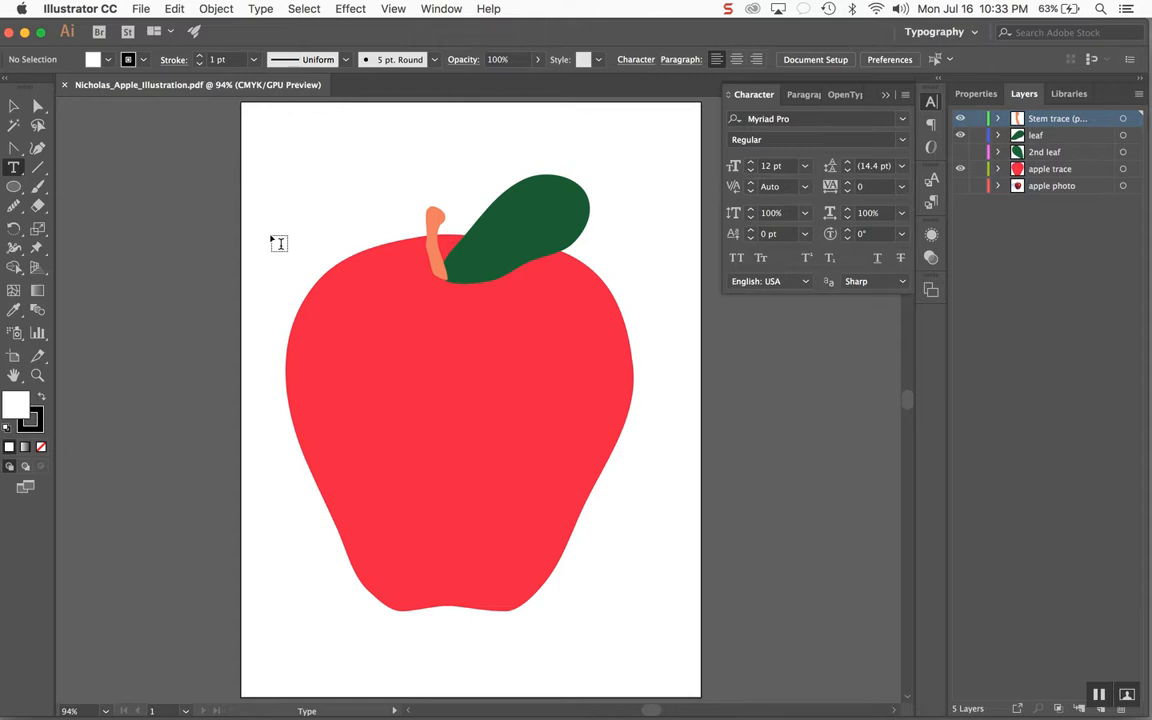
Apply the Typography workspace and collapse the Character panel.
left_click(453, 8)
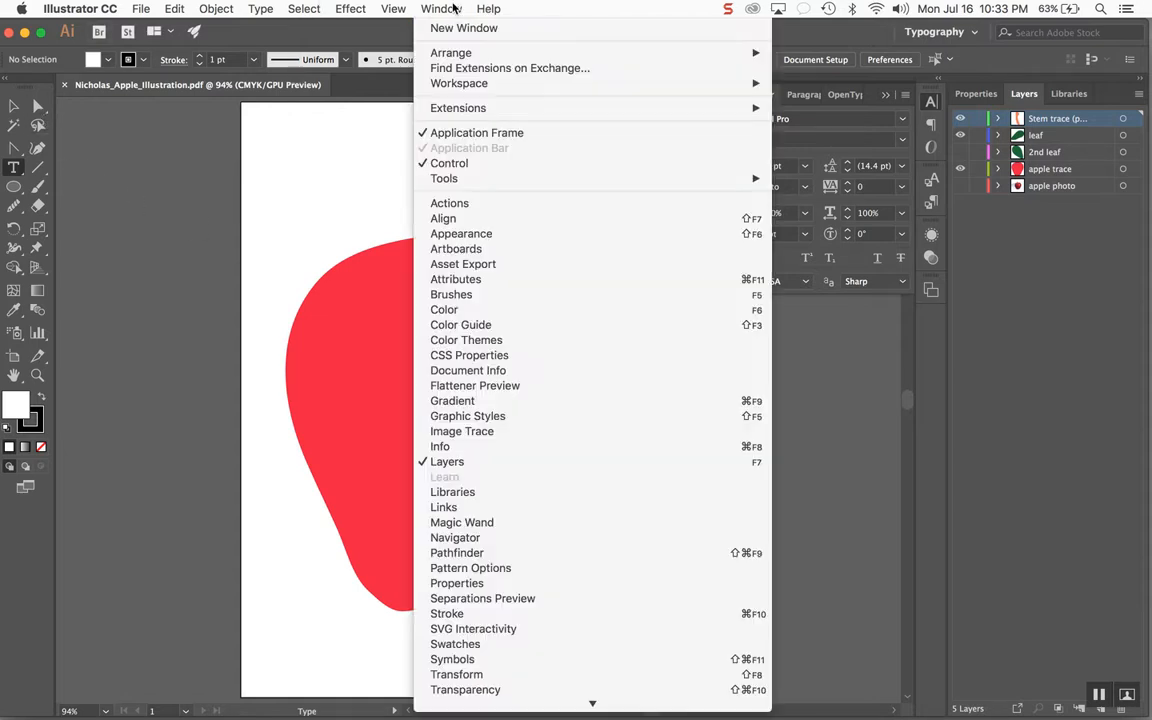
mouse_move(467, 83)
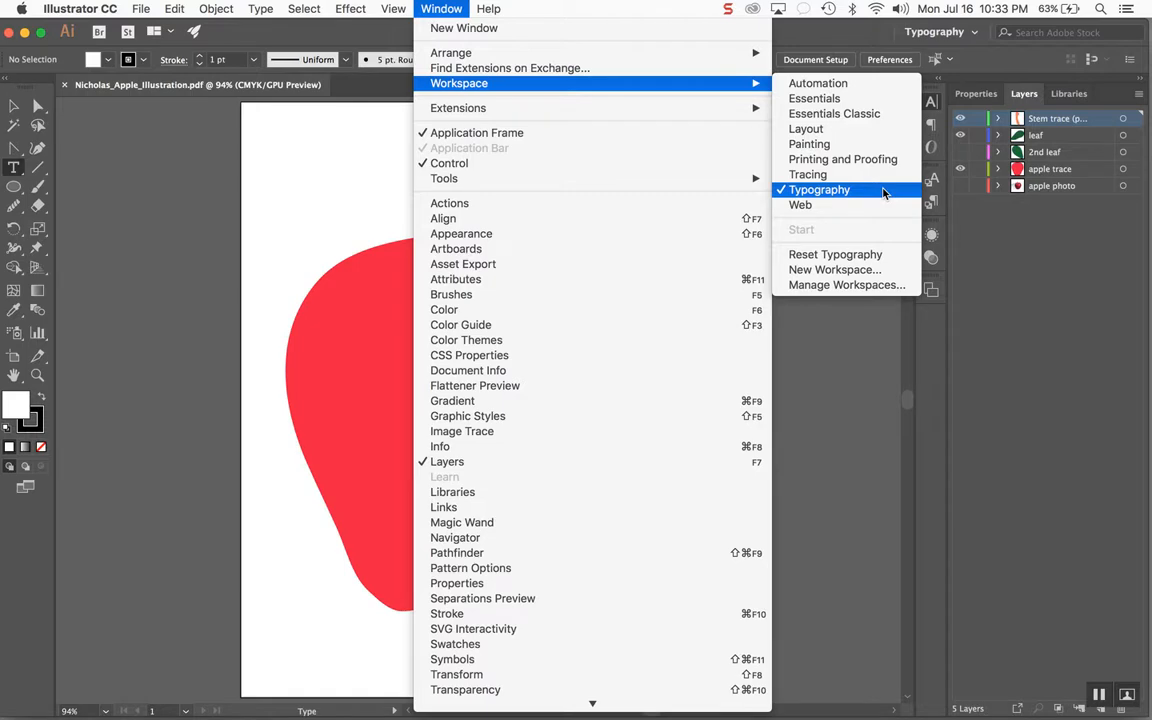
left_click(884, 192)
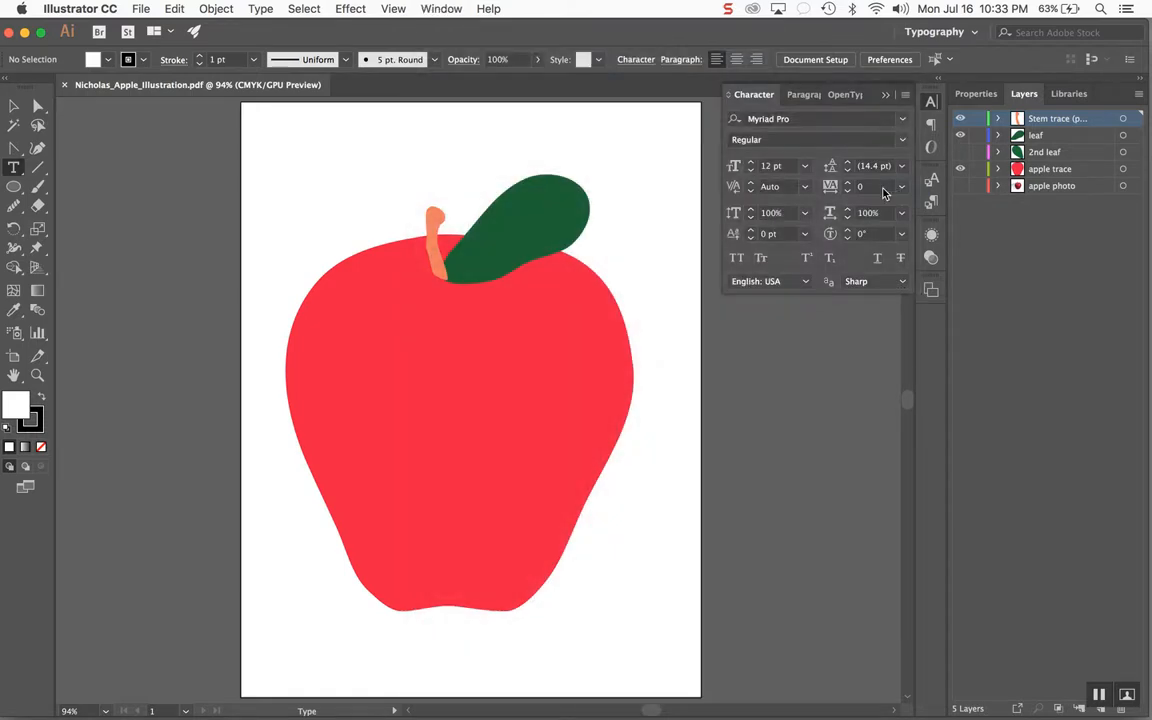
left_click(930, 105)
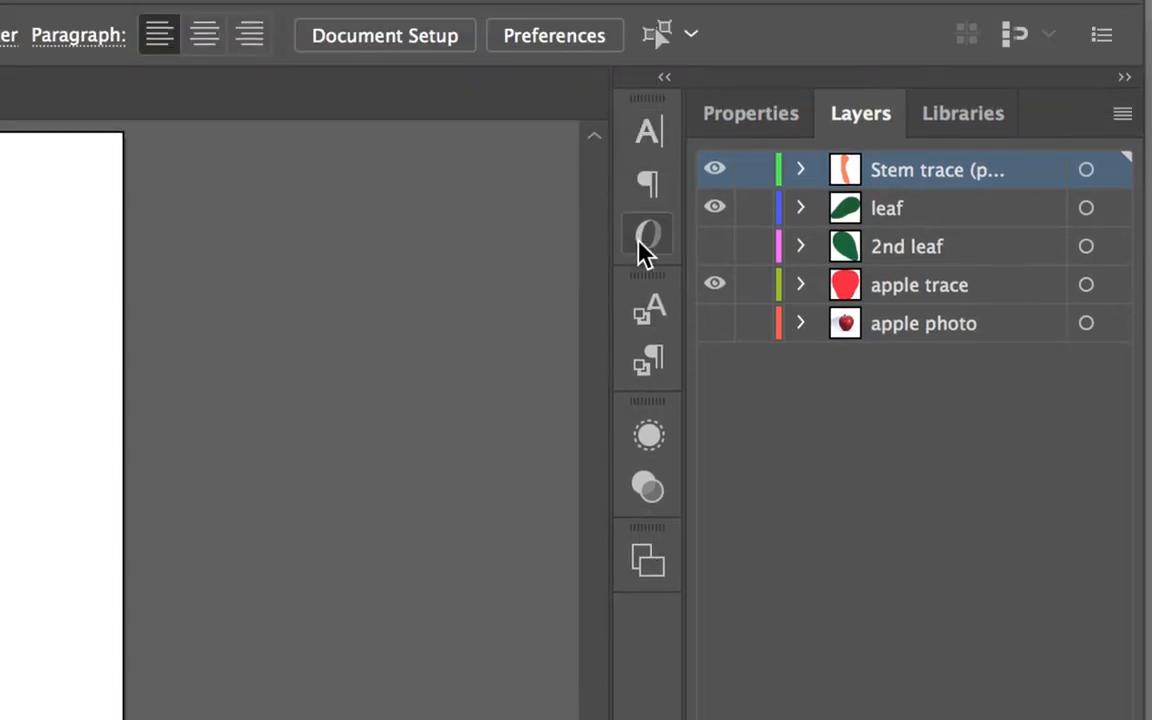
Look through the Character, Paragraph, OpenType, Paragraph Styles and Appearance panels, ending on the Character panel.
left_click(648, 149)
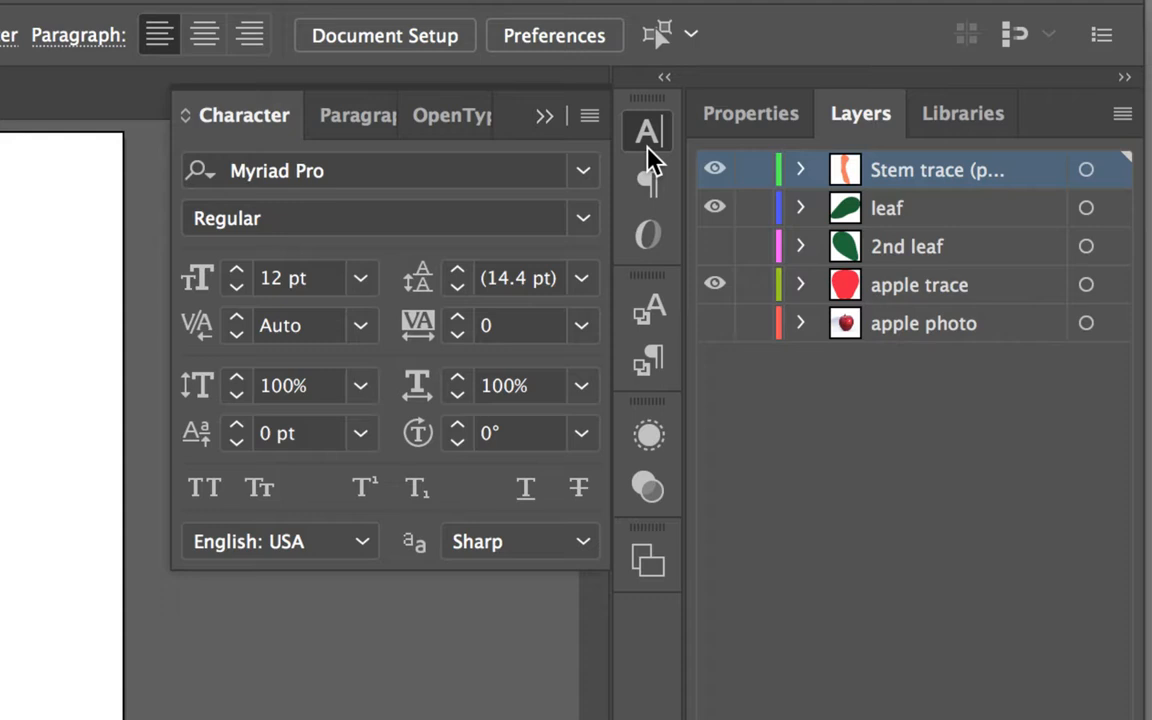
left_click(651, 170)
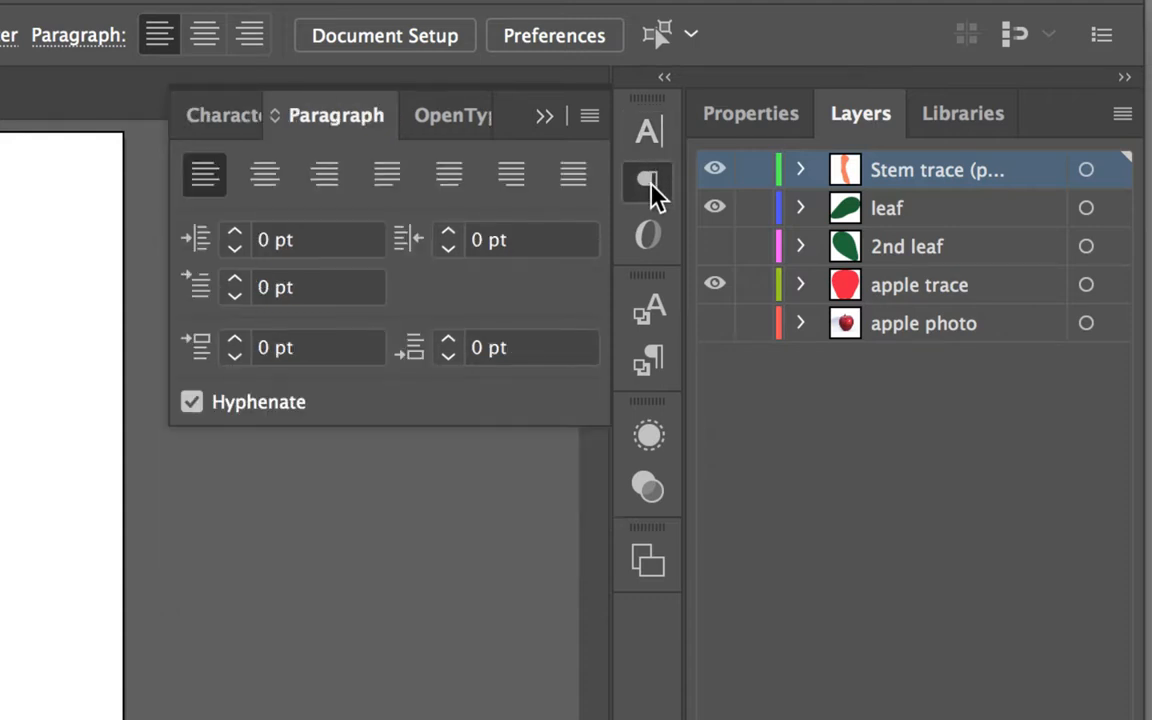
left_click(650, 149)
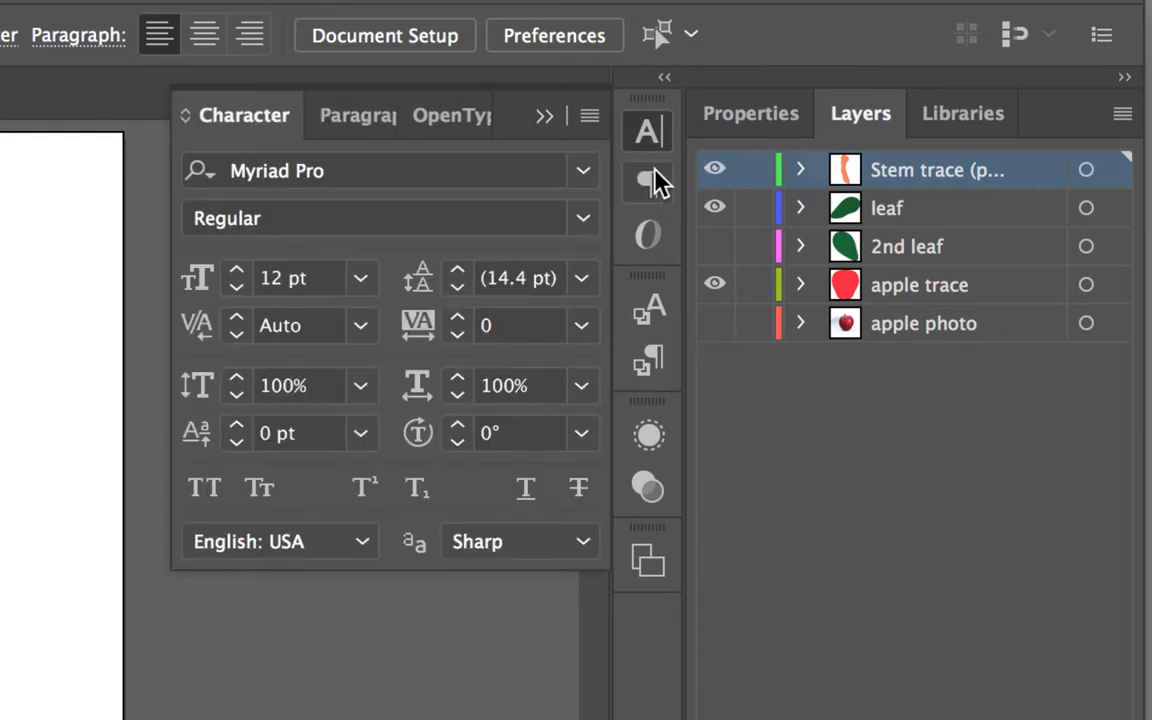
left_click(652, 180)
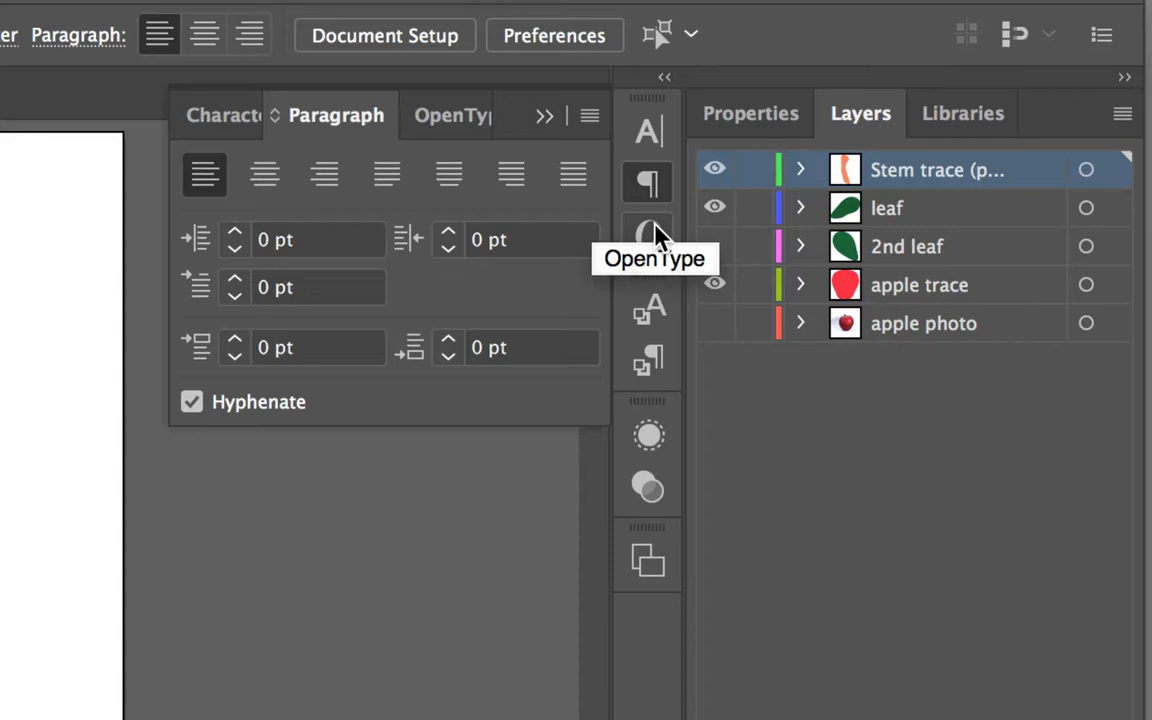
left_click(655, 142)
left_click(656, 177)
left_click(656, 144)
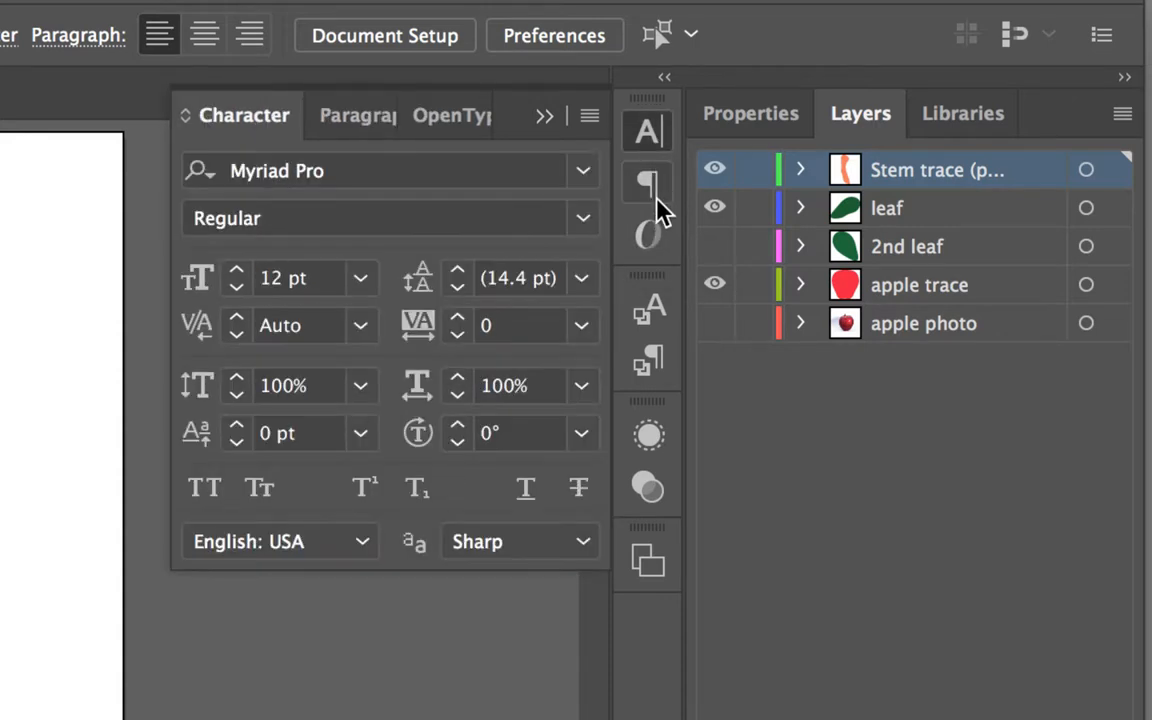
left_click(650, 240)
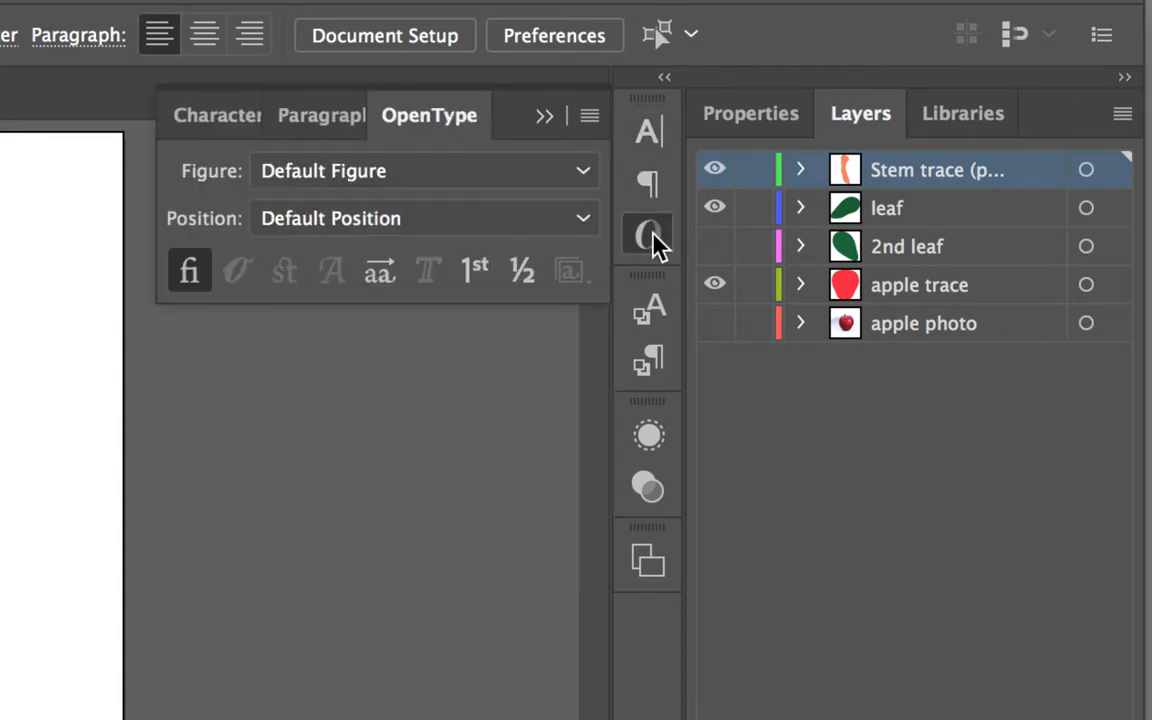
left_click(652, 316)
left_click(650, 365)
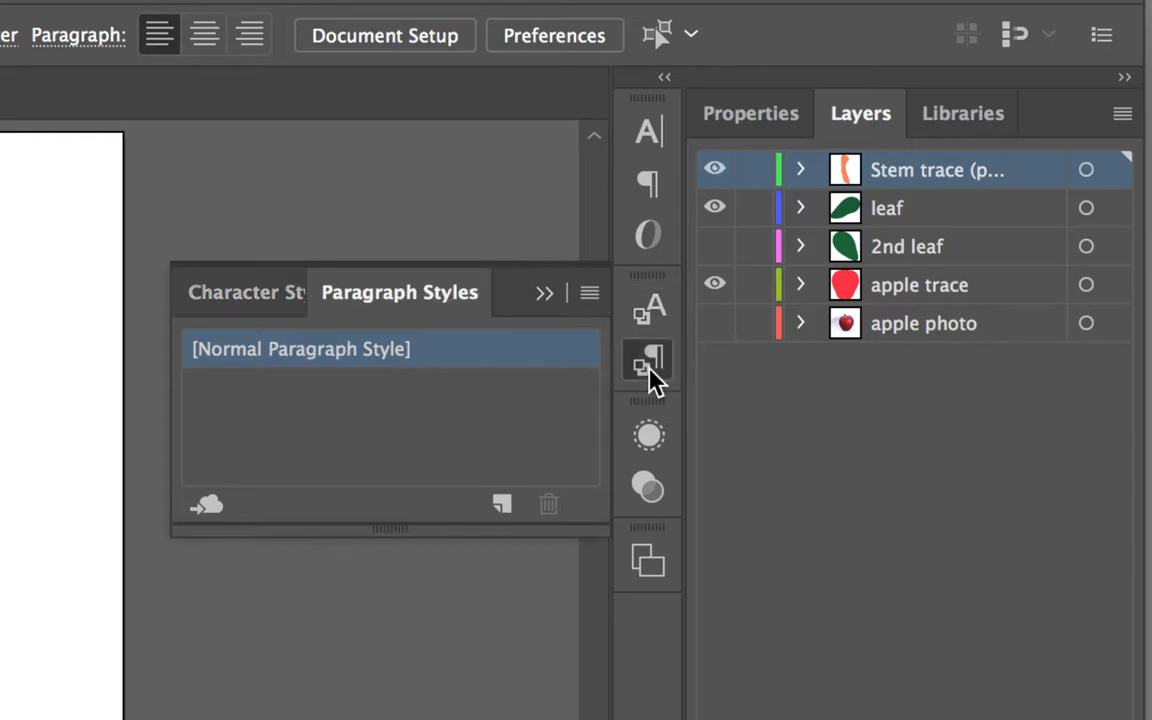
left_click(650, 436)
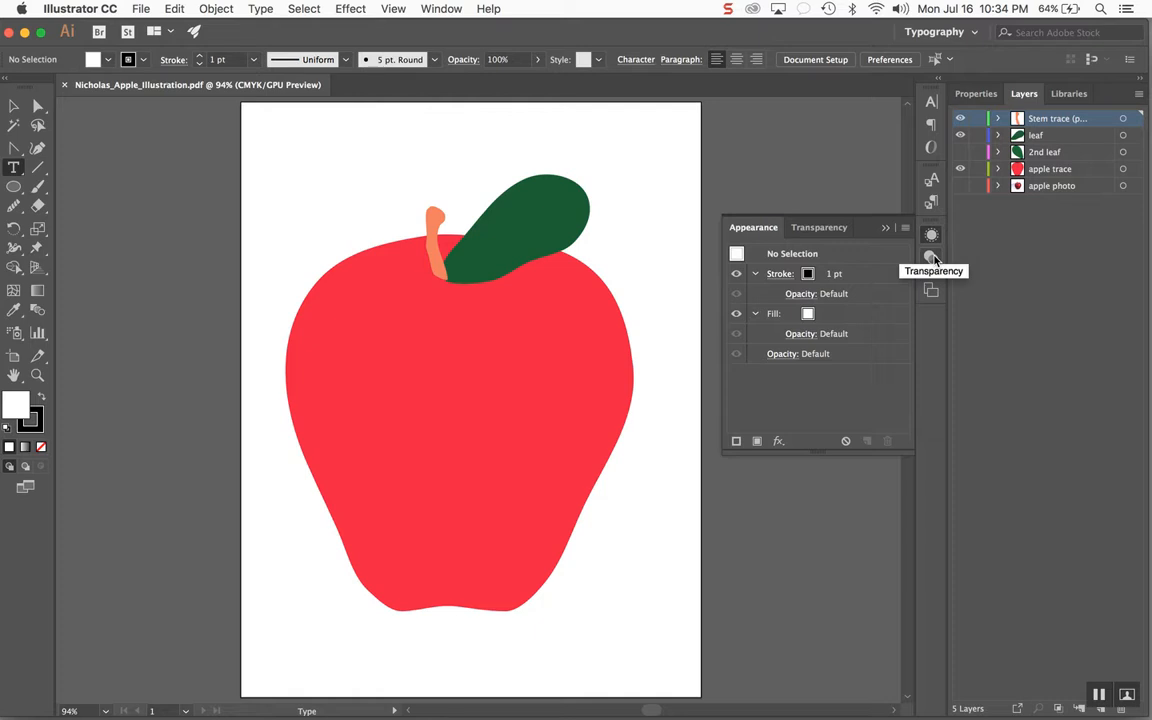
left_click(931, 102)
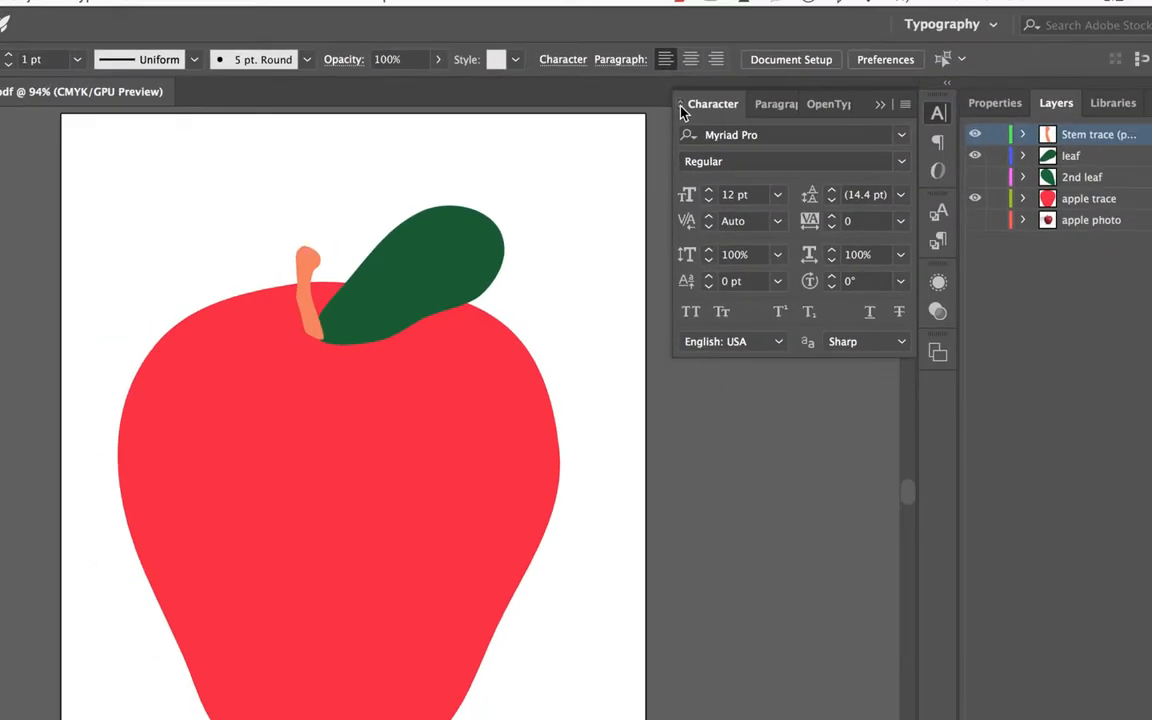
Cycle the Character panel through its compact and expanded views to compare the options each one offers.
left_click(680, 106)
left_click(680, 106)
left_click(680, 106)
left_click(680, 106)
left_click(680, 106)
left_click(680, 106)
left_click(680, 106)
left_click(680, 106)
left_click(680, 106)
left_click(680, 106)
Cycle the Paragraph panel through its compact and expanded views, and return to the Character panel.
left_click(778, 106)
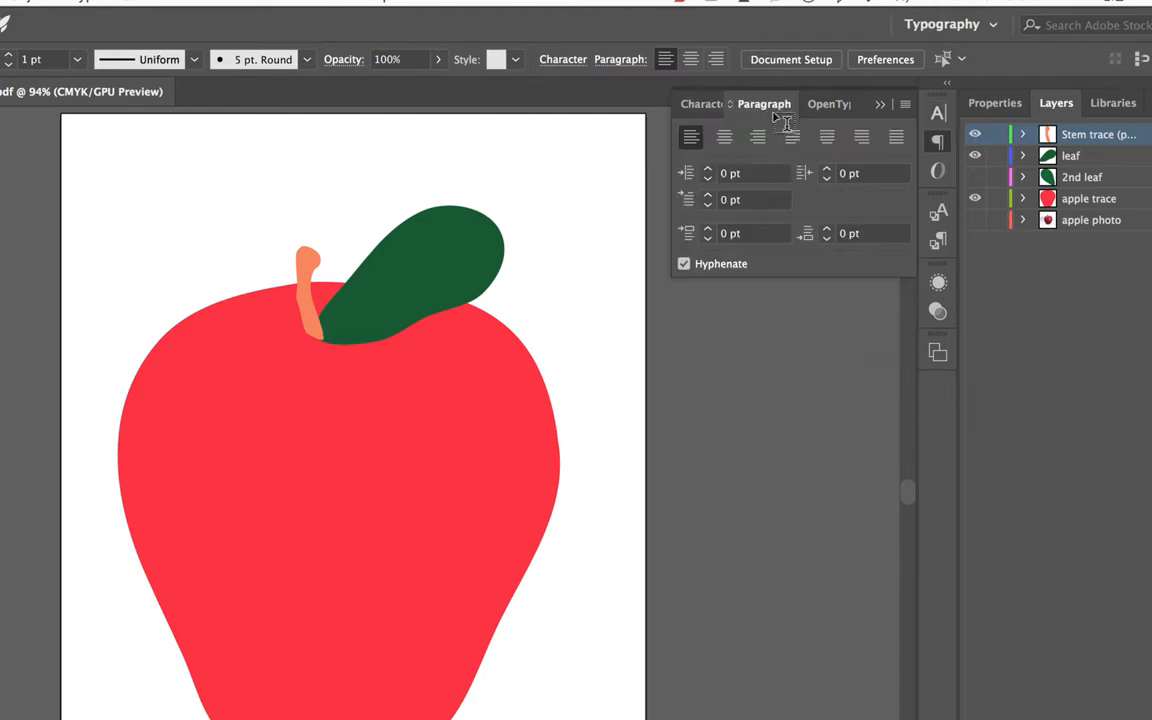
left_click(727, 106)
left_click(727, 106)
left_click(728, 106)
left_click(729, 106)
left_click(729, 106)
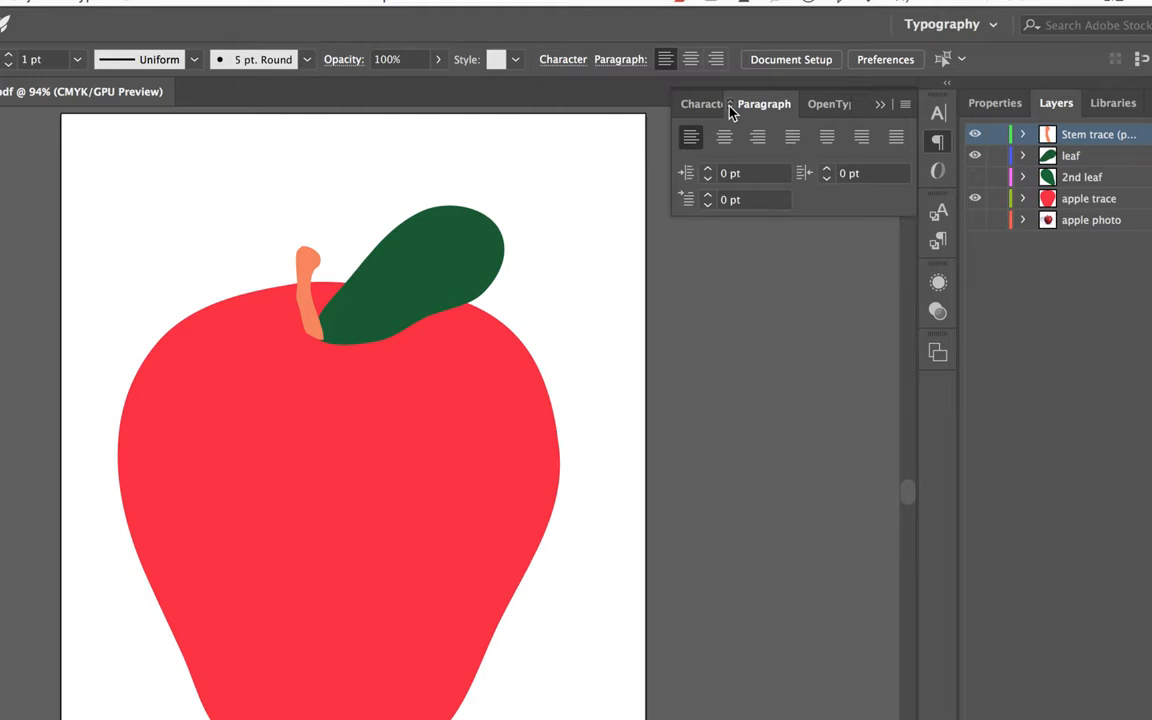
left_click(729, 106)
left_click(700, 106)
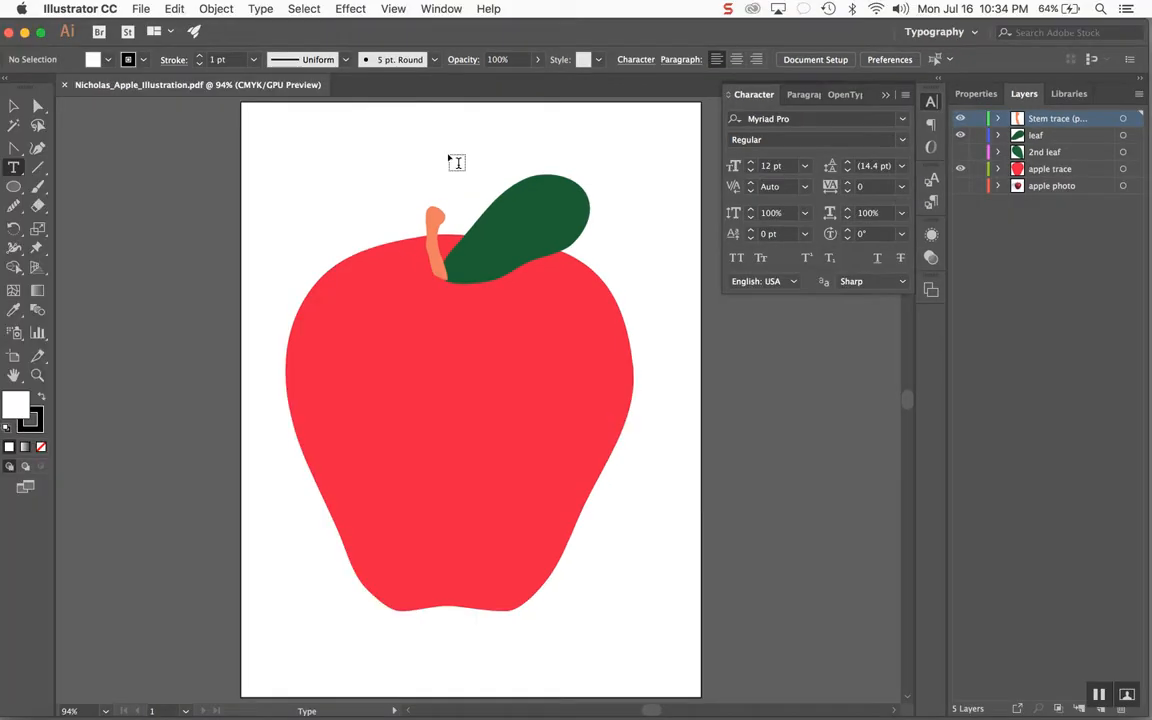
Place point type above the apple with the Type tool and repeat the word "Apple" along one line past the artboard's edge.
left_click(13, 167)
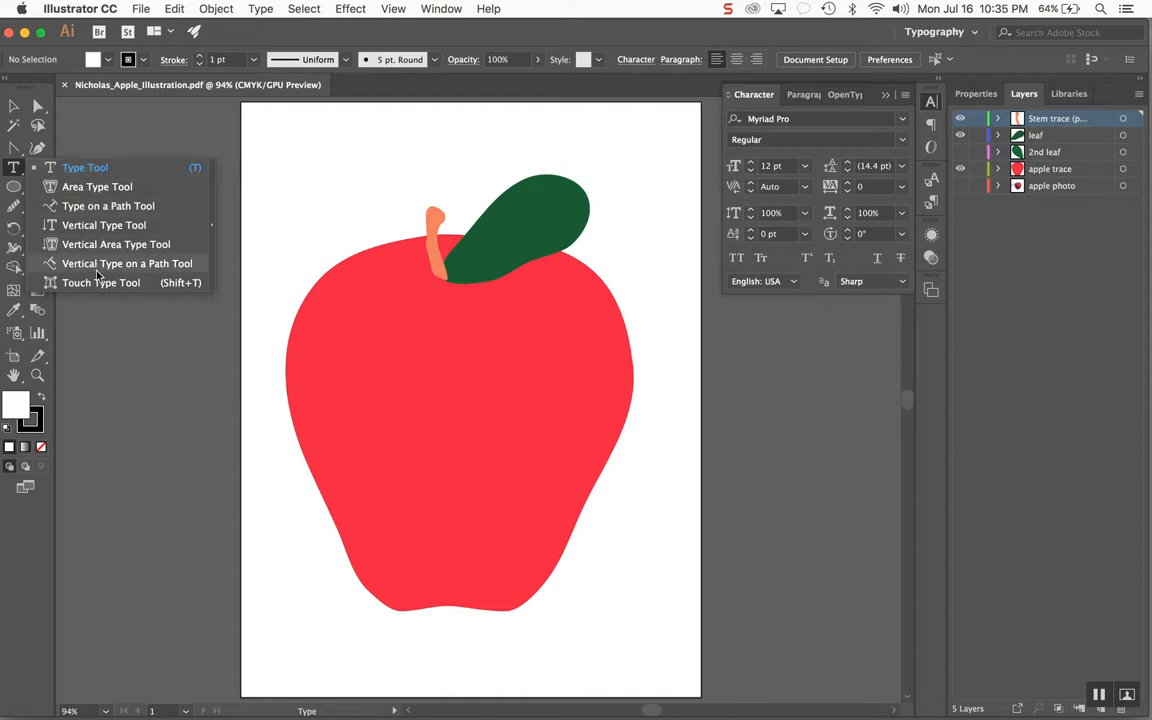
left_click(297, 132)
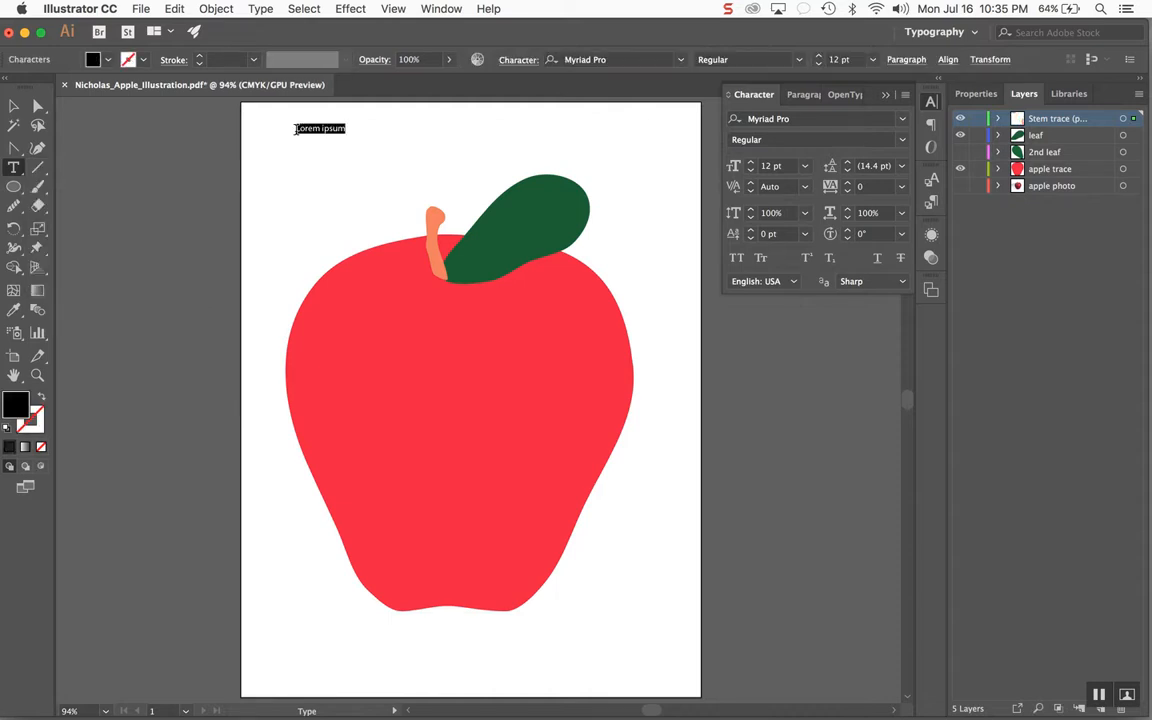
type("Ap")
key("Escape")
key("super+c")
key("super+v")
key("super+v")
key("super+v")
key("super+v")
key("super+v")
key("super+v")
key("super+v")
key("super+v")
key("super+v")
key("super+v")
key("super+v")
key("super+v")
key("super+v")
key("super+v")
key("super+v")
key("super+v")
key("super+v")
key("super+v")
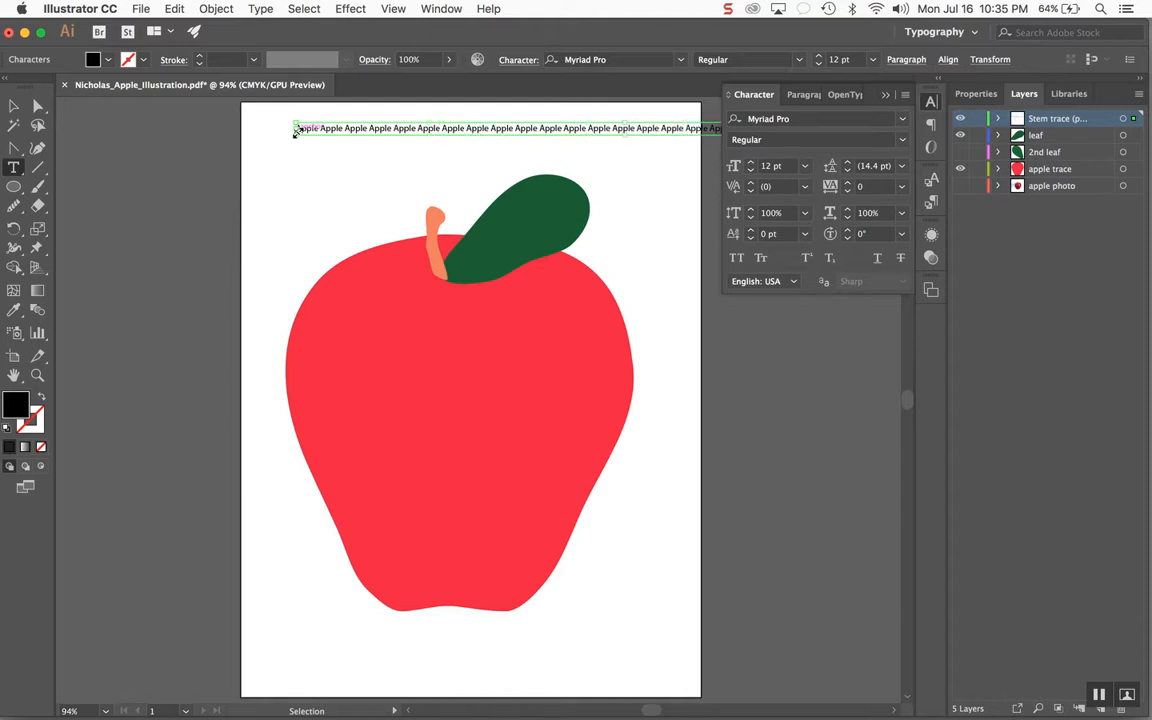
Add four more lines of repeated "Apple" below the first line of the point type, breaking each line manually.
left_click(296, 130)
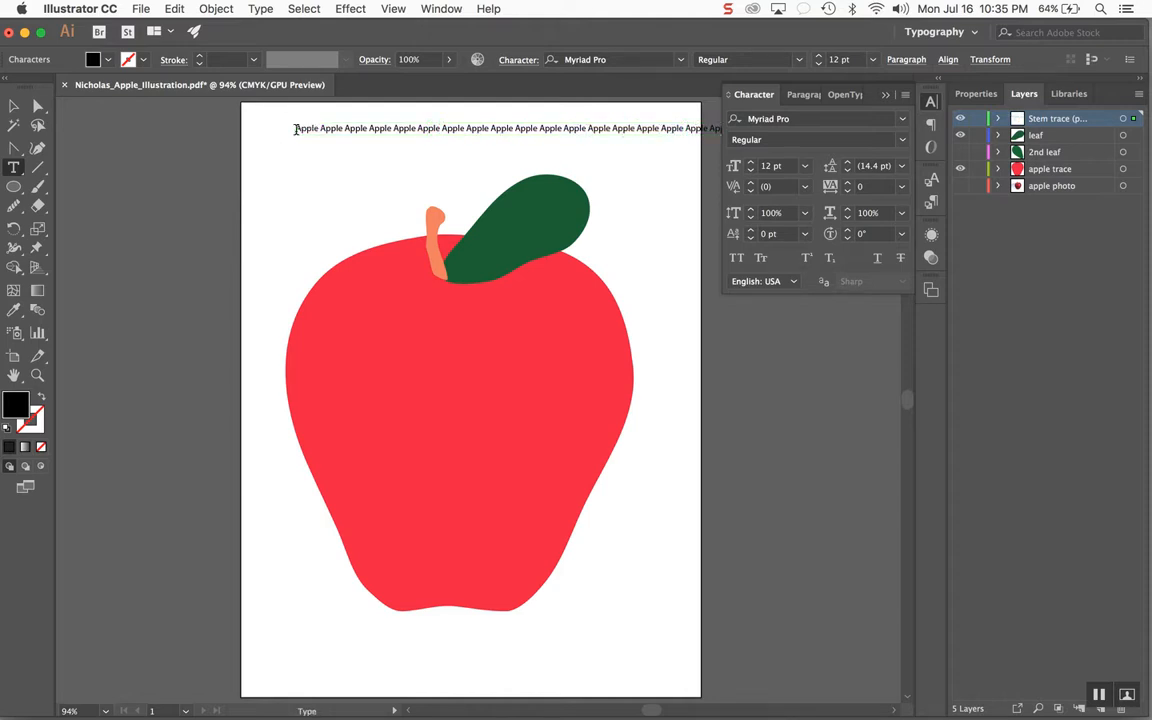
key("super+v")
key("super+v")
key("super+v")
key("super+v")
key("super+v")
key("super+v")
key("super+v")
key("super+v")
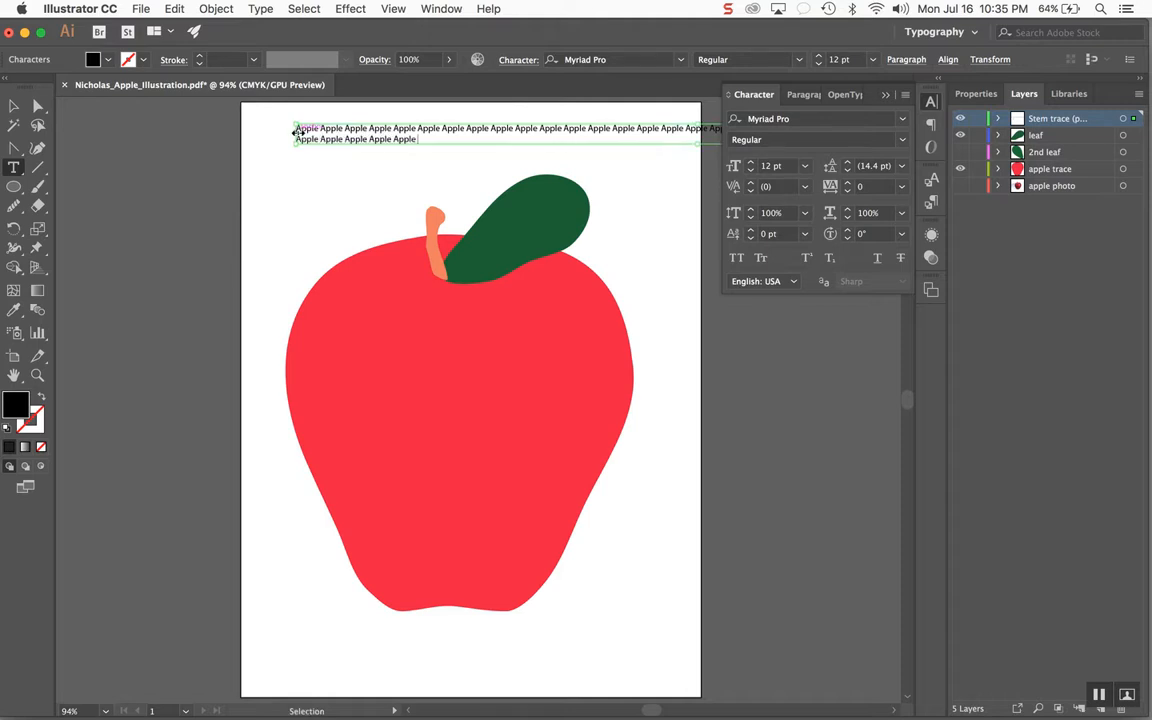
key("super+v")
key("super+v")
key("super+v")
key("super+v")
key("super+v")
key("super+v")
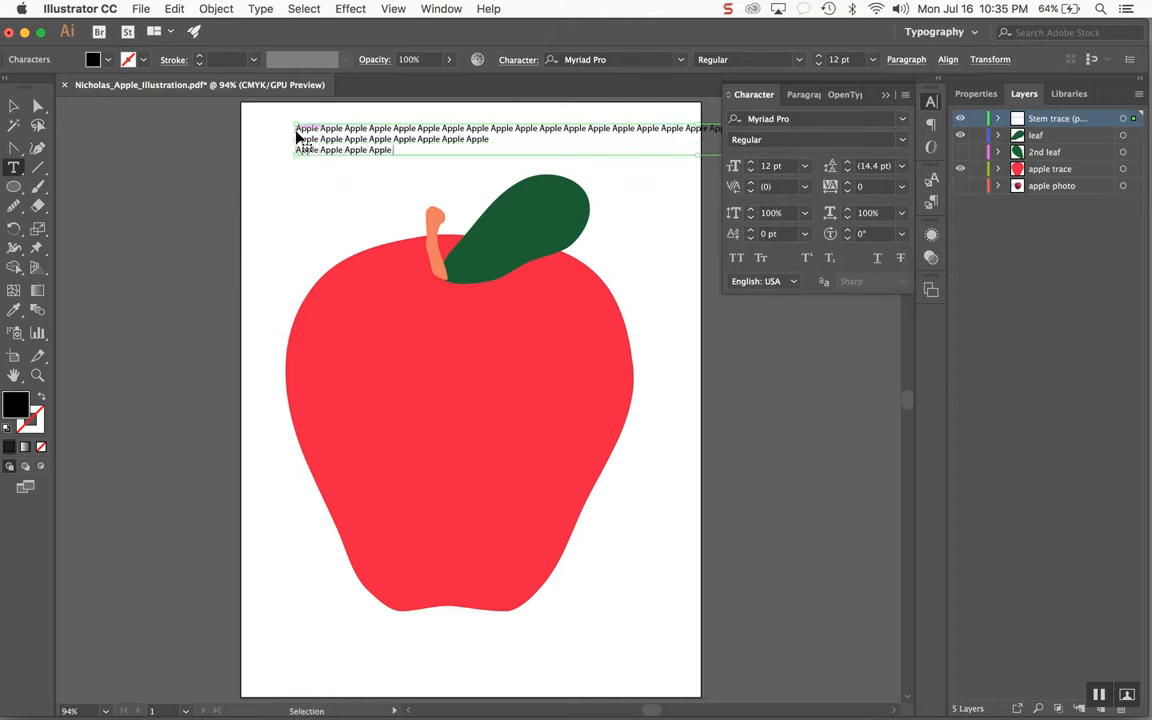
key("Escape")
key("super+v")
key("super+v")
key("super+v")
key("super+v")
key("super+v")
key("super+v")
key("Return")
key("super+v")
key("super+v")
key("super+v")
key("super+v")
key("super+v")
key("super+v")
key("super+v")
key("super+v")
key("super+v")
key("super+v")
key("super+v")
key("super+v")
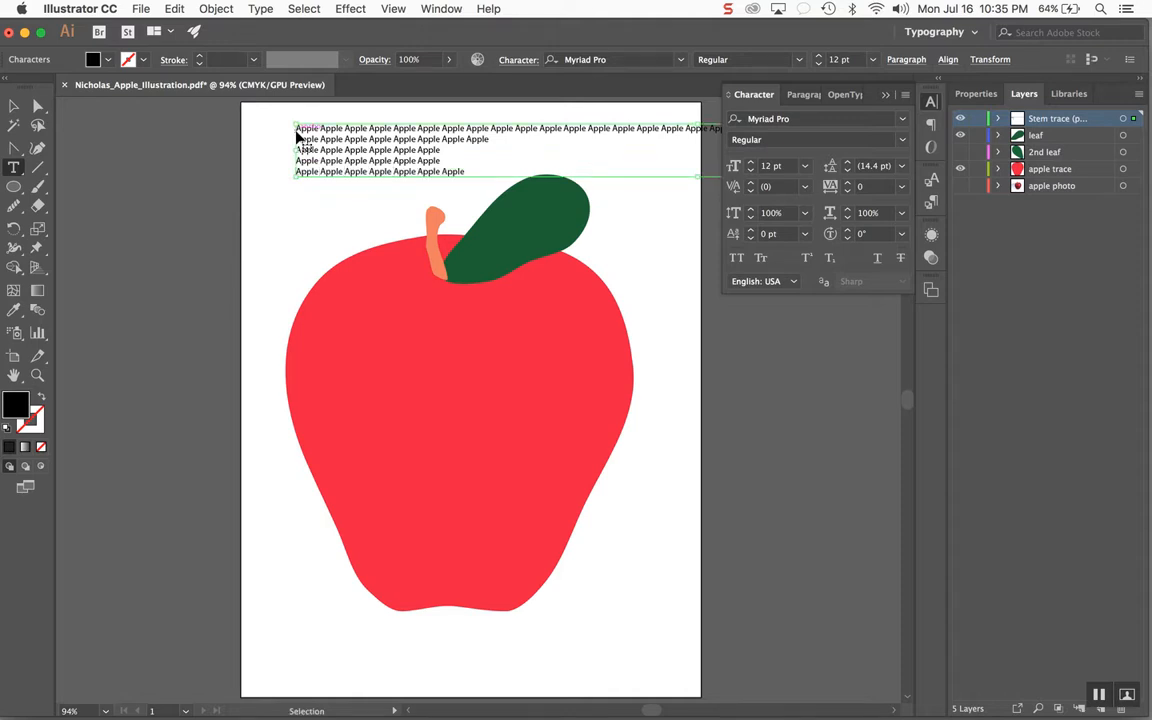
key("super+v")
key("super+v")
key("super+v")
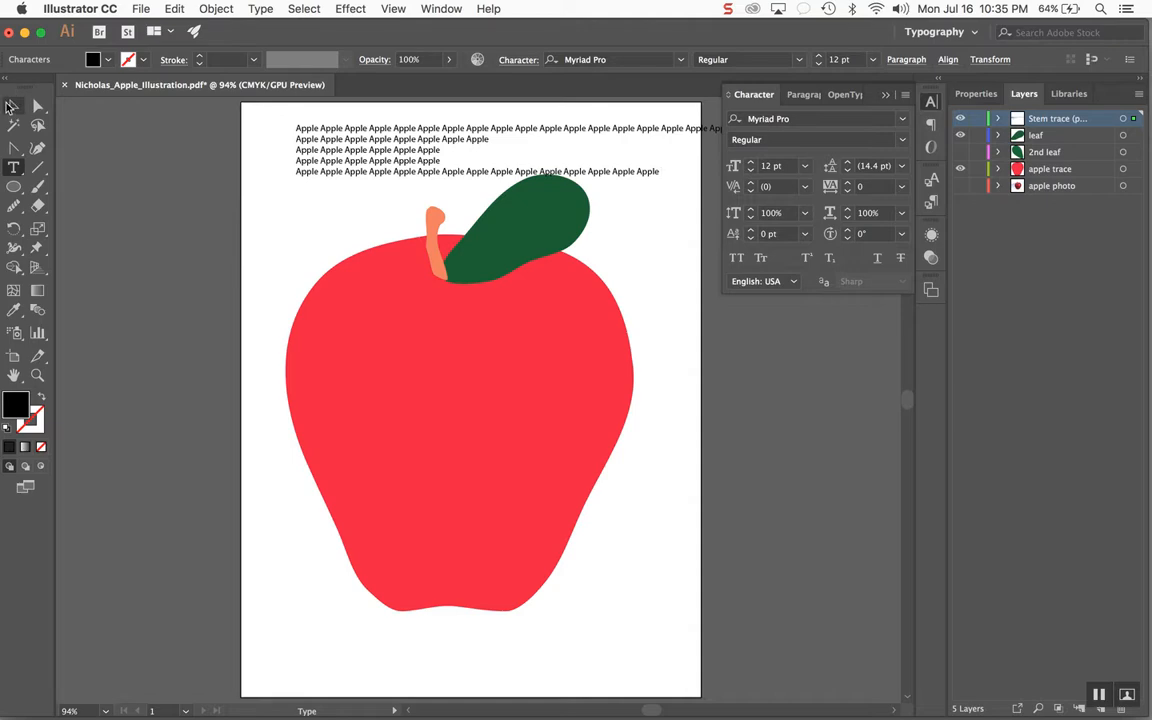
Delete the whole block of point type above the apple.
left_click(13, 106)
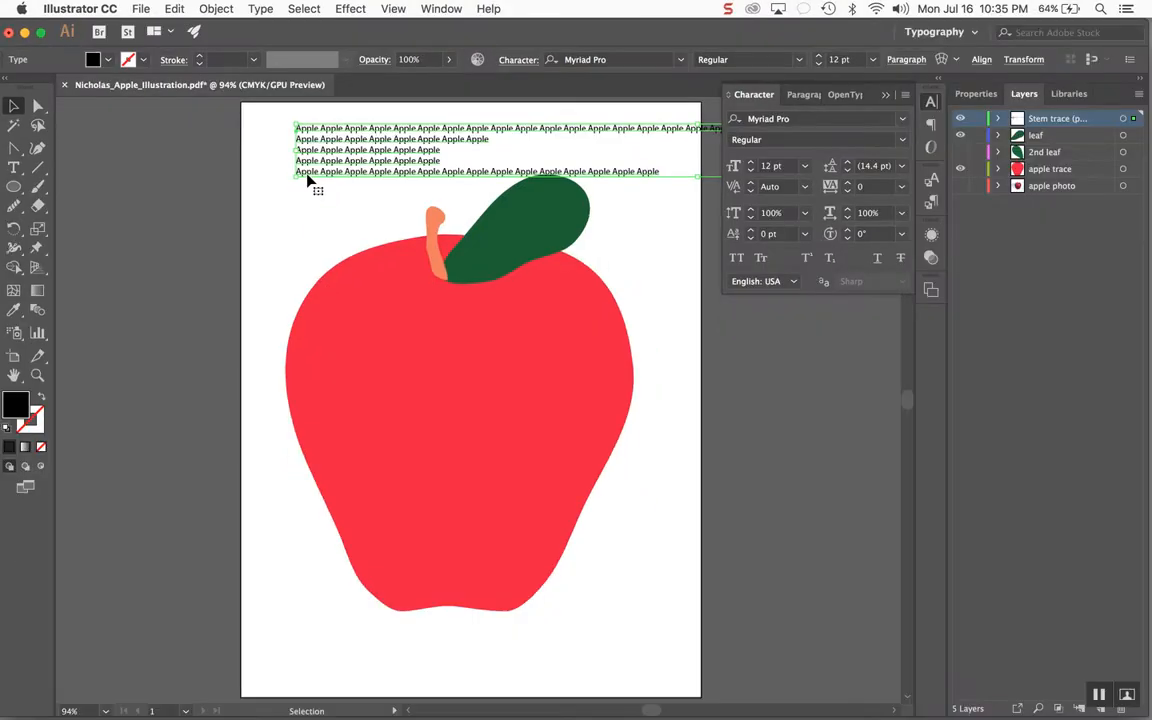
key("Delete")
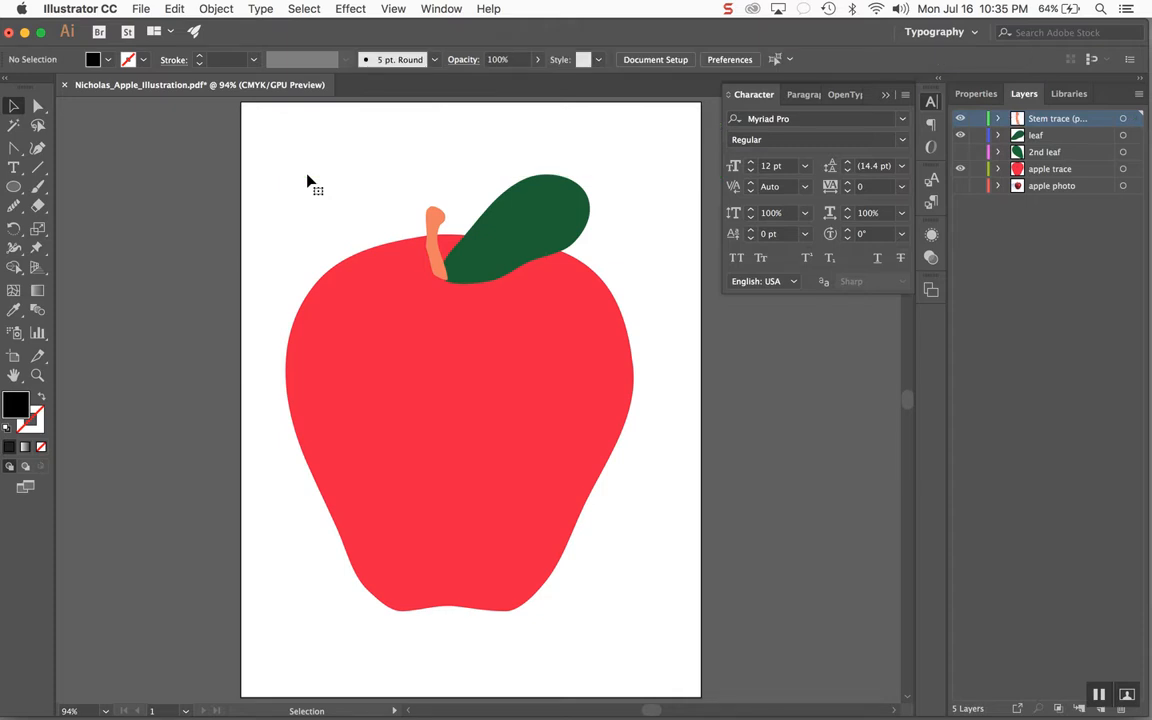
Create an area type frame above the apple, left of the stem, and replace its placeholder text with repeated "Apple" that wraps automatically.
left_click_drag(13, 167, 83, 174)
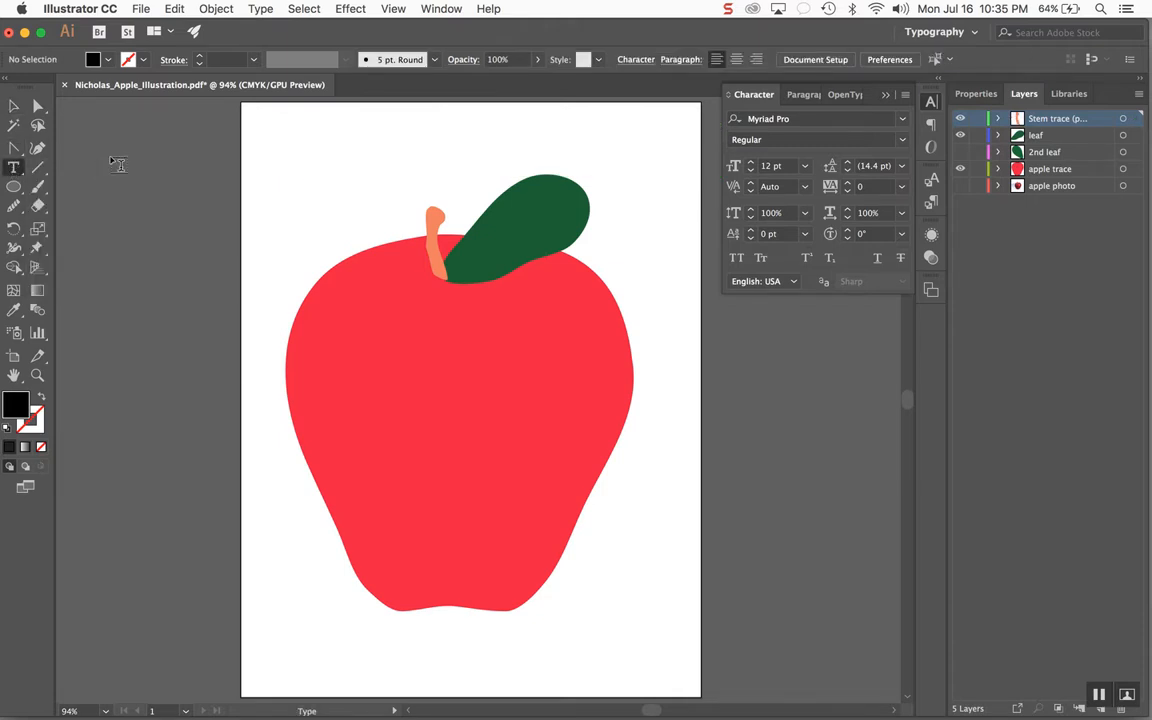
left_click_drag(270, 129, 430, 258)
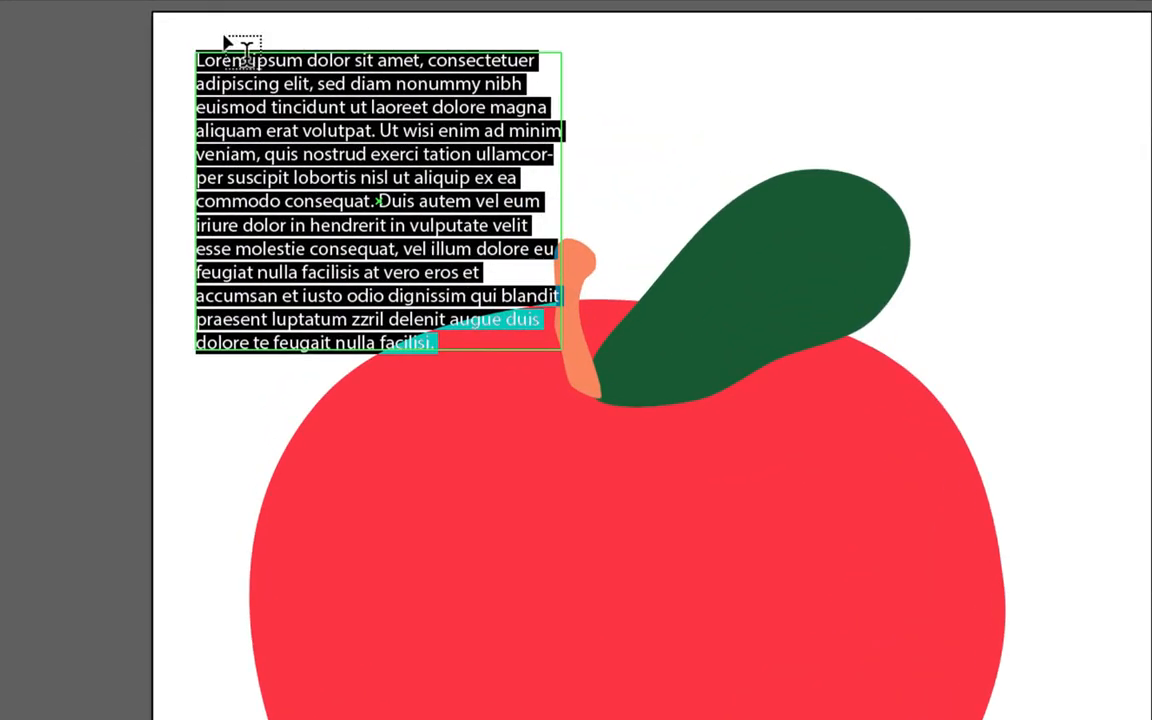
key("ctrl")
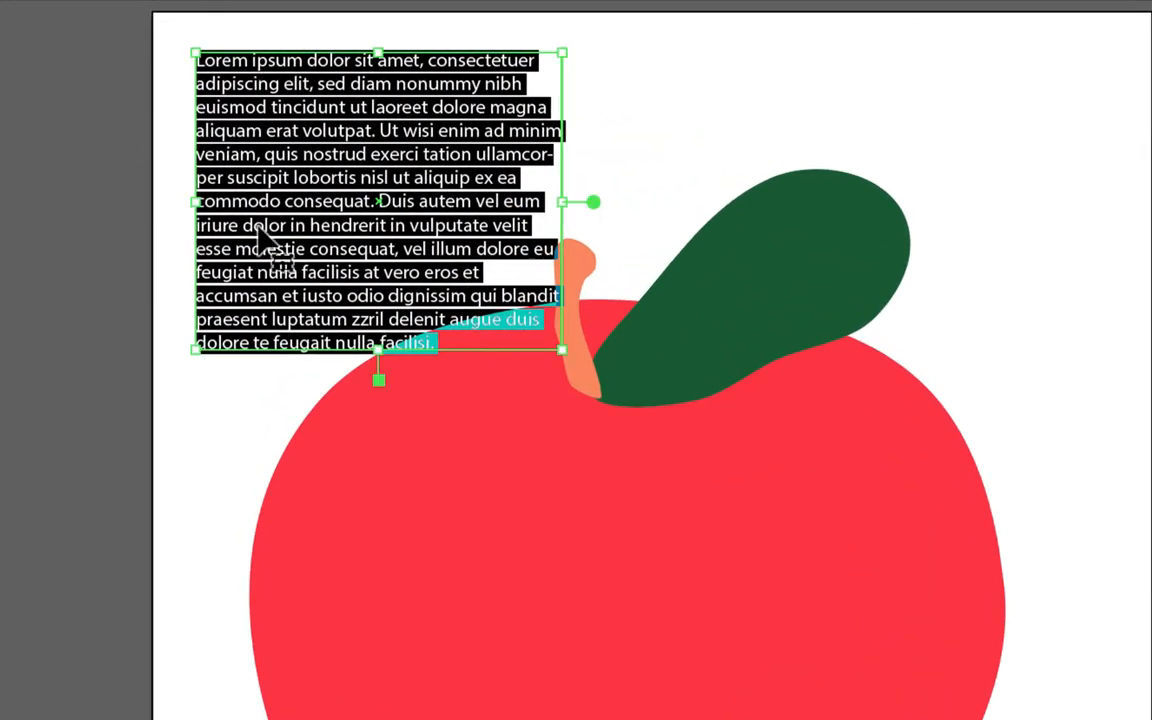
type("Apple Apple Apple Apple Apple")
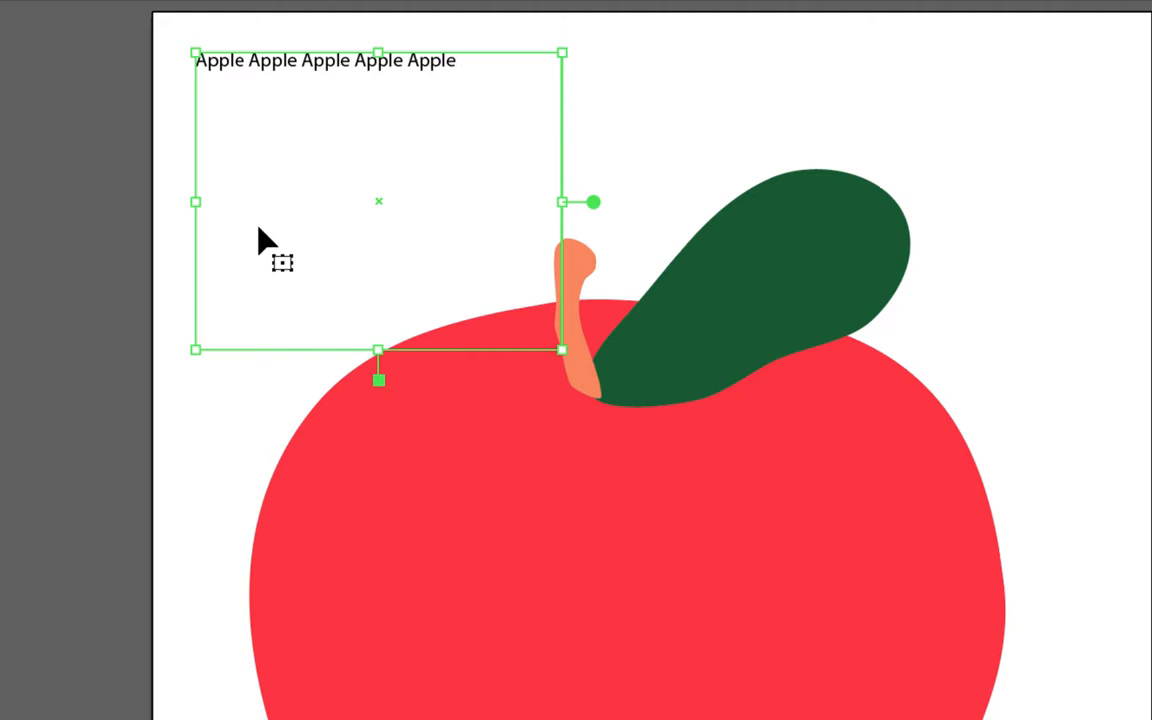
type(" Apple Apple Apple Apple Apple Apple Apple Apple Apple Apple Apple Apple Apple Apple Apple Apple Apple")
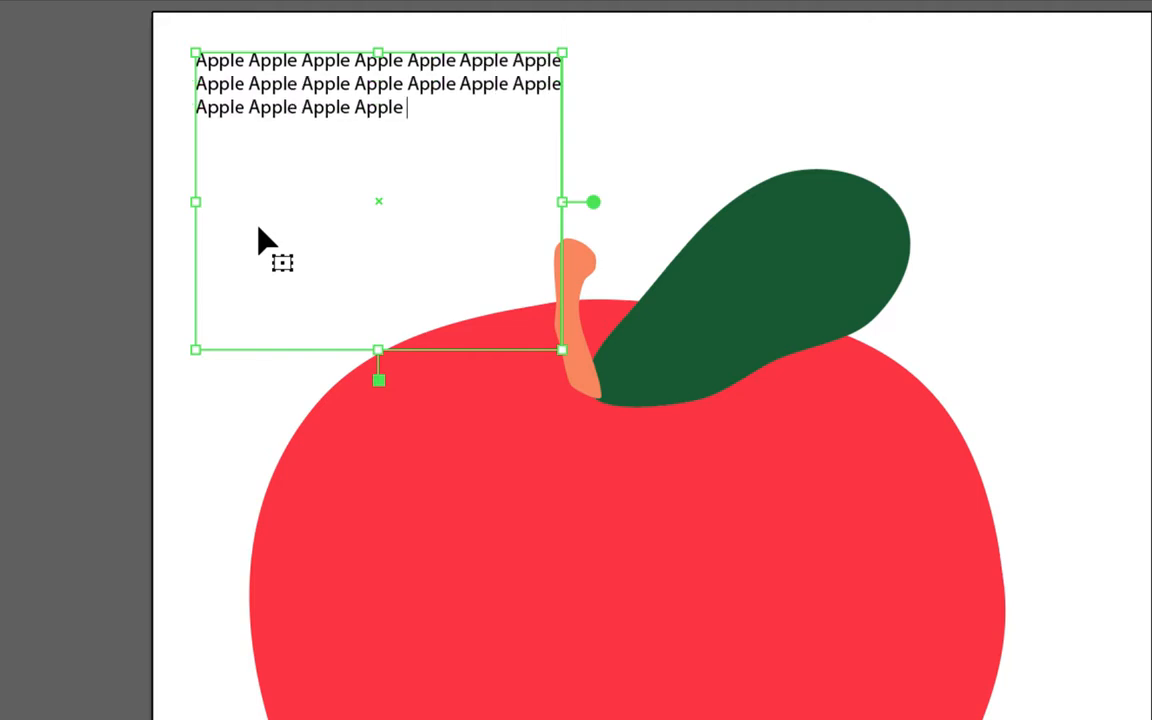
type(" Apple Apple Apple Apple Apple Apple Apple Apple Apple Apple")
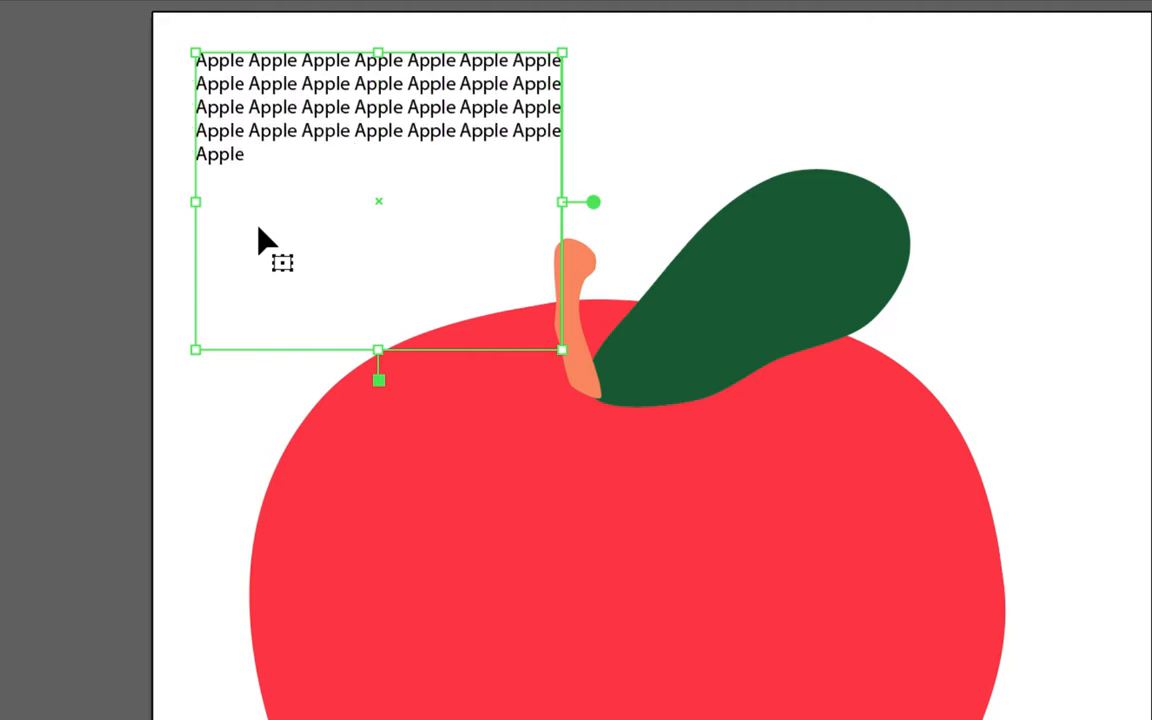
type(" Apple Apple Apple Apple Apple Apple Apple")
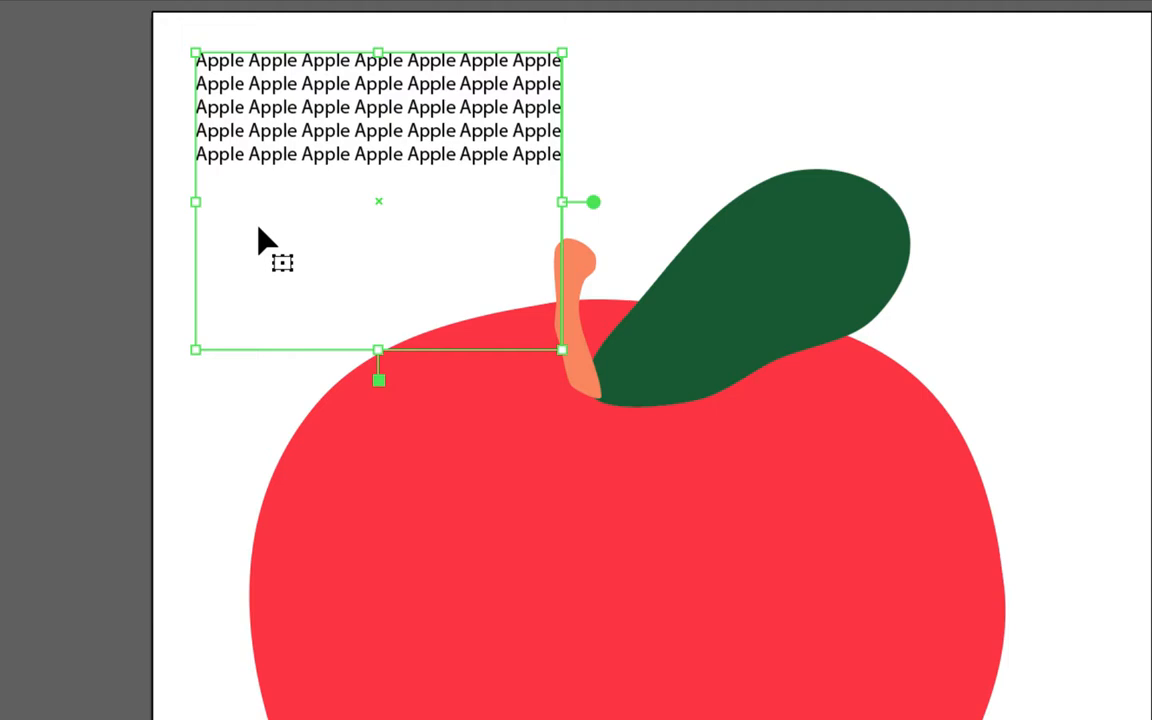
type(" Apple Apple Apple Apple Apple Apple Apple Apple Apple Apple Apple Apple Apple Apple Apple")
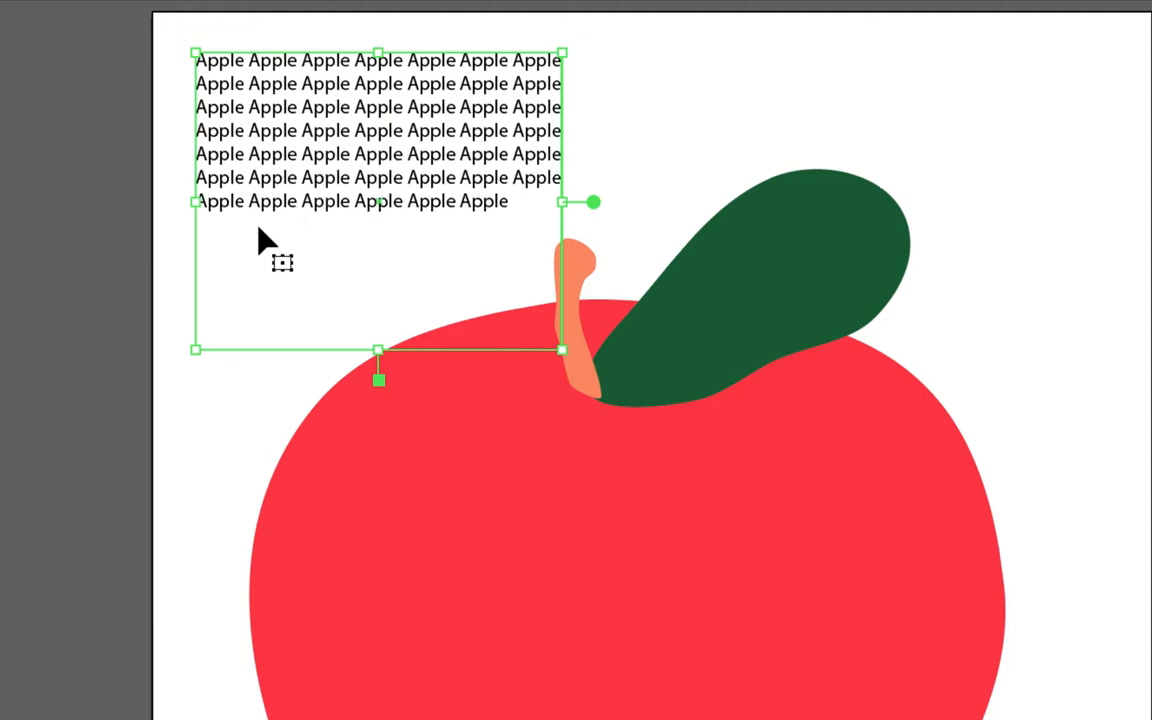
type(" Apple Apple Apple Apple Apple Apple Apple Apple Apple Apple Apple")
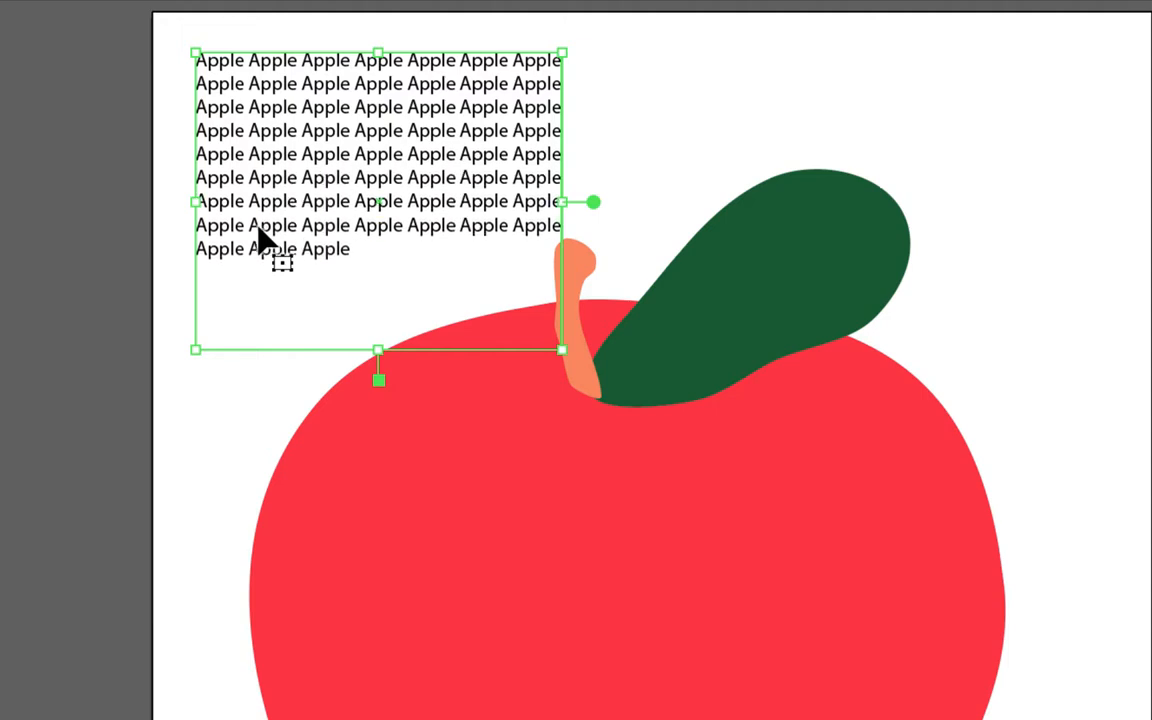
type(" Apple Apple Apple Apple Apple Apple Apple Apple Apple Apple Apple Apple")
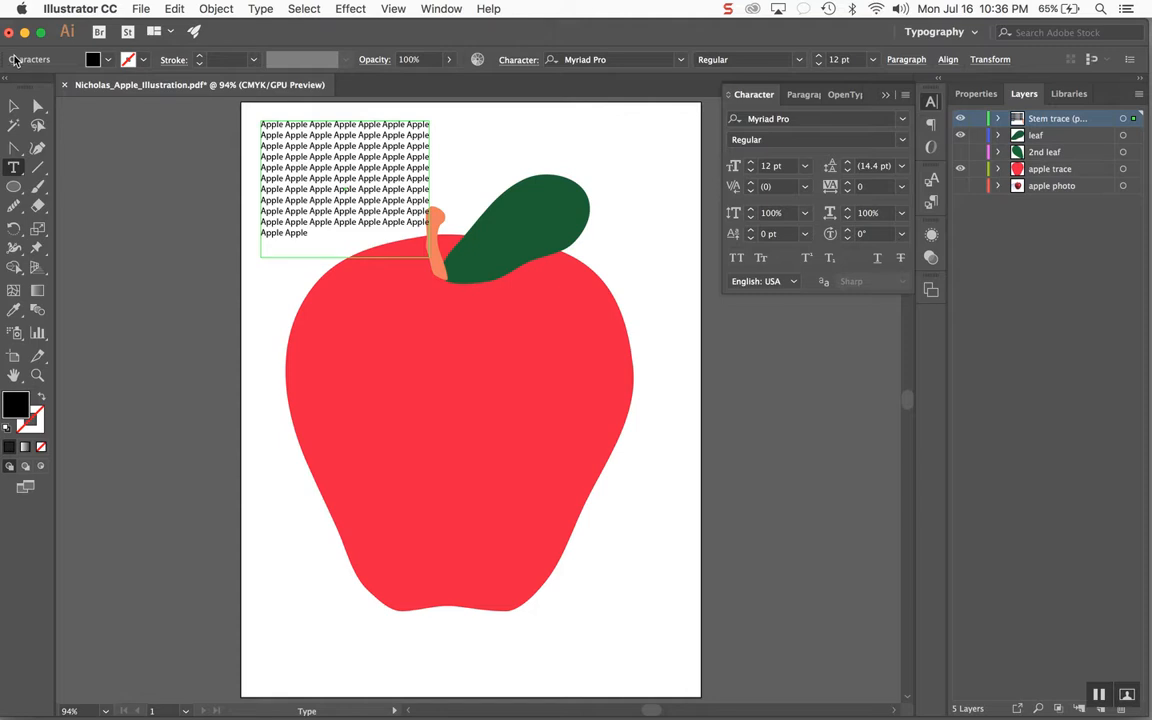
Resize the area type frame several times to reflow its text, finishing with a tall, narrow column two words wide.
left_click(14, 105)
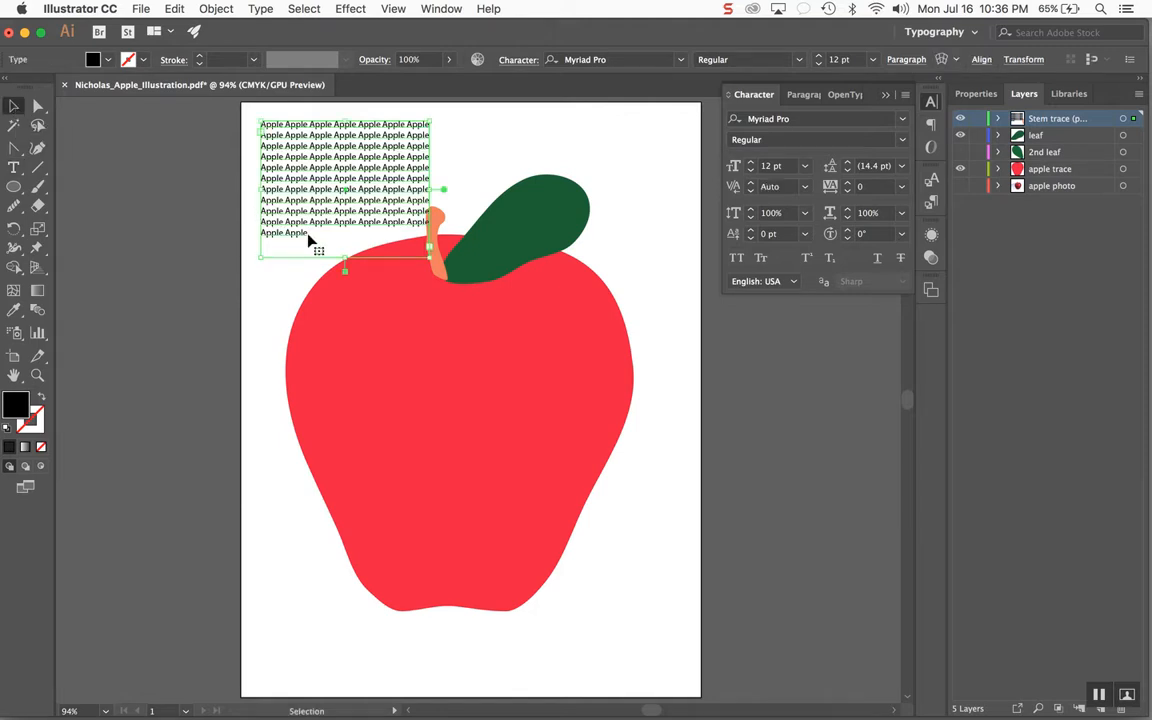
left_click_drag(430, 256, 380, 252)
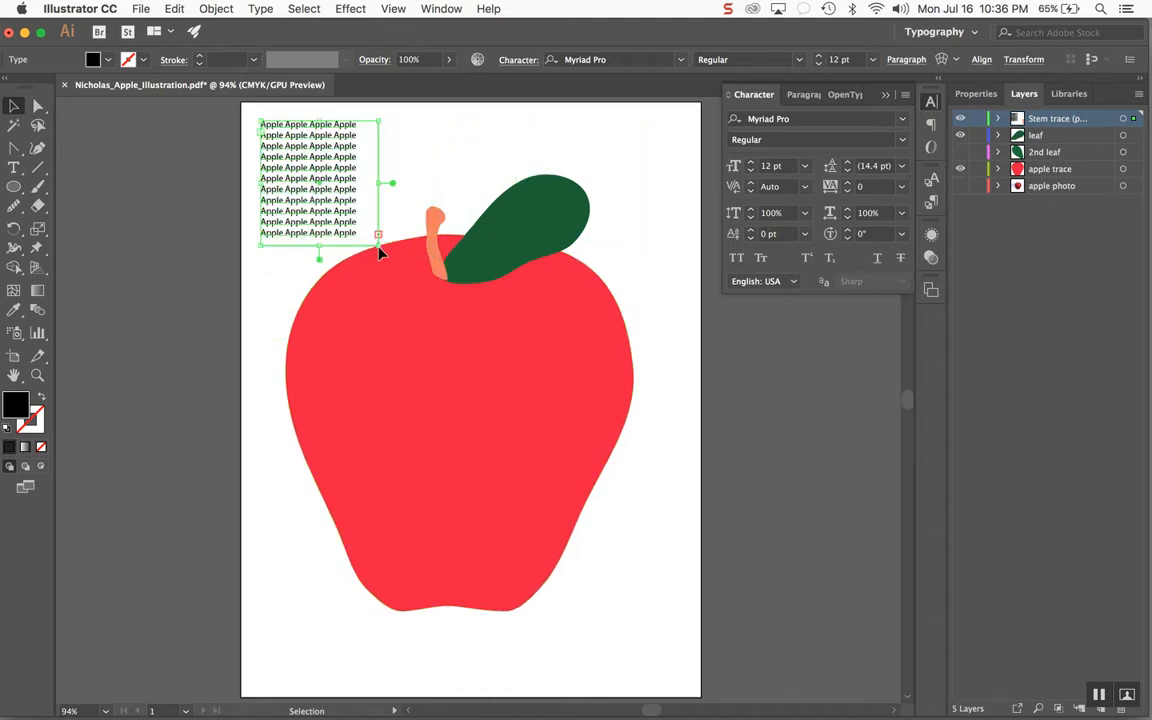
left_click_drag(377, 248, 443, 386)
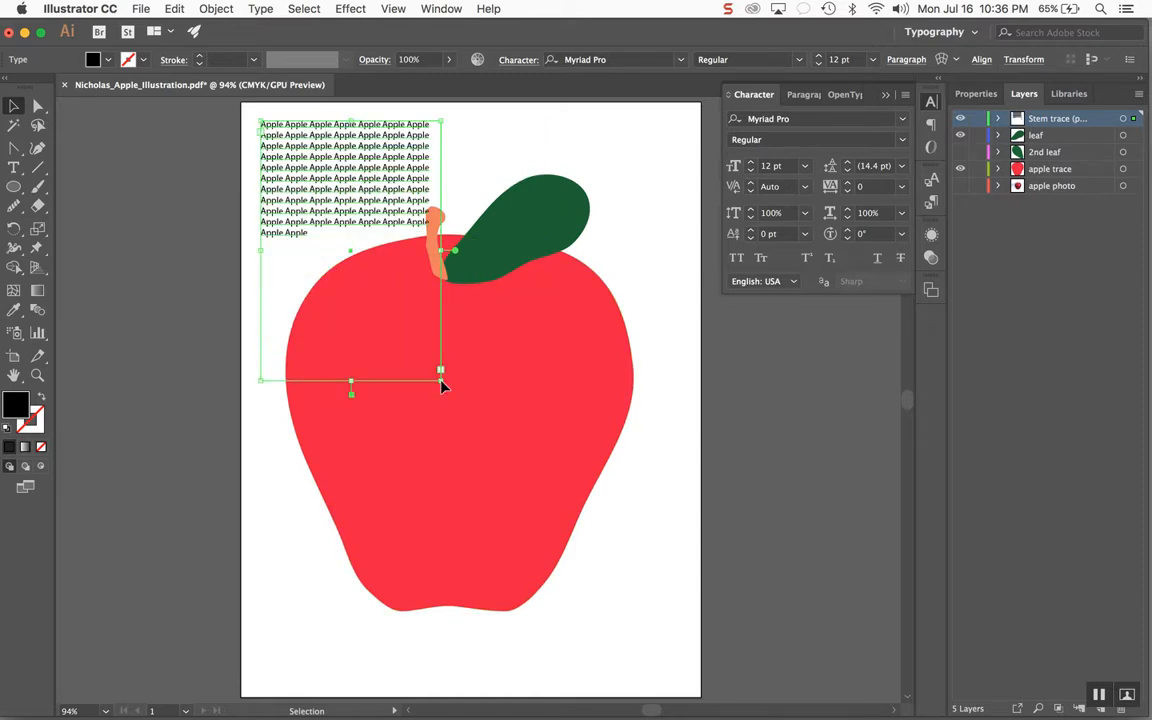
left_click_drag(443, 386, 325, 323)
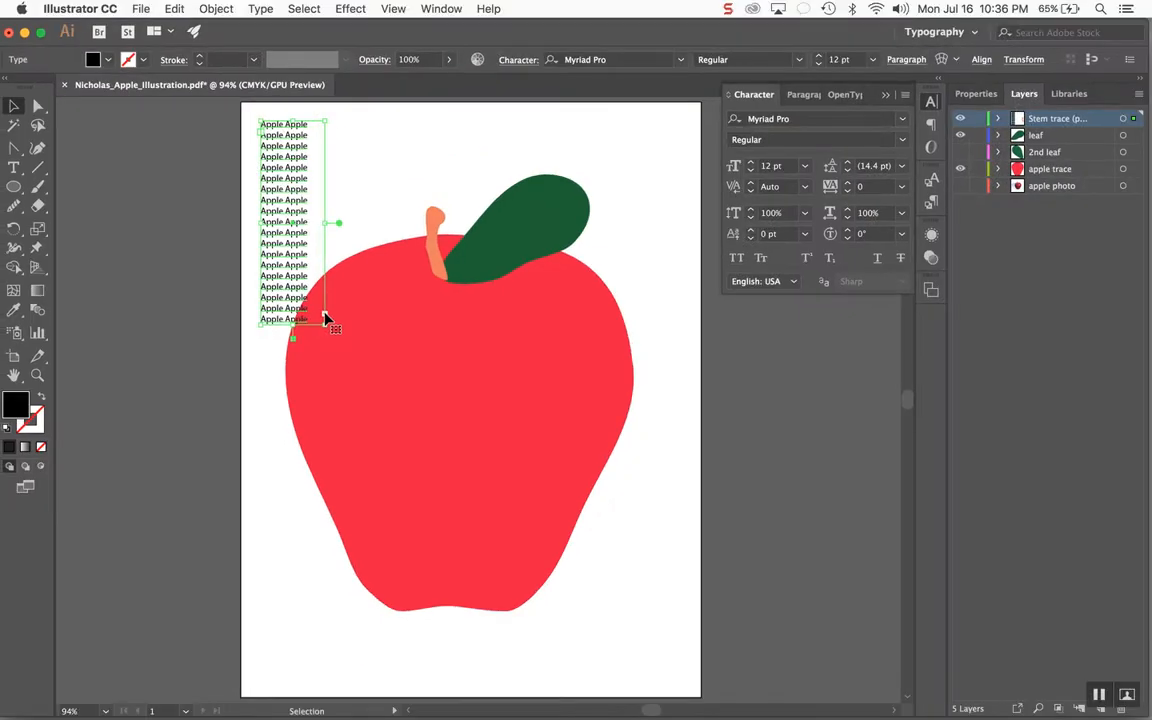
Try threading the overset text into a second frame, first custom-sized and once more at the original's size, and undo each link.
key("t")
left_click_drag(371, 121, 453, 339)
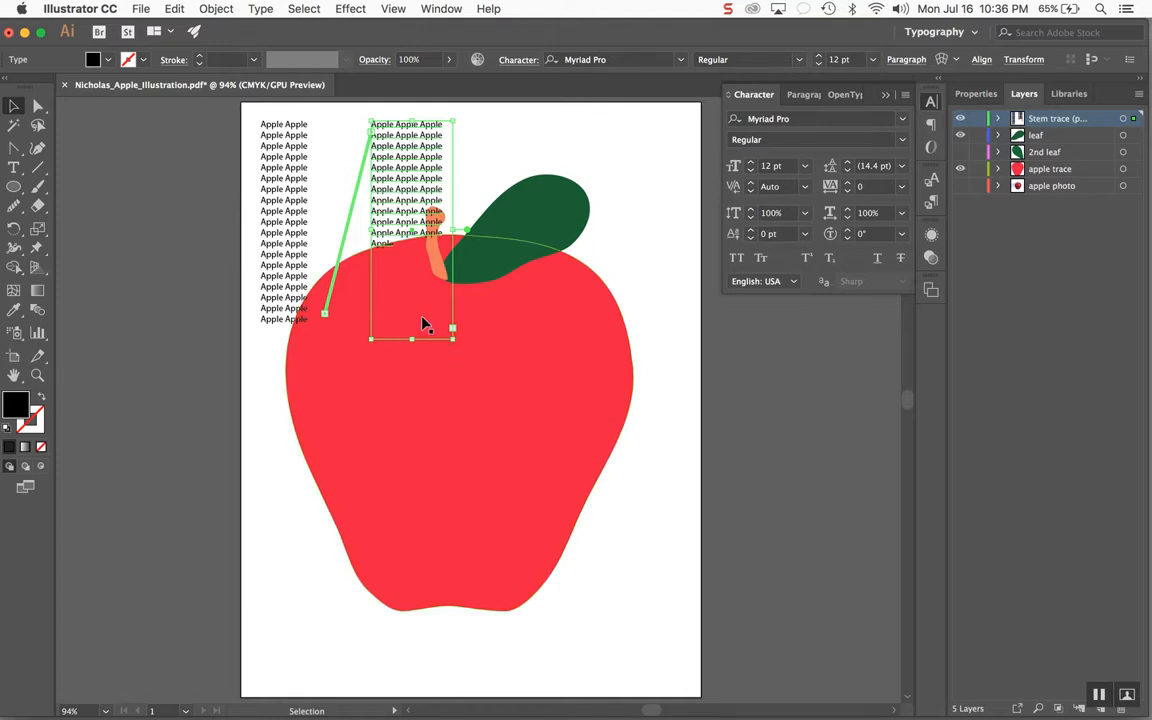
left_click(172, 9)
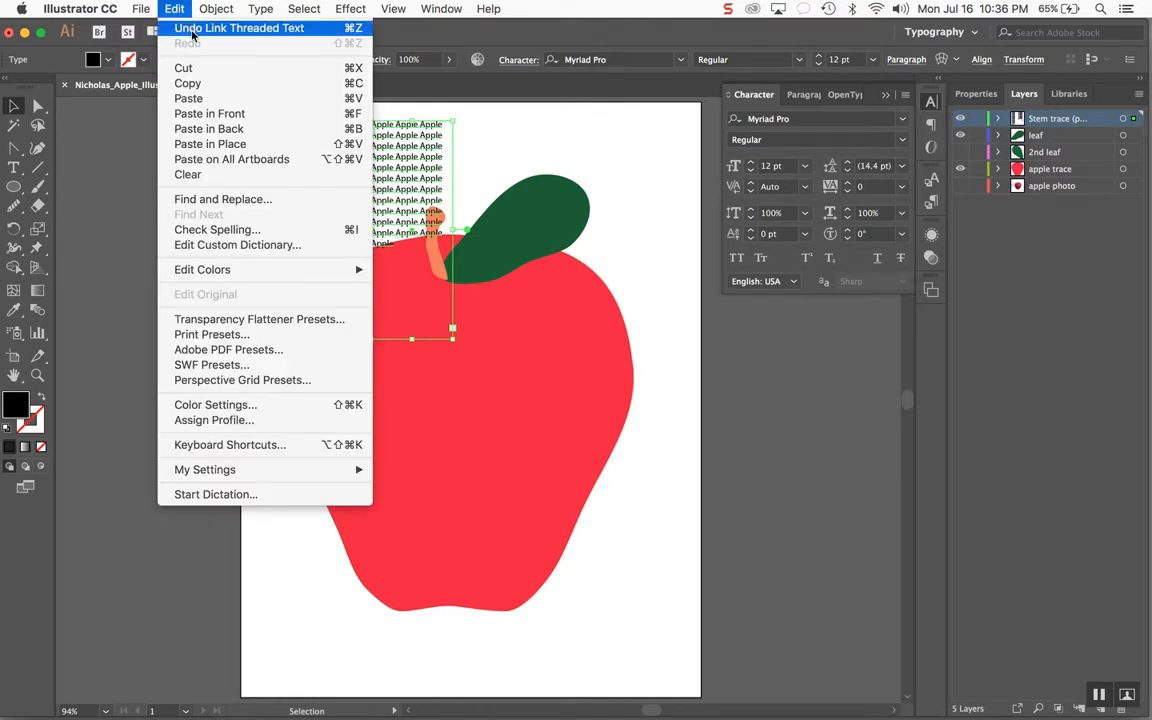
left_click(192, 32)
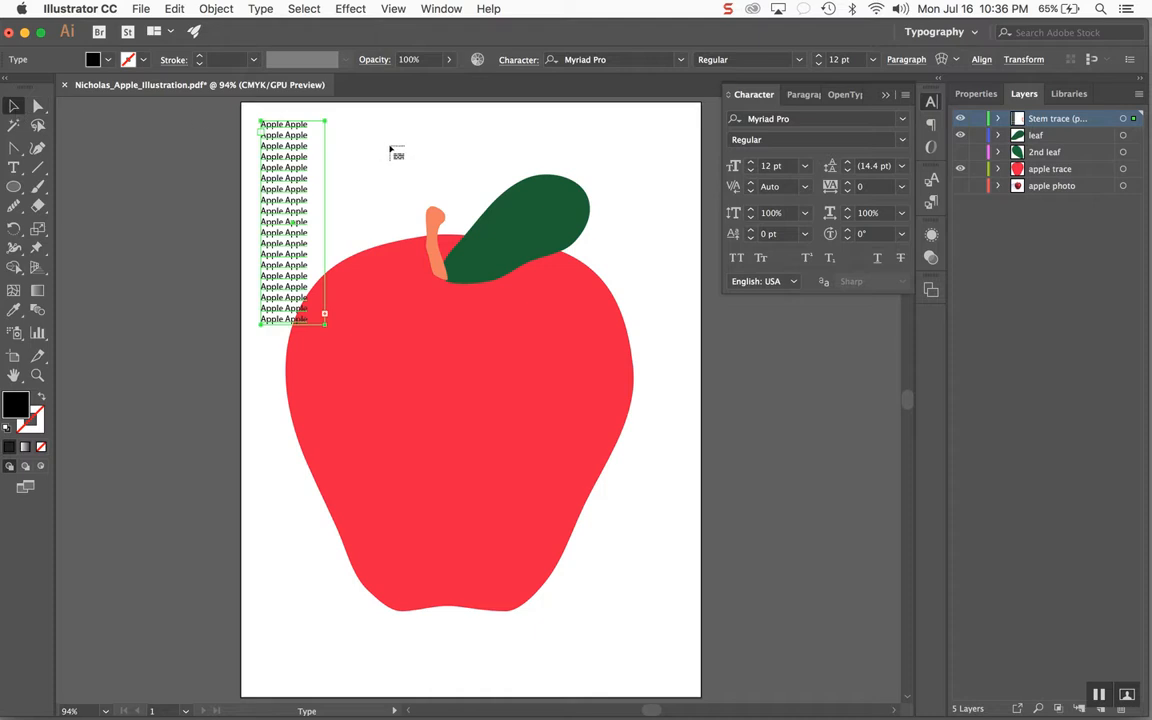
left_click(286, 184)
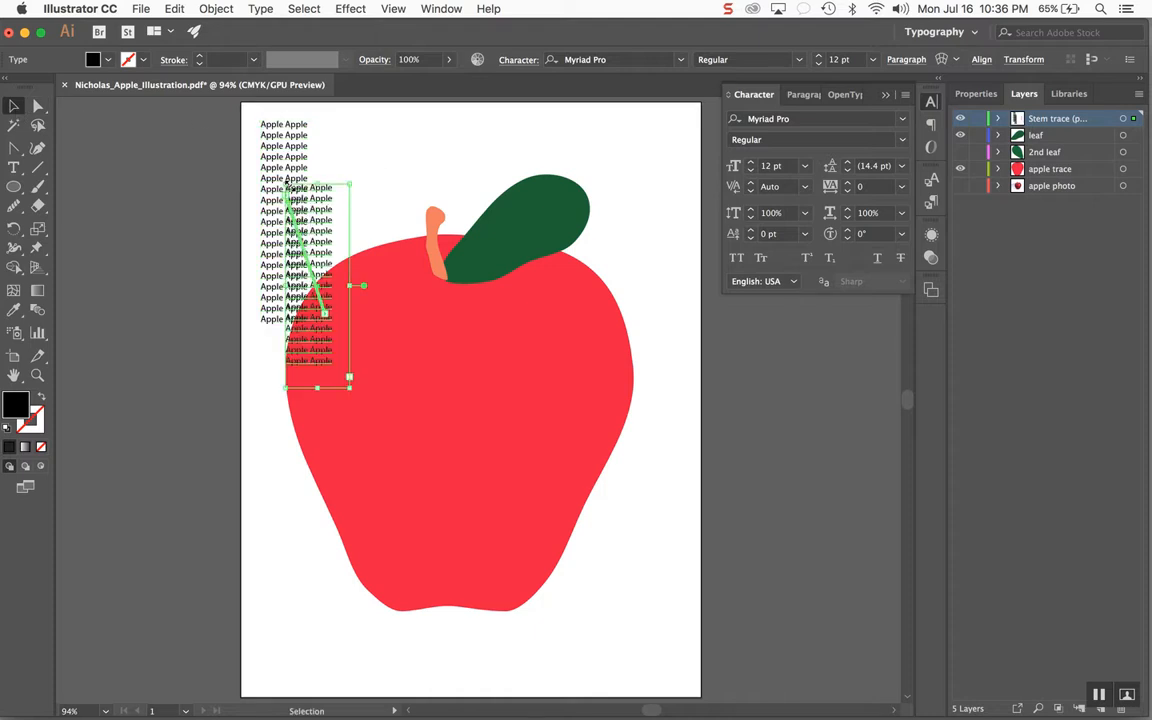
key("cmd+z")
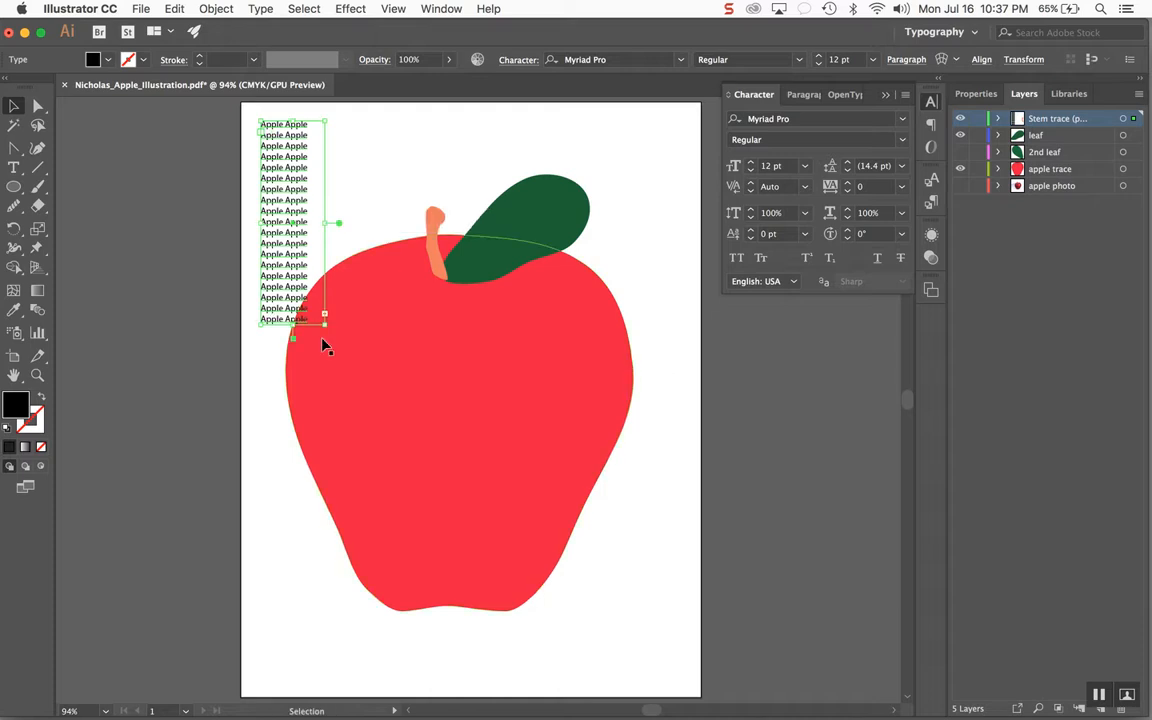
Convert the narrow area type column to point type, accepting the loss of its overset text.
double_click(339, 223)
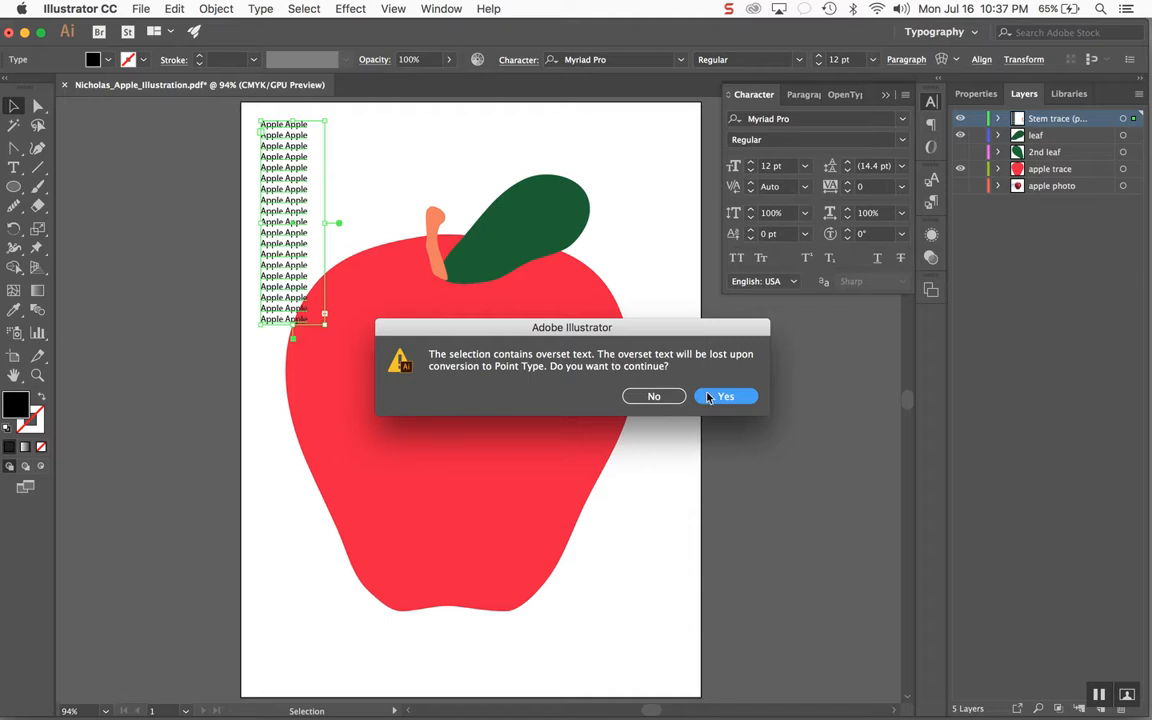
left_click(711, 397)
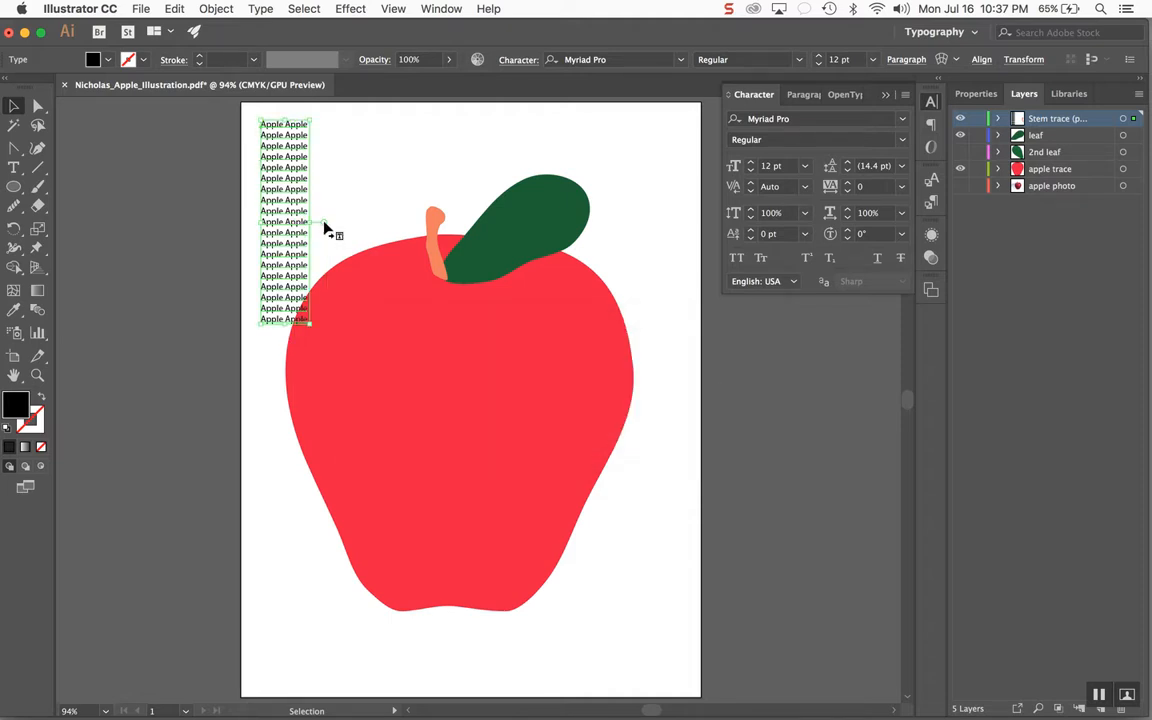
key("super+y")
key("super+y")
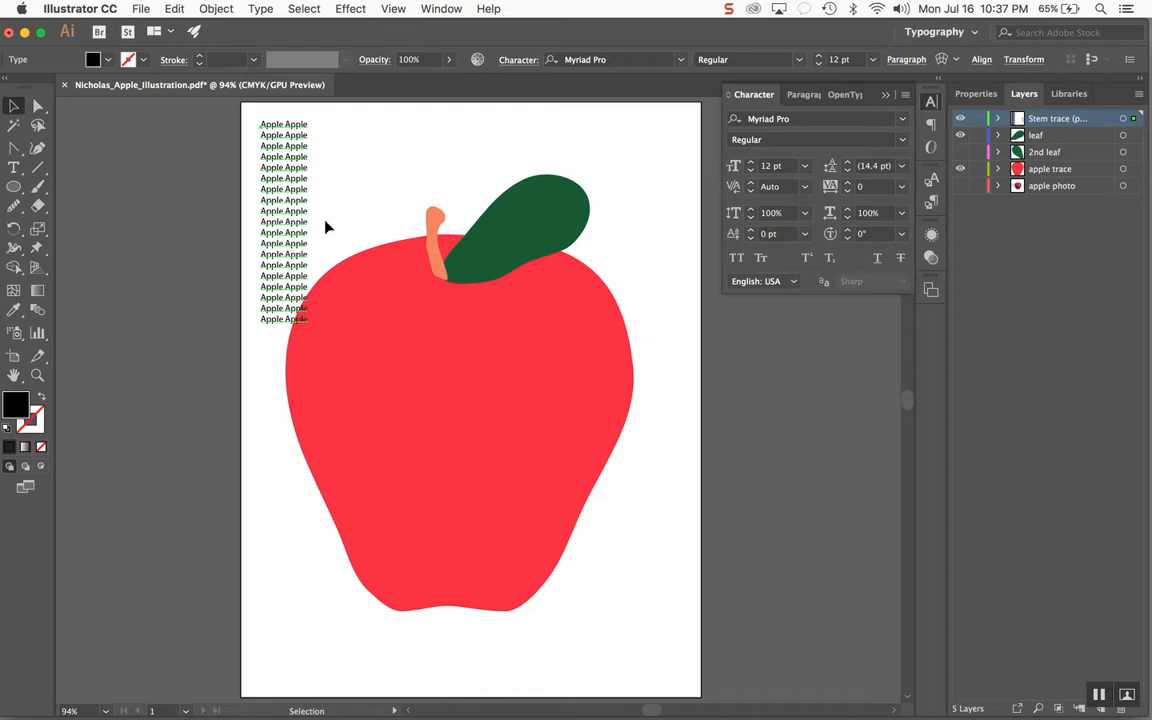
key("super+shift+o")
key("super+z")
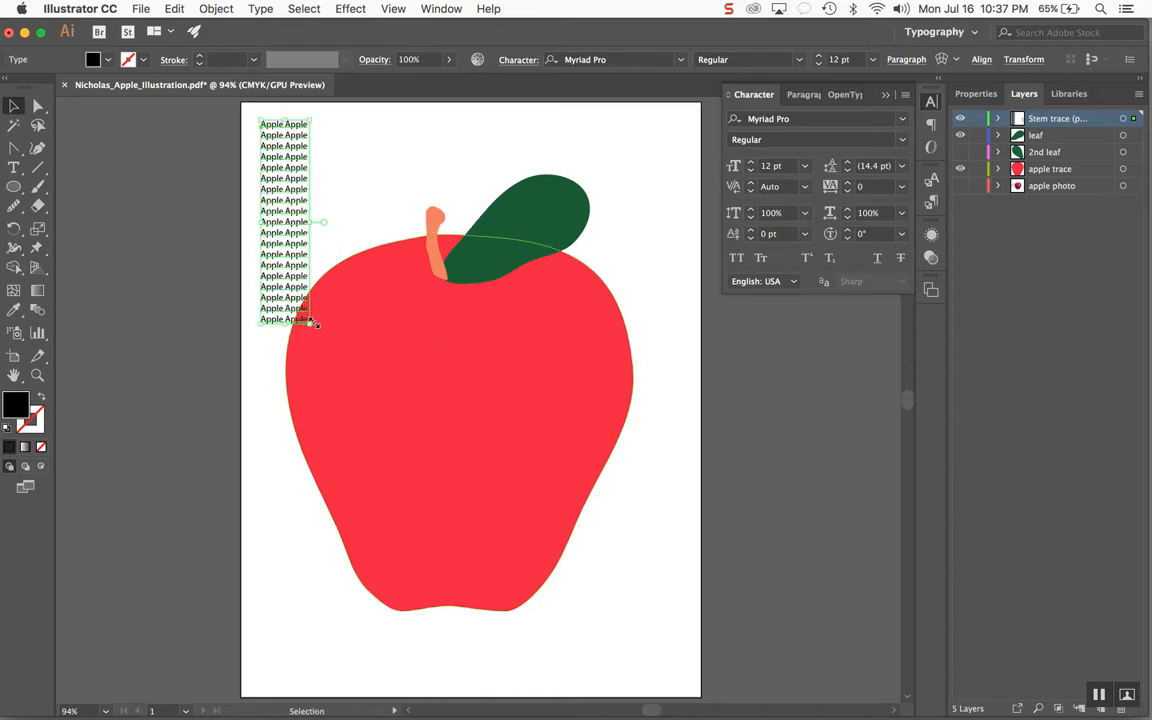
Scale the point type block to 31.16 pt and stretch it horizontally to 345.13% across the artboard.
left_click_drag(309, 327, 710, 318)
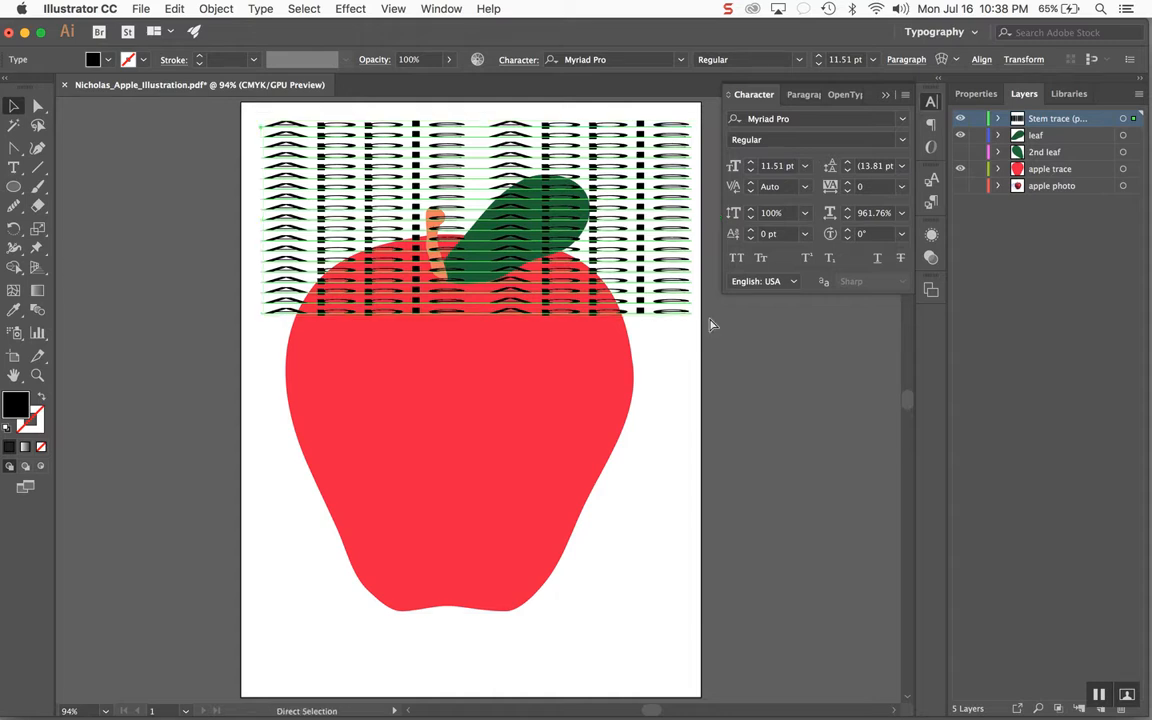
key("super+z")
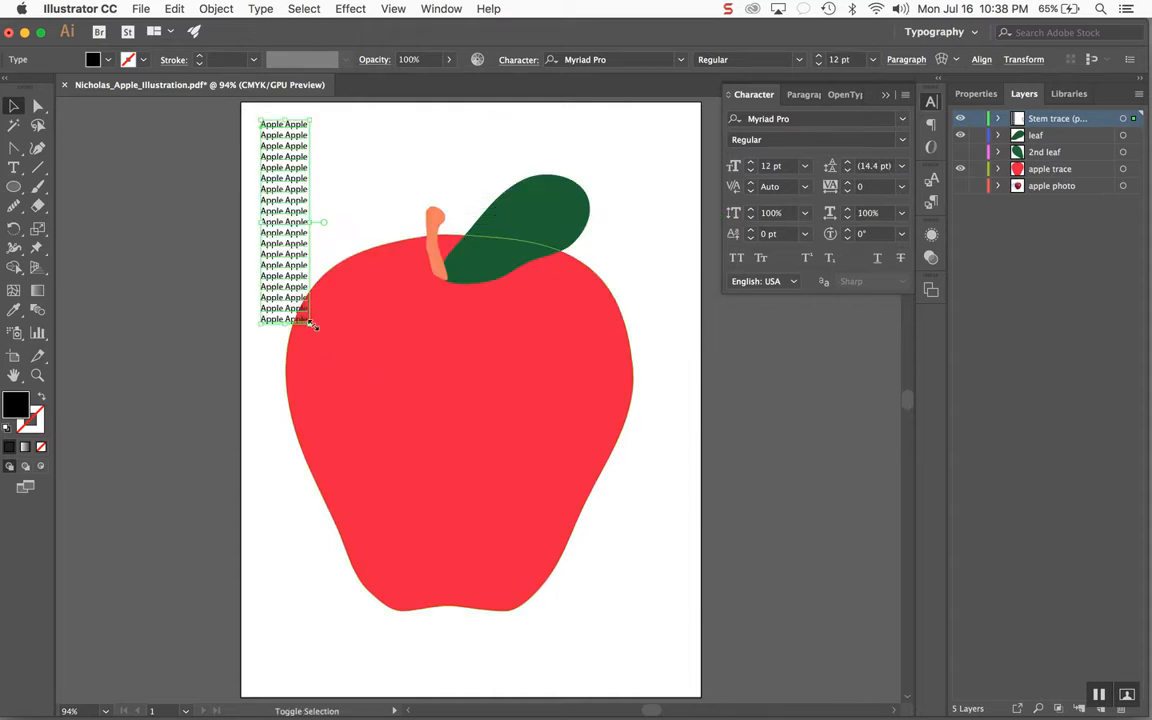
left_click_drag(310, 324, 592, 615)
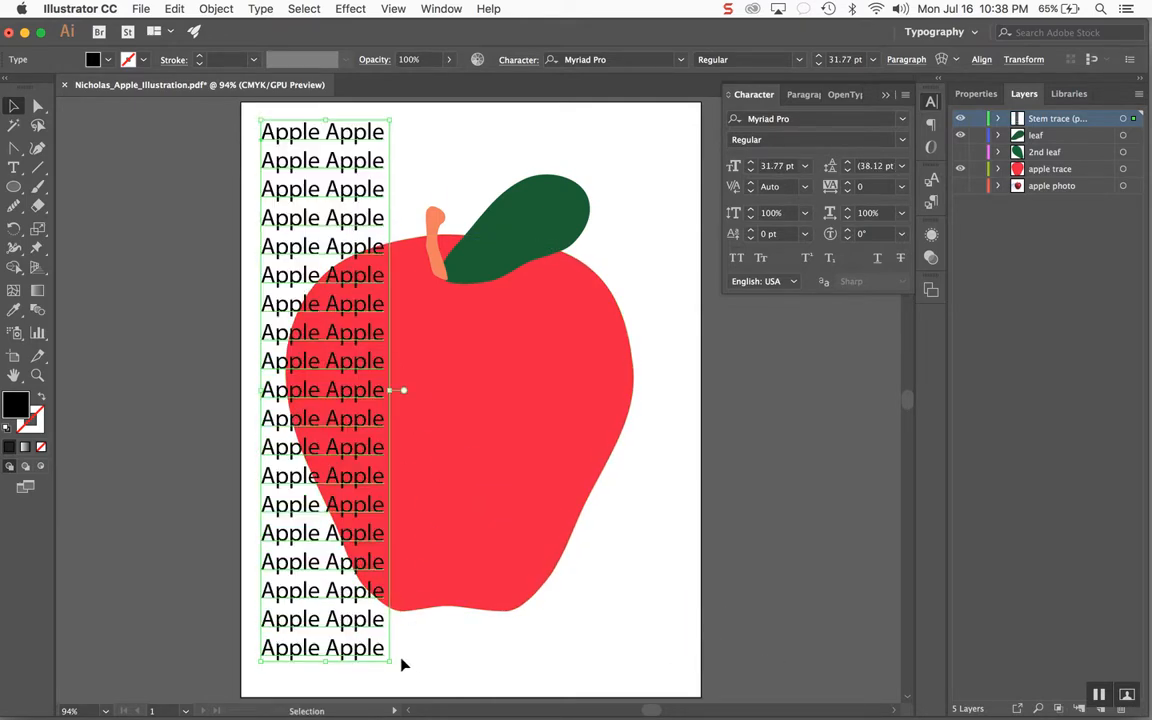
left_click_drag(391, 660, 415, 614)
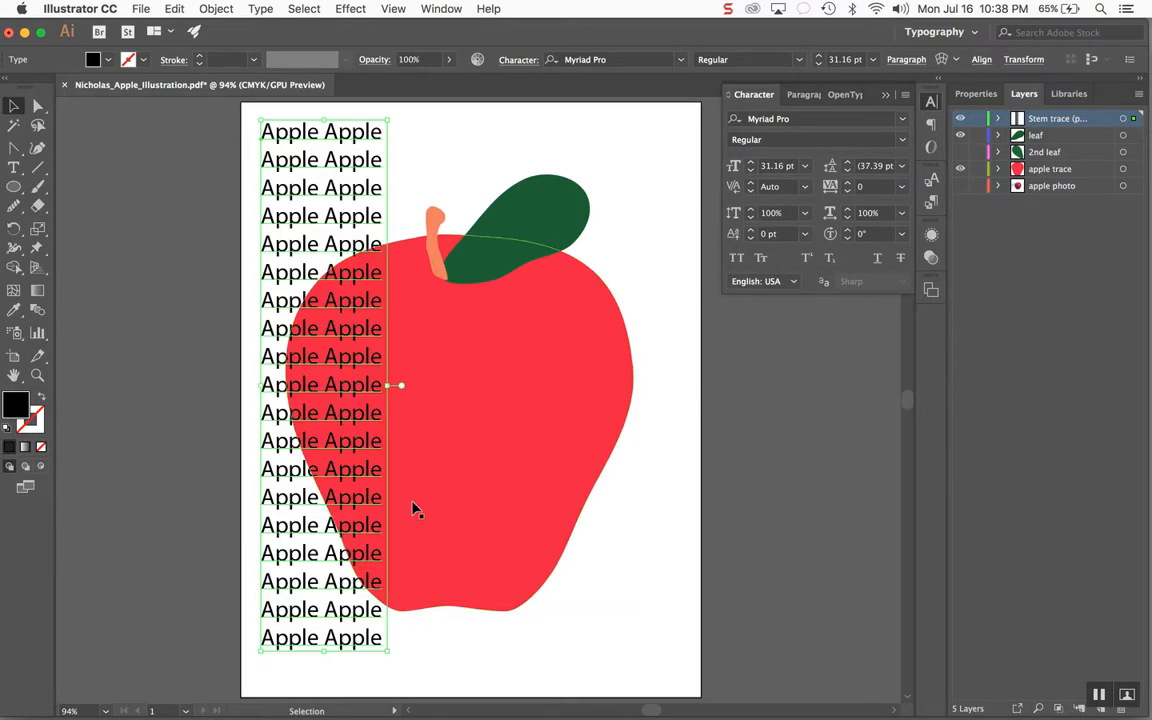
left_click_drag(399, 386, 700, 396)
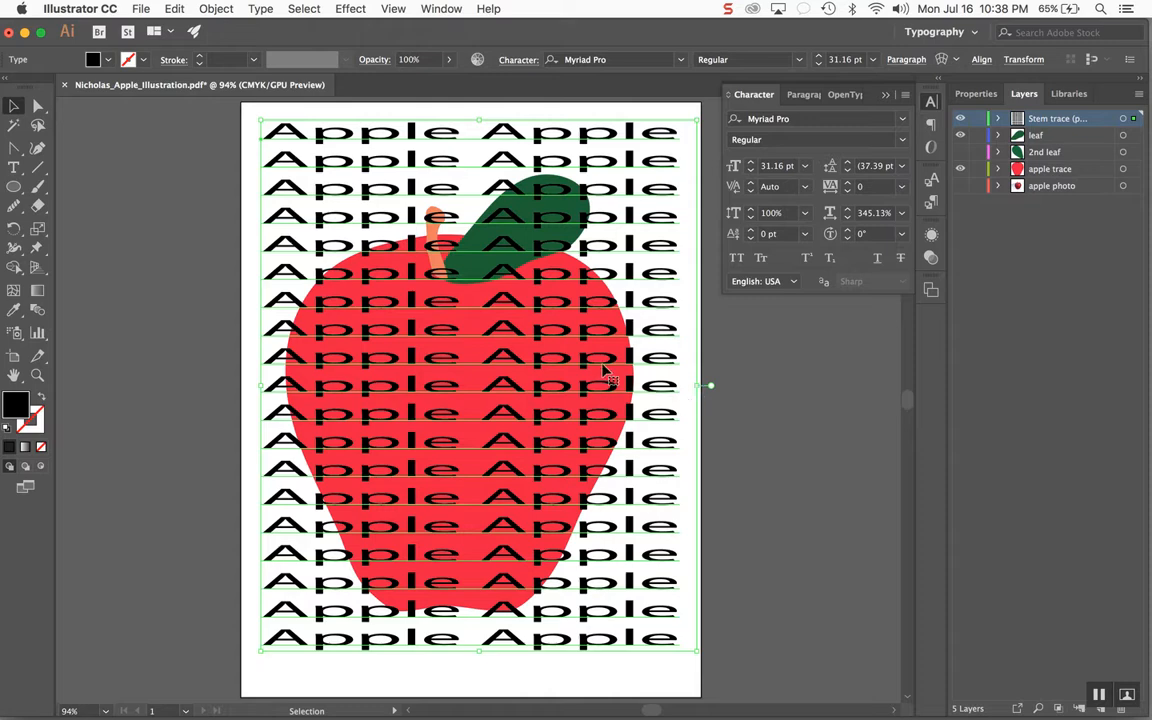
Select all the text in the stretched type block and change its font to Nueva Std Bold.
key("t")
left_click(647, 343)
key("Escape")
double_click(659, 303)
key("super+a")
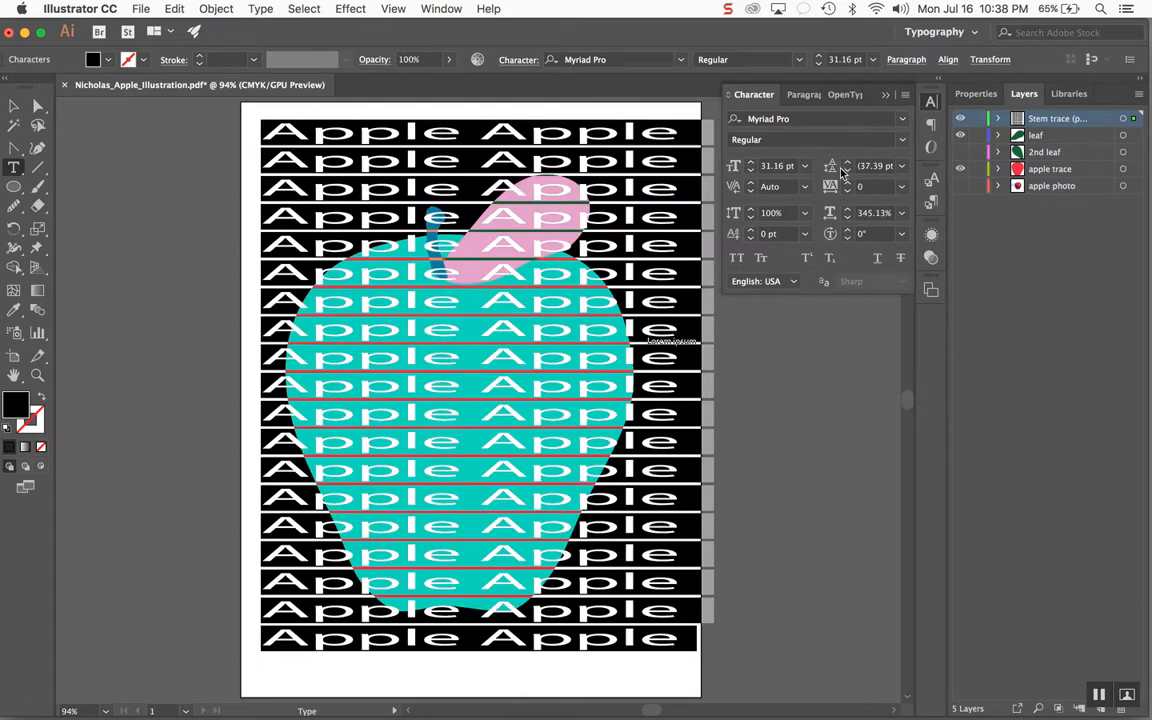
left_click(813, 119)
key("Down")
key("Down")
key("Down")
key("Down")
key("Down")
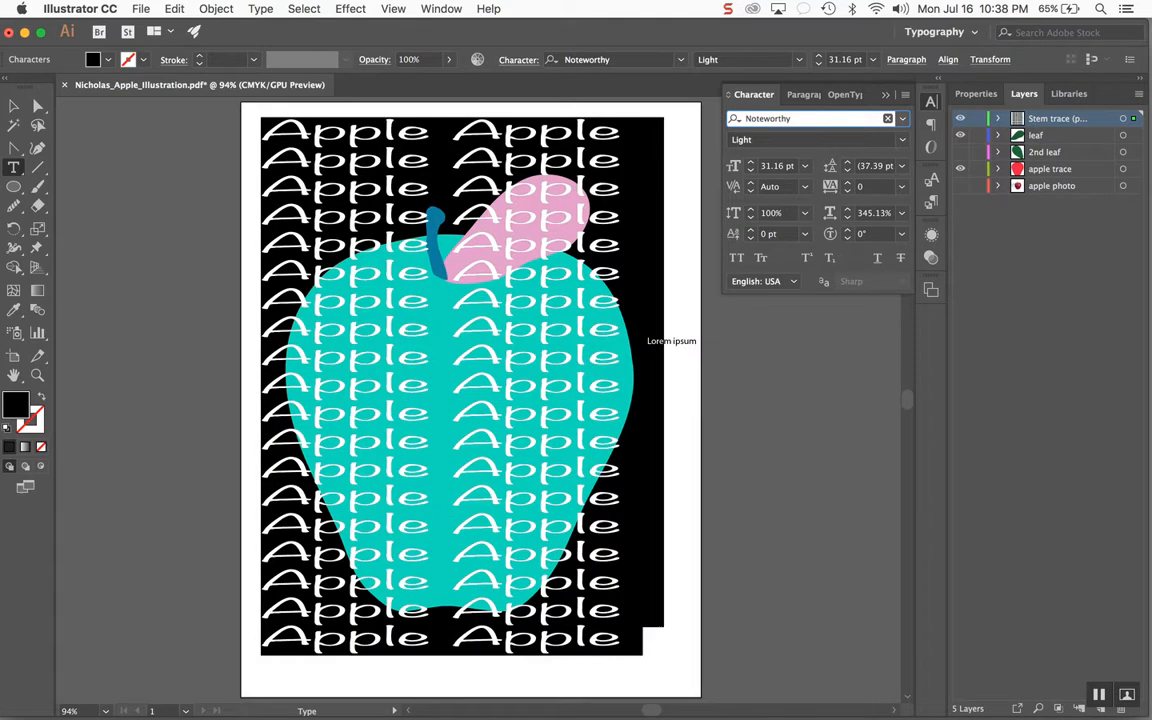
key("Up")
key("Return")
key("Escape")
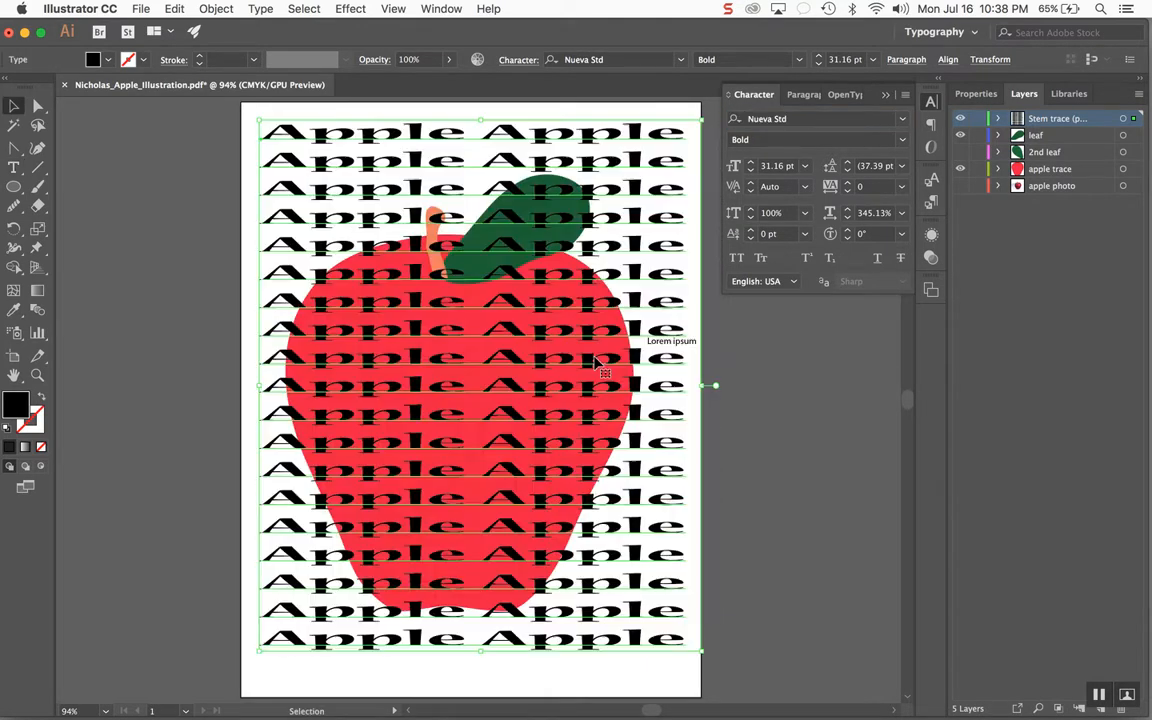
Delete the stretched "Apple" type block and the stray "Lorem ipsum" text beside the apple.
key("Delete")
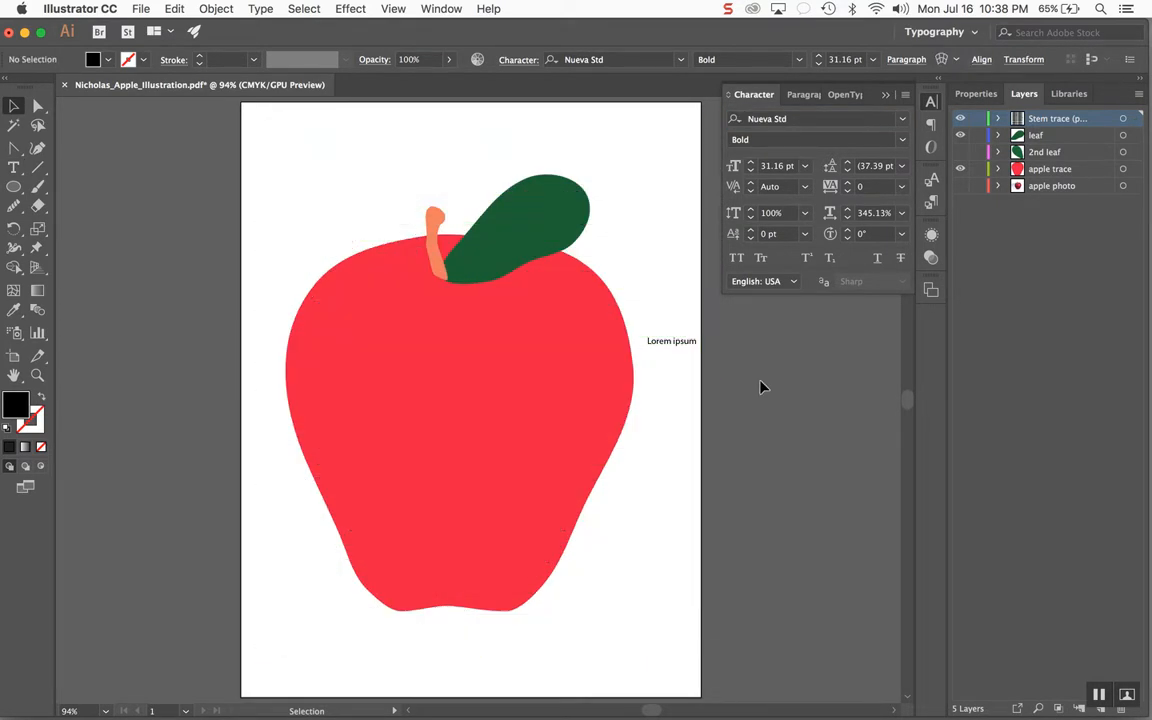
left_click(687, 344)
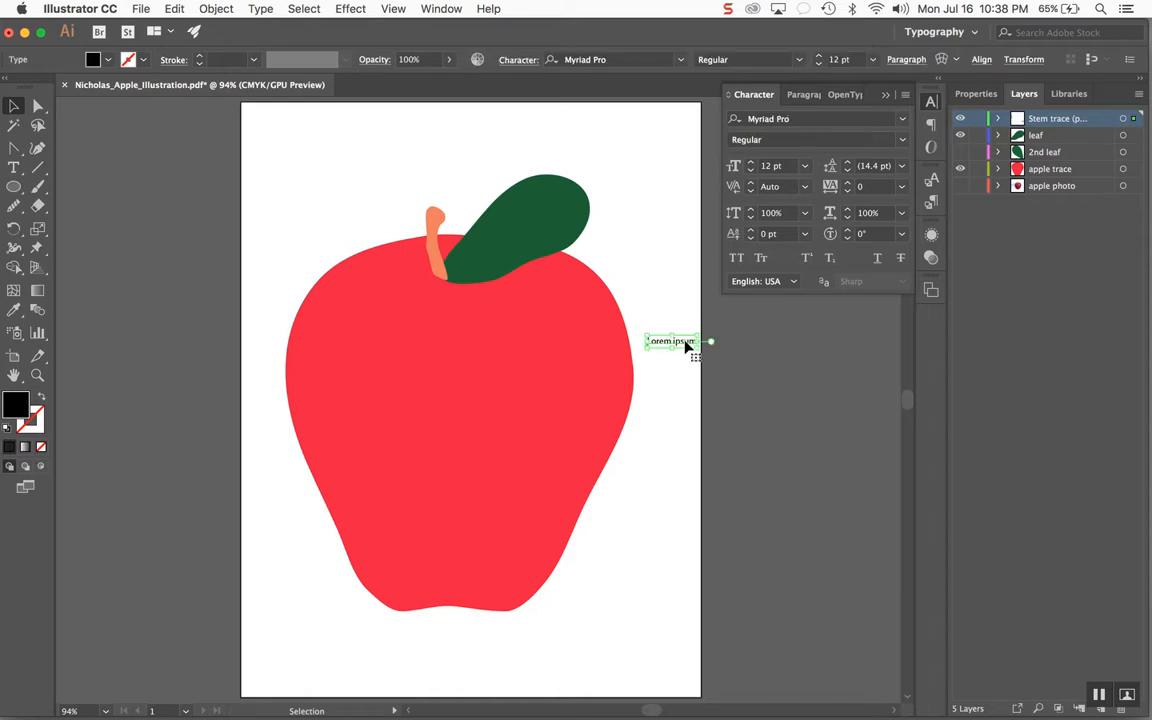
key("Delete")
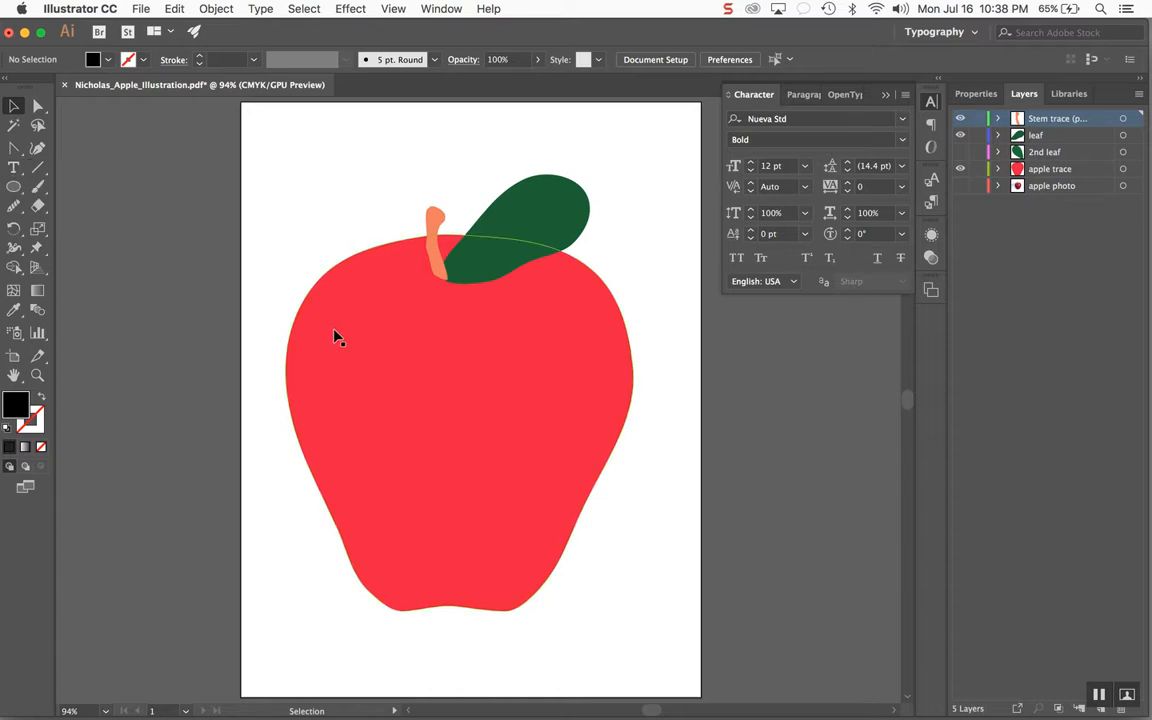
Try to create area type by starting the Area Type tool inside the apple's red body.
left_click(16, 167)
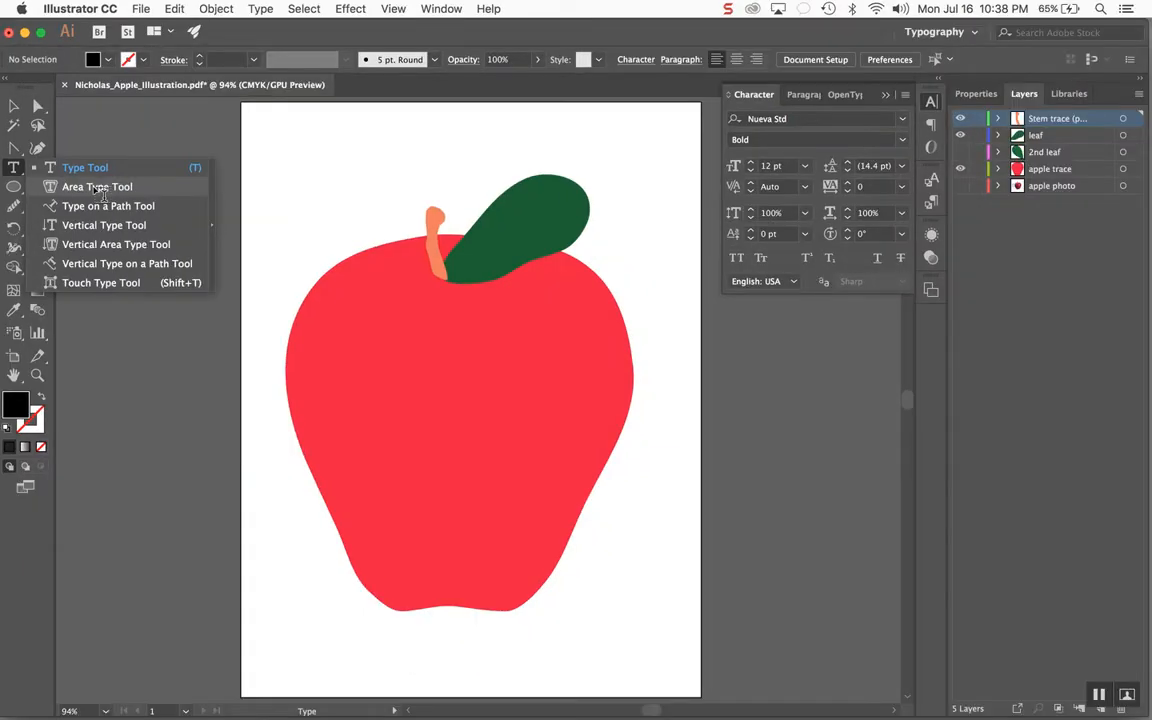
left_click(262, 236)
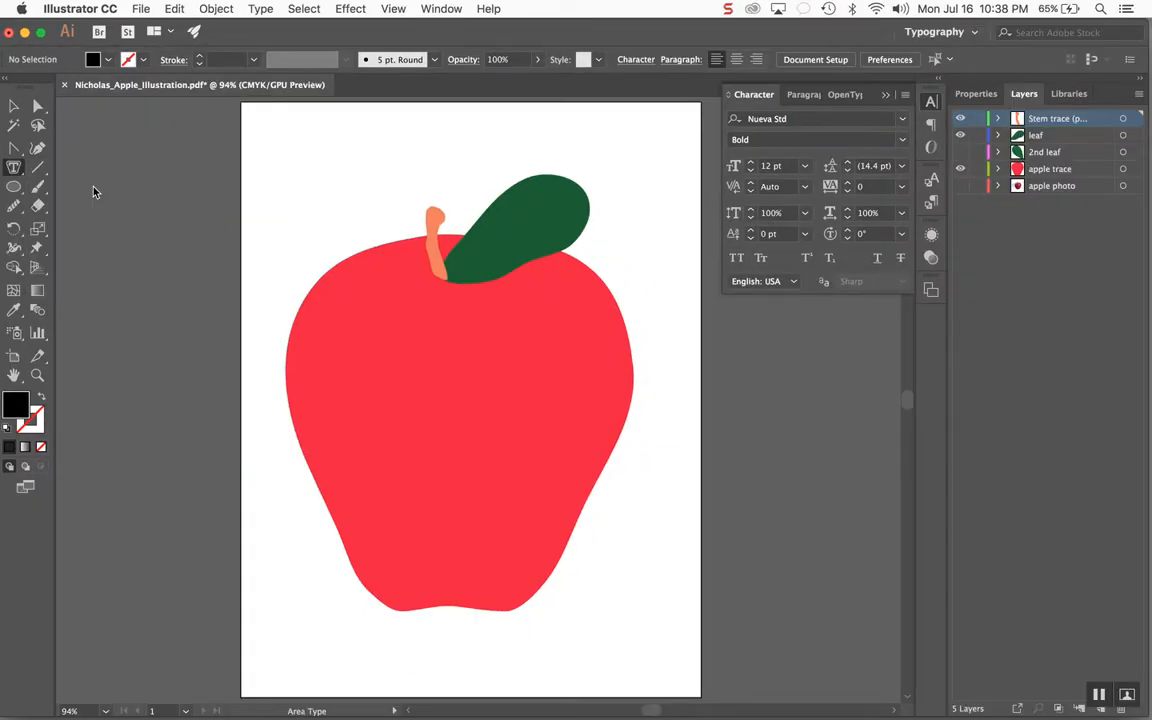
left_click(400, 307)
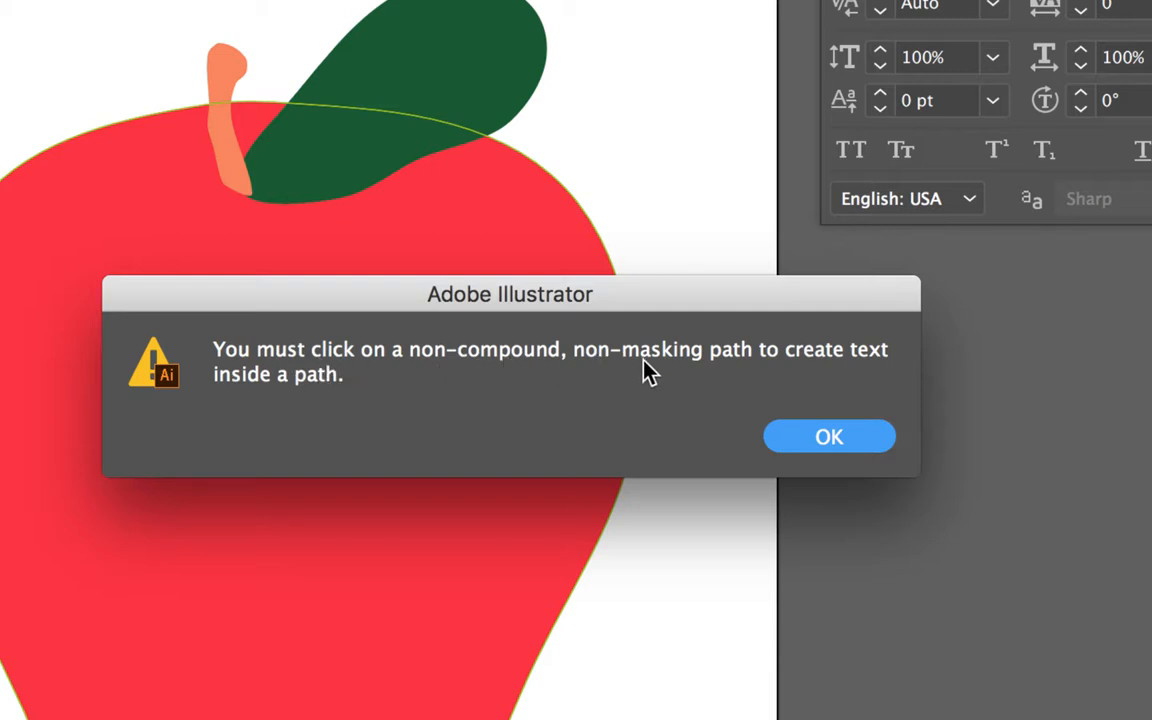
left_click(805, 437)
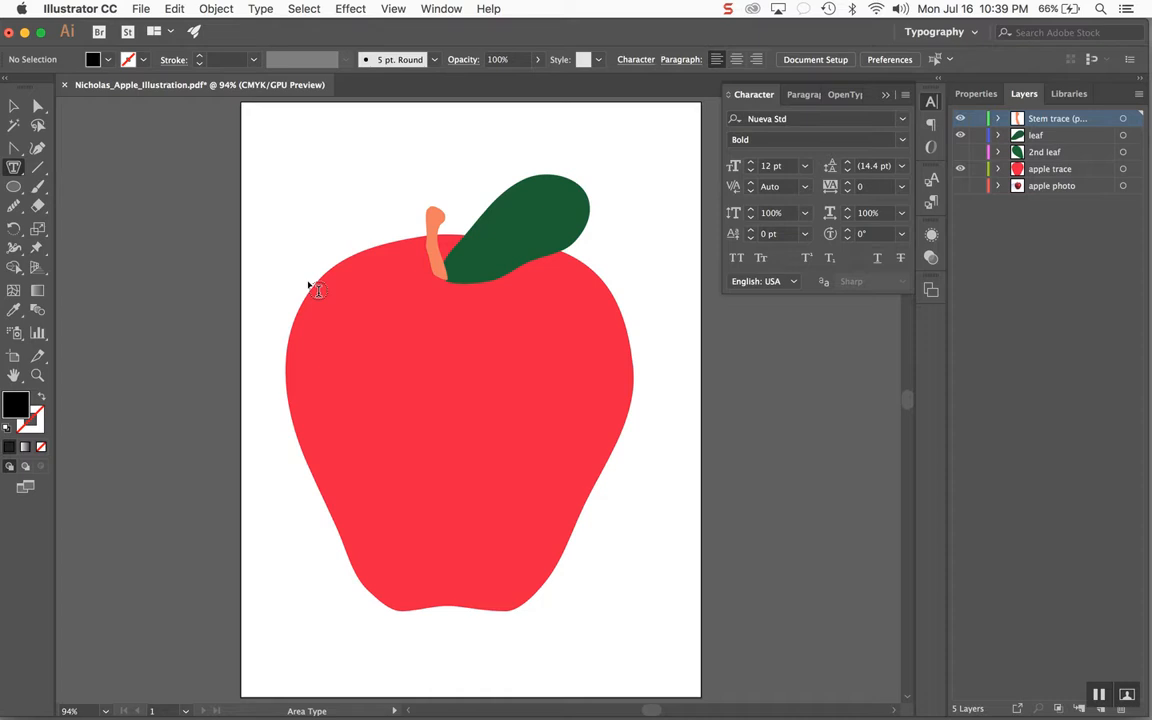
left_click(350, 314)
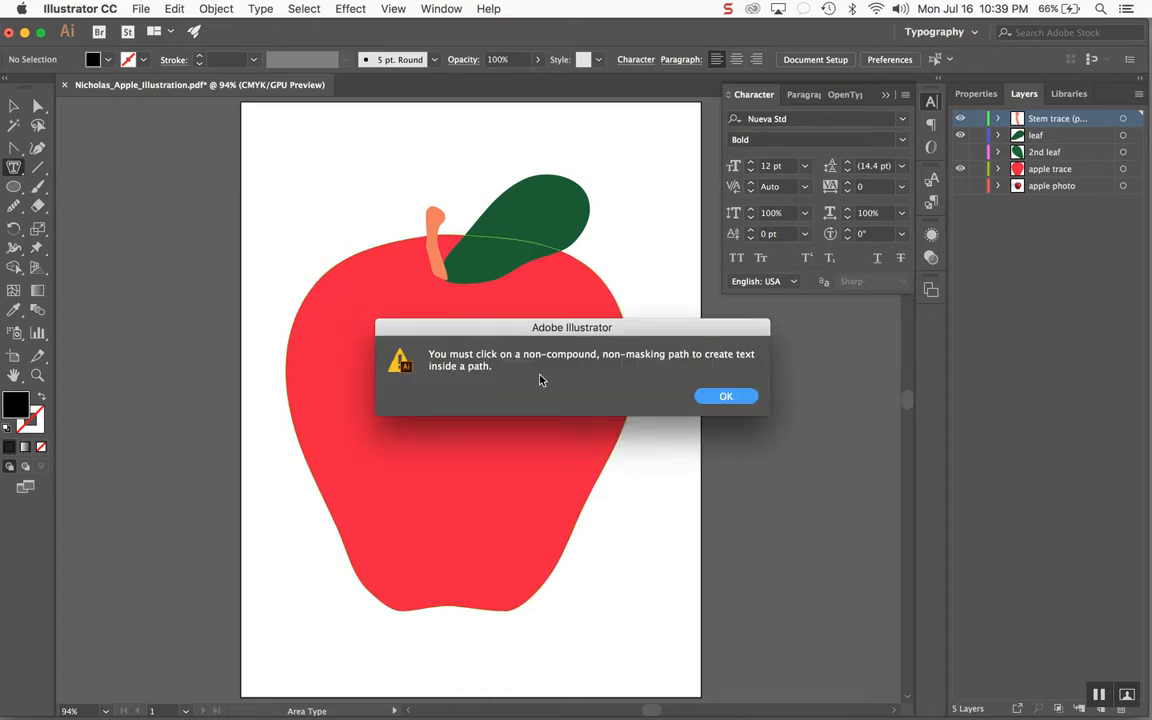
left_click(725, 397)
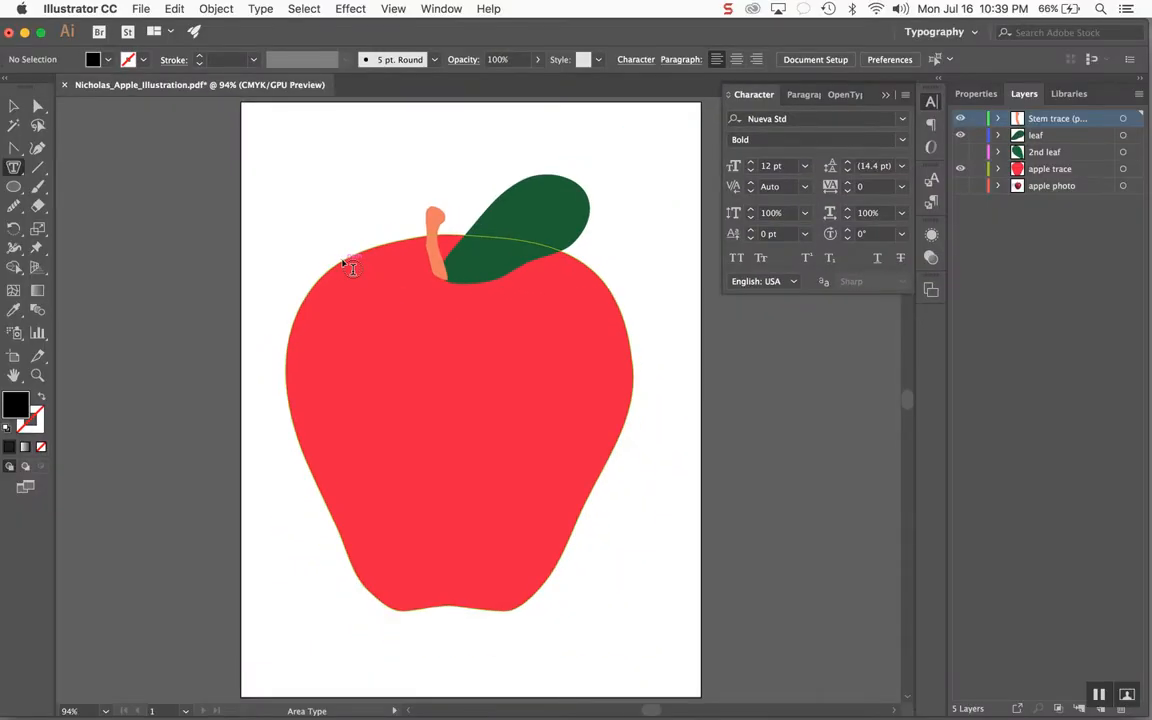
Fill the apple's outline with placeholder area type, deselect it, and undo the conversion.
left_click(351, 267)
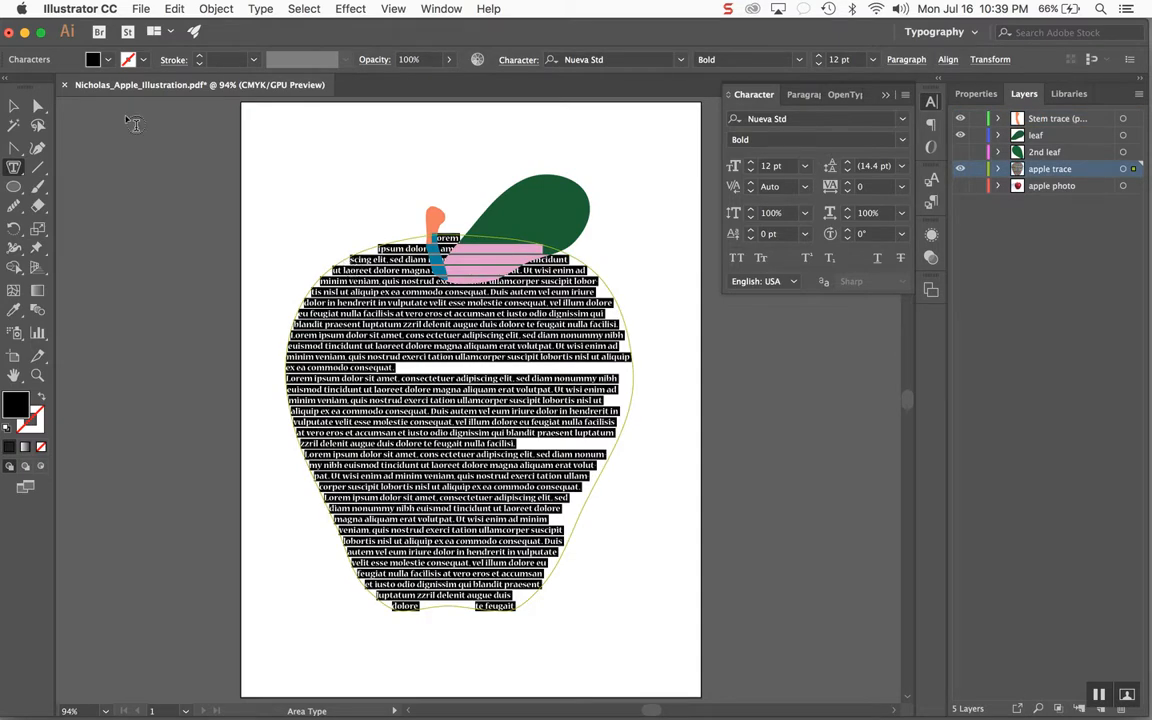
left_click(14, 104)
left_click(254, 181)
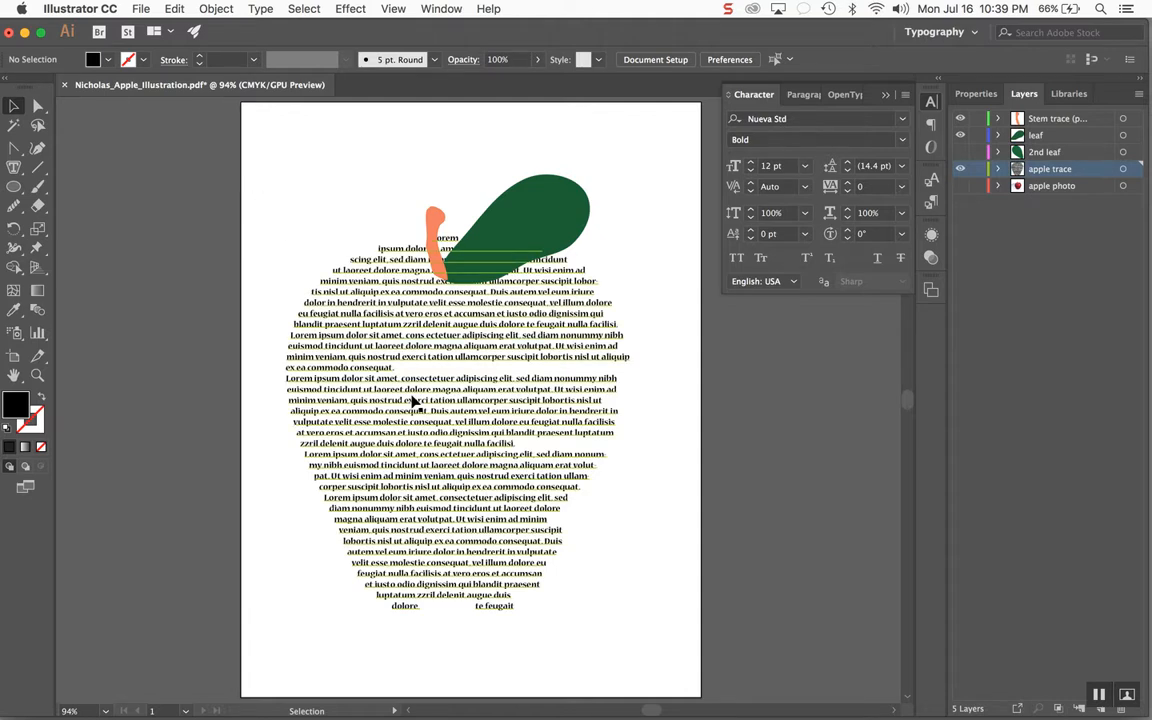
key("cmd+z")
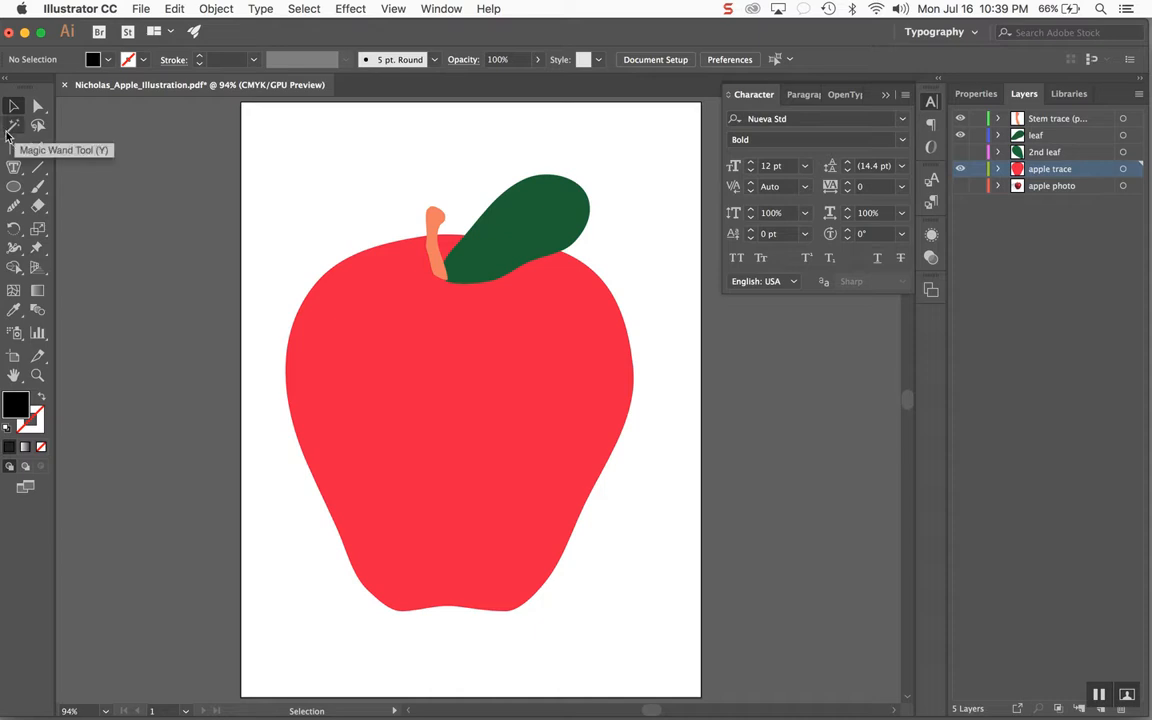
Start area type on the apple's upper edge again, and undo it to restore the red shape.
left_click(14, 167)
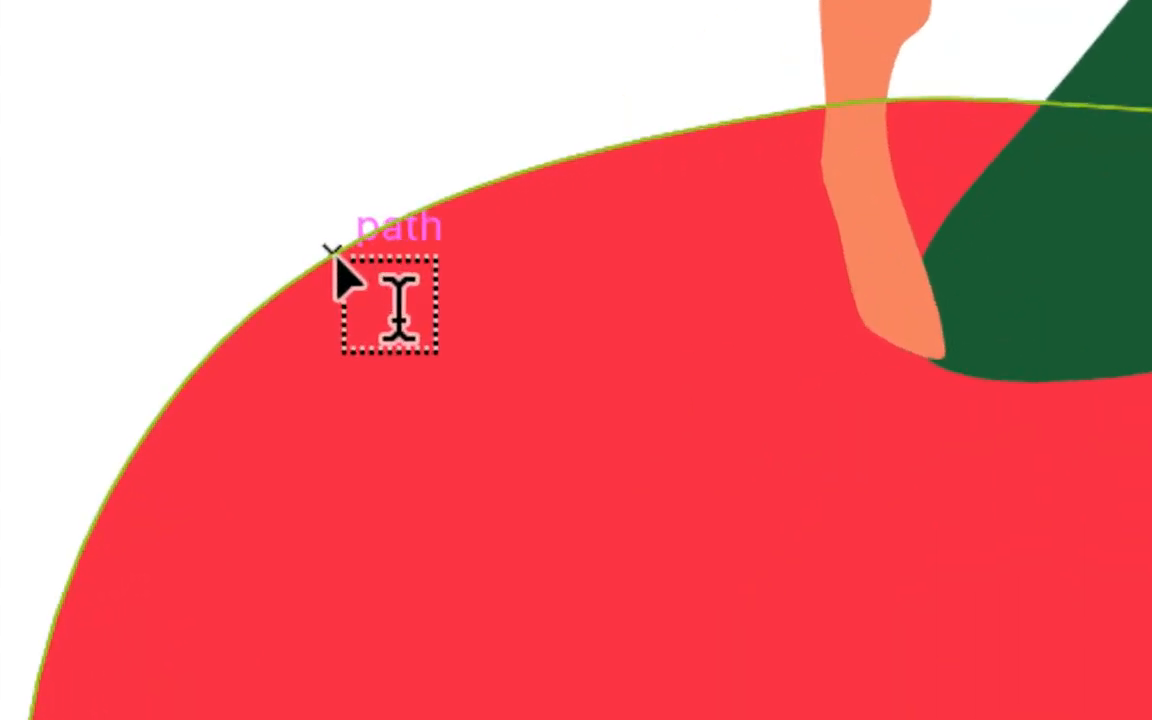
left_click(342, 263)
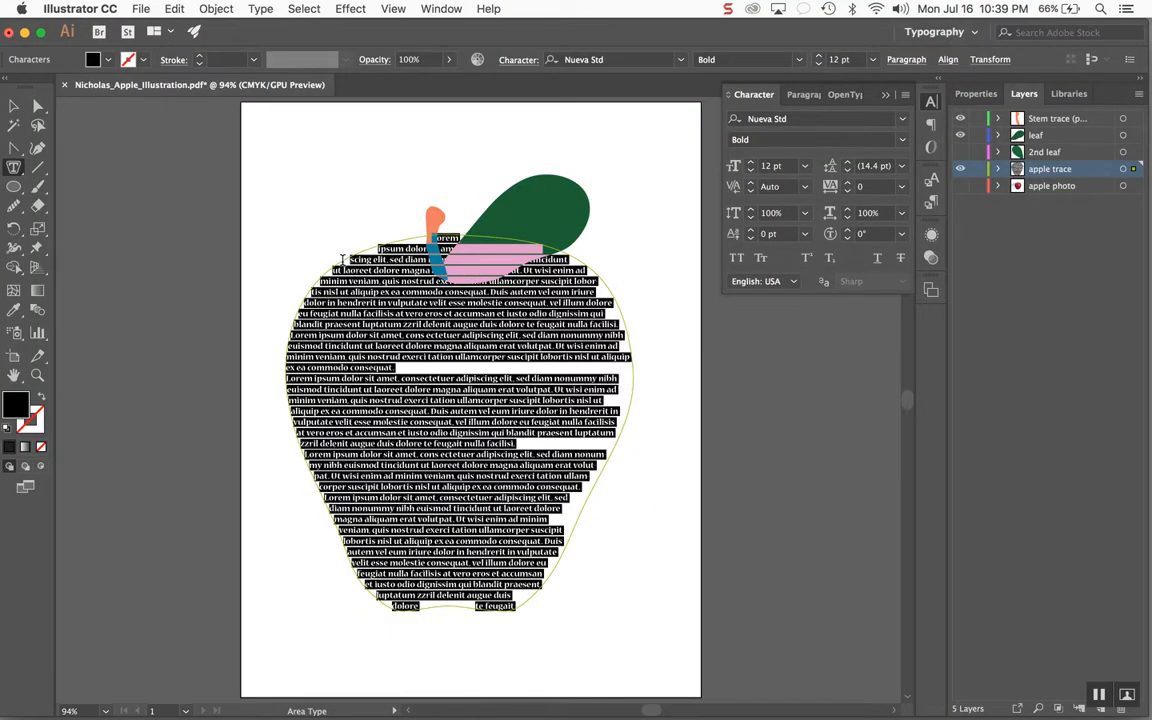
left_click(174, 8)
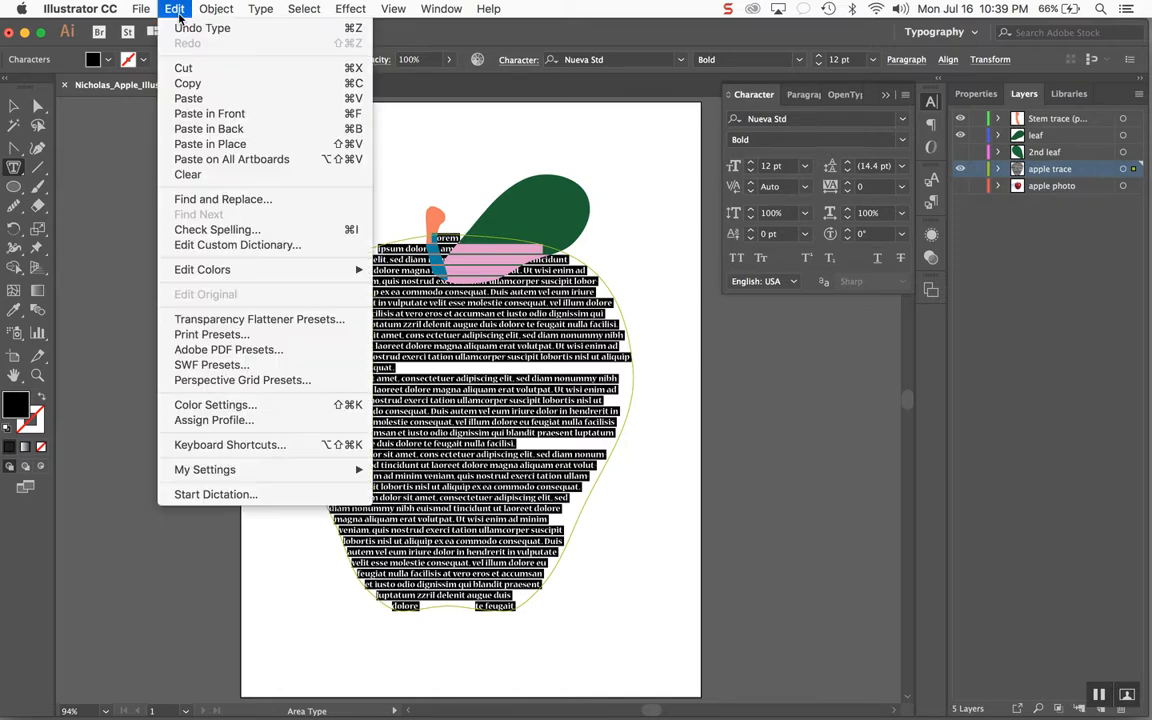
left_click(195, 30)
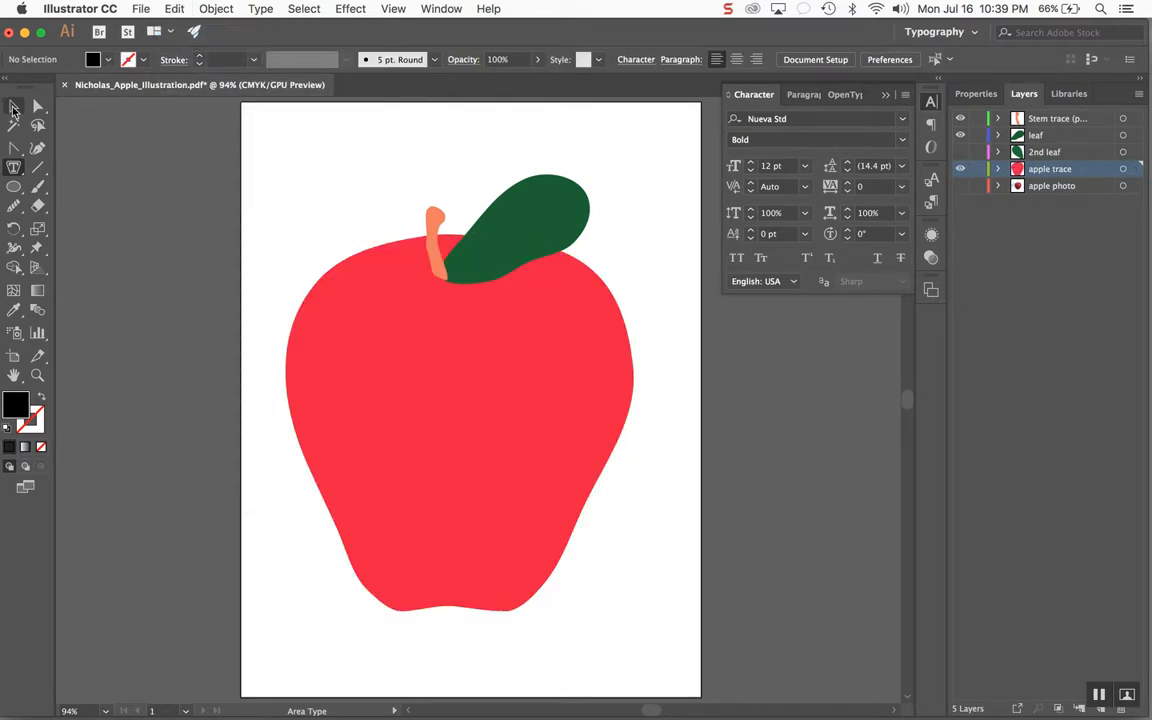
Duplicate the red apple shape by copy and paste, and move the copy off the artboard's left side.
left_click(10, 106)
left_click(428, 274)
key("a")
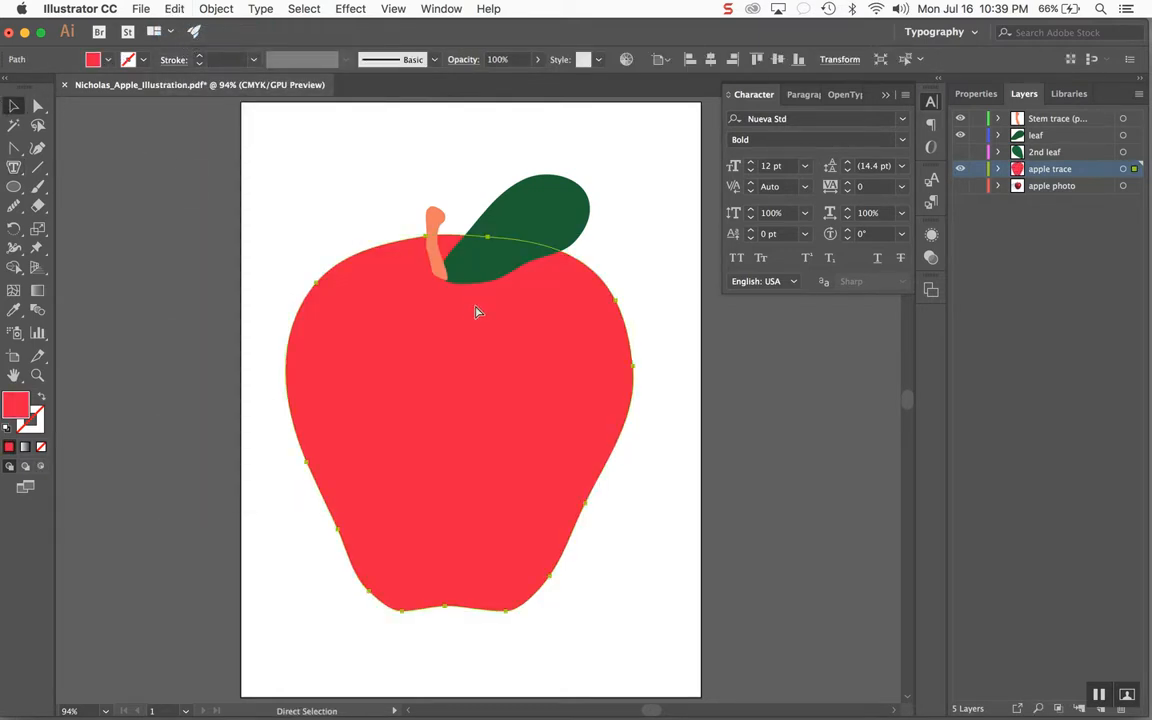
left_click(172, 8)
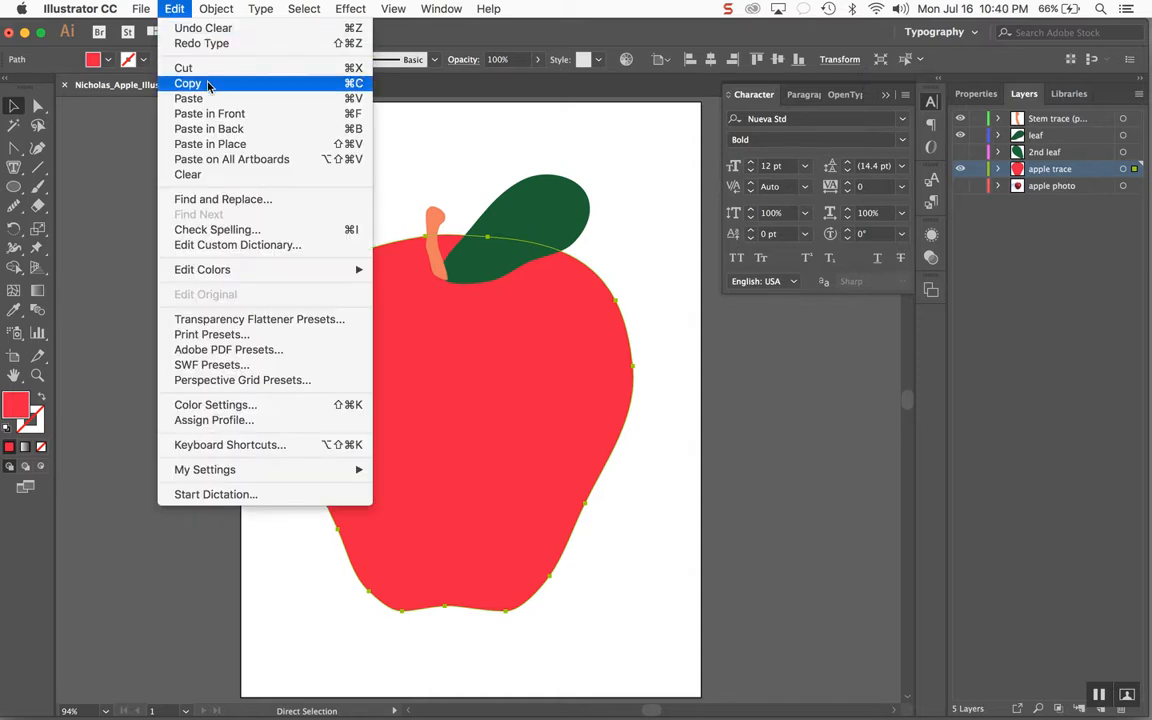
left_click(207, 86)
key("v")
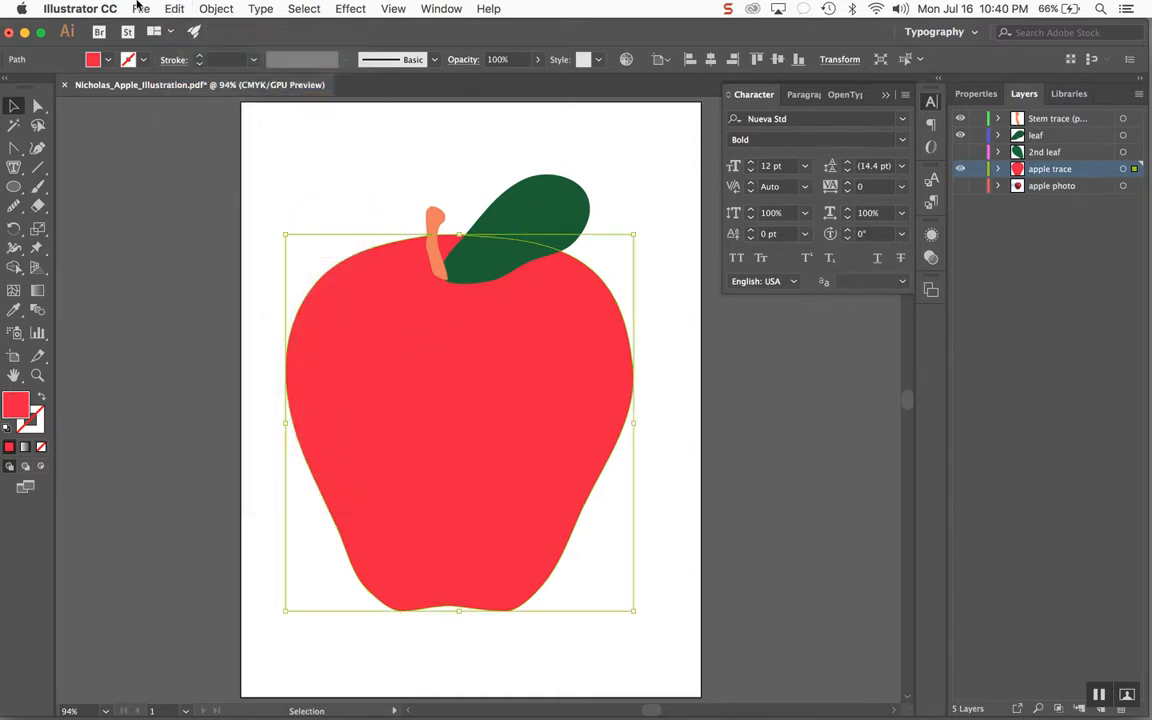
left_click(170, 8)
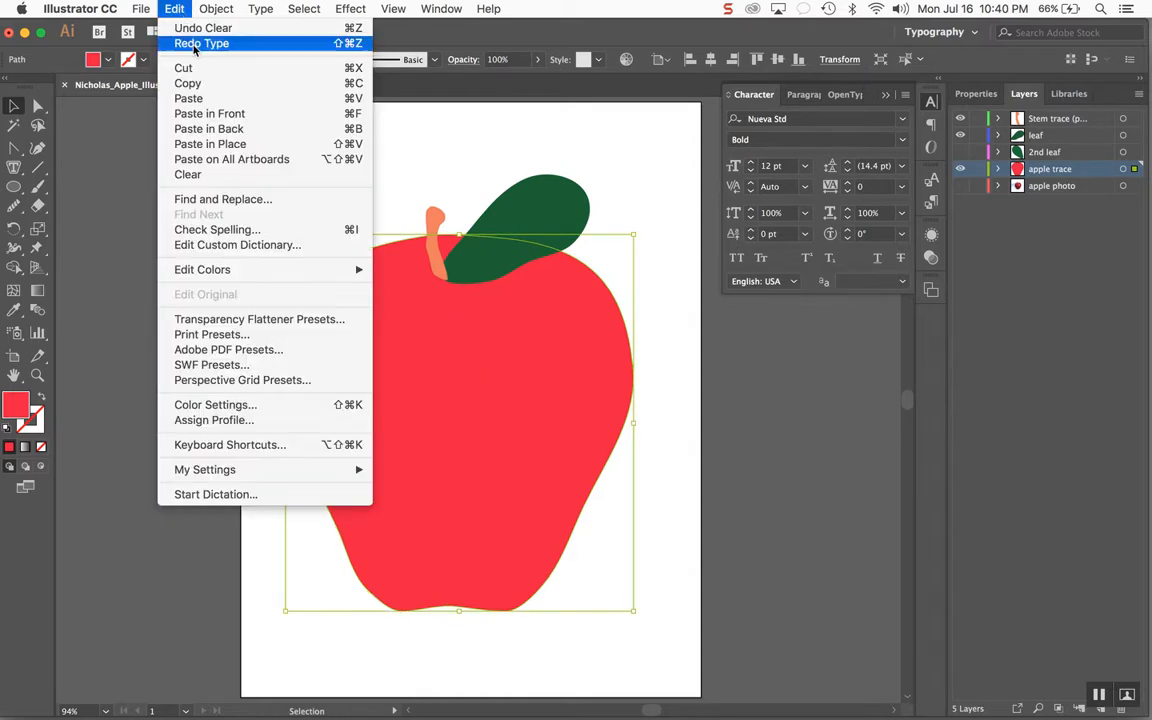
left_click(209, 100)
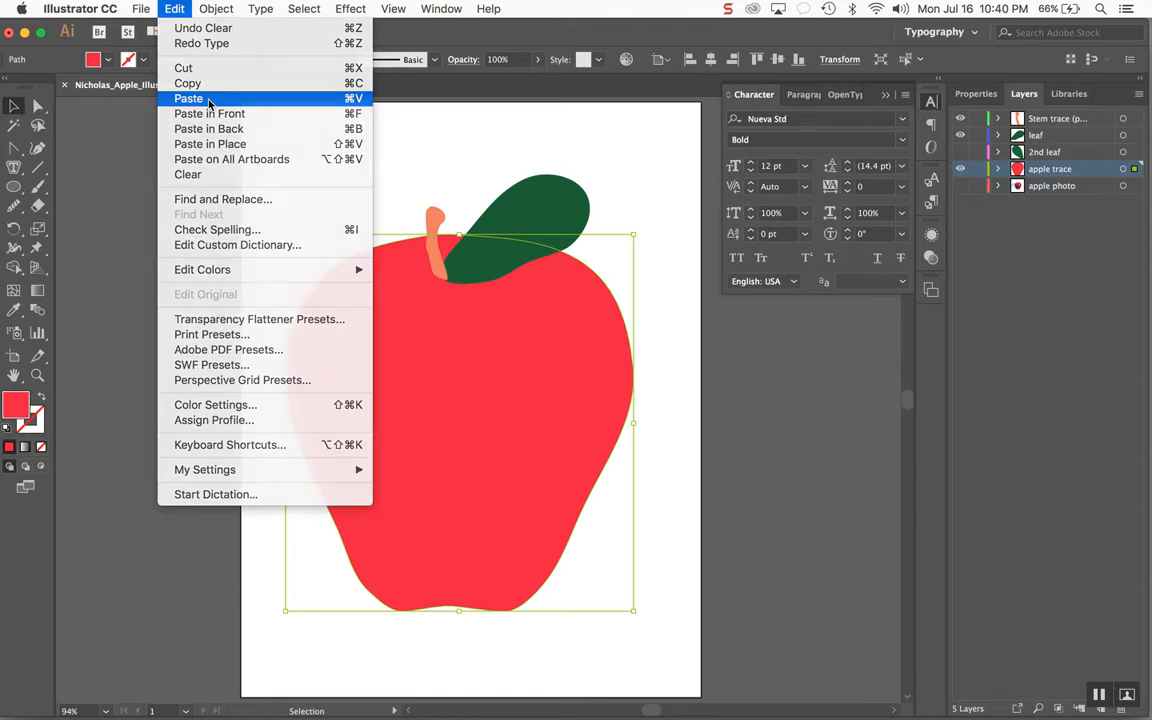
left_click_drag(543, 347, 155, 329)
Turn the original apple shape on the artboard into area type filled with placeholder text.
left_click(424, 392)
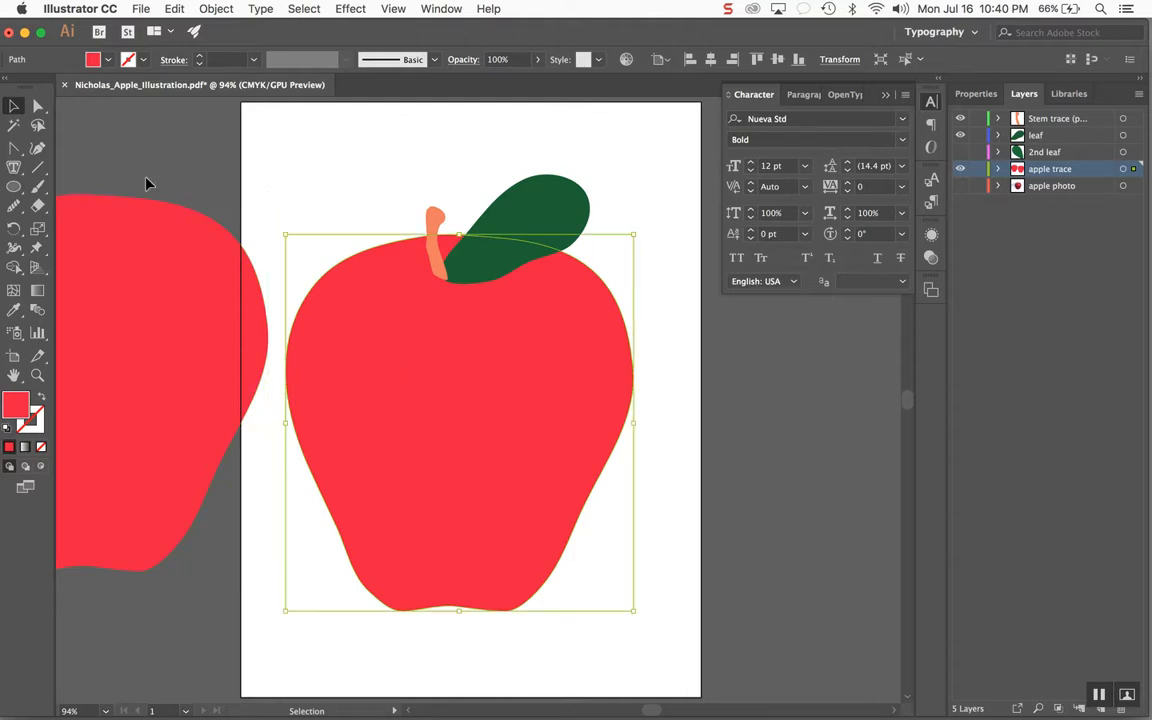
left_click(16, 168)
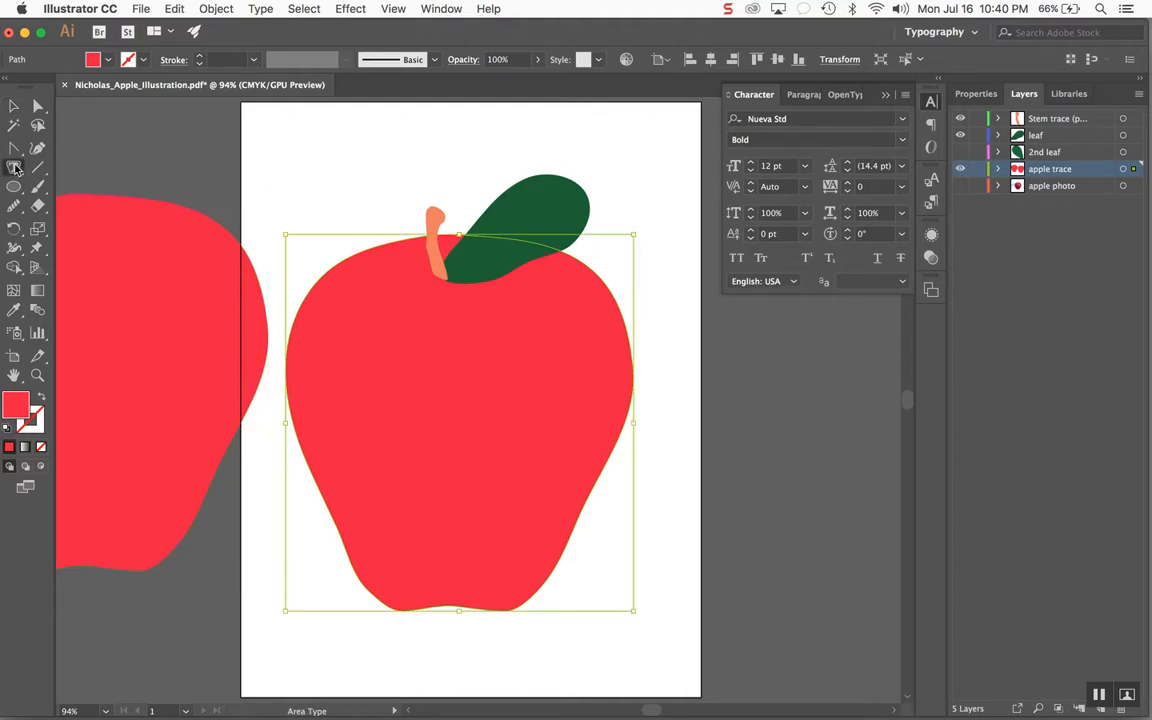
left_click(358, 264)
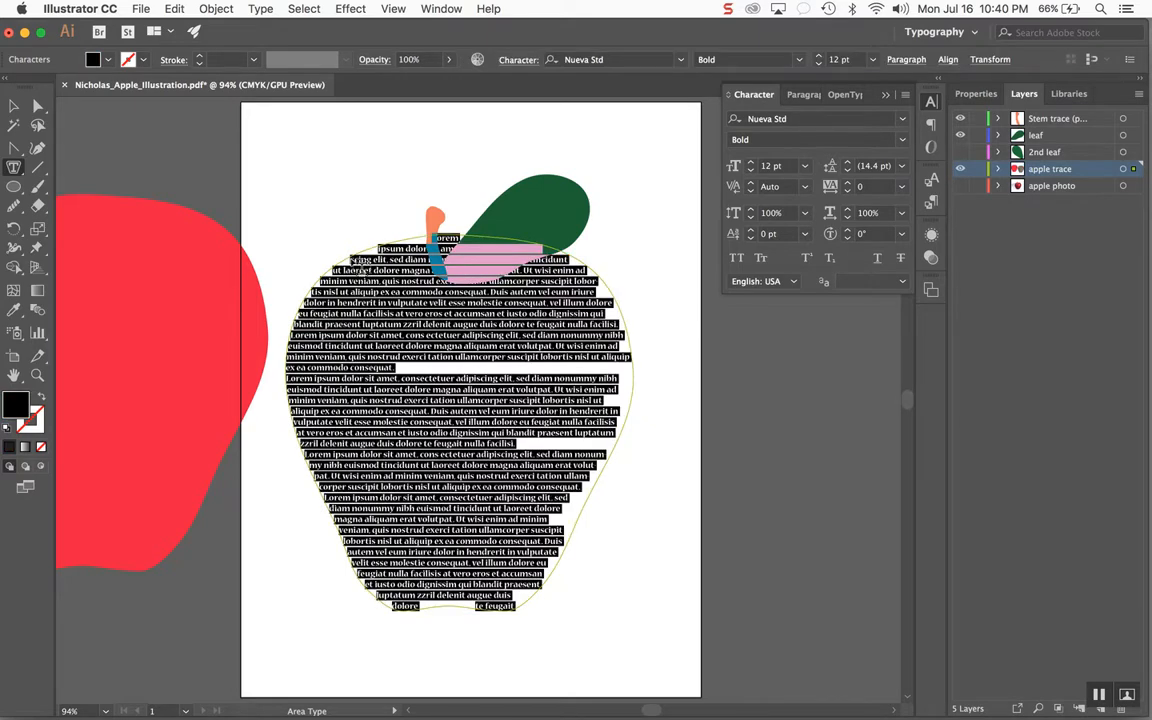
Move the red apple copy over the apple-shaped text and arrange it behind the text.
left_click(14, 105)
left_click_drag(197, 256, 478, 339)
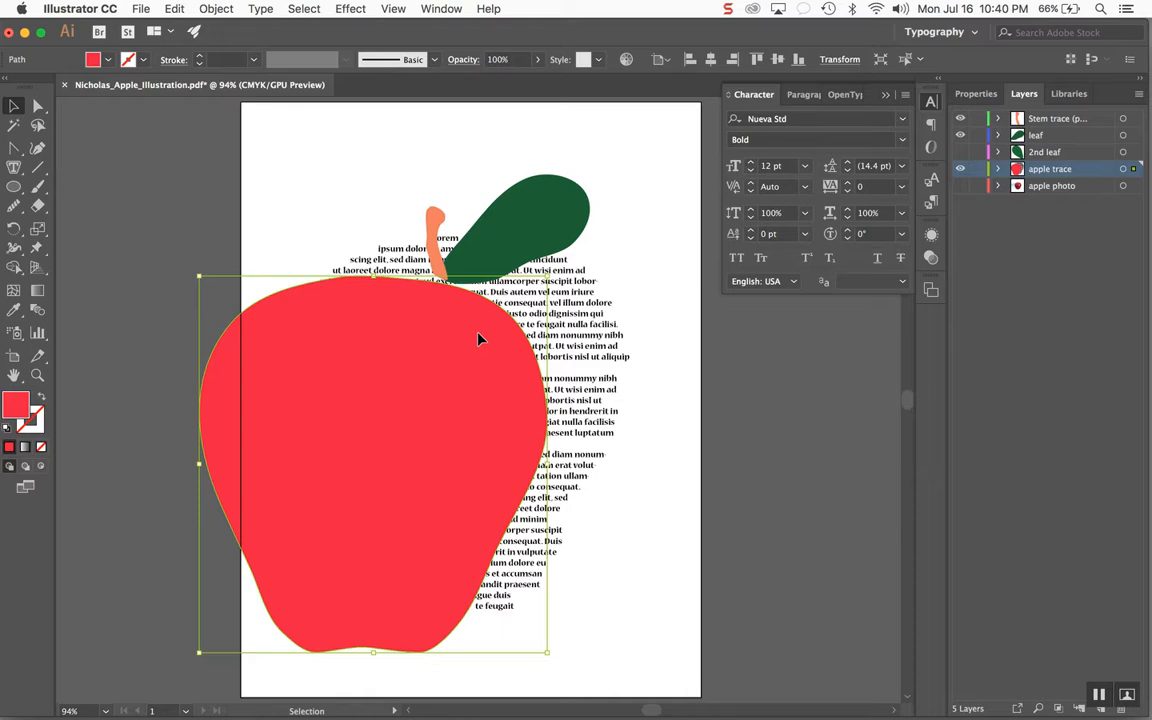
left_click(216, 9)
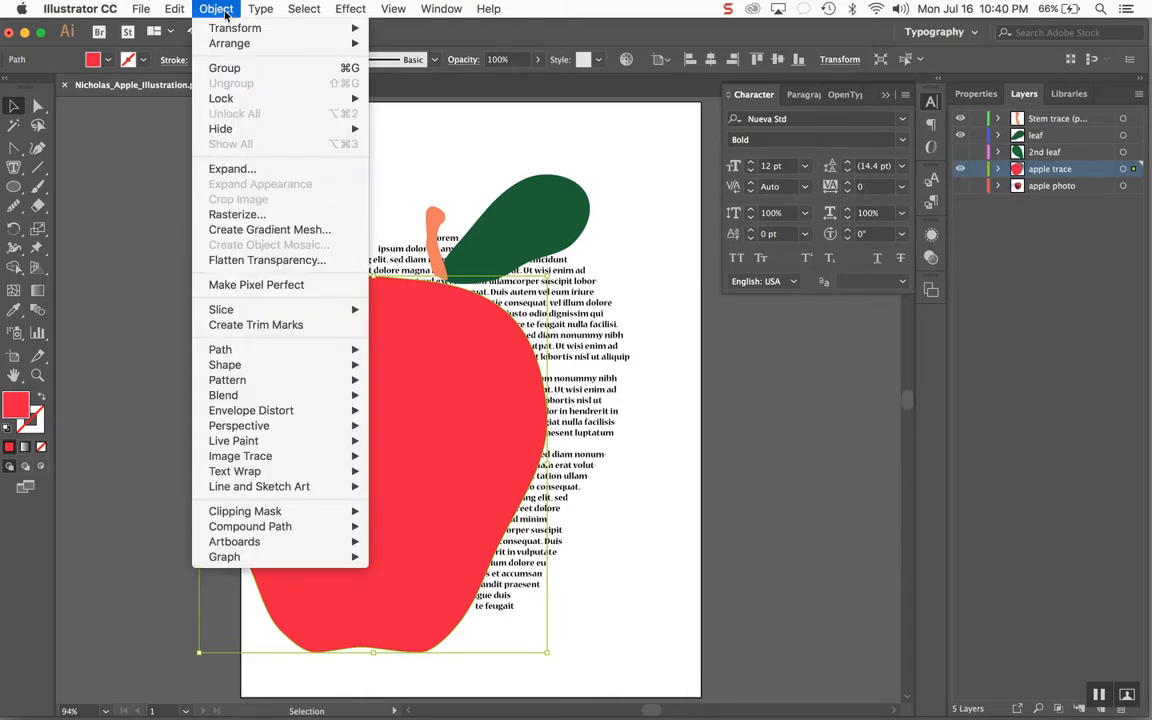
mouse_move(227, 27)
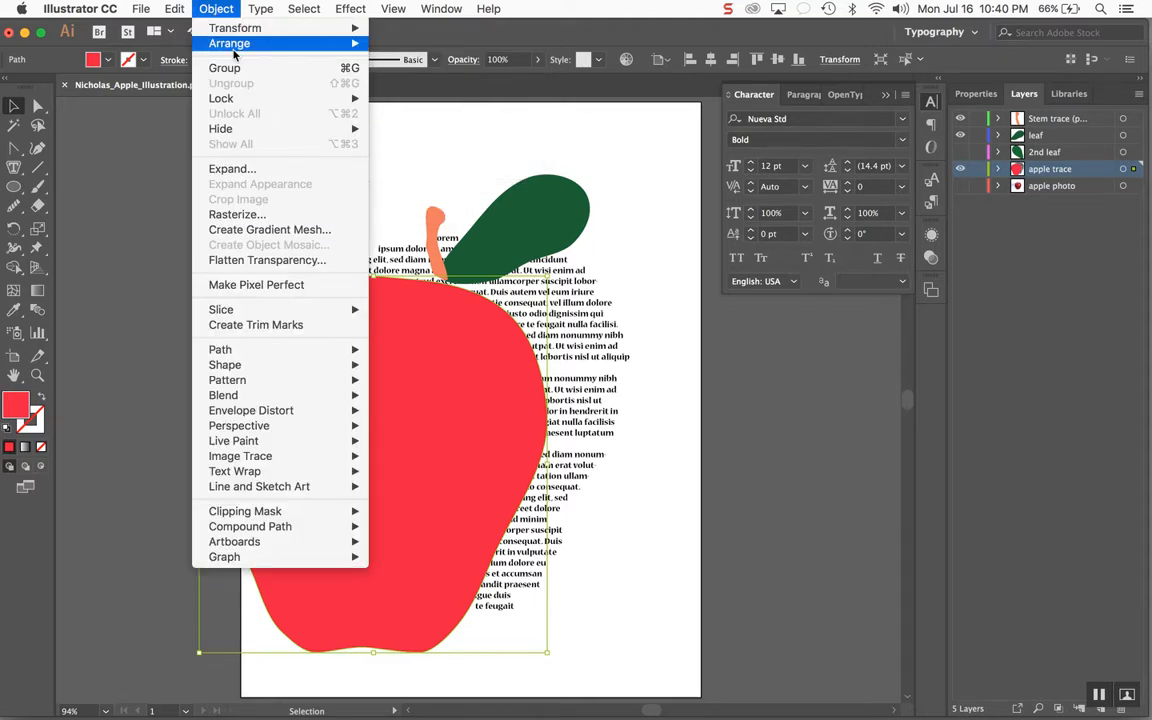
mouse_move(300, 44)
left_click(480, 90)
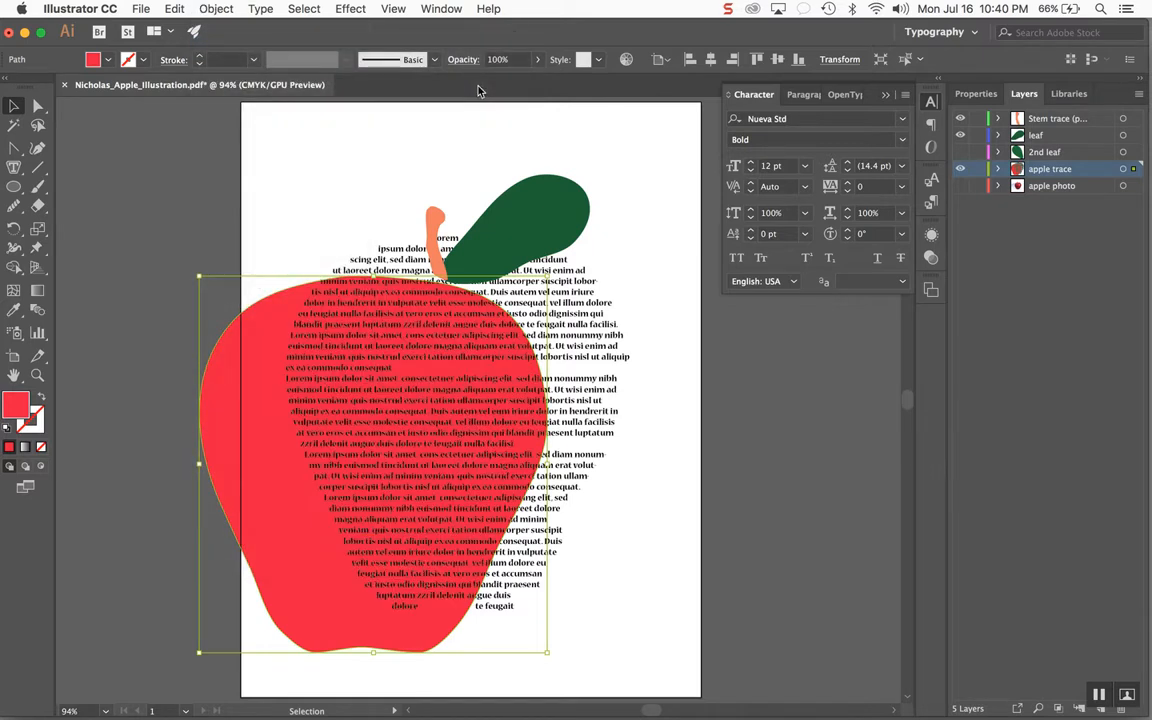
Nudge the red apple right and up until it lines up behind the apple-shaped text, and deselect it.
key("Right")
key("shift+Right")
key("shift+Right")
key("shift+Right")
key("shift+Right")
key("shift+Right")
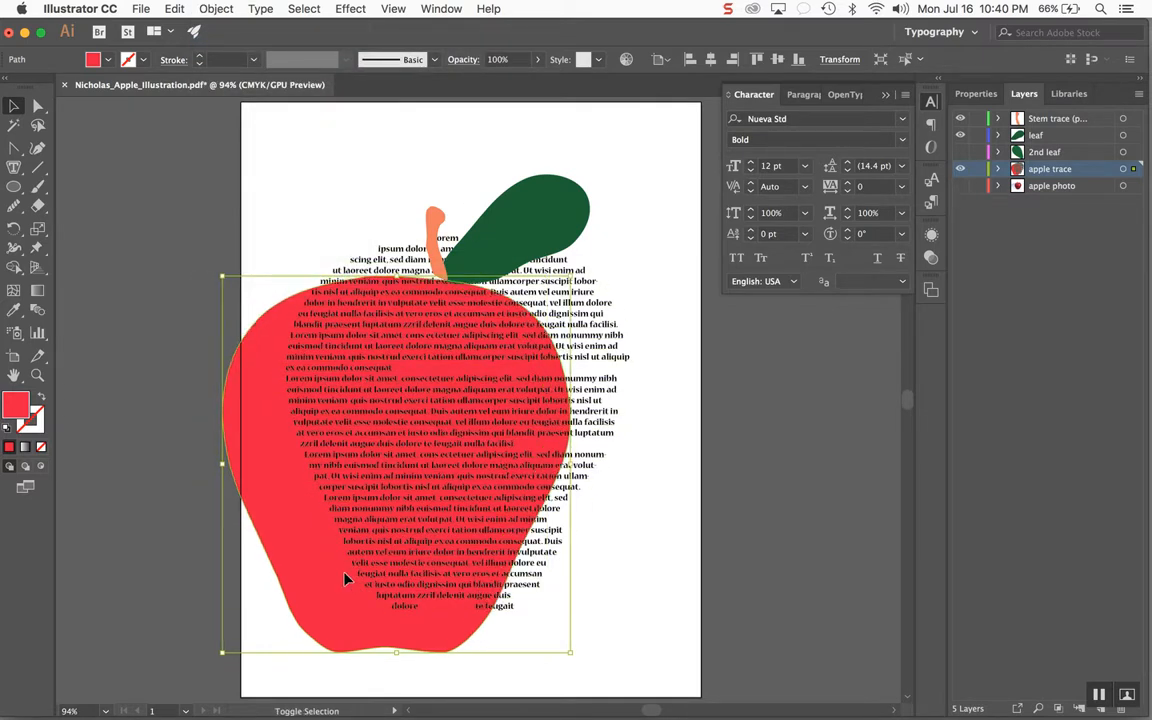
key("shift+Up")
key("shift+Up")
key("shift+Up")
key("shift+Right")
key("shift+Right")
key("shift+Up")
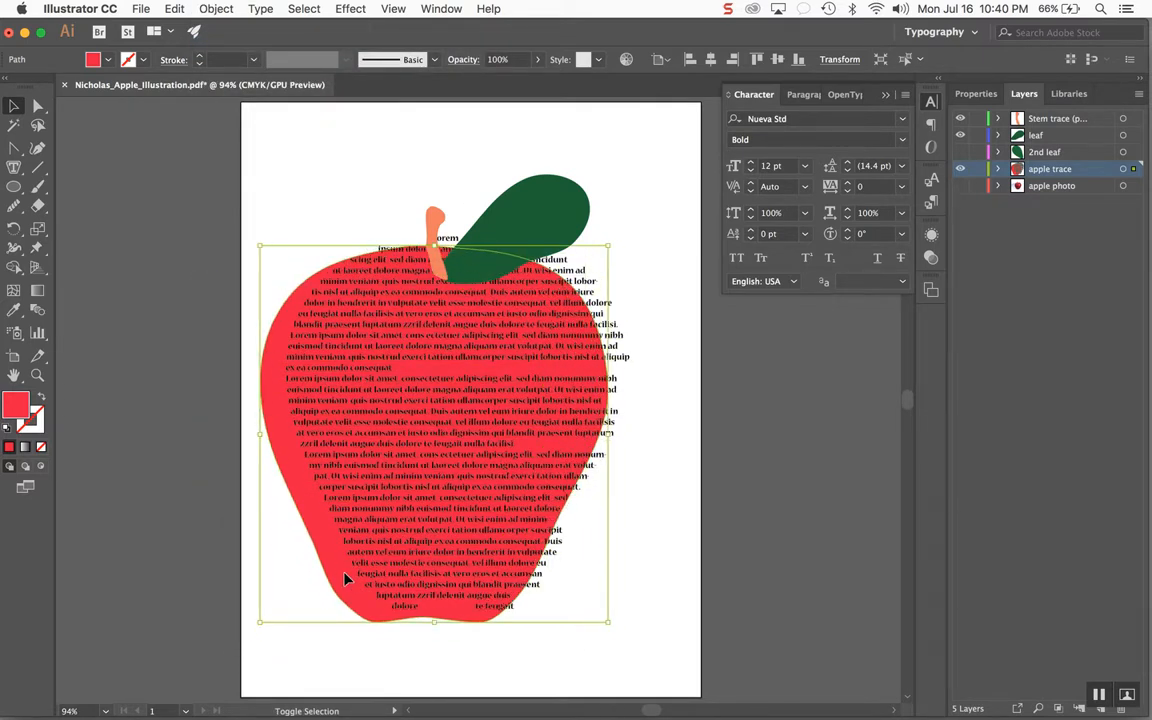
key("shift+Right")
key("shift+Right")
key("shift+Up")
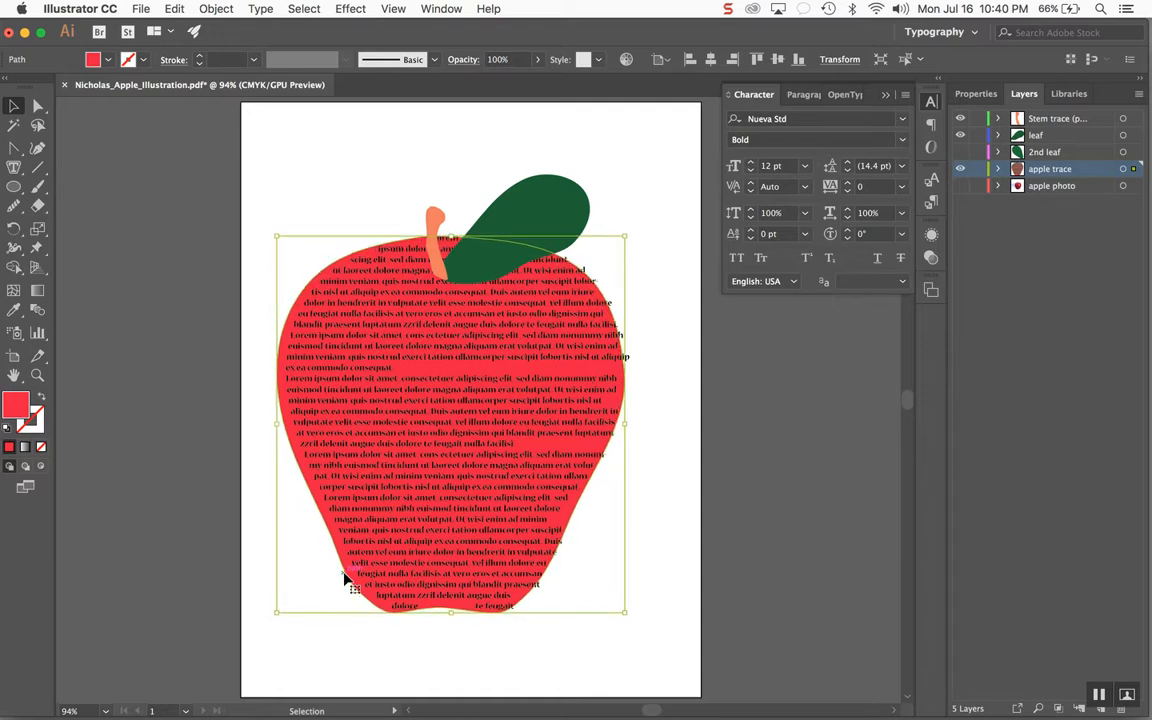
key("shift+Right")
key("Up")
key("Up")
key("Up")
key("Left")
key("Left")
key("Left")
key("Up")
key("Up")
key("Up")
key("Up")
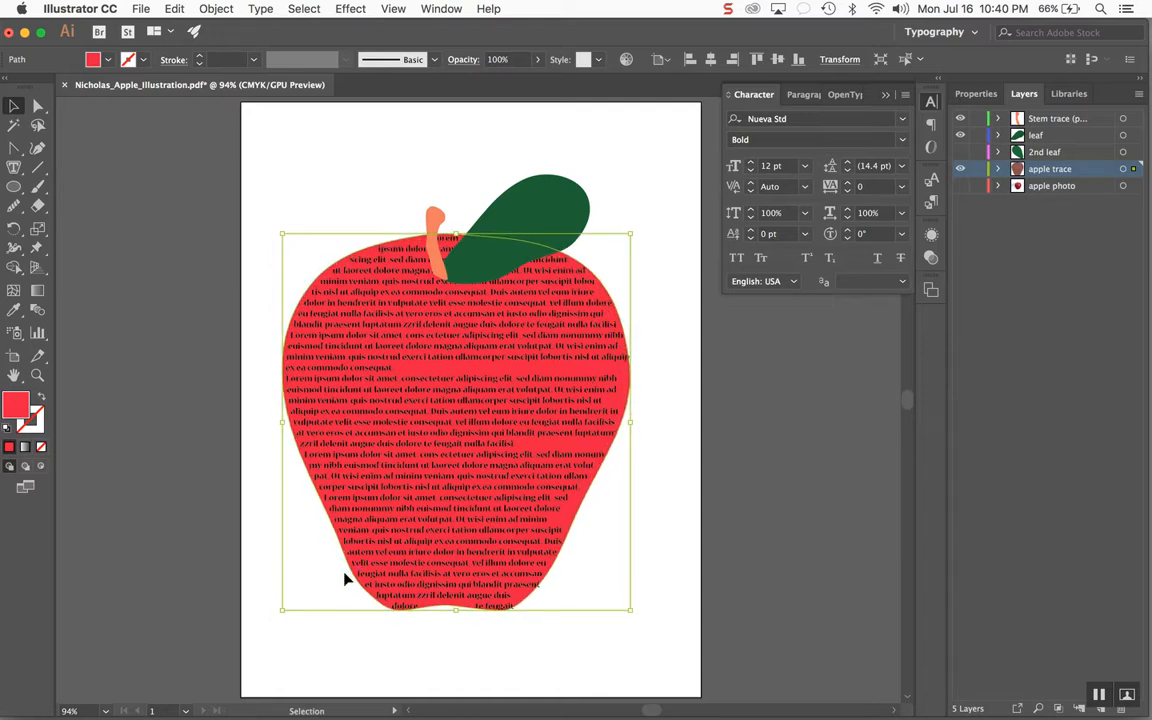
key("Up")
key("Left")
key("Up")
key("Up")
key("Right")
key("Right")
key("Right")
key("Right")
key("Right")
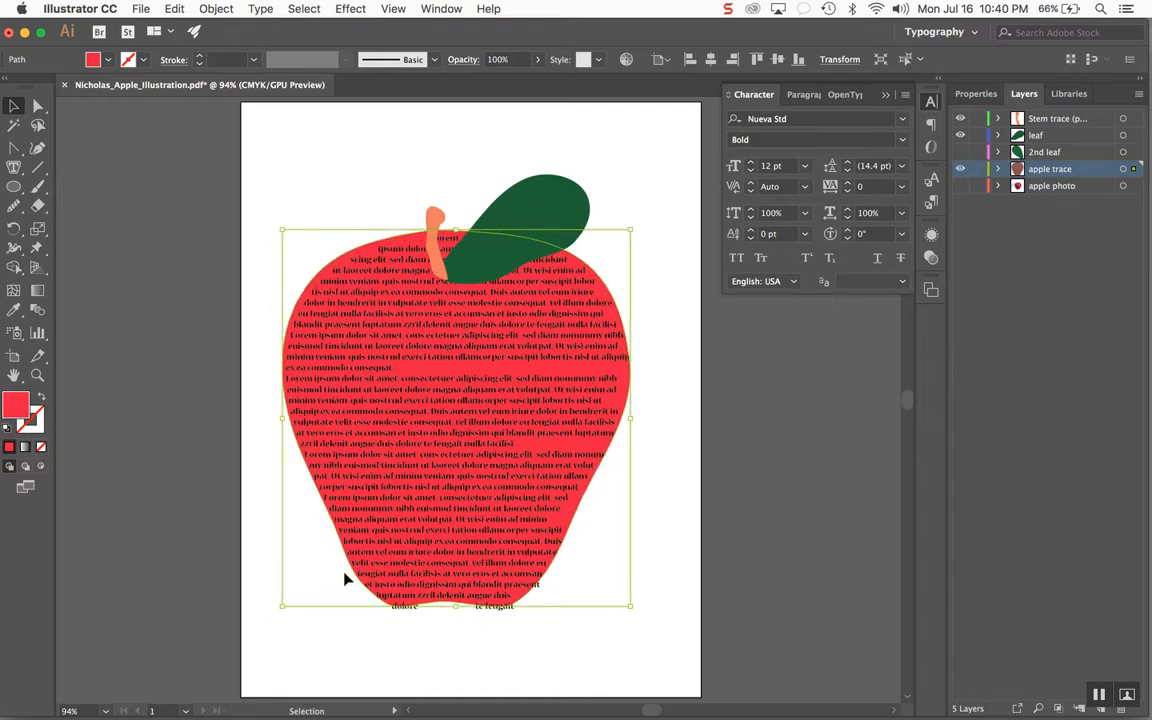
key("Left")
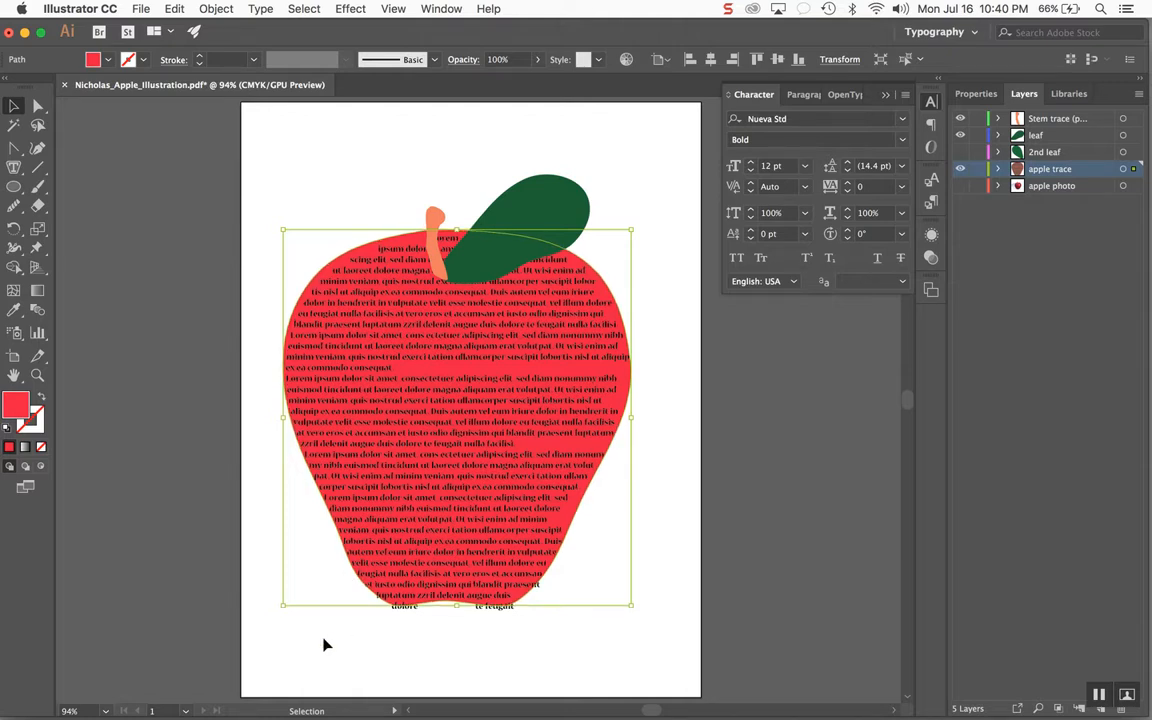
left_click(276, 571)
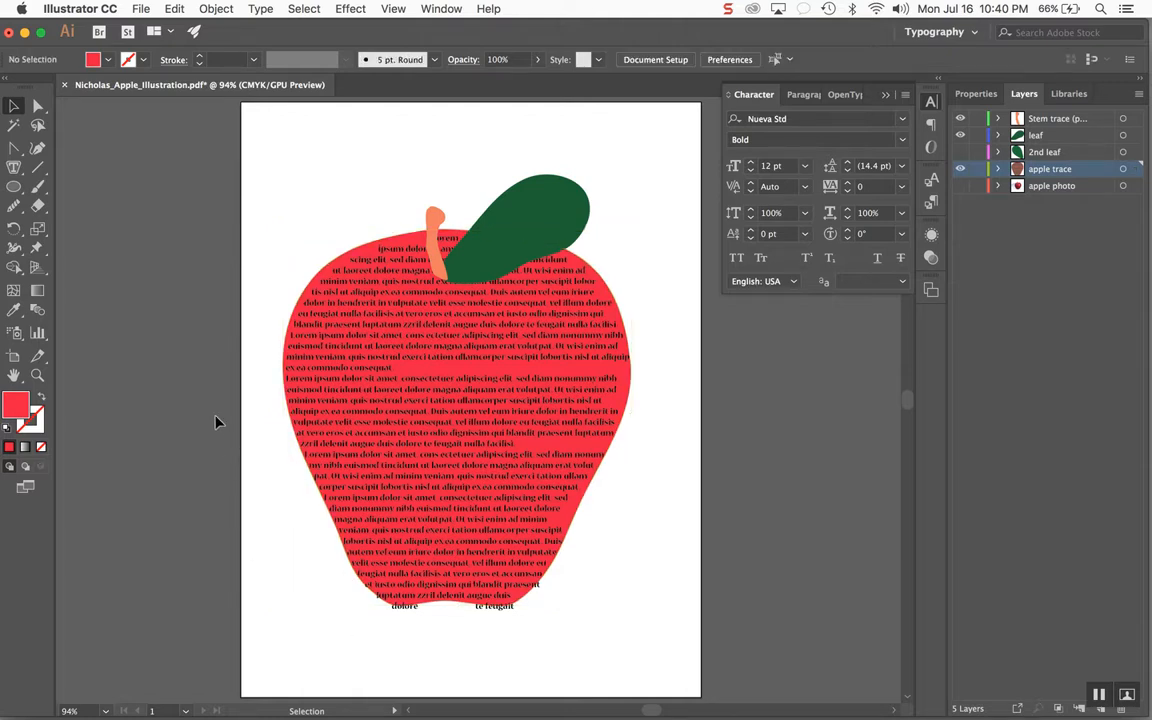
Try to start type on a path along the outline of the text-filled apple.
left_click(13, 168)
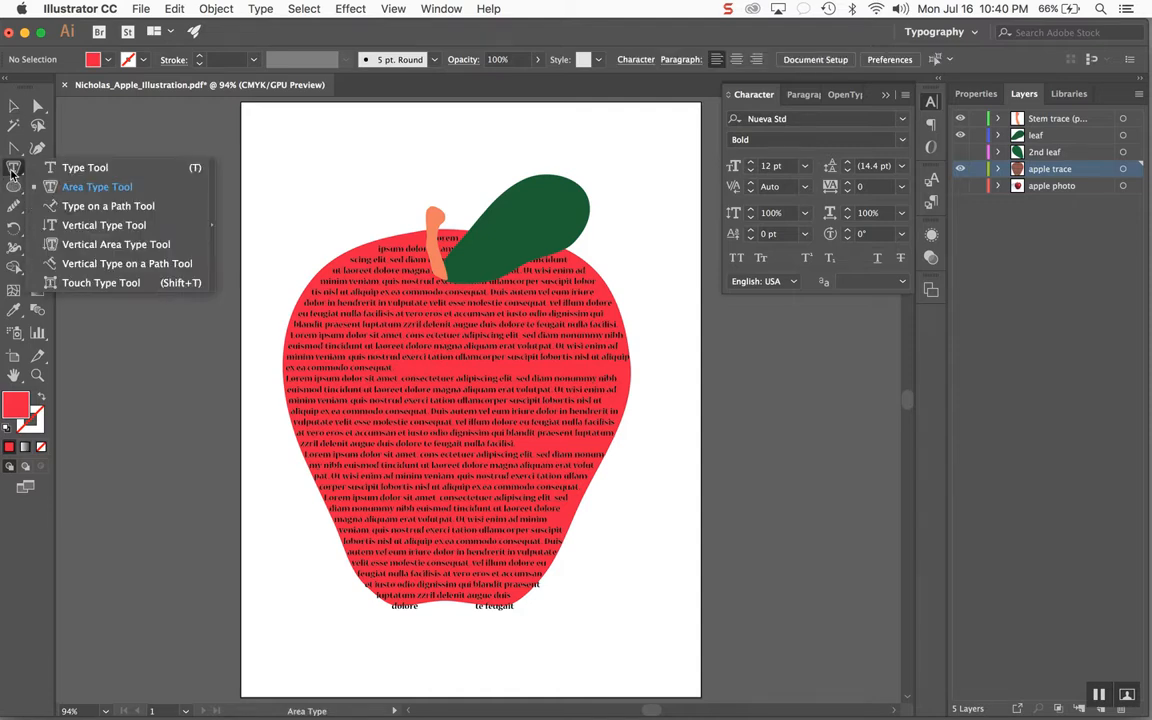
left_click(95, 207)
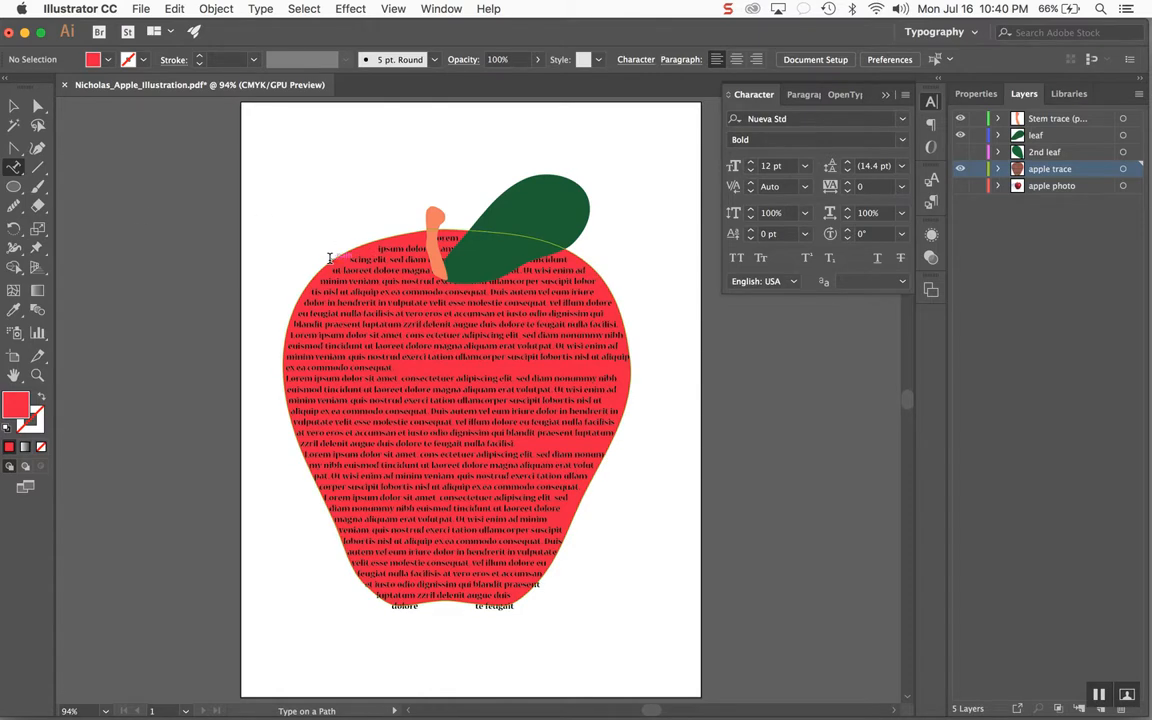
left_click(336, 223)
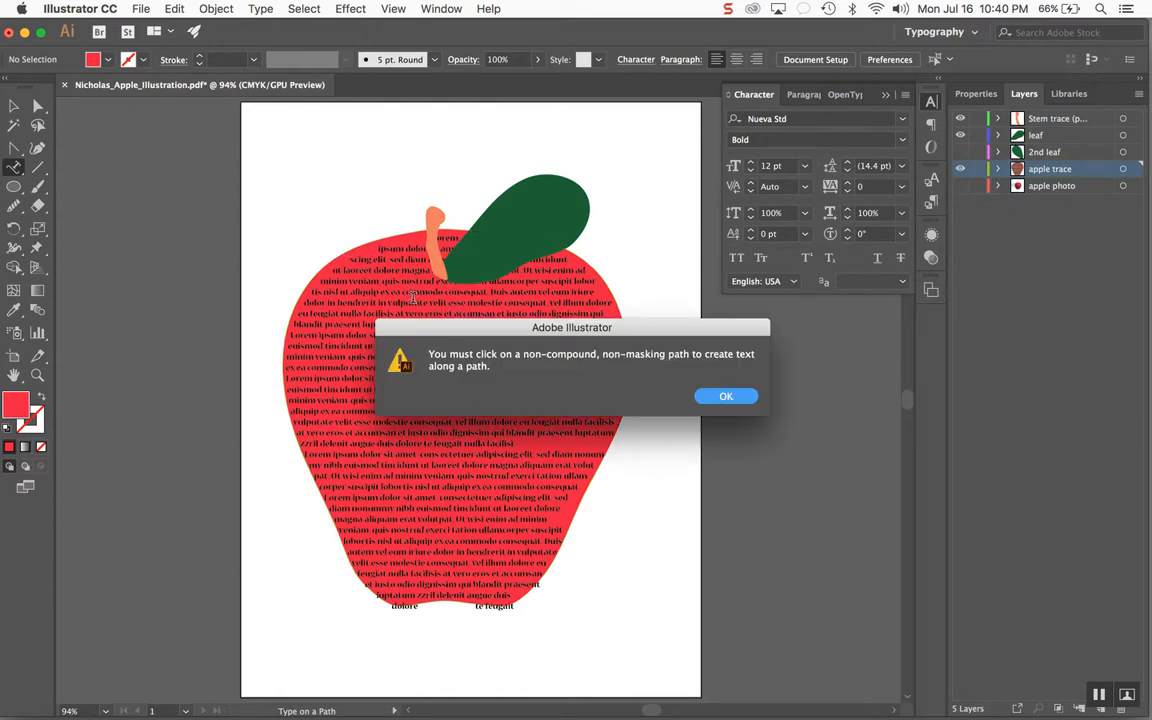
left_click(745, 405)
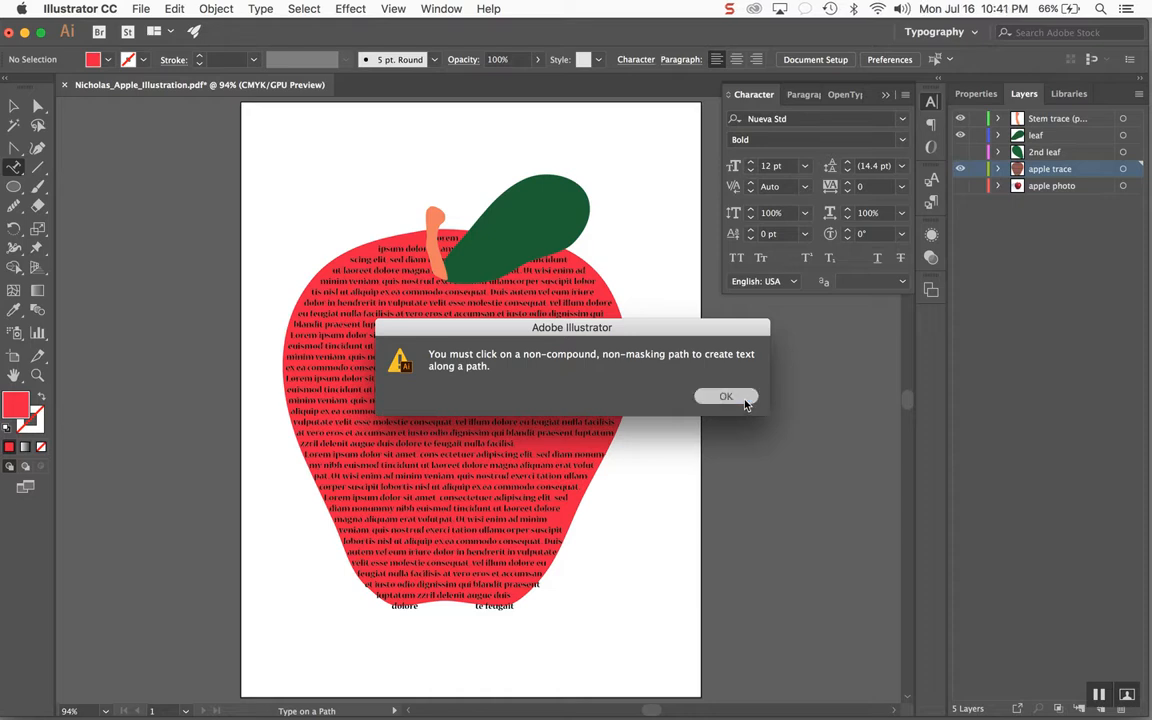
left_click(322, 272)
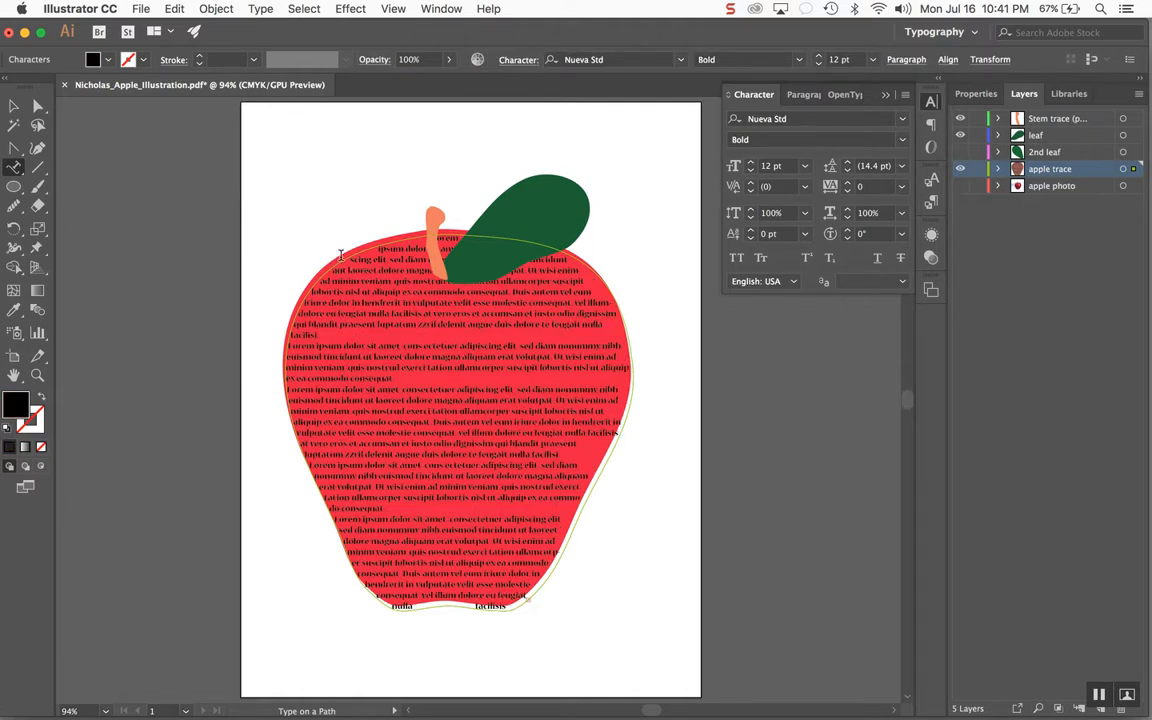
double_click(341, 256)
left_click(318, 271)
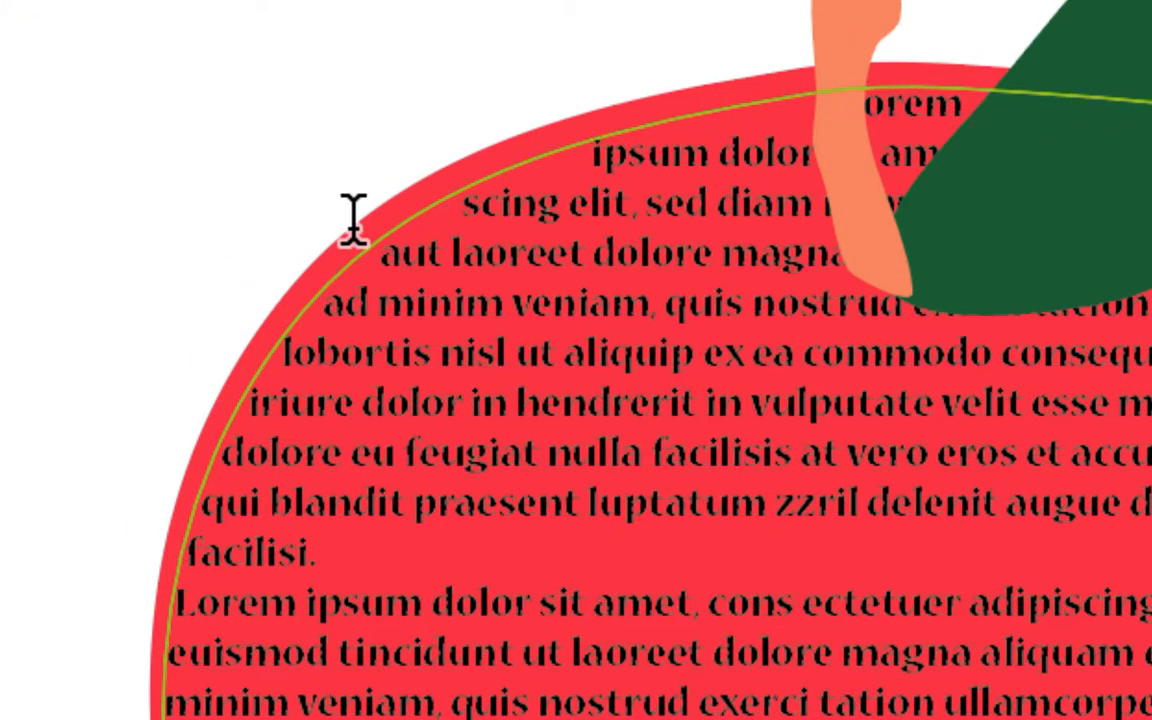
double_click(367, 213)
key("Escape")
Paste another copy of the red apple shape and move it off the artboard's left side.
left_click(366, 215)
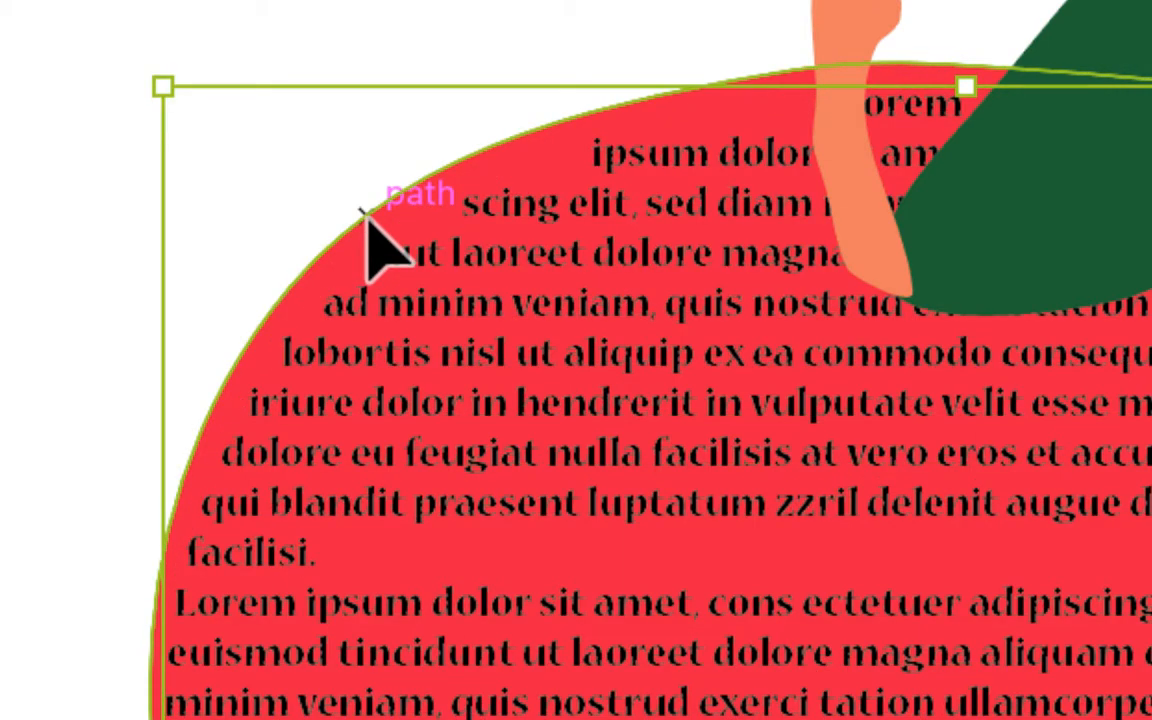
key("t")
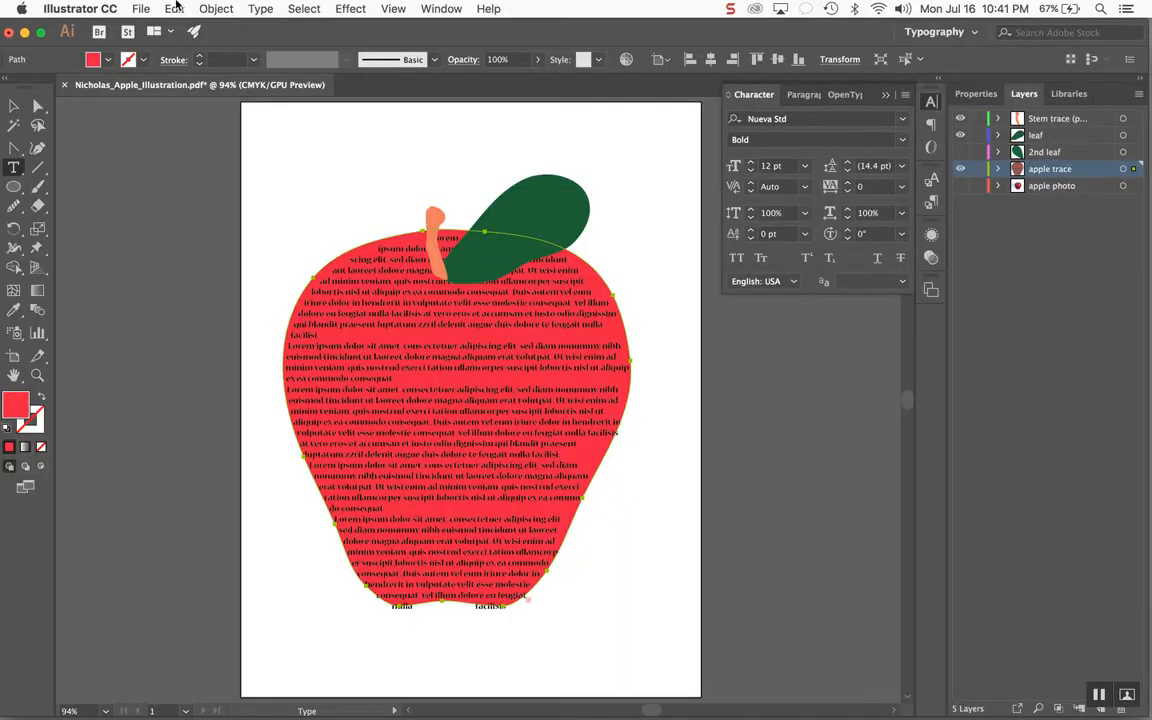
left_click(175, 8)
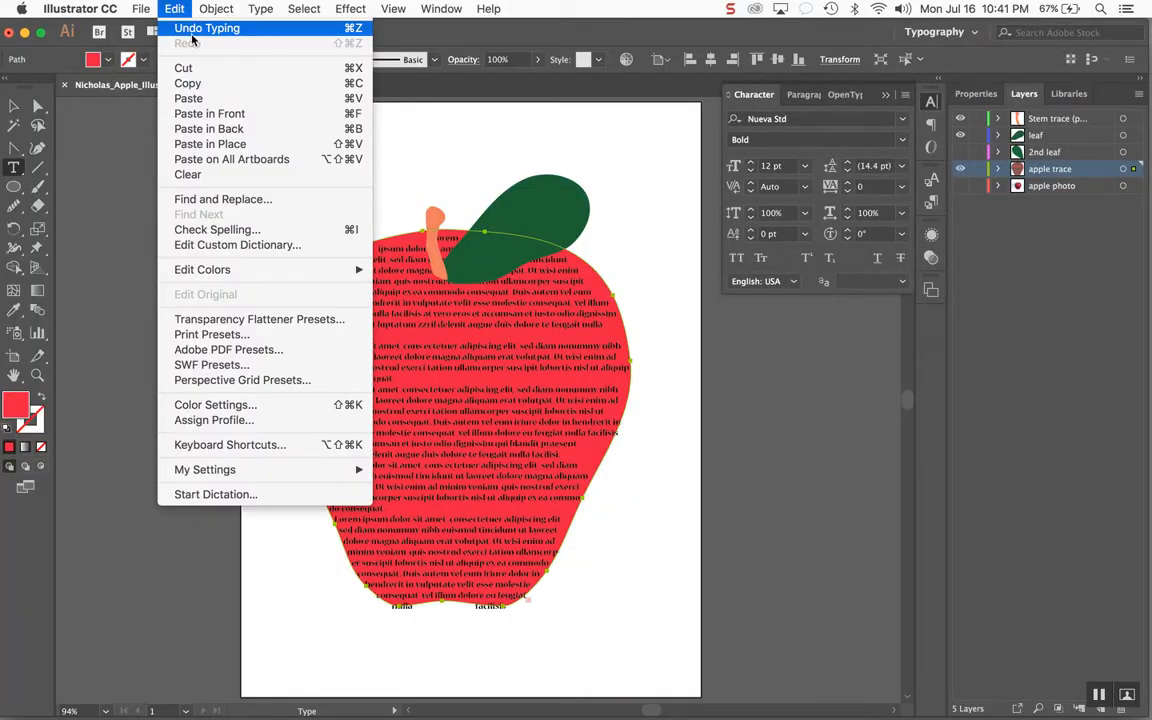
left_click(193, 98)
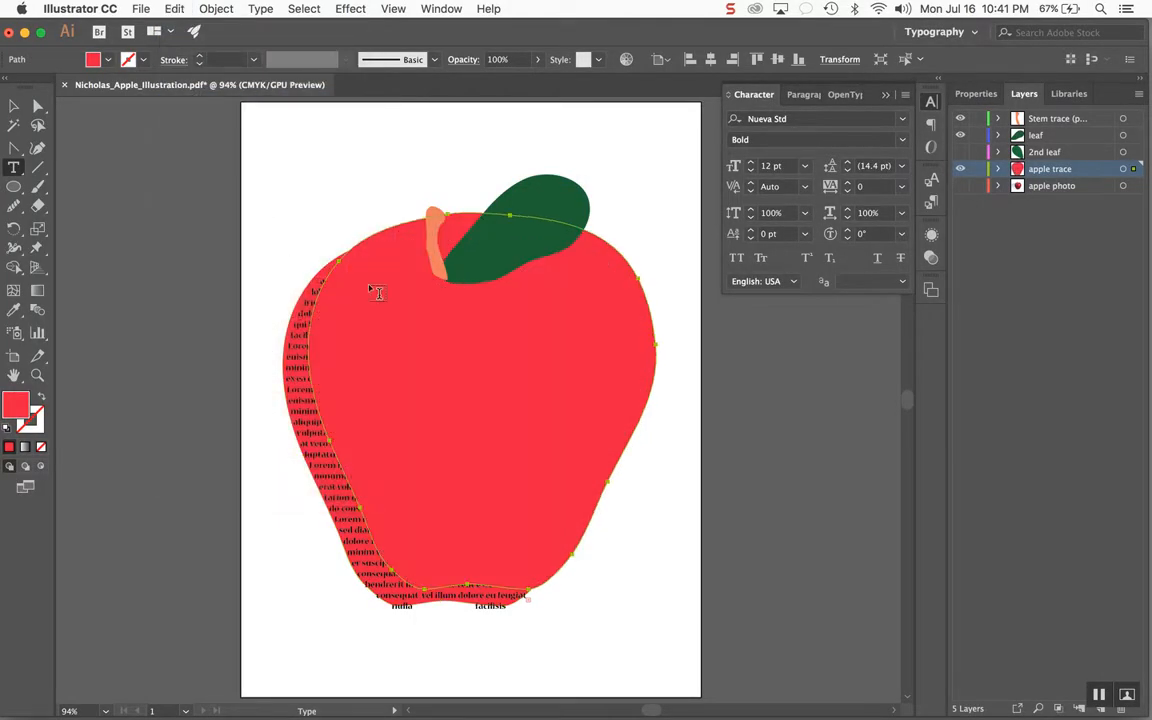
key("Escape")
left_click_drag(435, 337, 306, 385)
key("space")
Turn the red apple copy's outline into type on a path and clear out the unwanted text.
left_click(13, 167)
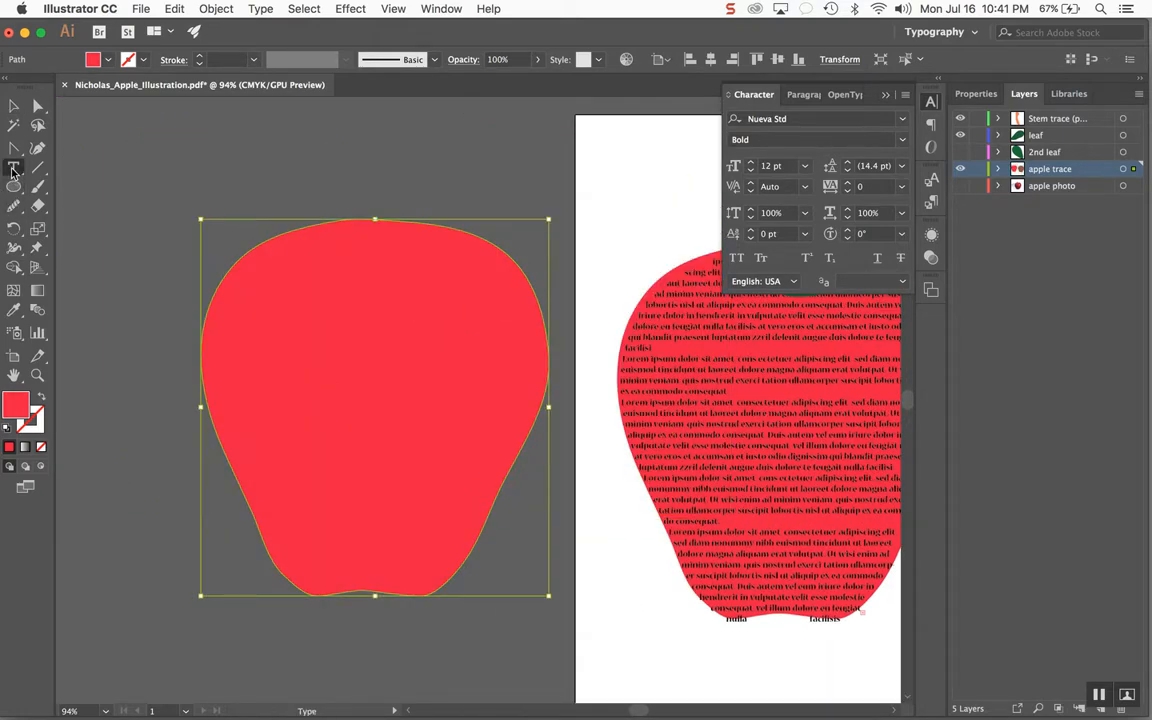
left_click(90, 205)
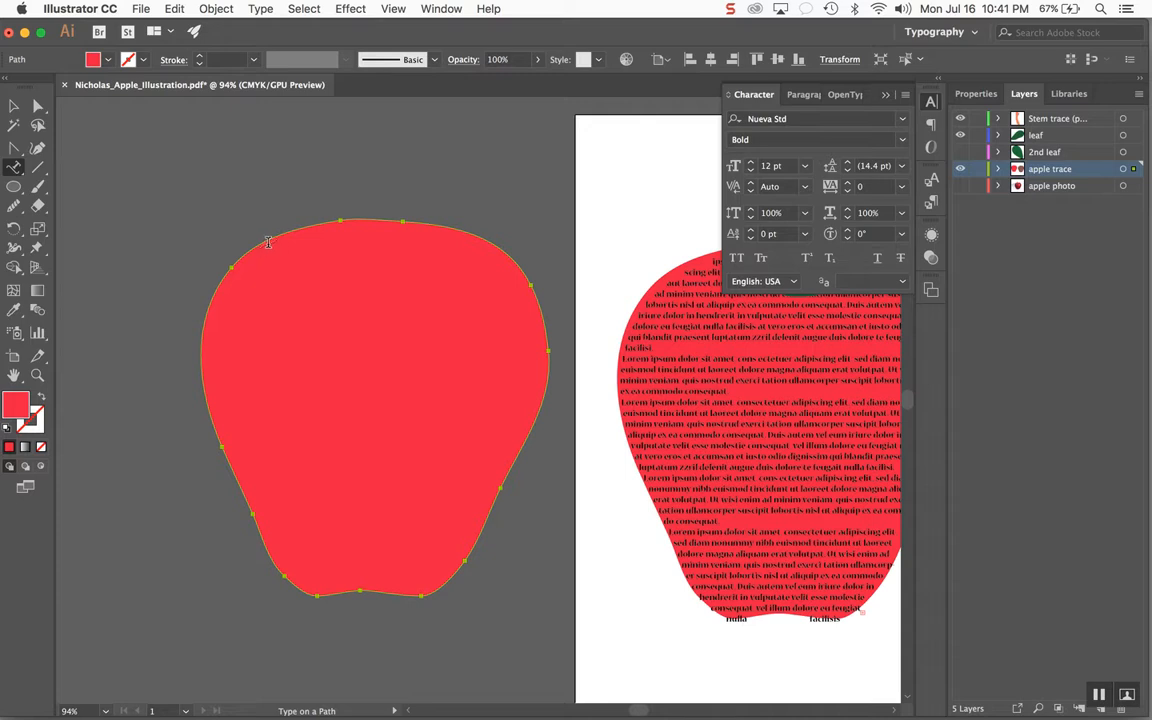
left_click(266, 241)
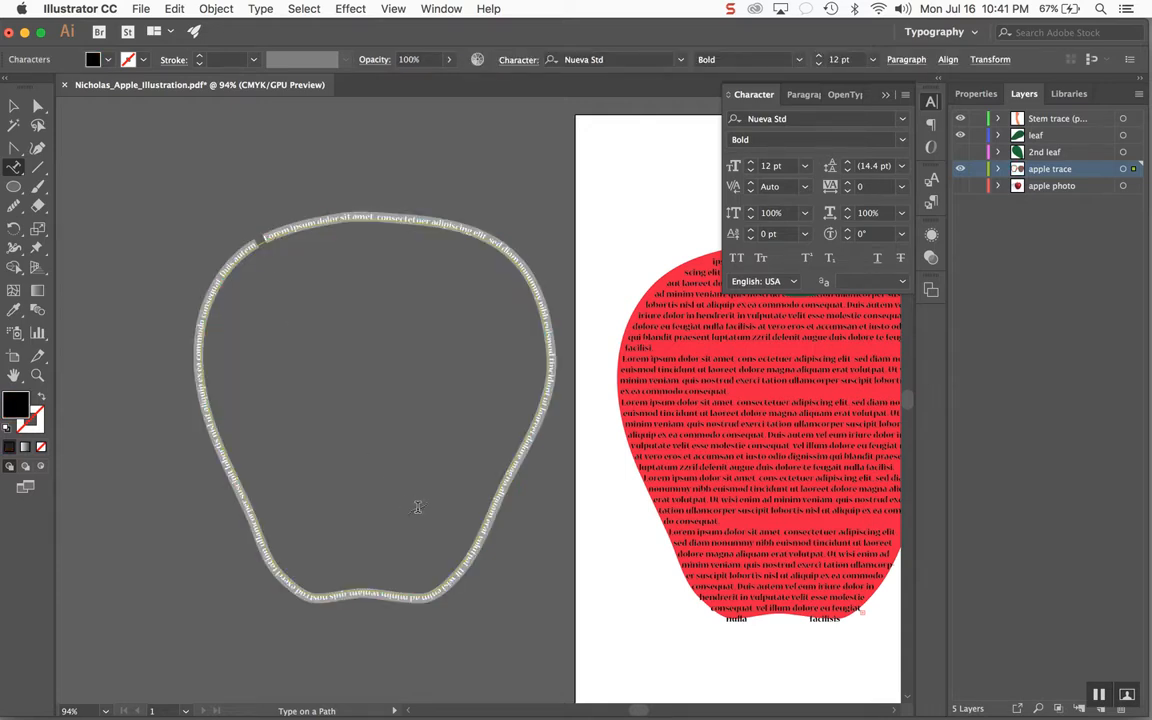
type("Generator: Adobe Illustrator 22.1.0, SVG Export Plug-In")
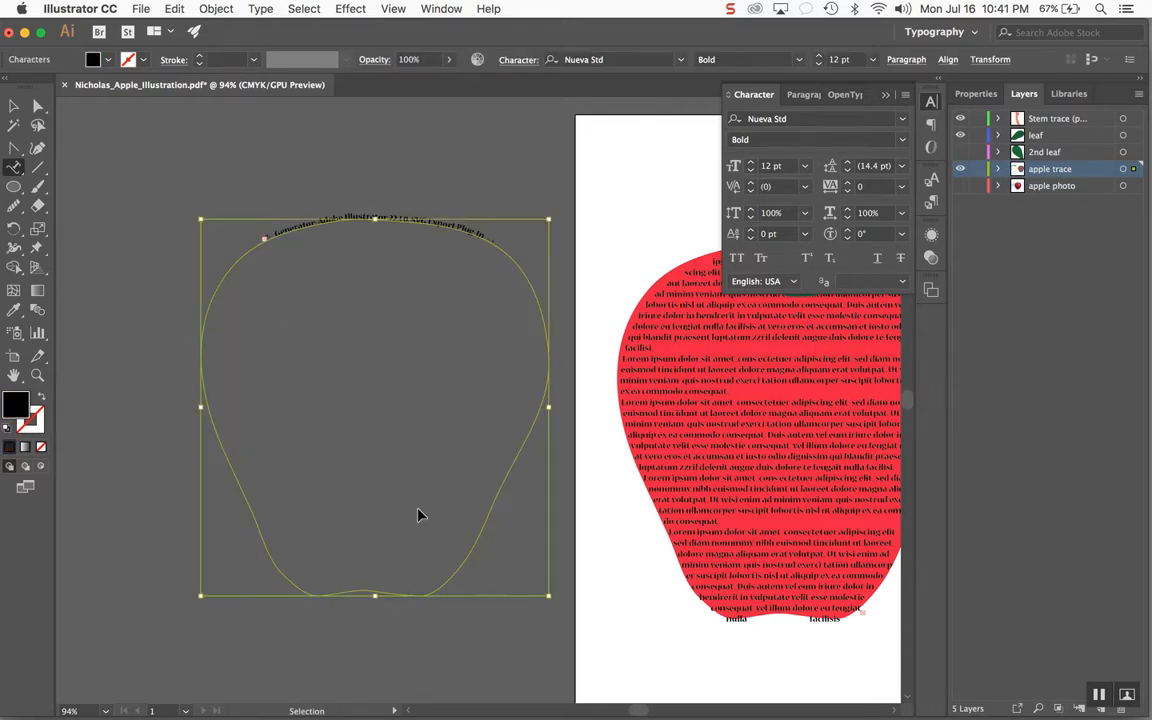
key("BackSpace")
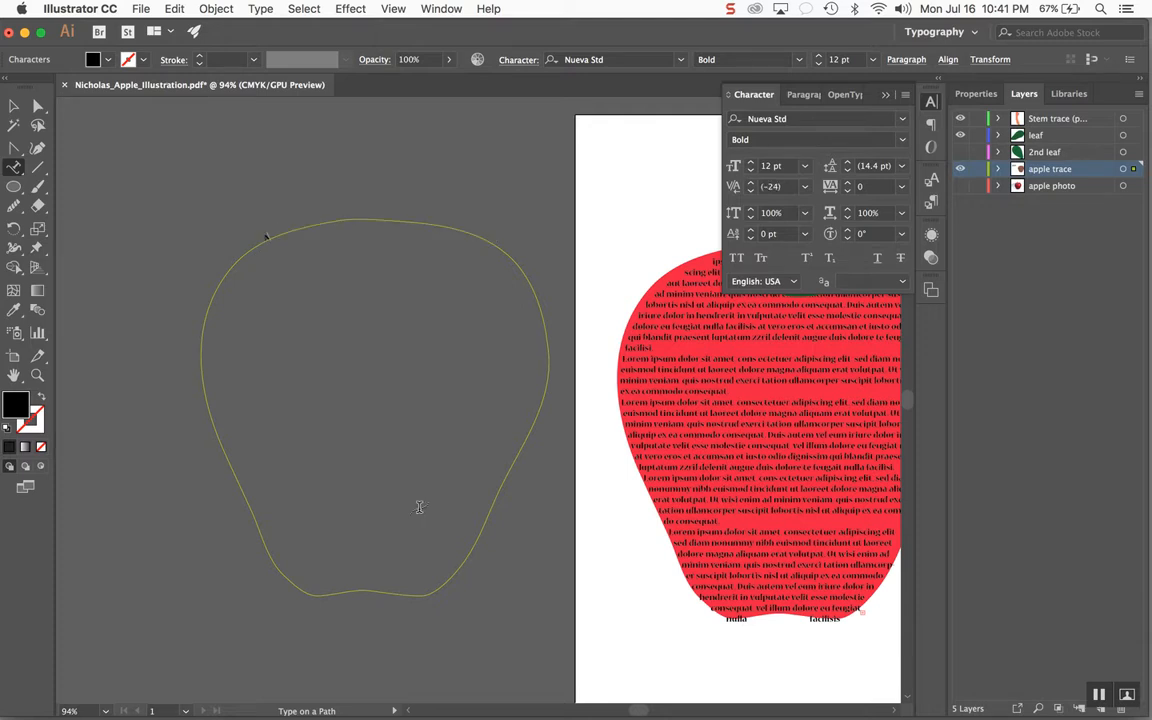
Fill the type path with the word "Apple", repeated by copy and paste around the whole outline.
key("super+a")
key("super+c")
key("super+v")
key("super+v")
key("super+v")
key("super+v")
key("super+v")
key("super+v")
key("super+v")
key("super+v")
key("super+v")
key("super+v")
key("super+v")
key("super+v")
key("super+v")
key("super+v")
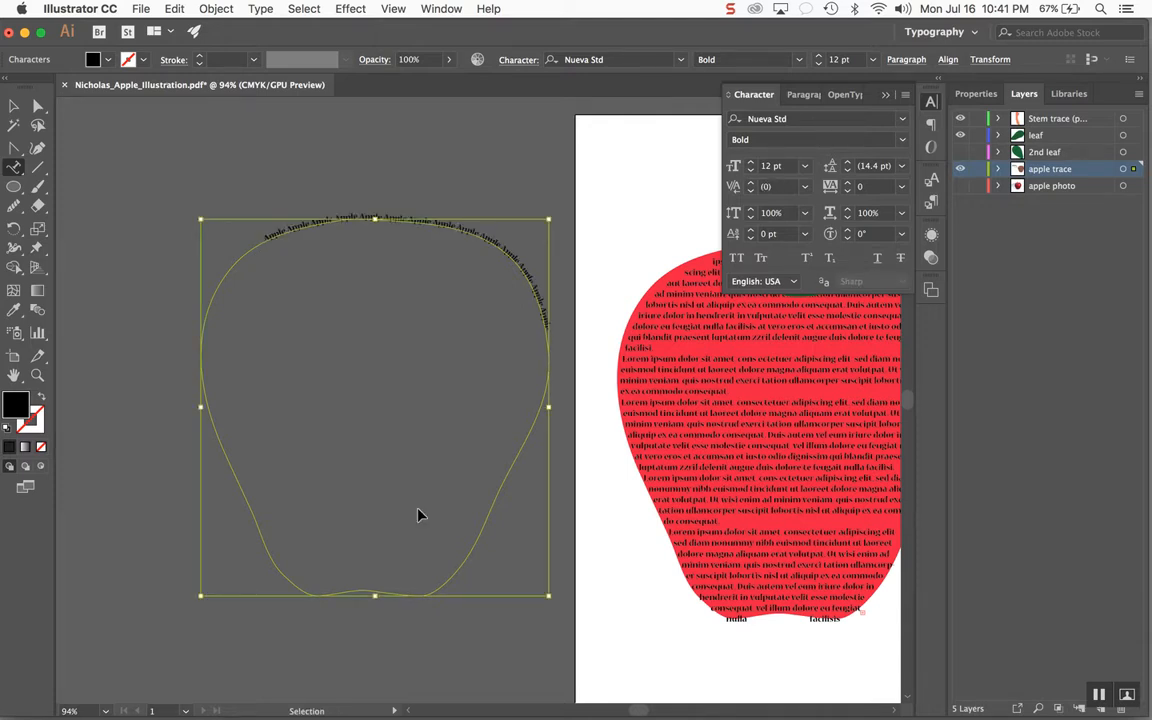
key("super+v")
key("super+v")
key("super+v")
key("super+v")
key("super+v")
key("super+v")
key("super+v")
key("super+v")
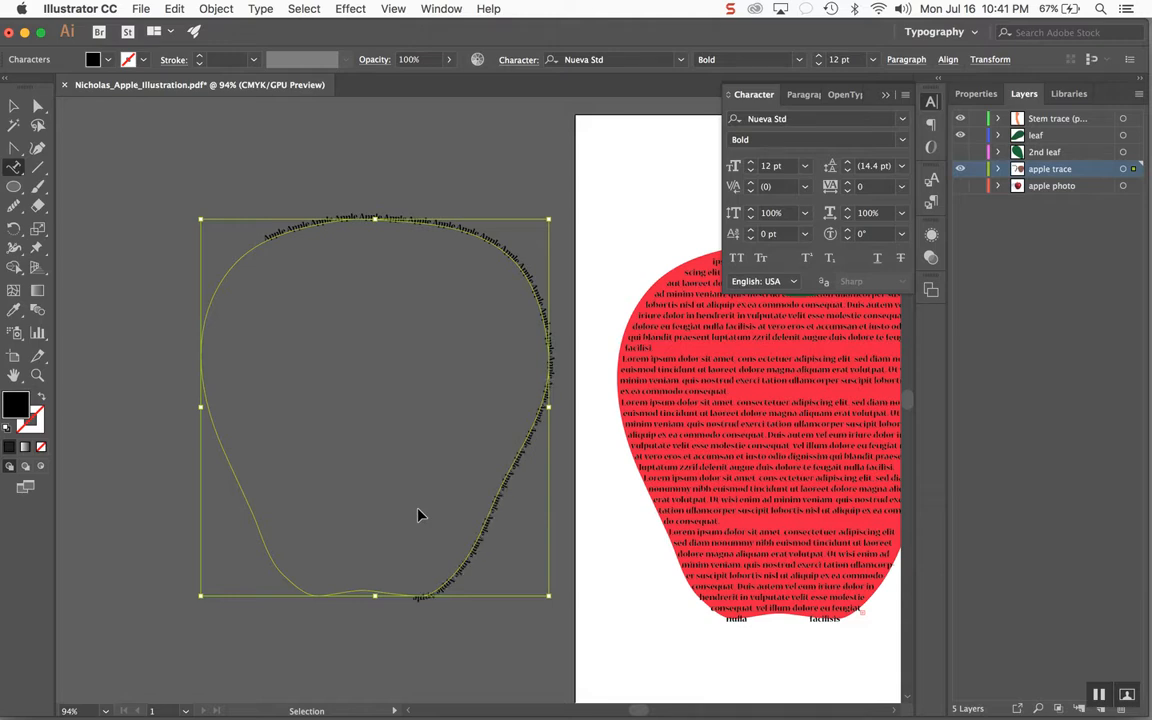
key("super+v")
key("super+v")
key("super+v")
key("super+v")
key("super+v")
key("super+v")
key("super+v")
key("super+v")
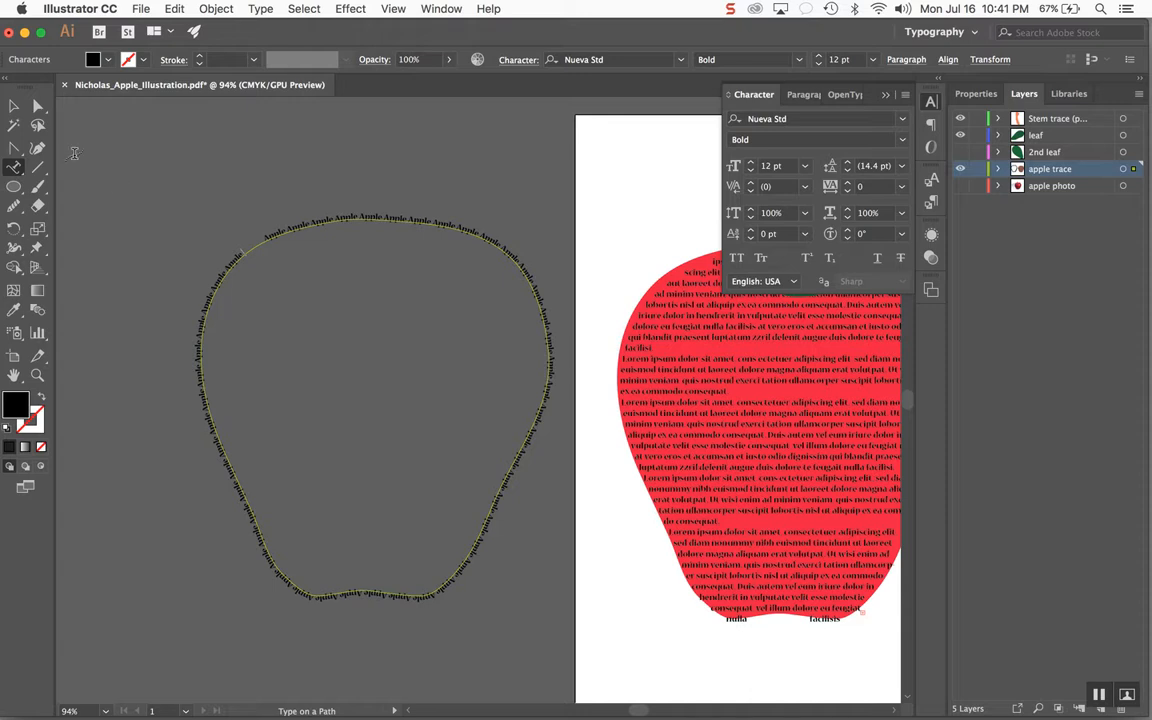
Move the ring of "Apple" path text onto the red apple so it follows the edge, and deselect it.
left_click(14, 106)
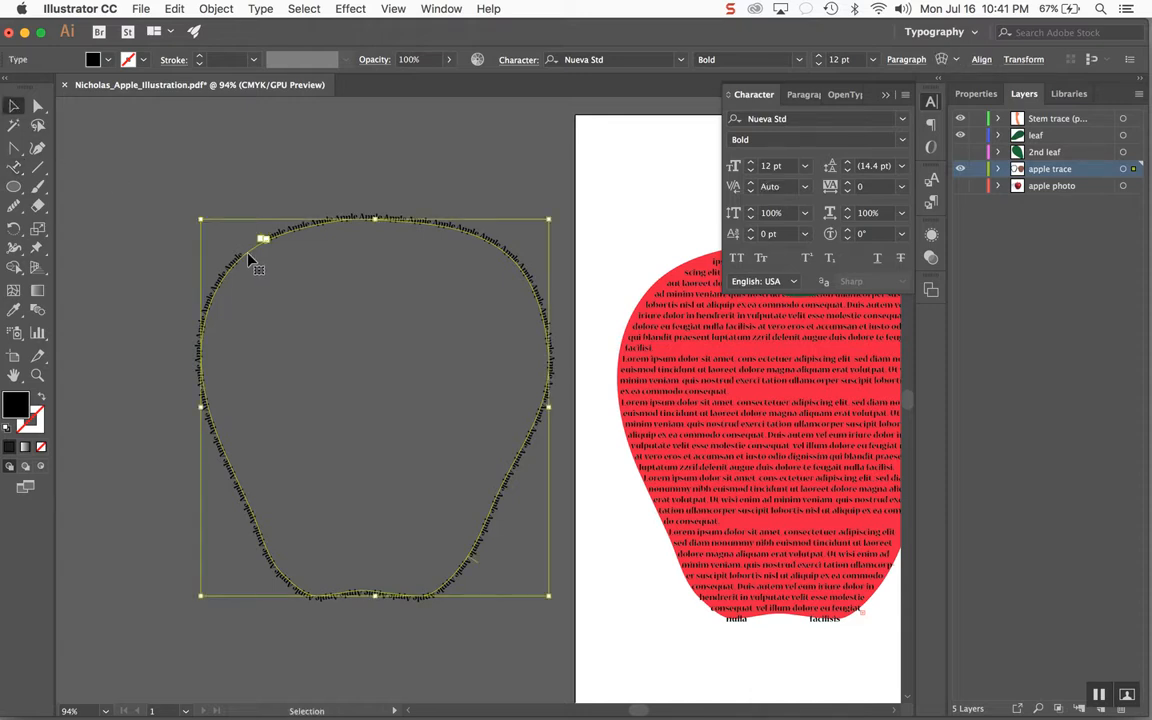
left_click_drag(255, 258, 379, 287)
left_click(594, 275)
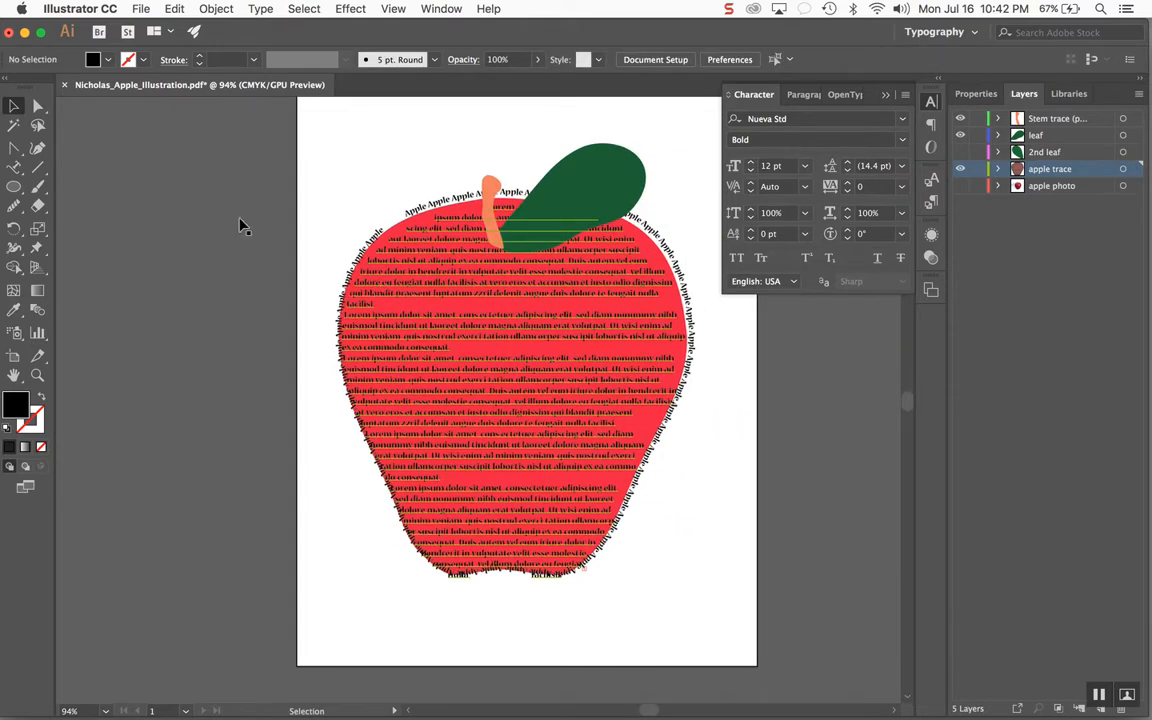
Create a vertical type block of placeholder text beside the artboard, then move it over the artboard's lower-right corner.
left_click(20, 168)
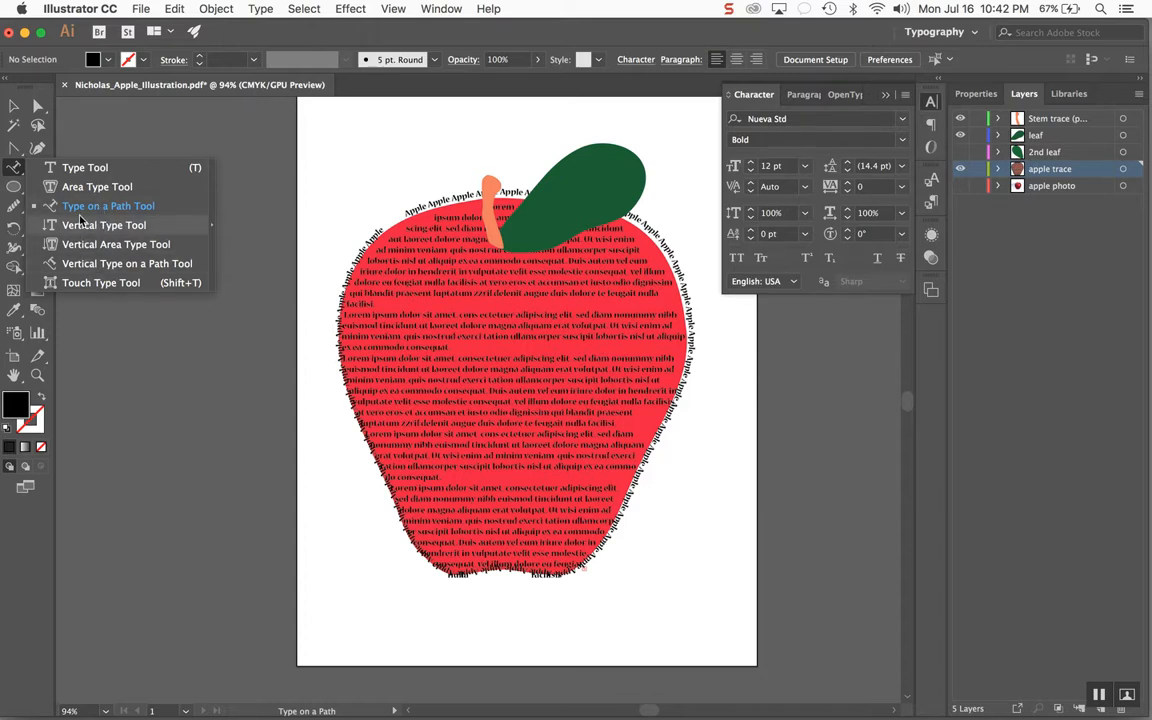
left_click(80, 225)
left_click_drag(129, 148, 245, 356)
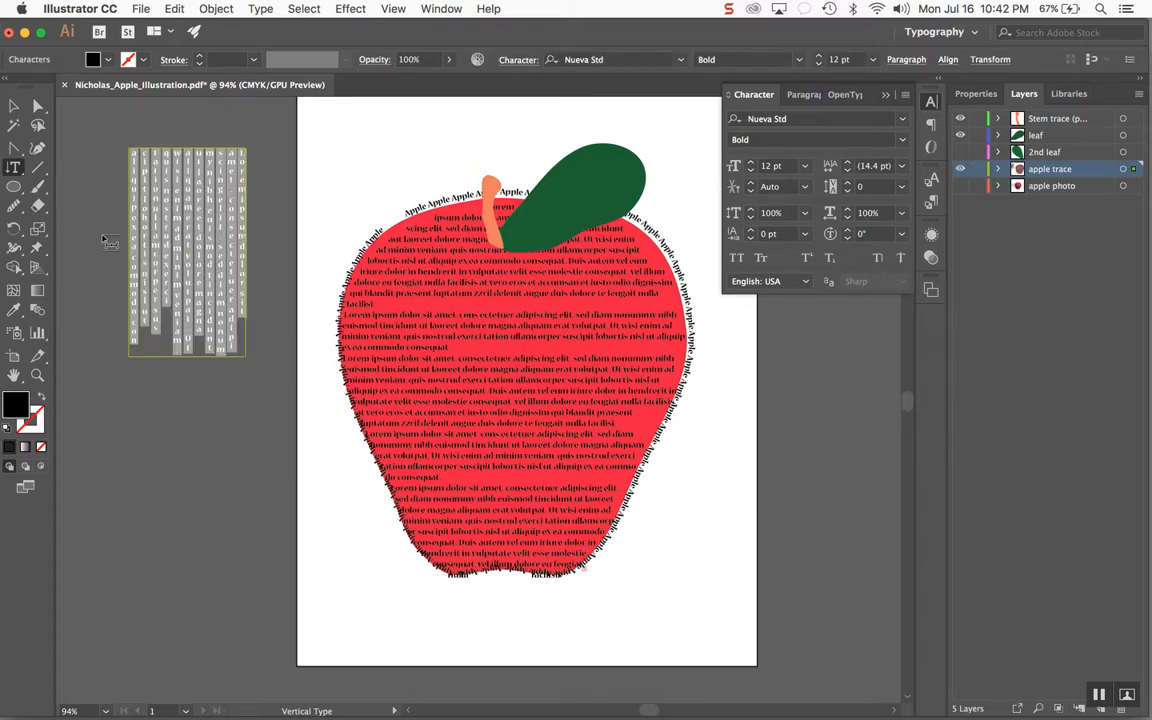
left_click(14, 106)
left_click_drag(205, 200, 733, 508)
left_click(830, 454)
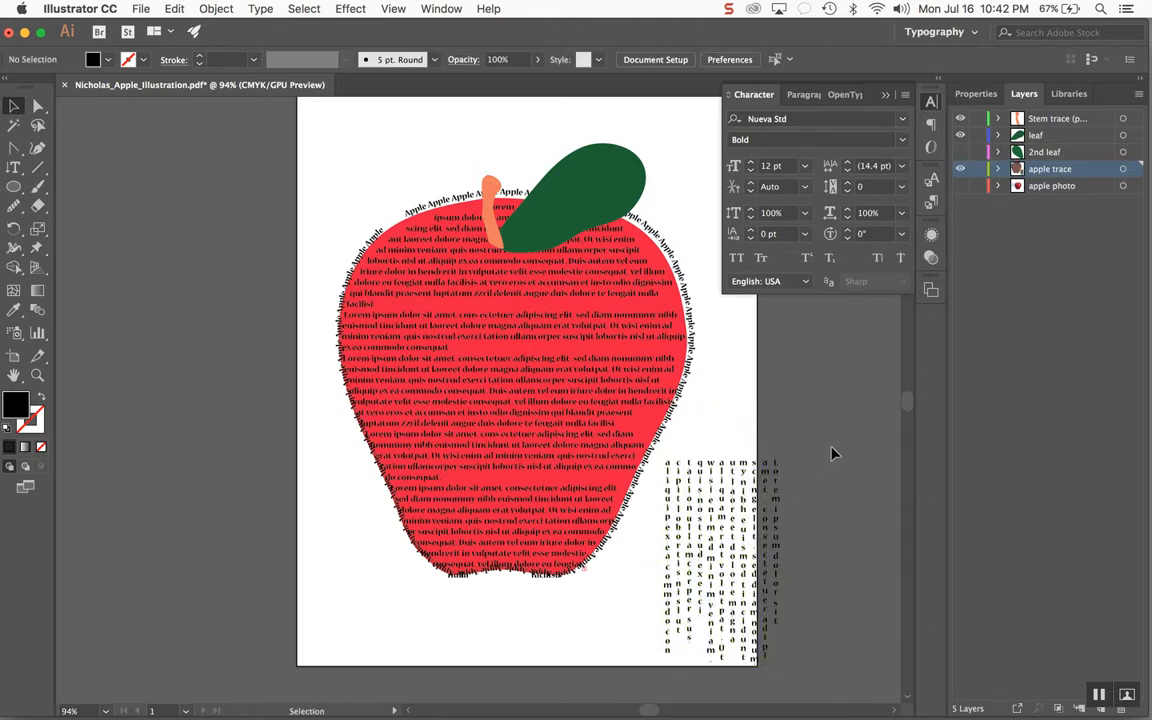
Try the Vertical Type on a Path tool on the "Apple" text along the apple's upper edge.
left_click(12, 168)
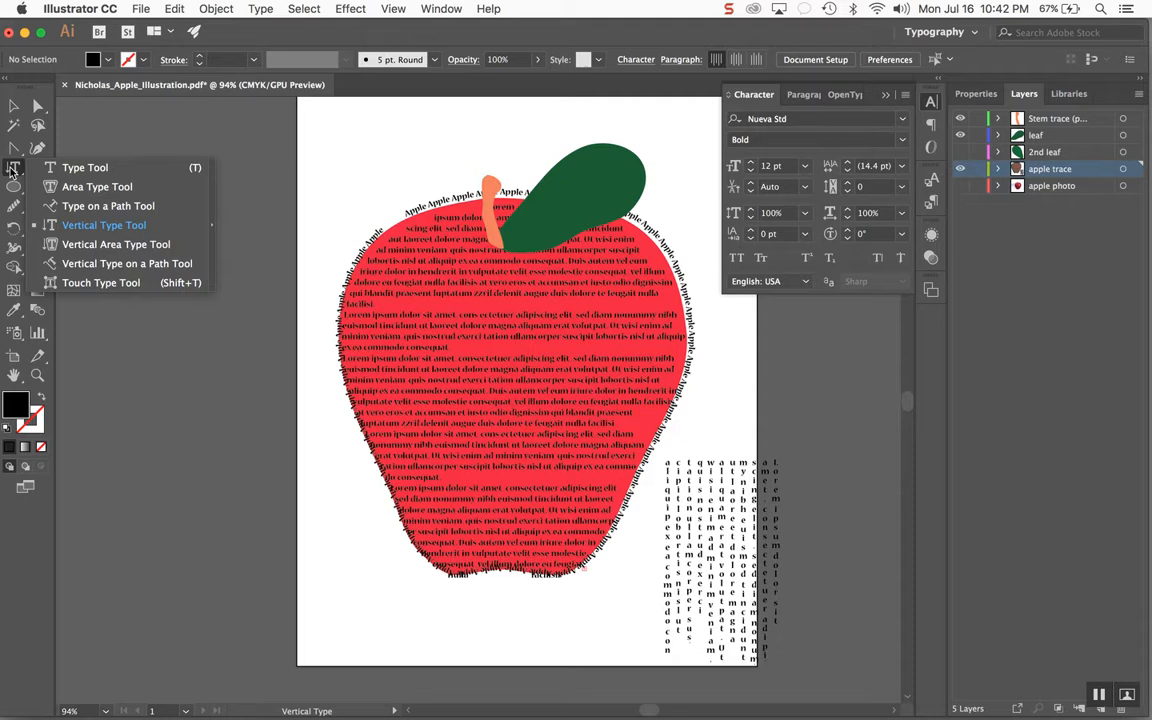
left_click(130, 252)
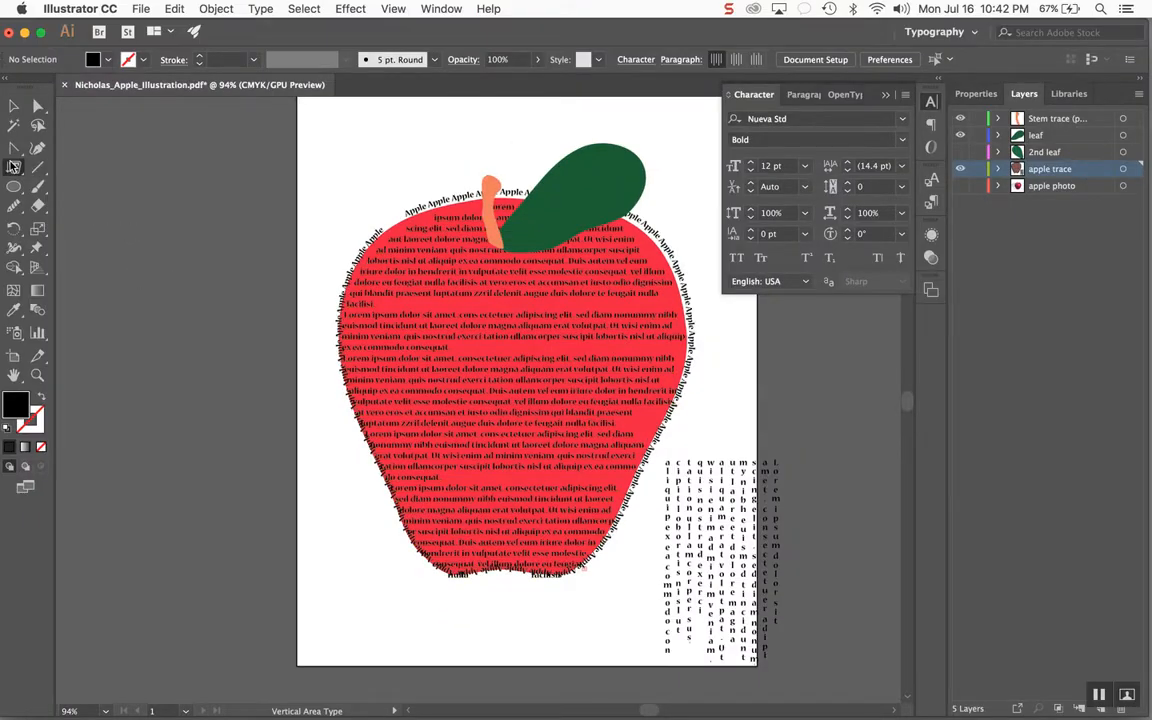
left_click(15, 167)
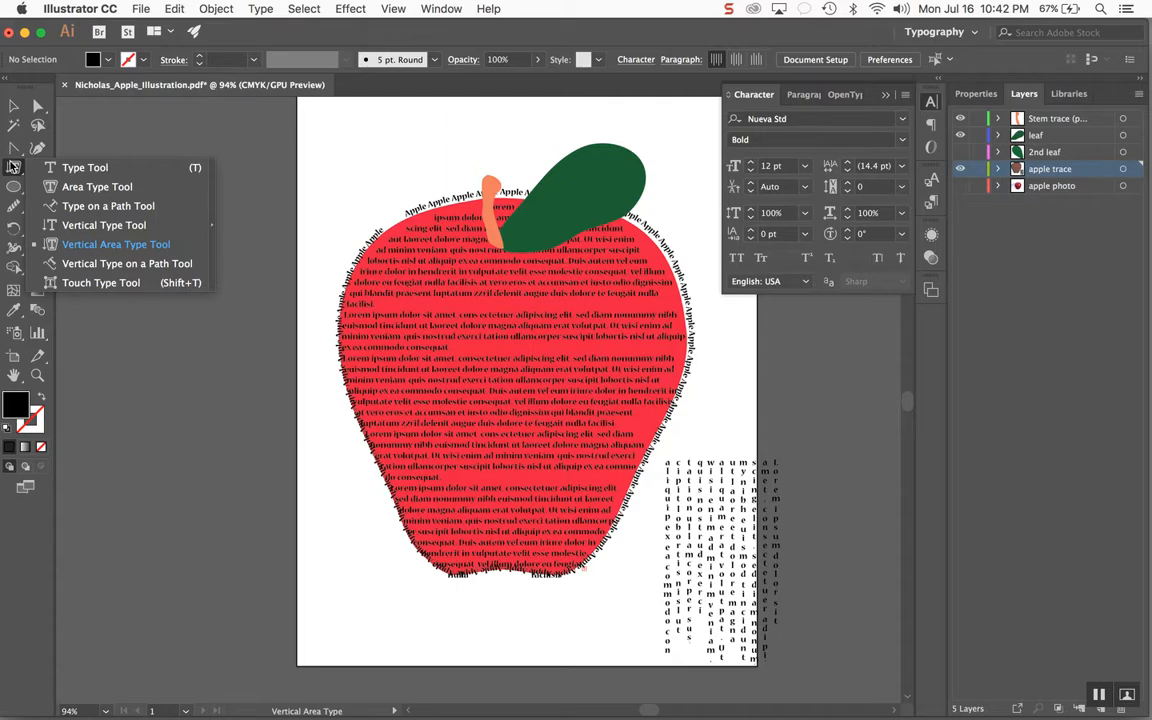
left_click(97, 265)
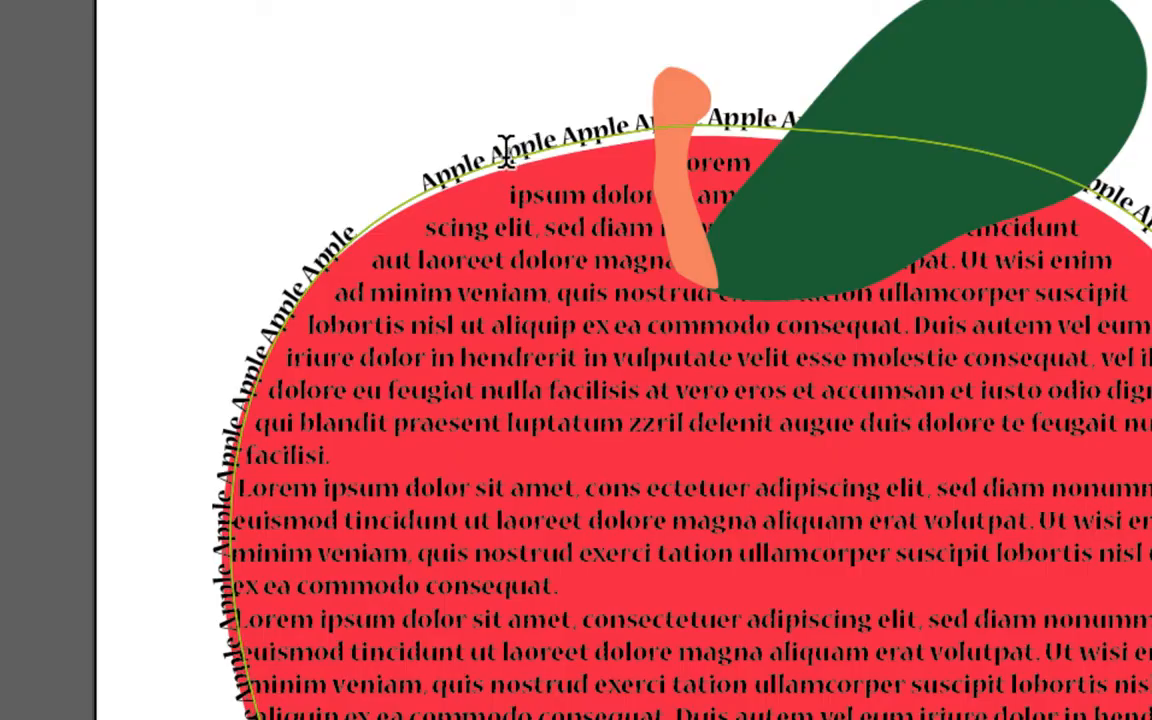
left_click_drag(514, 154, 446, 158)
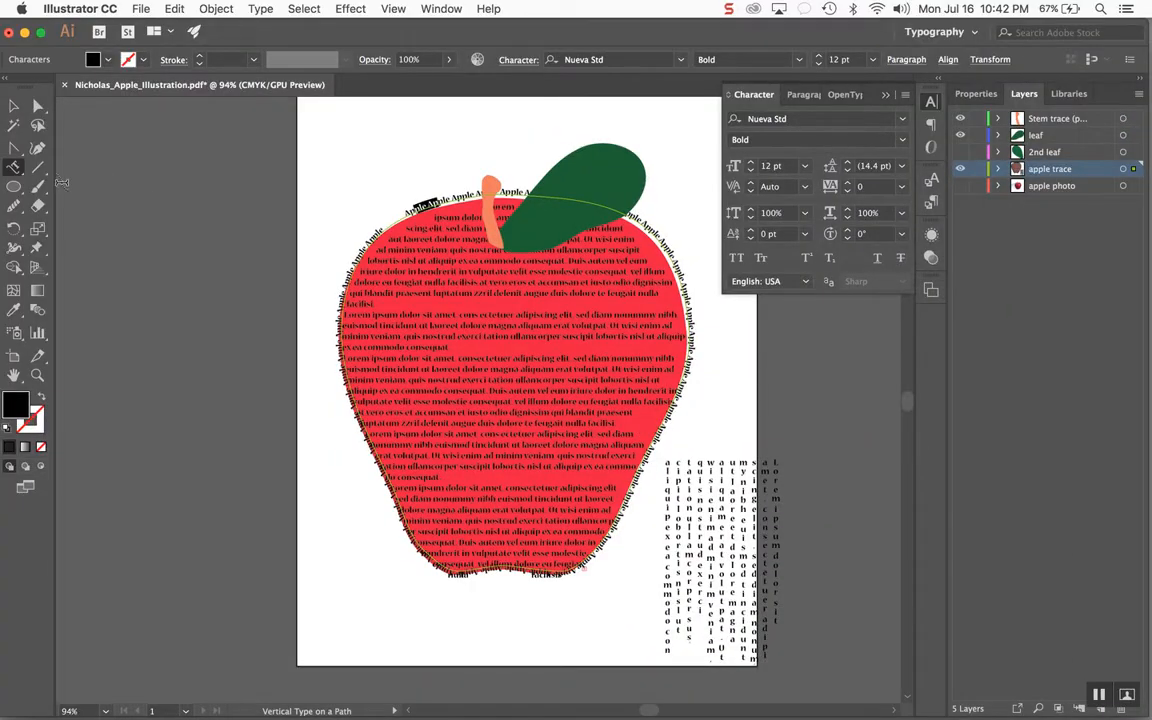
Enlarge one letter A just before the stem and one letter p just after it with the Touch Type tool.
left_click(15, 167)
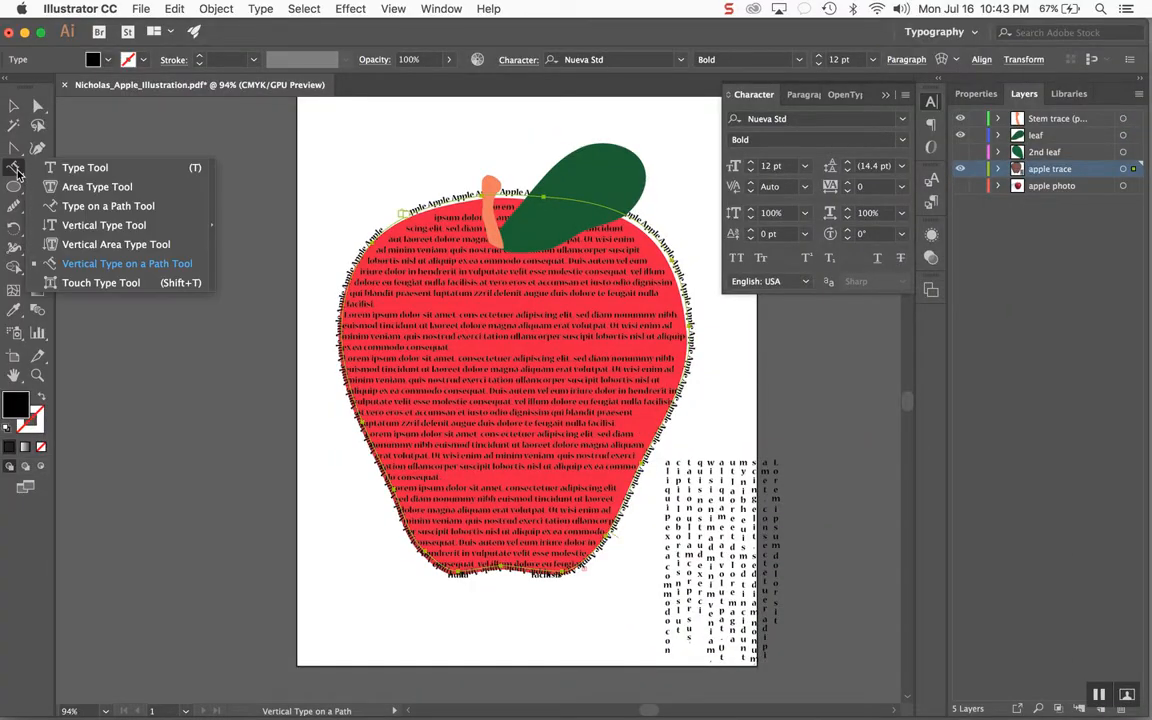
left_click(101, 284)
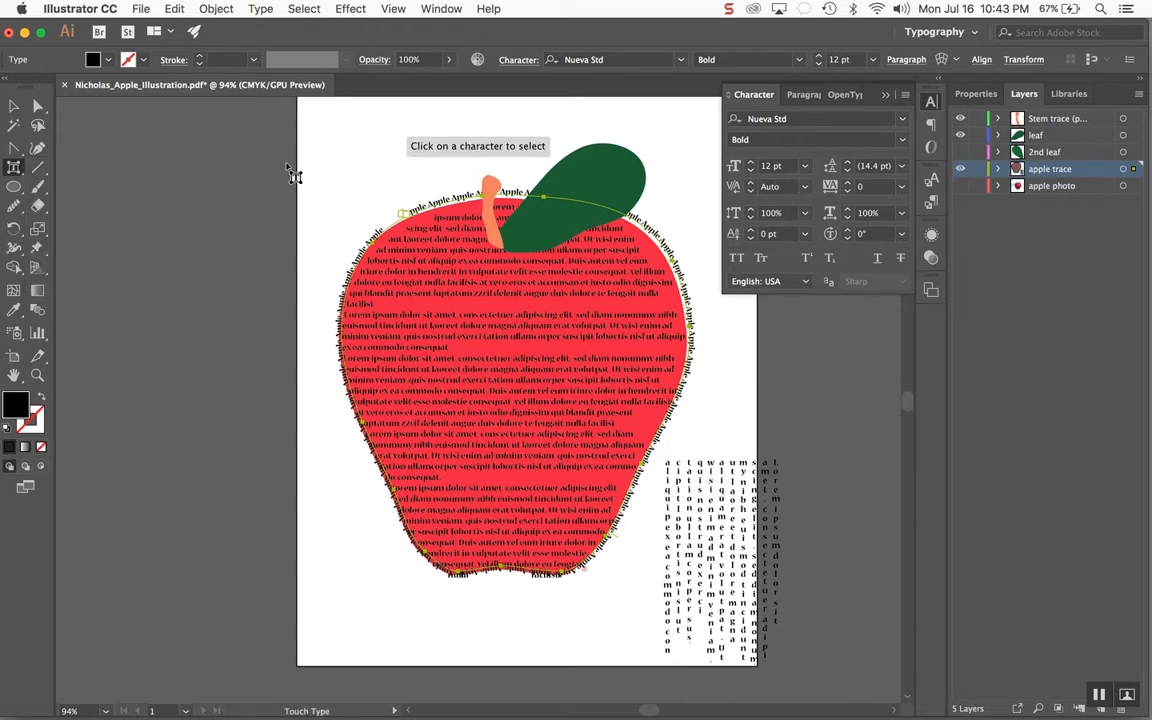
left_click(437, 201)
left_click_drag(439, 190, 494, 119)
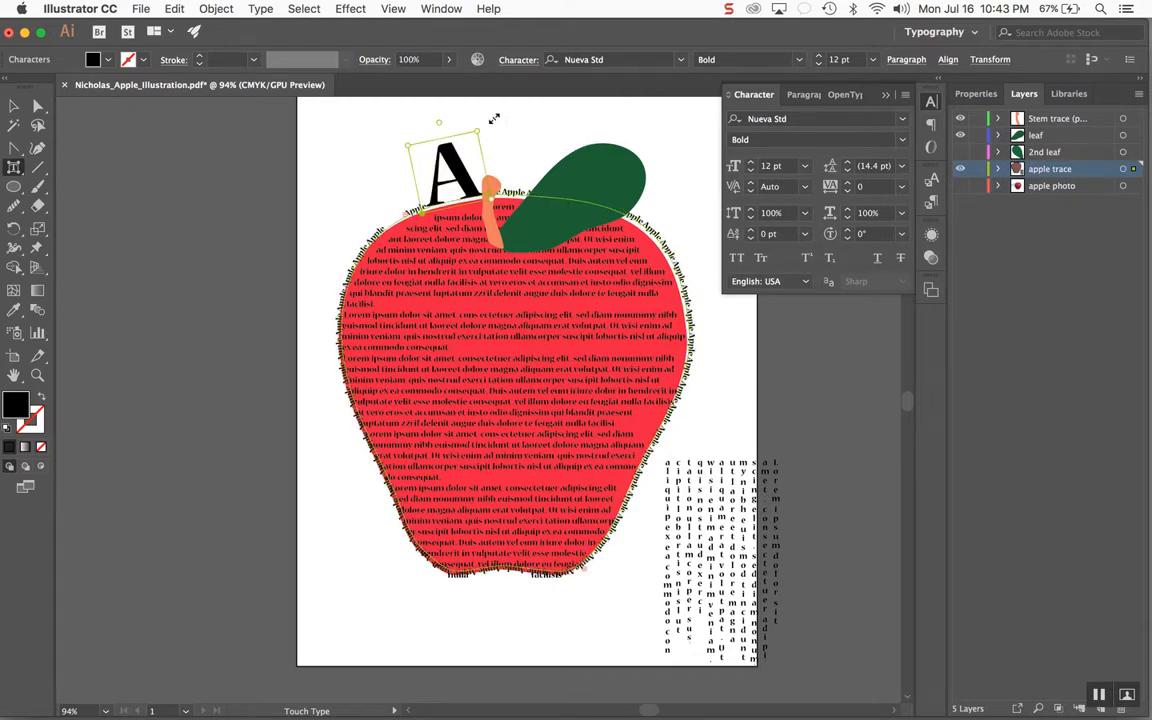
left_click(520, 196)
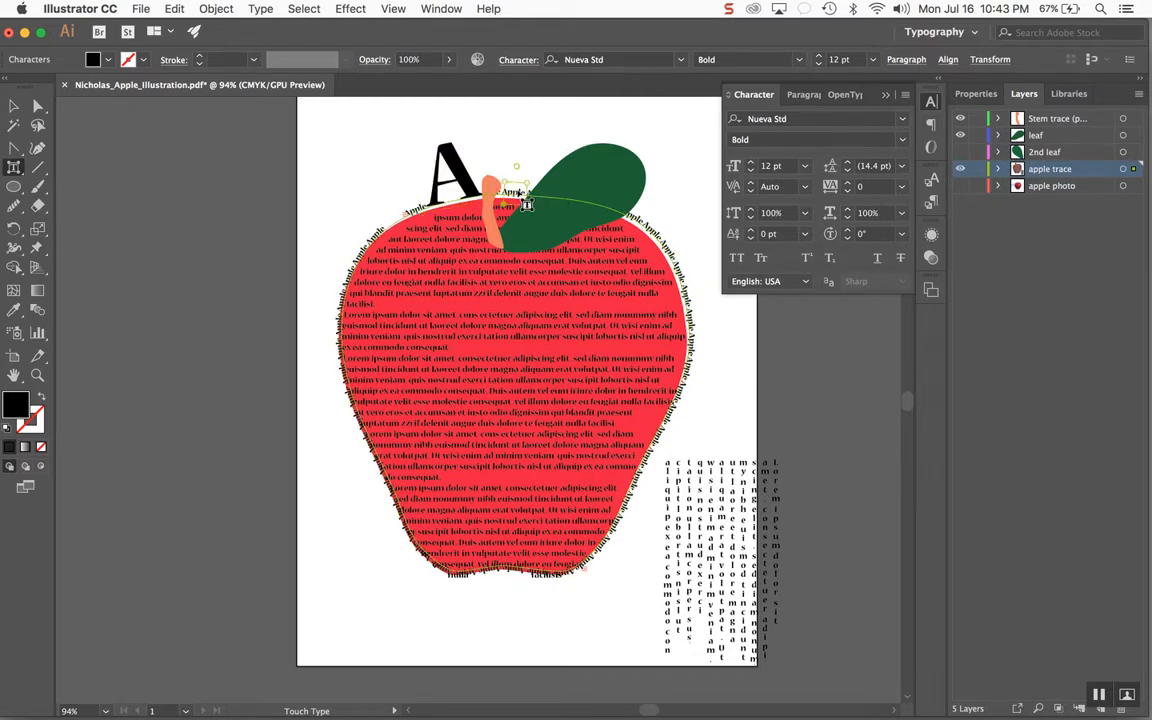
left_click_drag(526, 184, 586, 124)
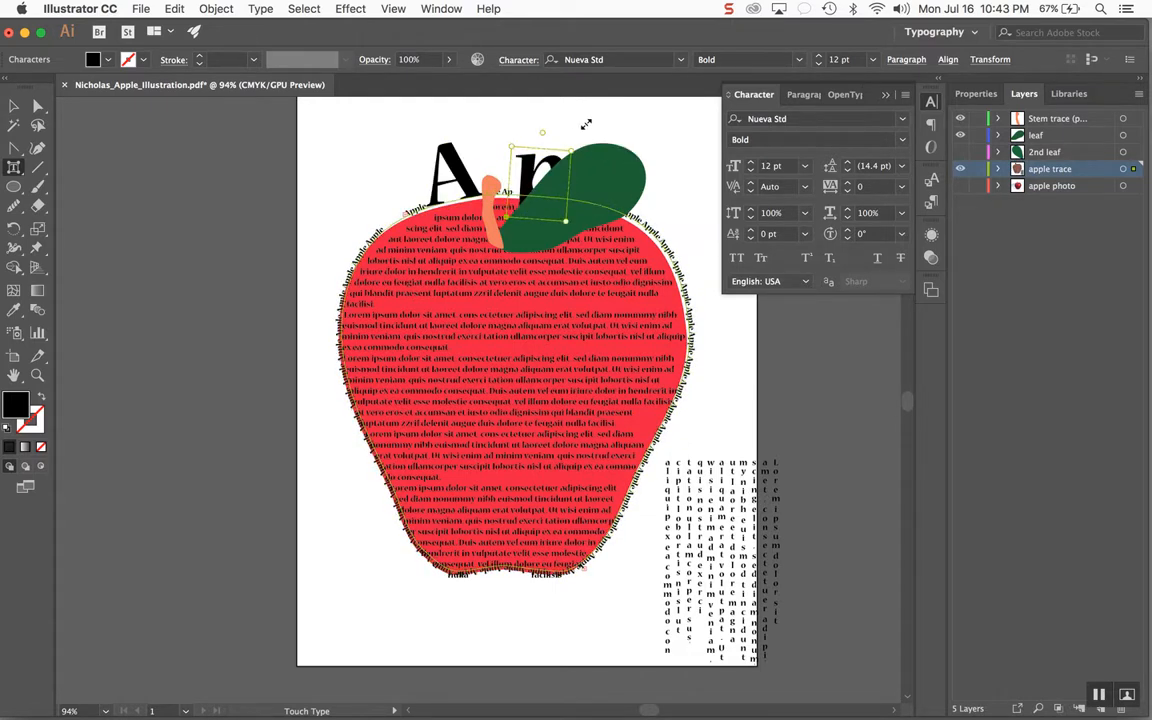
Enlarge a letter A on the apple's upper-right edge, then enlarge, rotate and reposition a letter e below it with the Touch Type tool.
left_click(670, 243)
left_click_drag(678, 245, 712, 347)
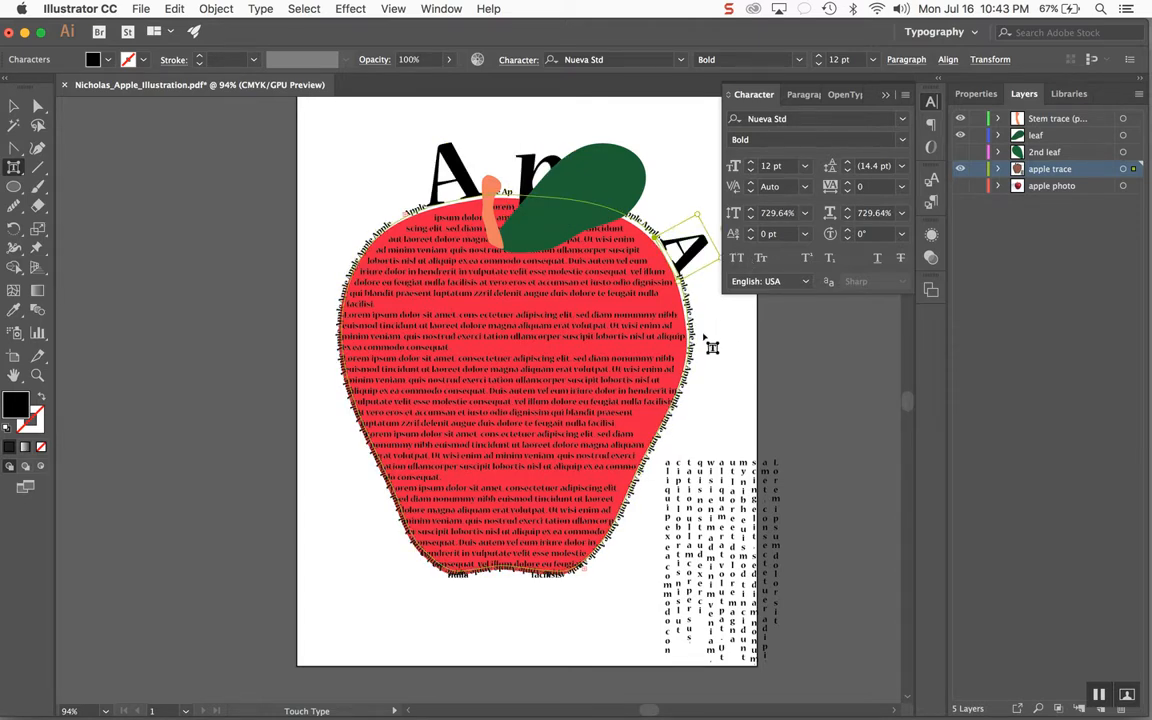
left_click(691, 341)
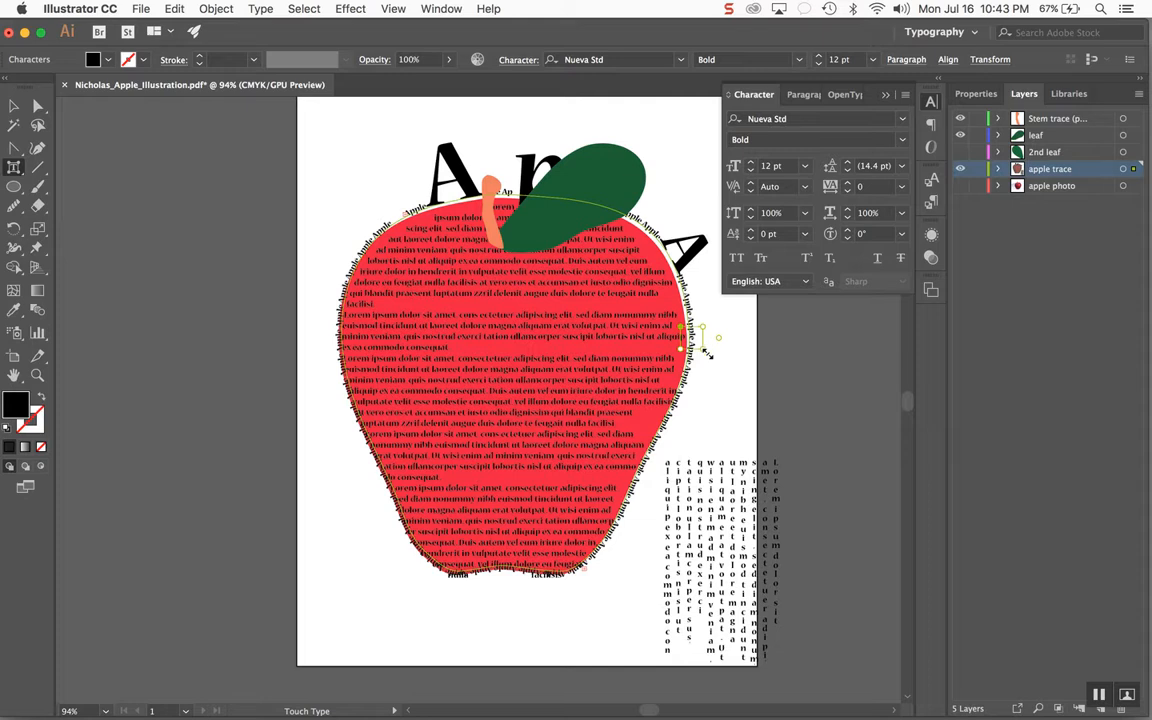
left_click_drag(707, 353, 642, 352)
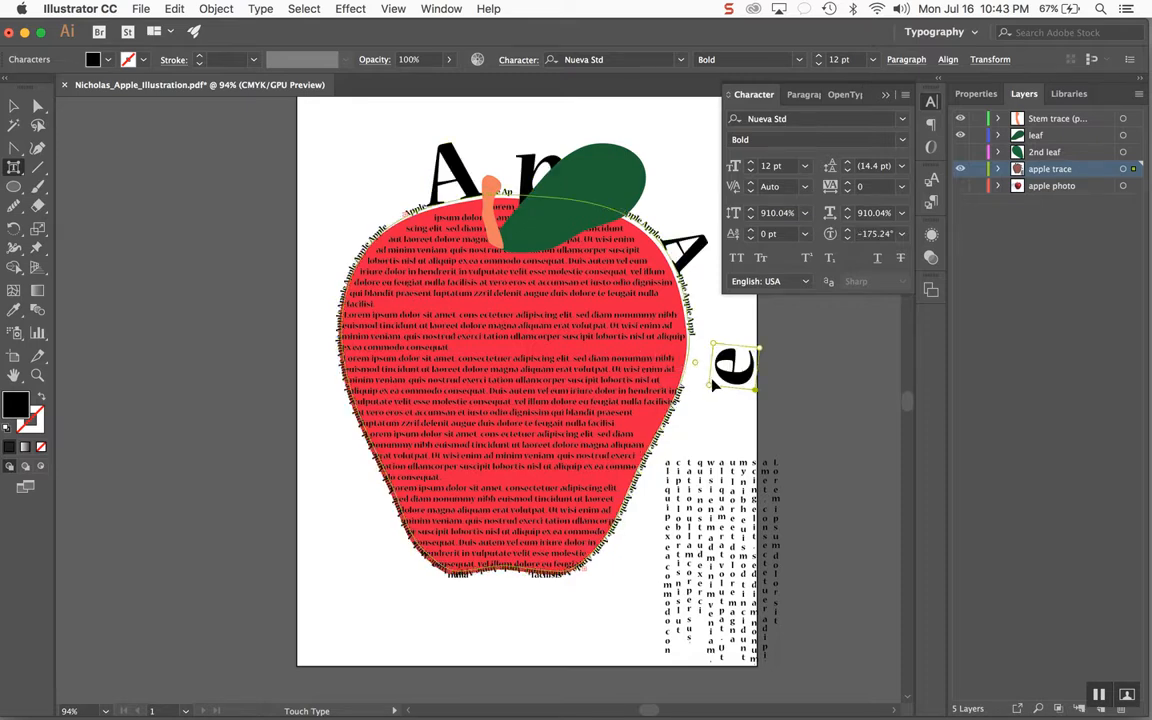
left_click_drag(712, 383, 793, 319)
left_click_drag(763, 389, 655, 370)
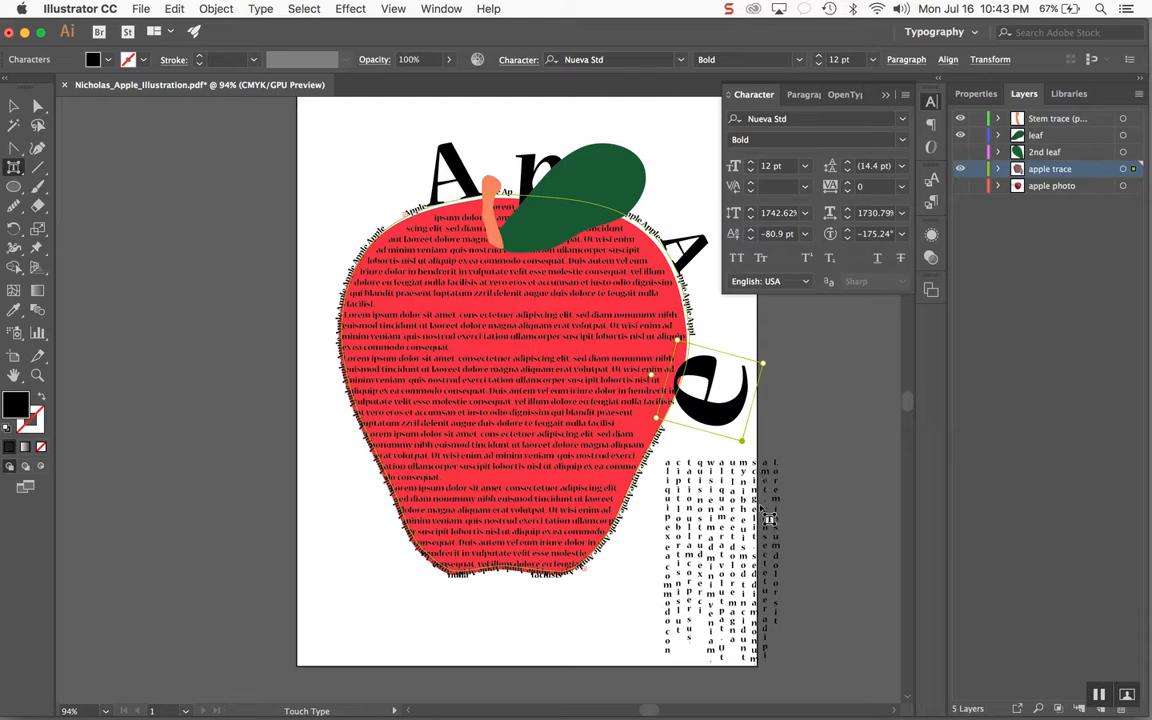
Replace the enlarged letter e in the path text with other letters, including g and s, using the Type tool.
left_click(14, 105)
left_click(487, 340)
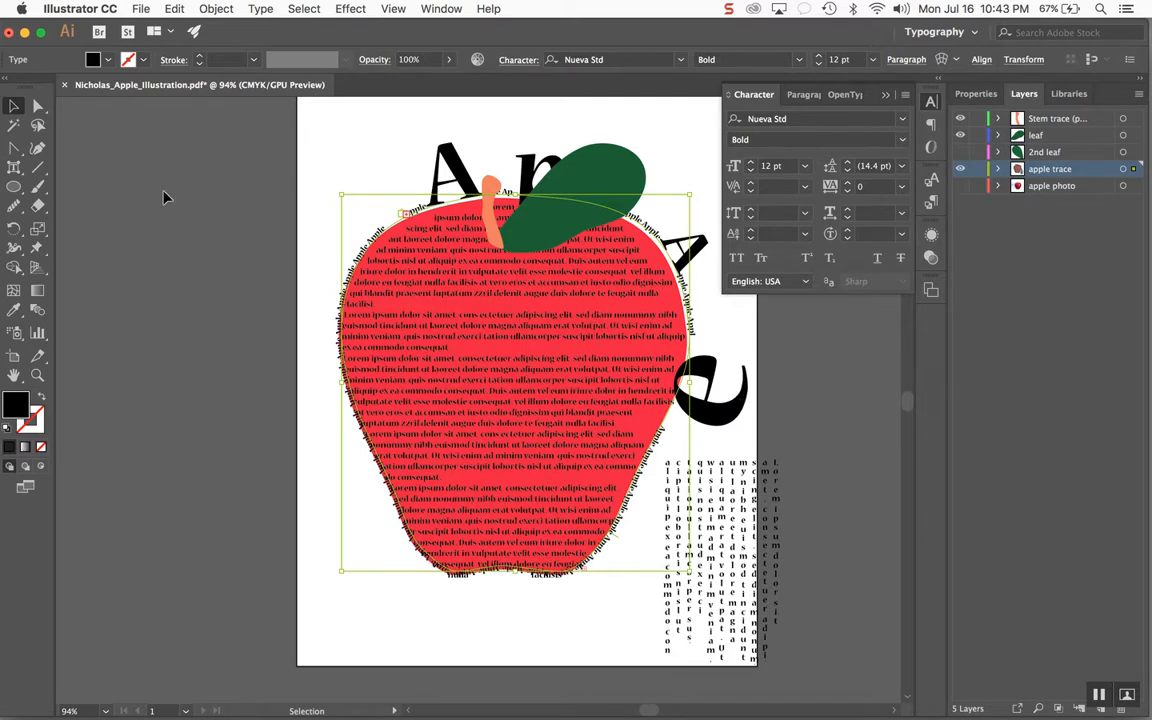
left_click_drag(15, 168, 80, 167)
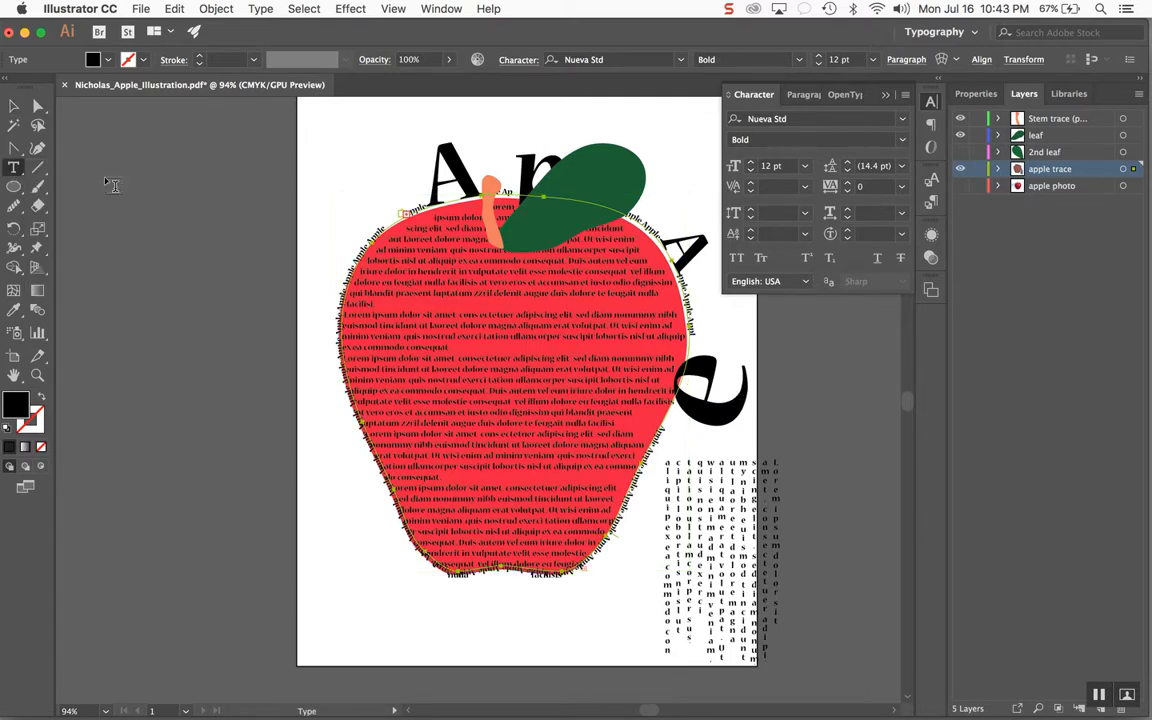
left_click(711, 400)
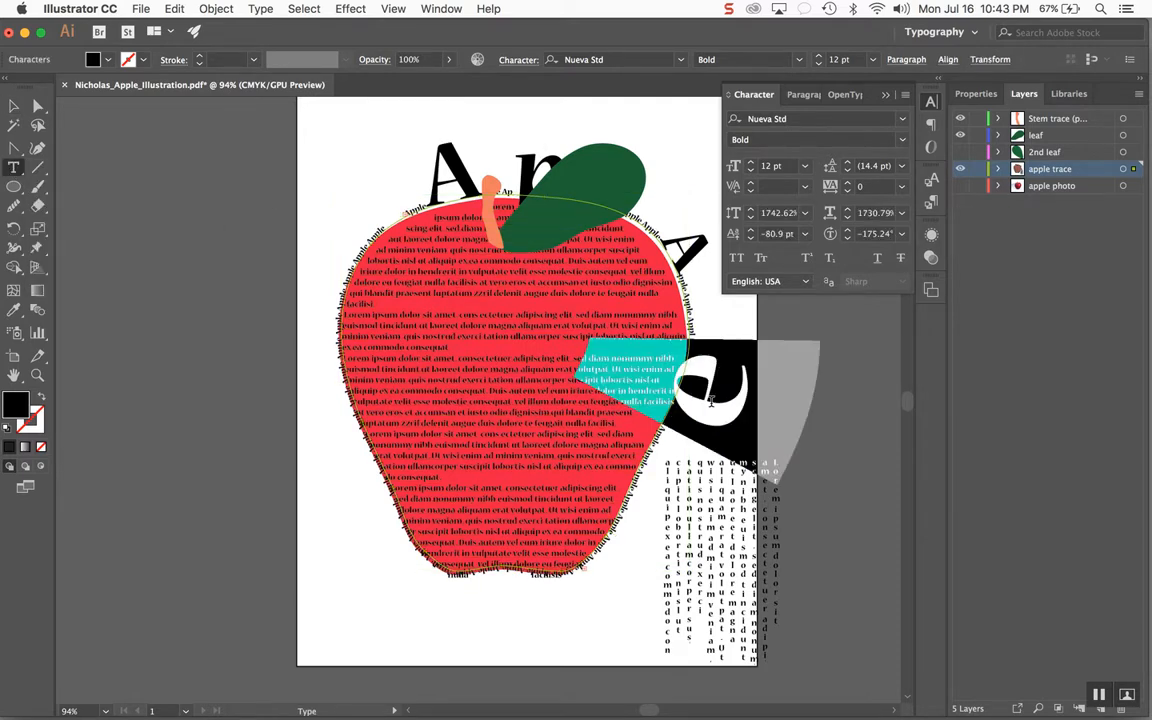
left_click(711, 400)
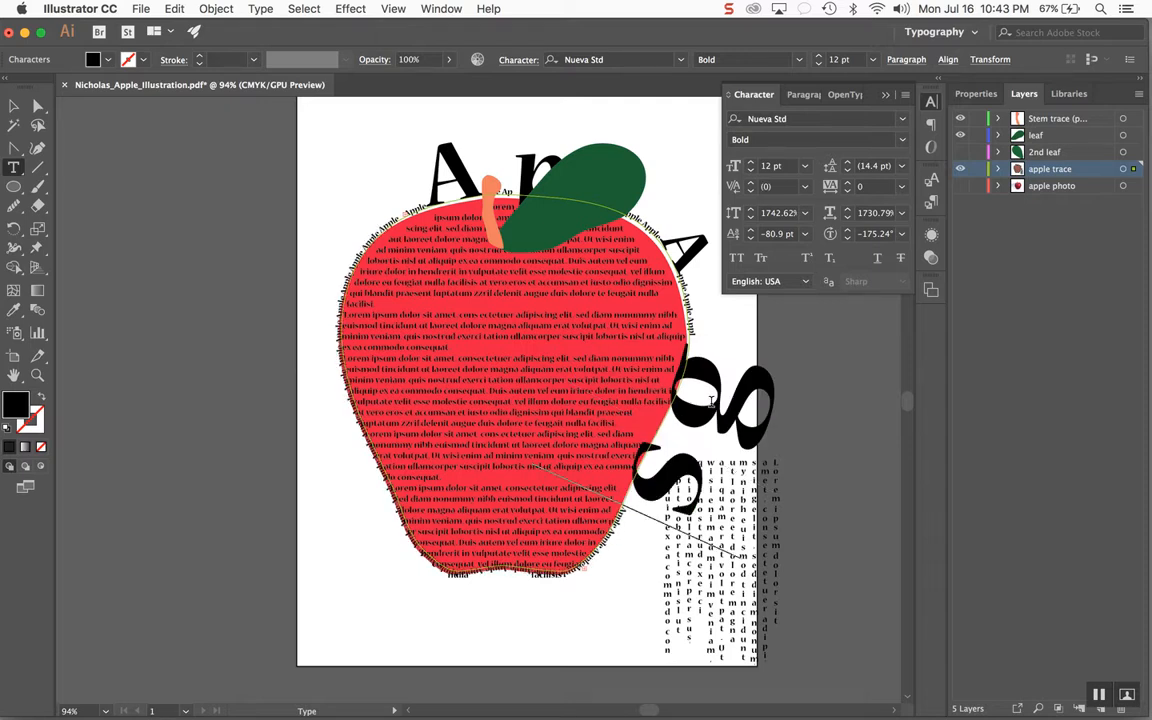
left_click(14, 110)
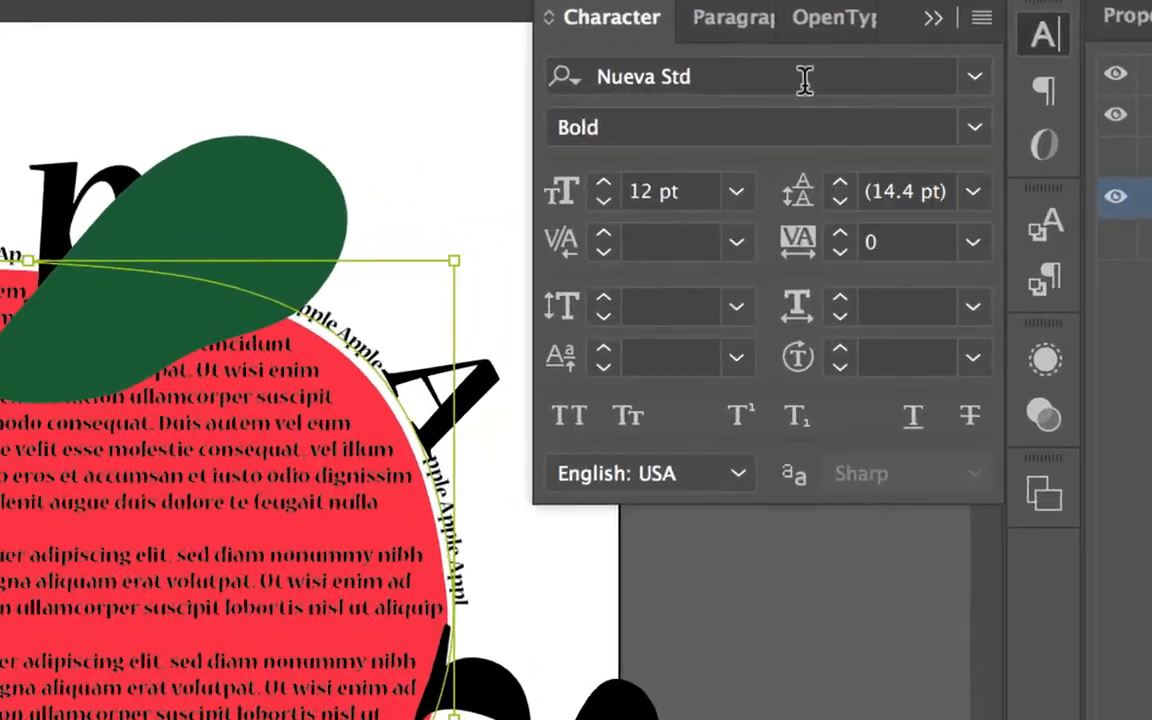
left_click(775, 62)
left_click(600, 18)
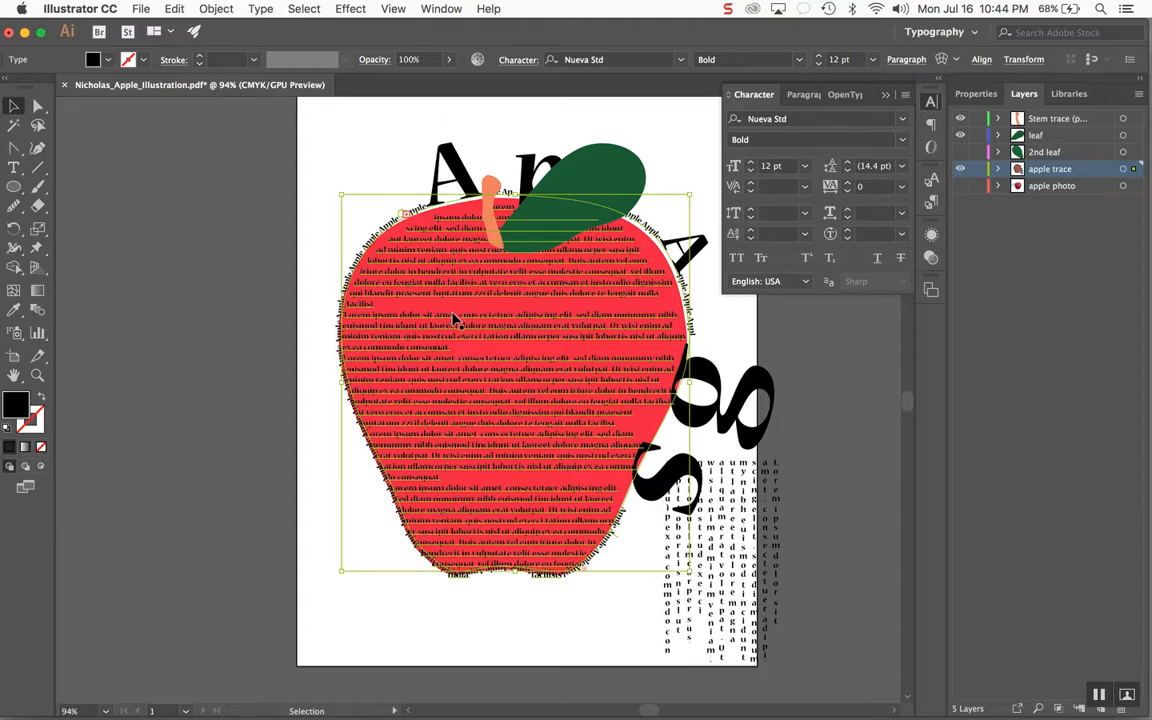
Select the middle lines of the text inside the apple and give them a yellow-green stroke.
key("t")
left_click_drag(405, 283, 587, 424)
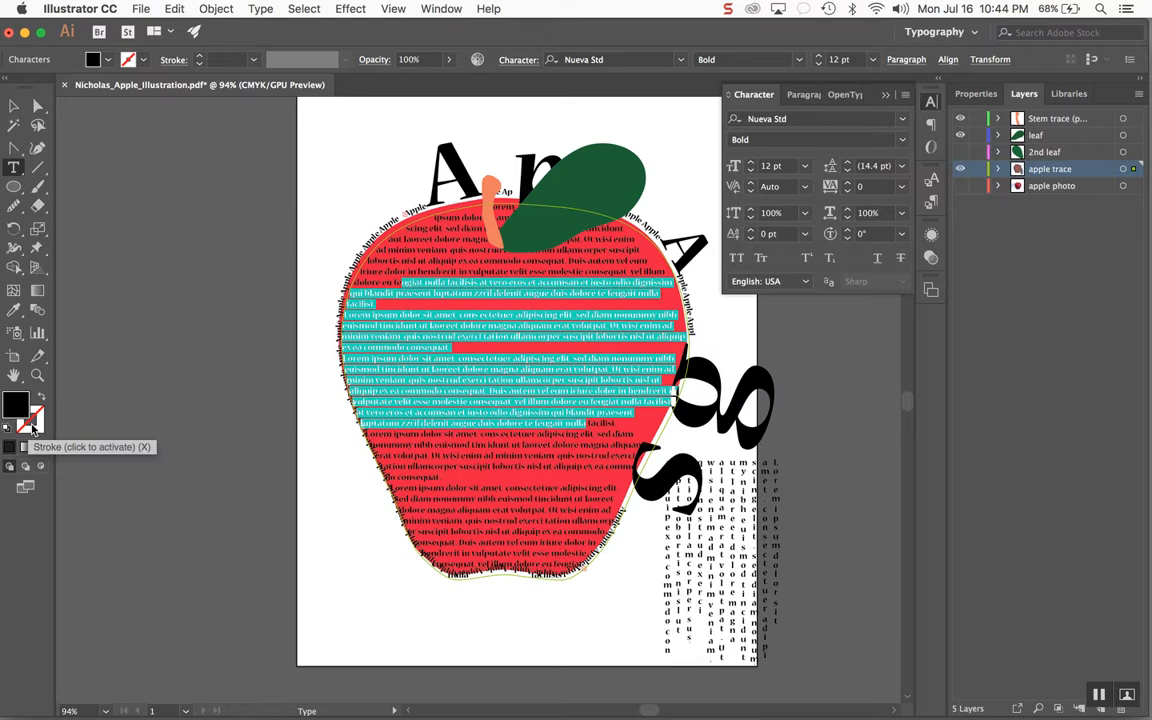
double_click(115, 478)
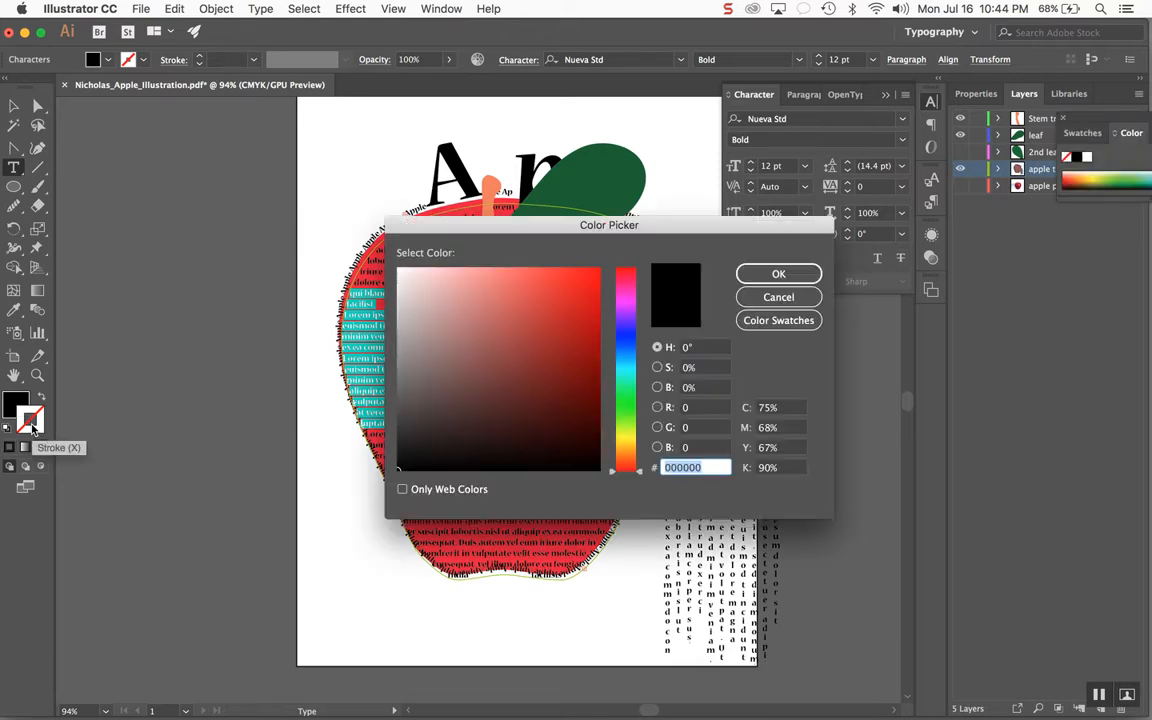
left_click_drag(625, 466, 625, 350)
left_click(590, 273)
left_click(788, 275)
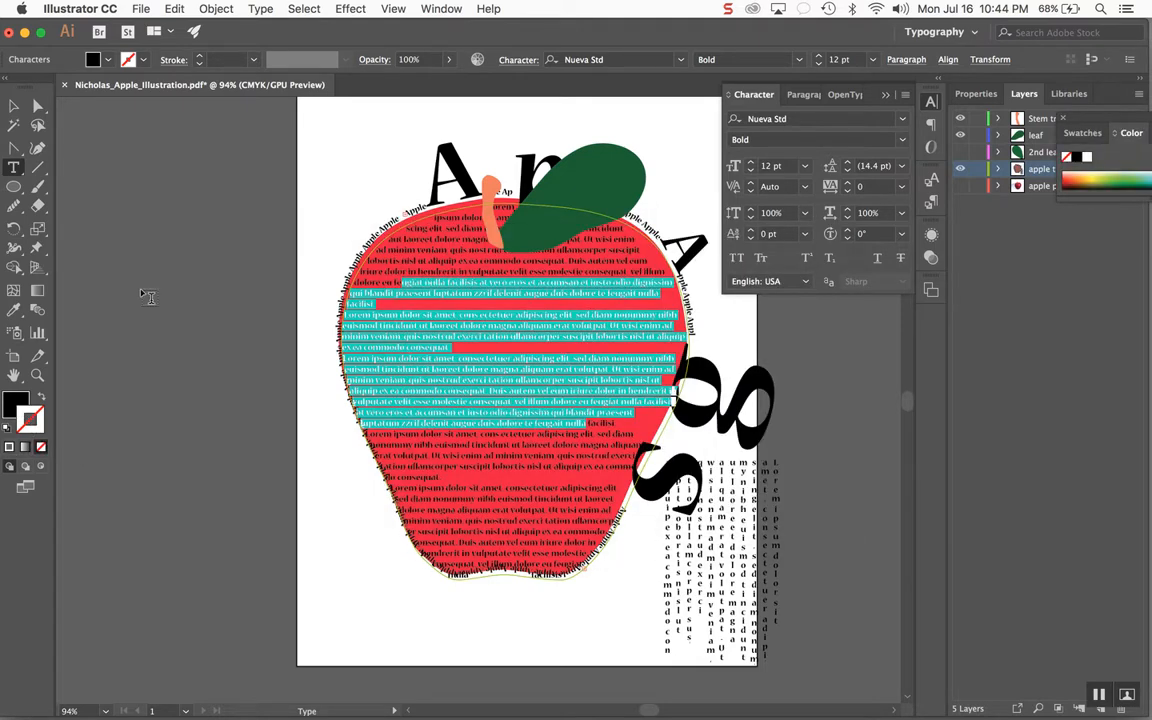
double_click(29, 423)
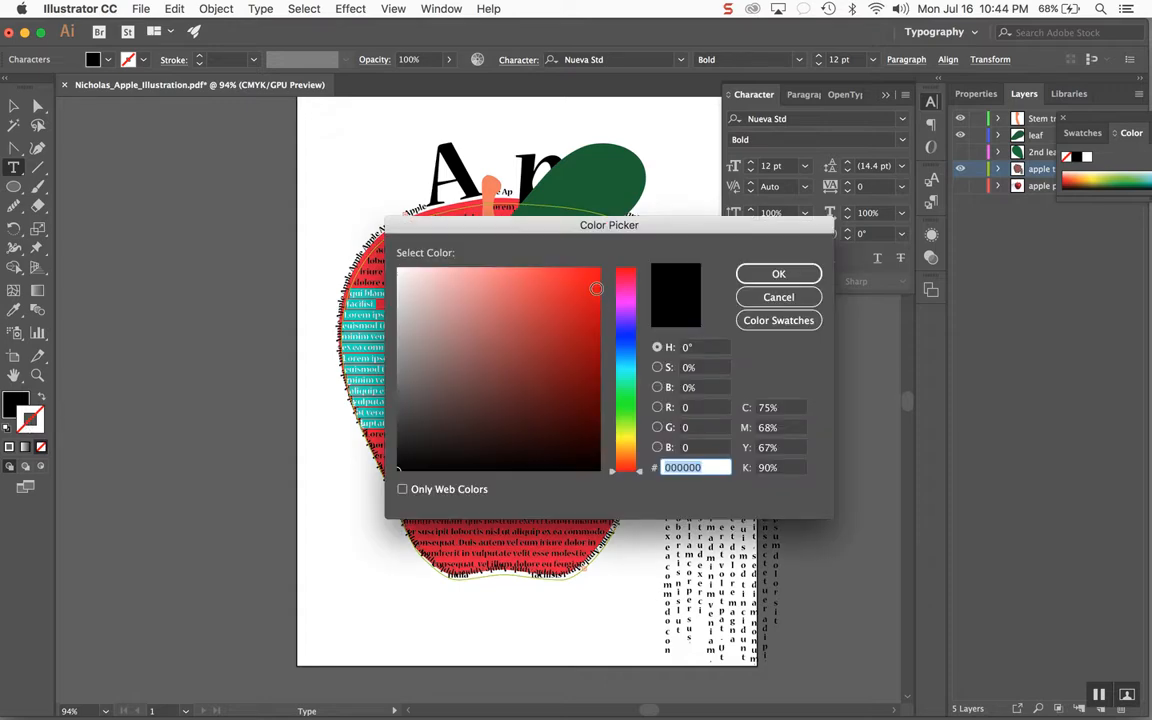
left_click_drag(625, 334, 632, 424)
left_click_drag(593, 323, 592, 274)
left_click(797, 277)
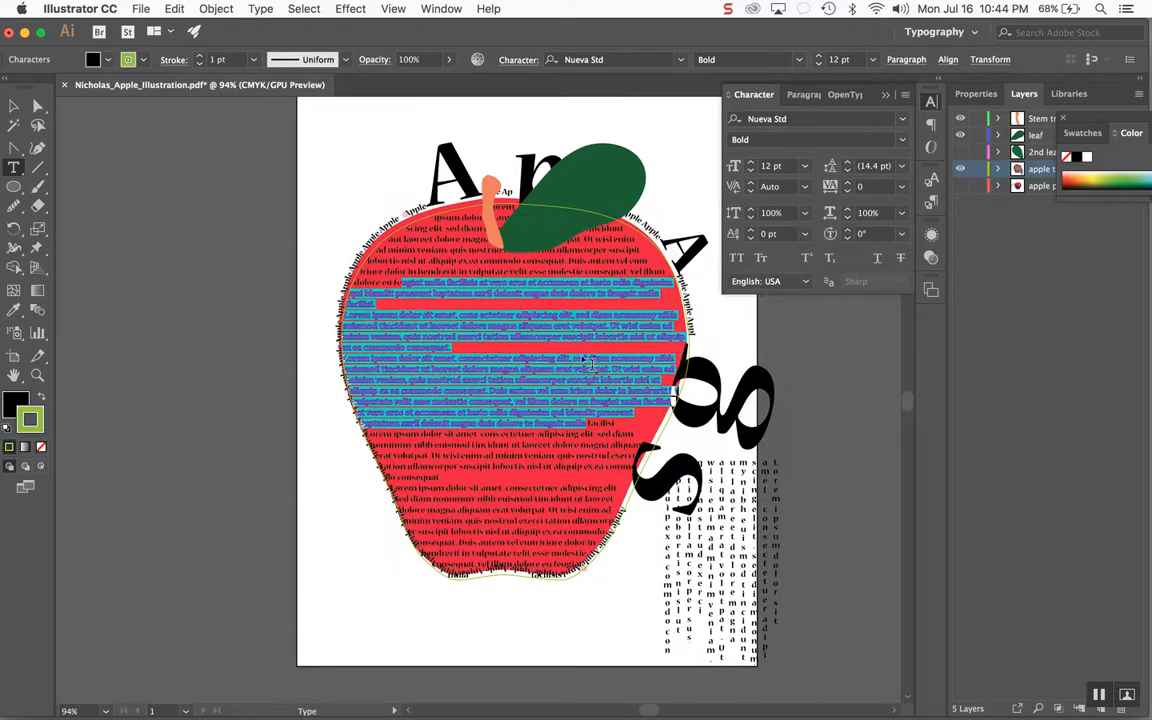
left_click(510, 320)
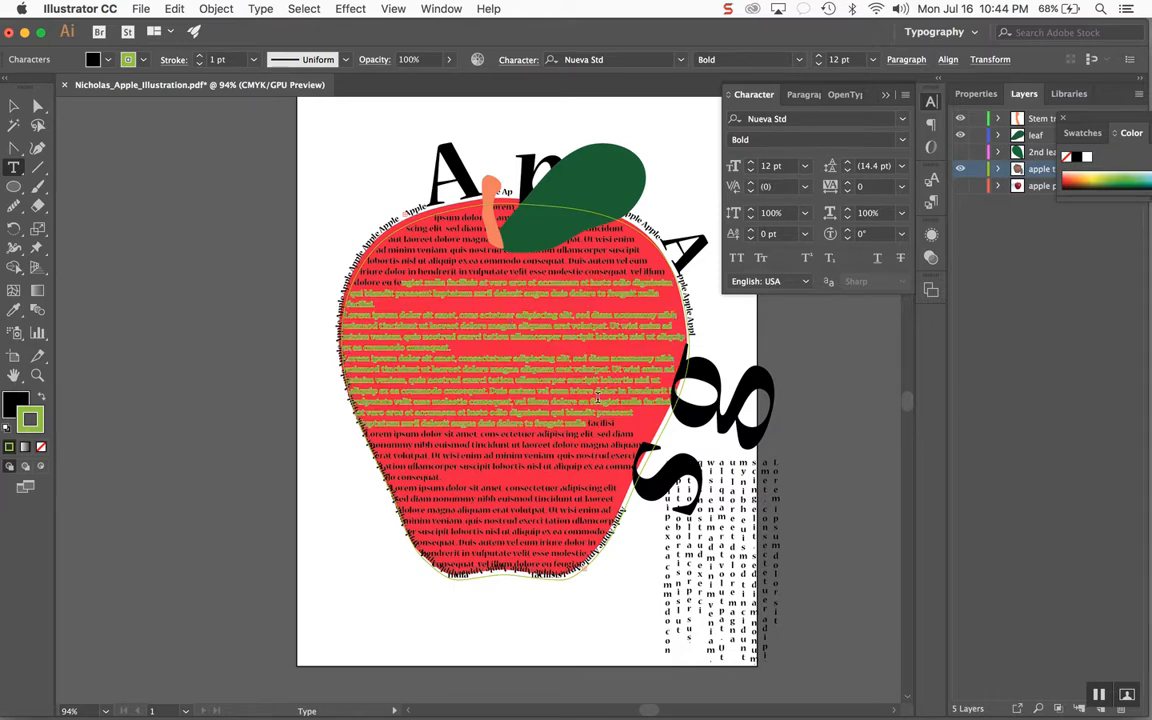
Select most of the green-outlined lines inside the apple and change their fill to violet-blue.
left_click_drag(567, 408, 443, 293)
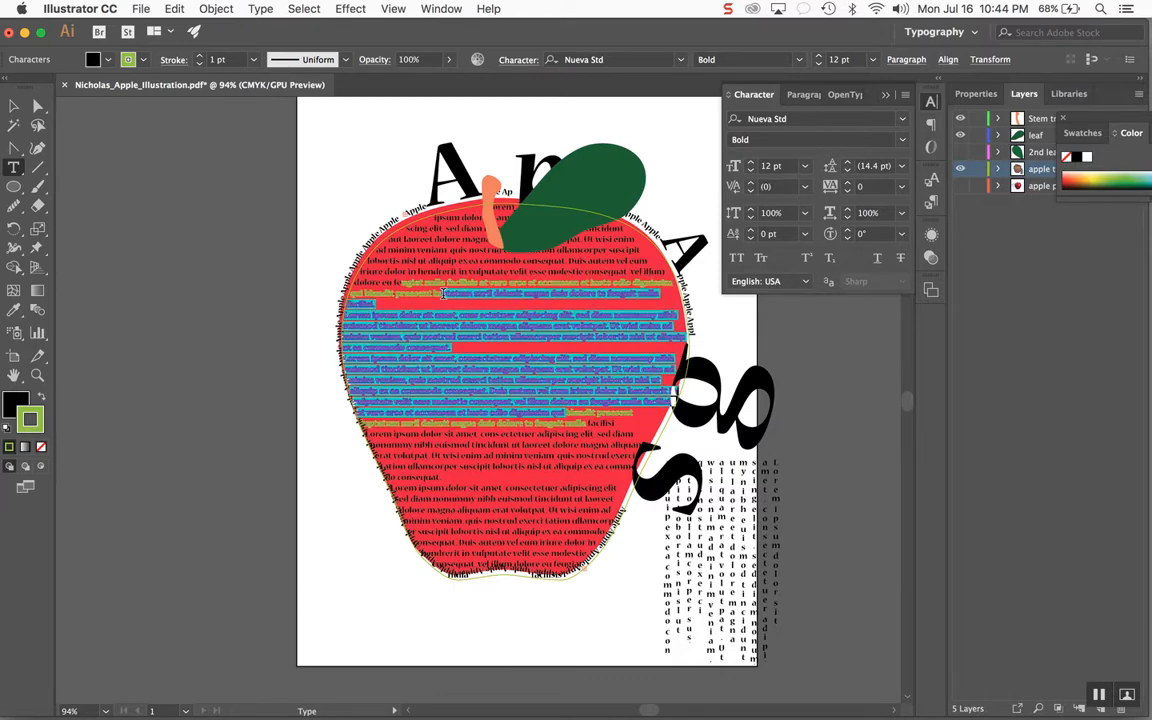
left_click(13, 401)
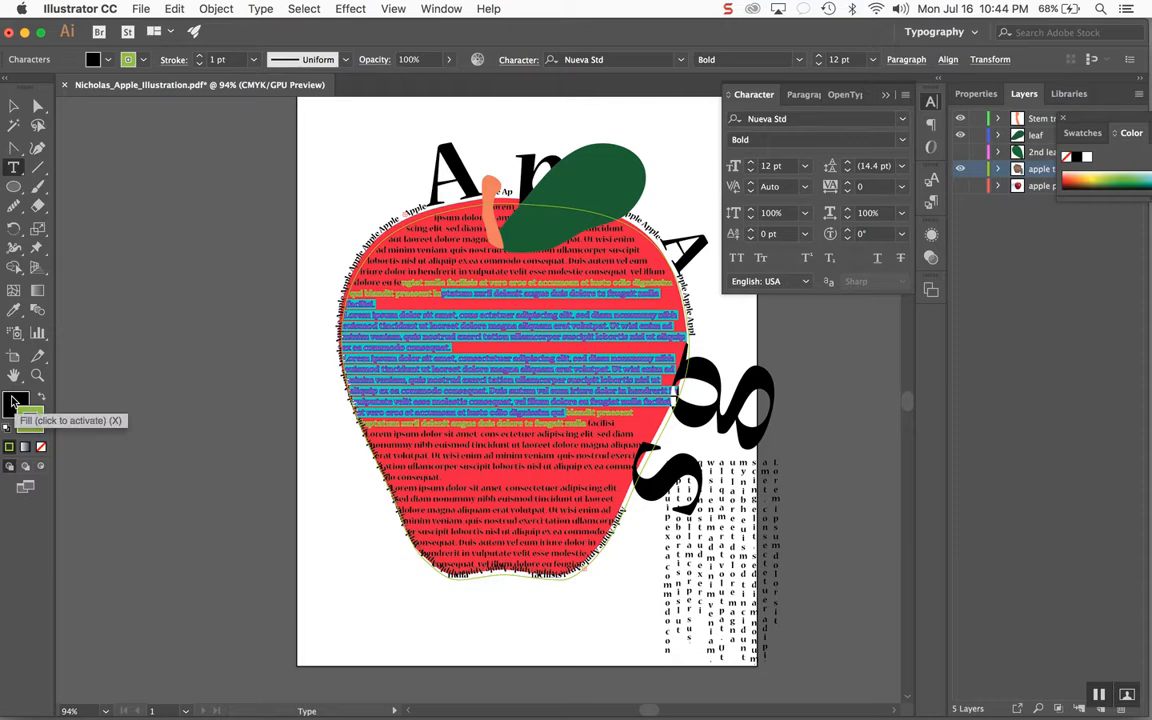
double_click(13, 401)
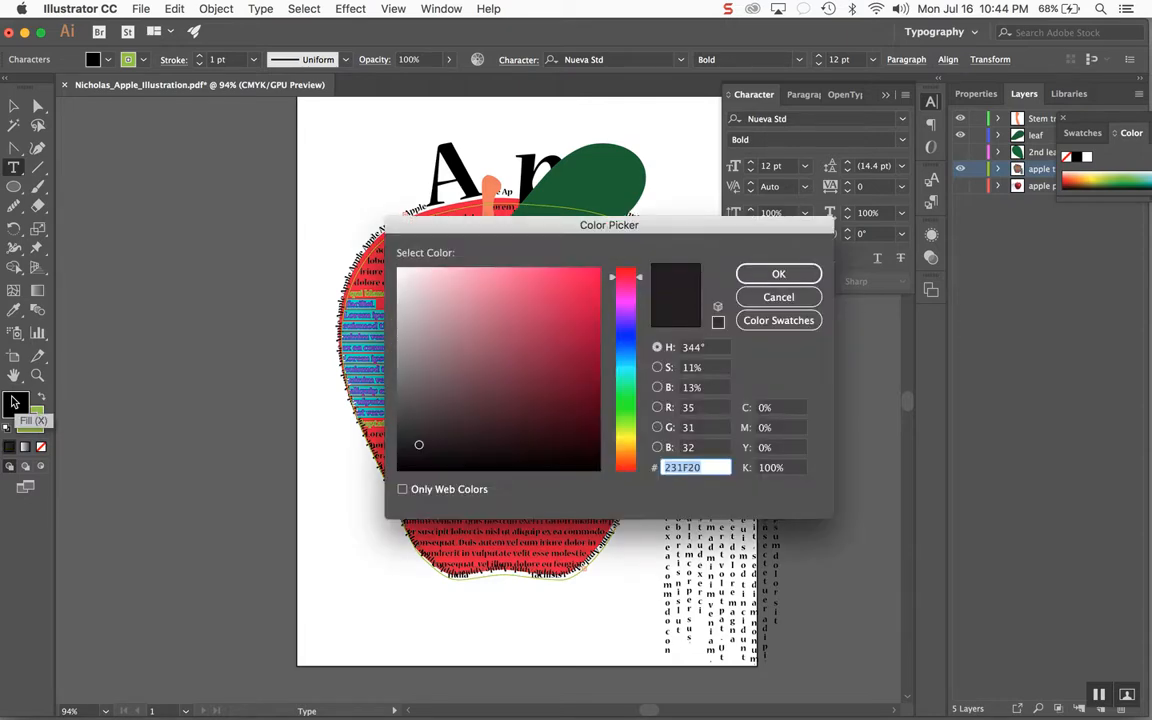
left_click(555, 298)
left_click(640, 329)
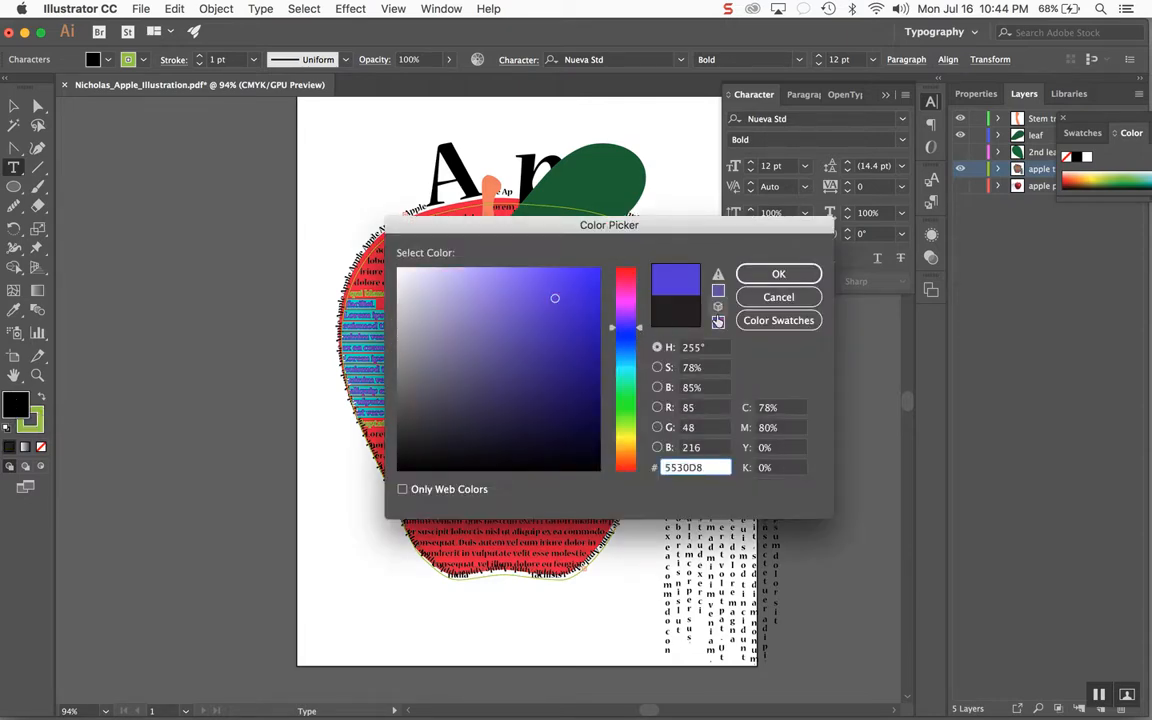
left_click(795, 275)
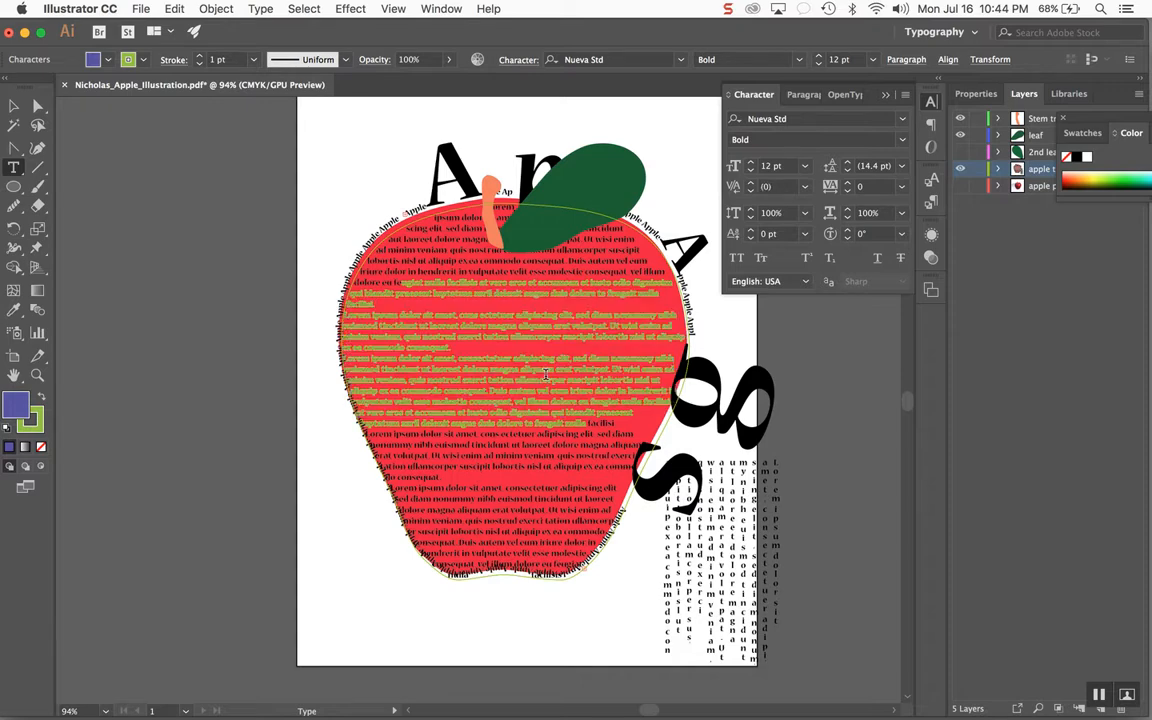
Select the two middle Lorem ipsum paragraphs among the green-outlined lines and reduce their stroke weight to 0 pt.
left_click_drag(544, 381, 403, 307)
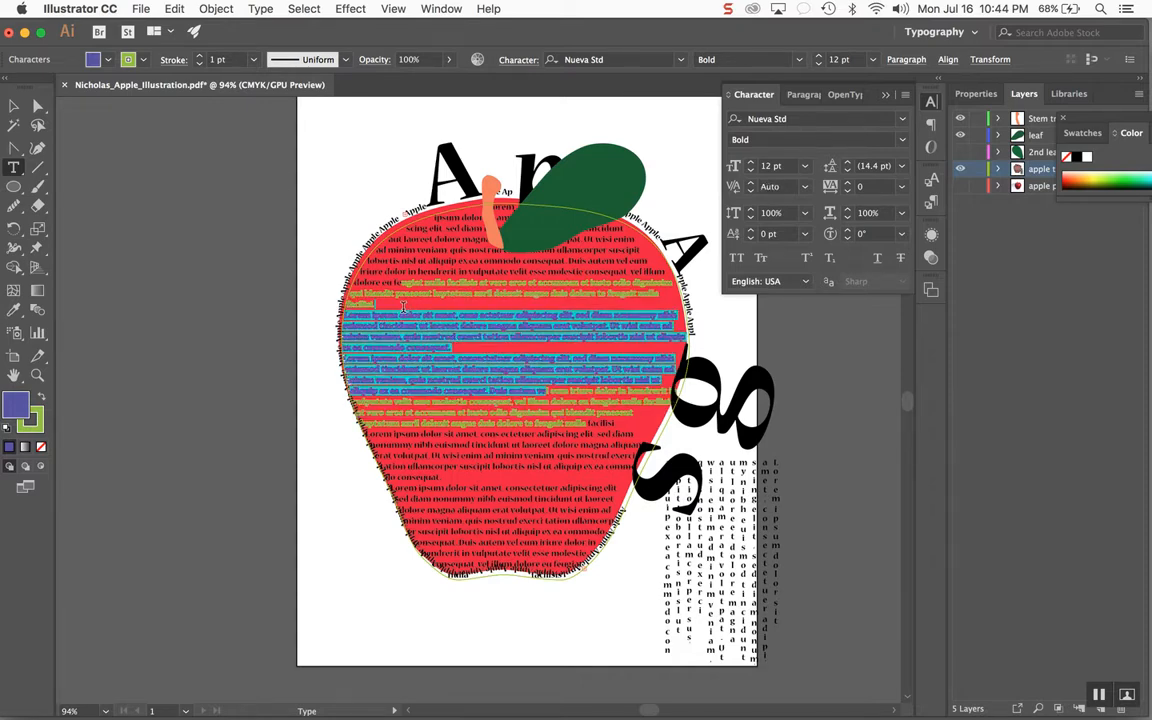
left_click(200, 56)
left_click(200, 56)
left_click(200, 56)
left_click(199, 65)
left_click(199, 65)
left_click(199, 65)
left_click(199, 65)
left_click(199, 65)
left_click(199, 65)
left_click(199, 65)
left_click(199, 65)
left_click(199, 65)
left_click(477, 327)
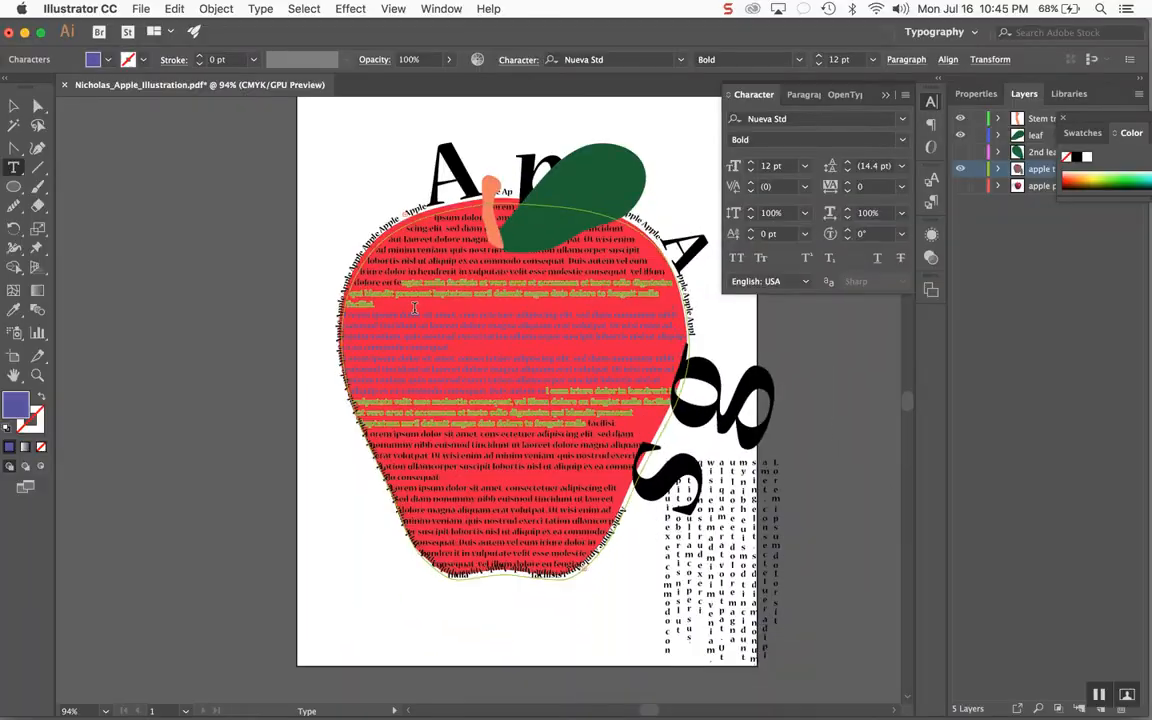
Select the violet-blue lines without a stroke and fill them with the white swatch.
left_click_drag(414, 308, 546, 391)
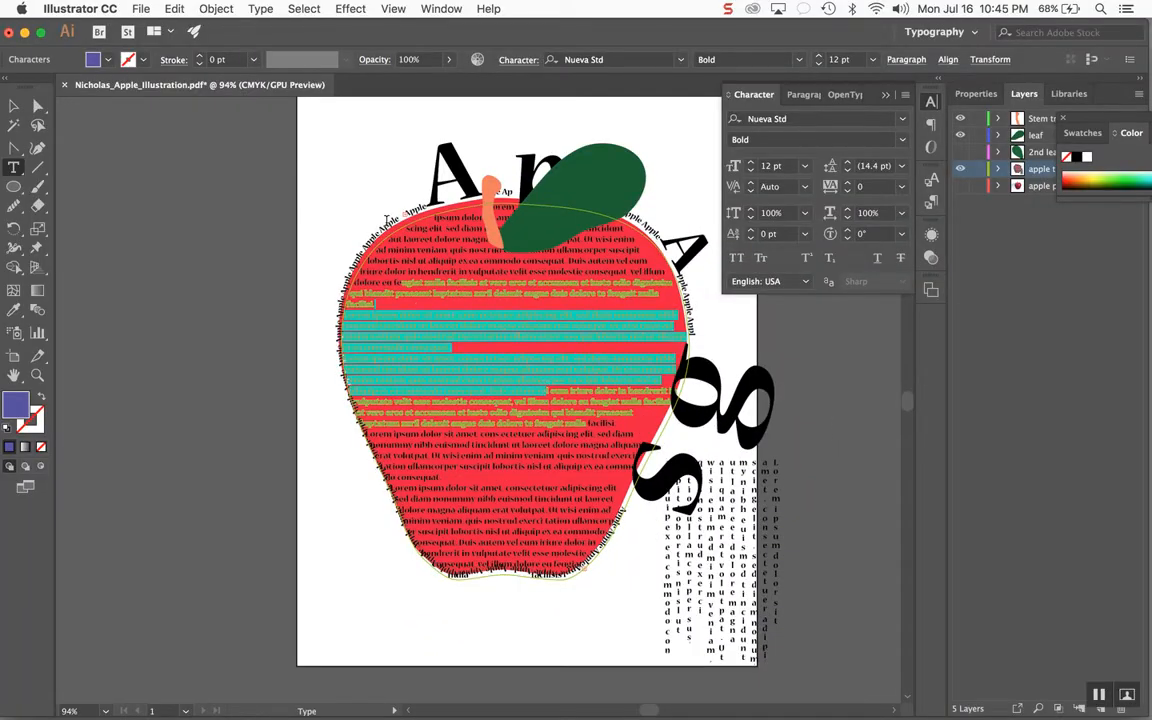
left_click(93, 64)
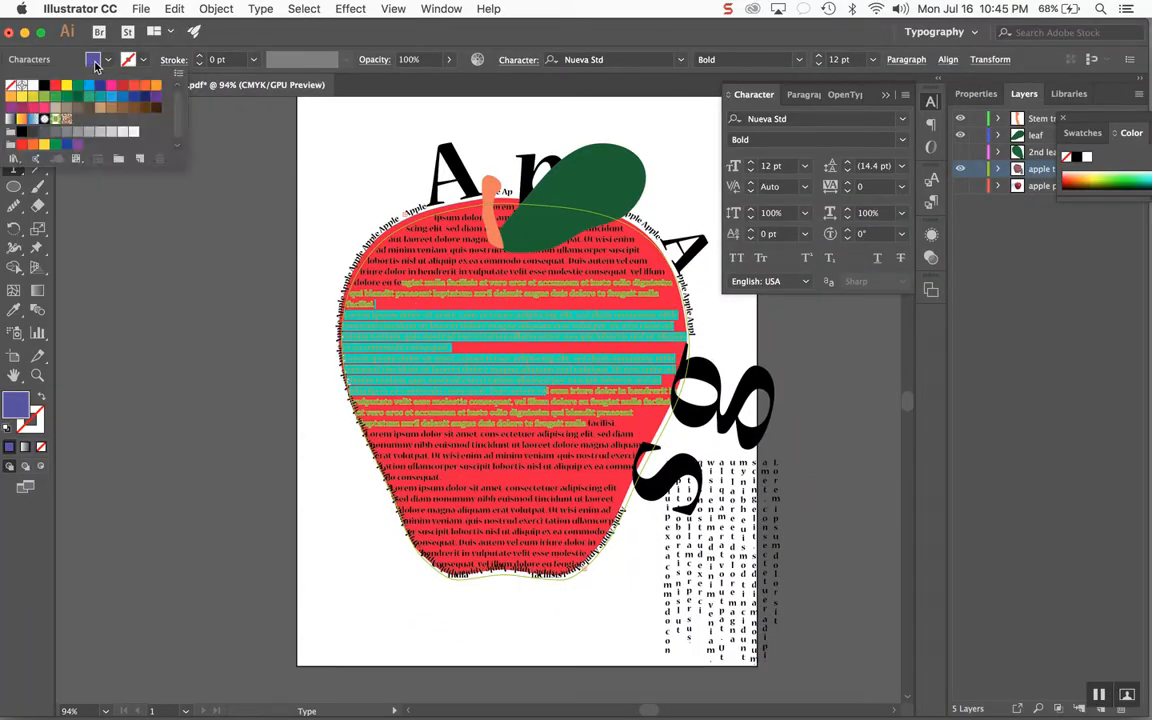
left_click(30, 80)
left_click(540, 318)
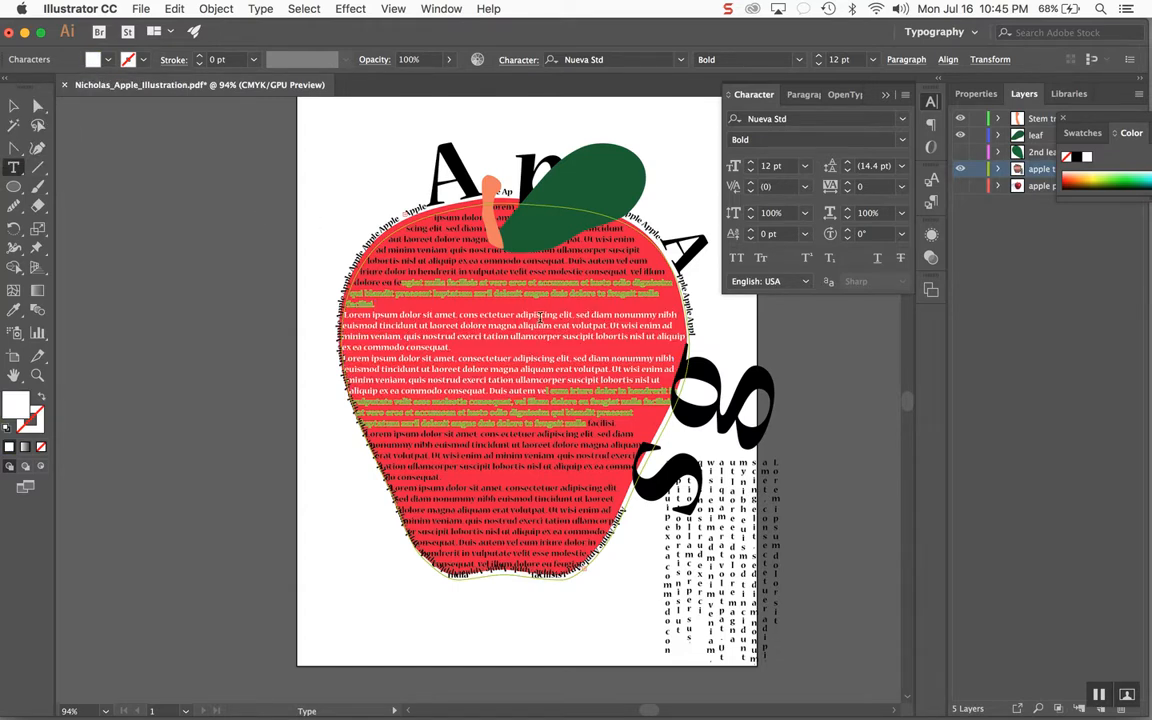
Select nearly all of the white text inside the apple and change its font to OCR A Std.
left_click_drag(548, 388, 407, 316)
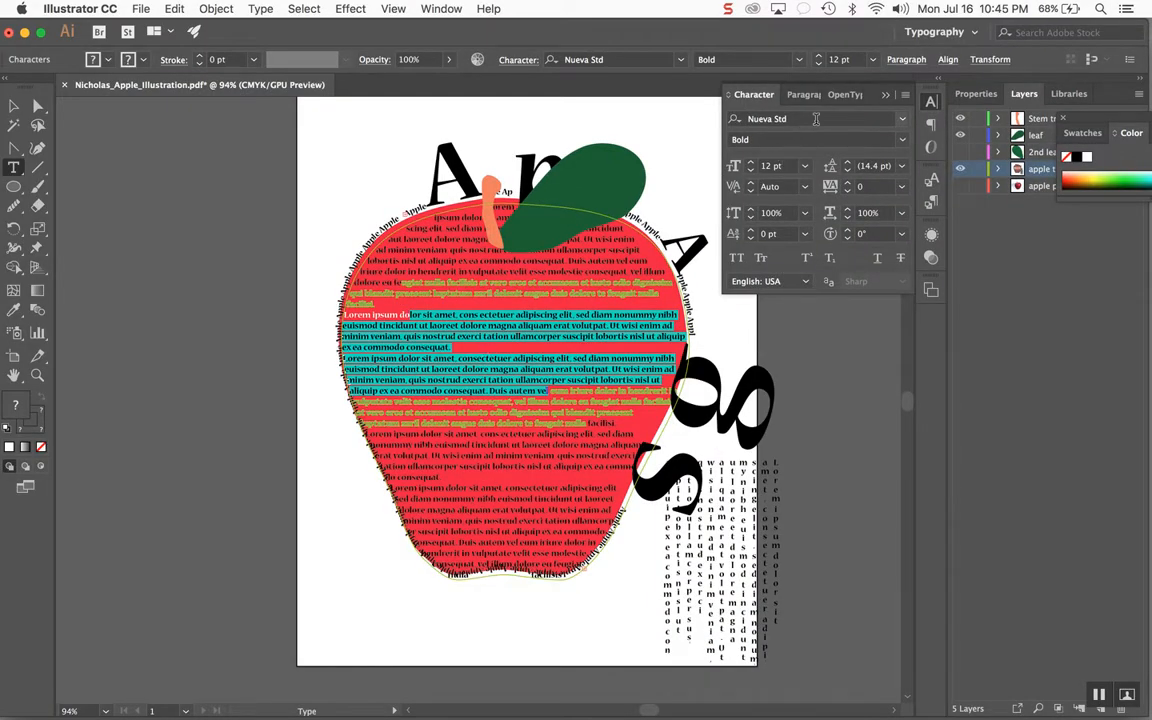
left_click(903, 119)
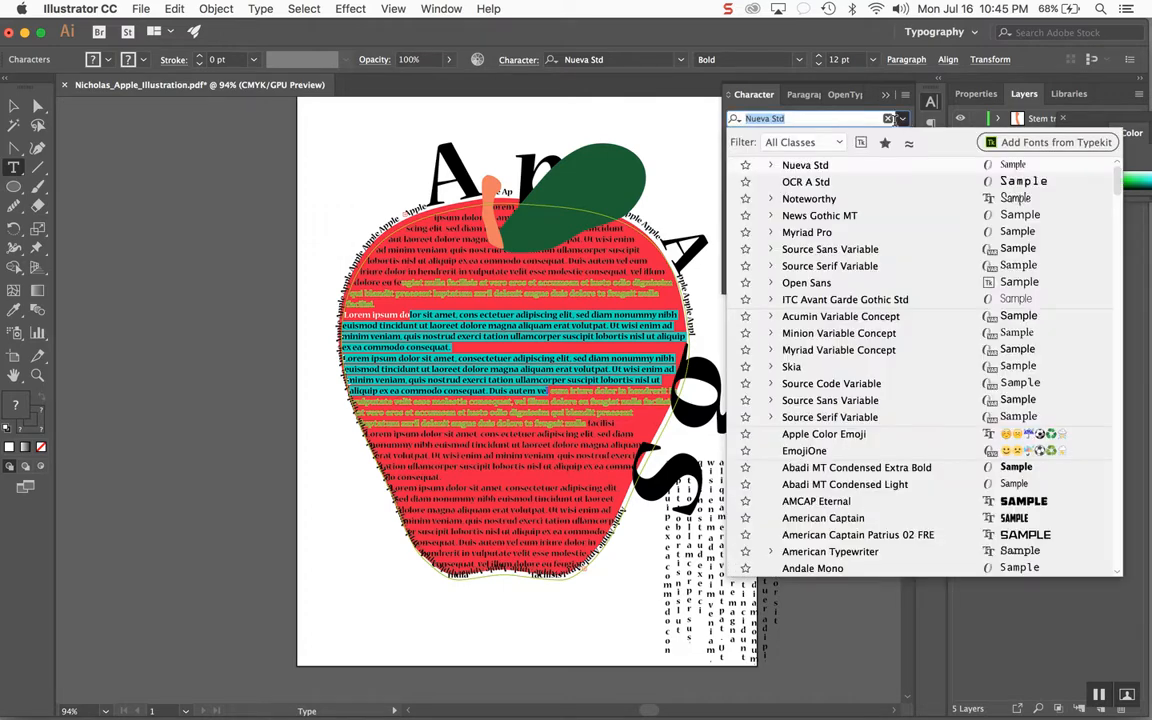
left_click(826, 182)
Try a succession of fonts on the selected text, including Optima and Palatino, ending on Perpetua.
left_click(806, 120)
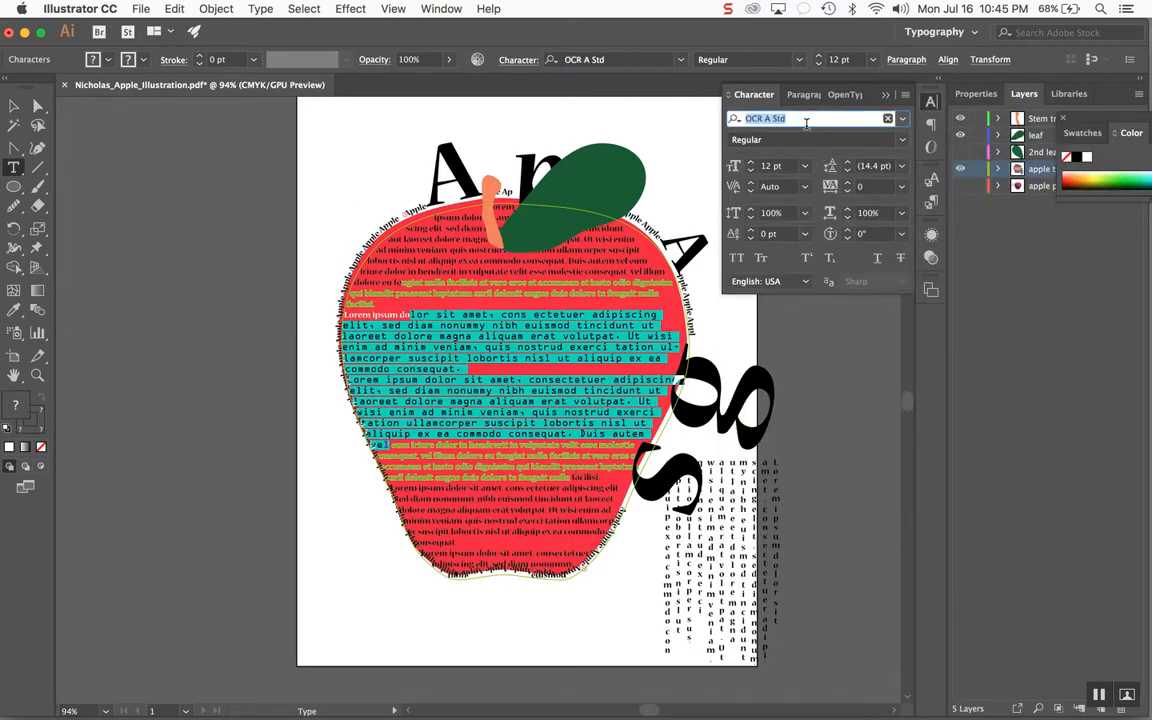
type("Onyx")
key("Down")
key("Down")
key("Down")
key("Down")
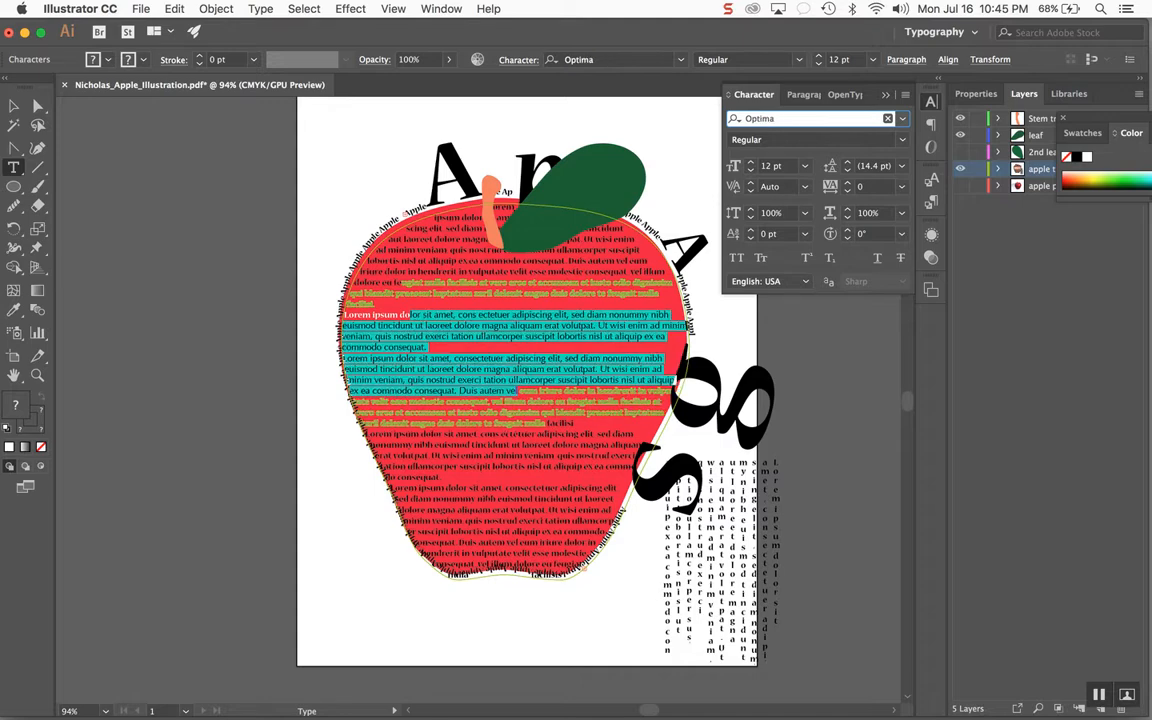
key("Down")
key("Down")
key("Down")
key("Down")
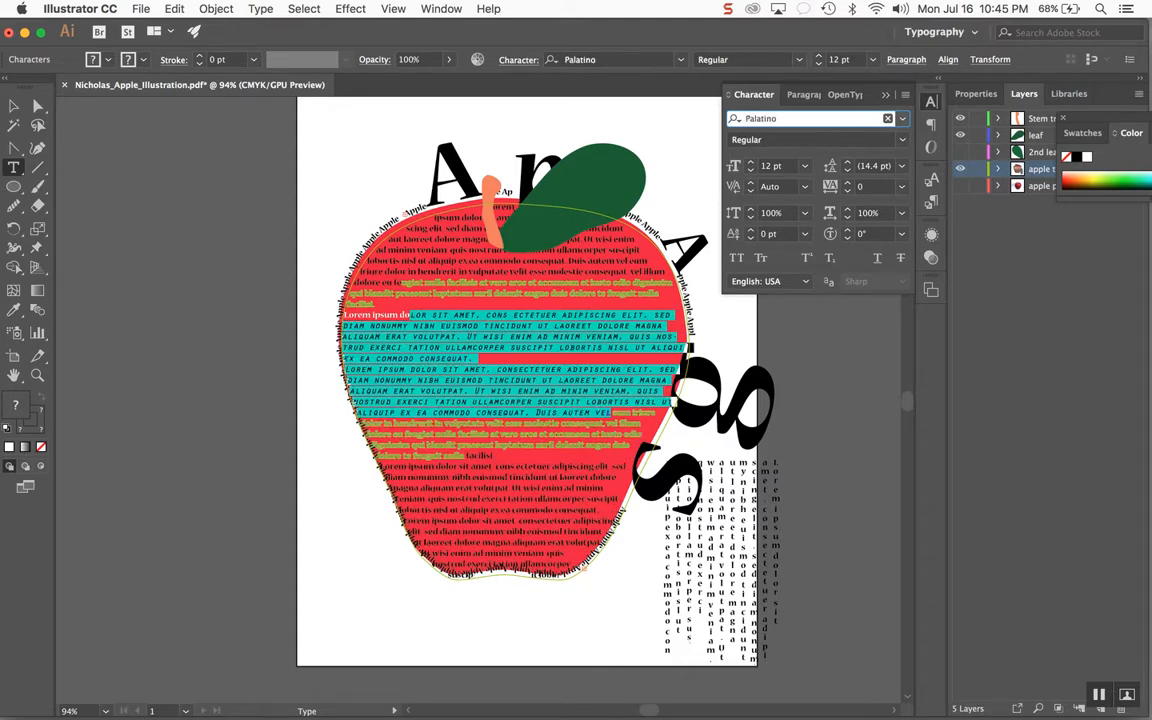
key("Down")
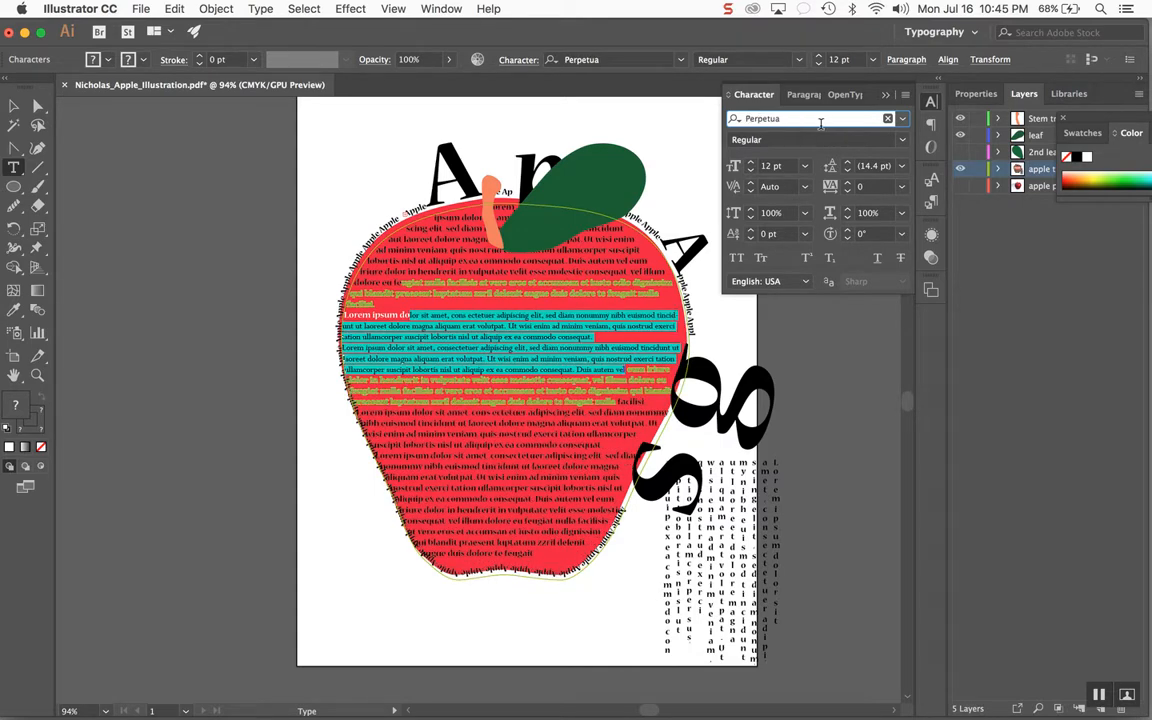
Change the selected text's font to Source Serif Variable, then search the fonts for Josephine.
left_click(902, 120)
left_click(838, 436)
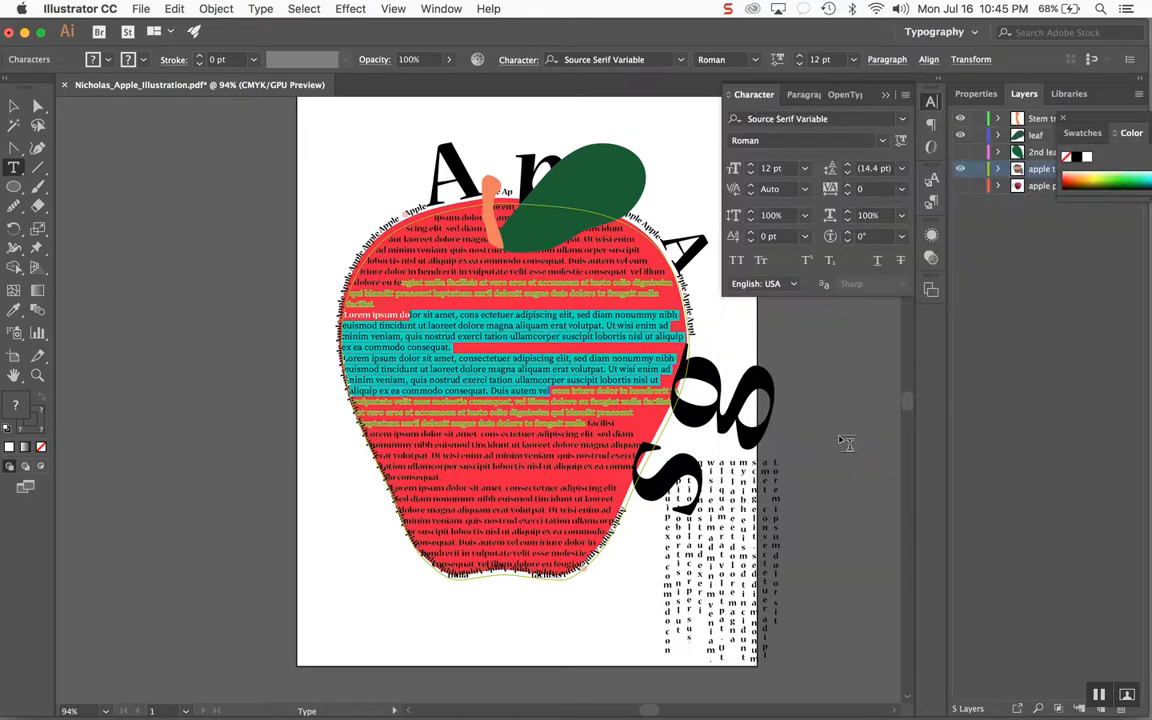
left_click(846, 119)
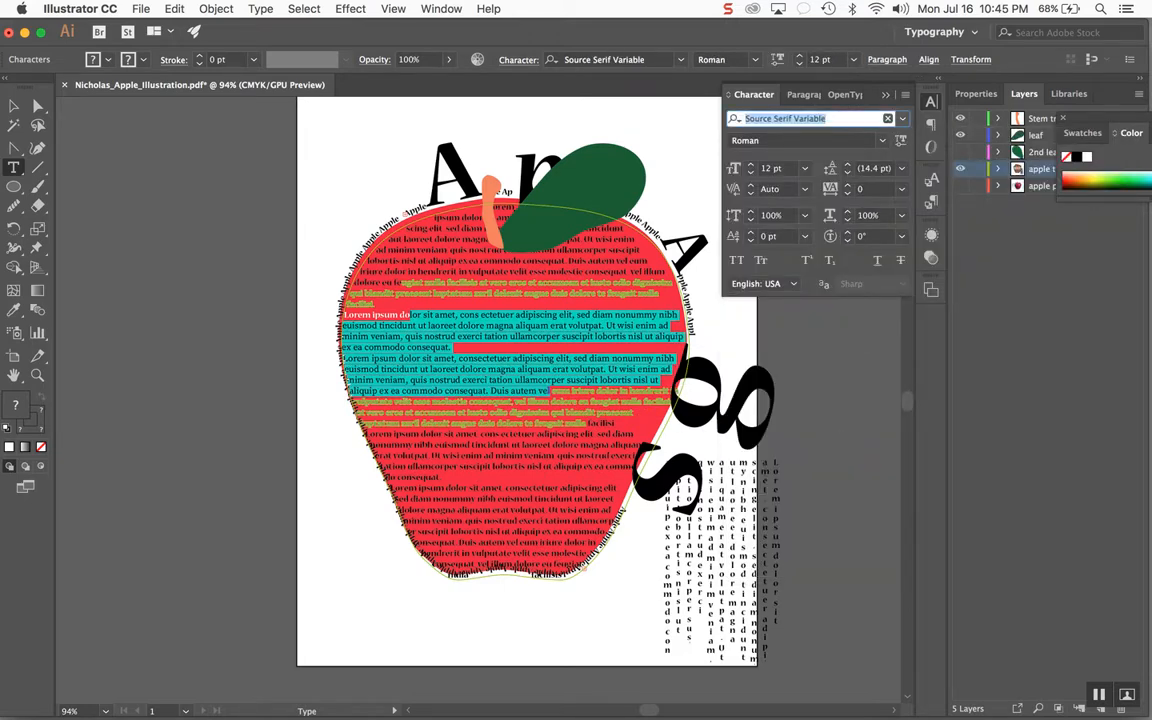
type("Josephine")
Enlarge the selected white text inside the apple to a font size of 24 pt.
left_click(784, 169)
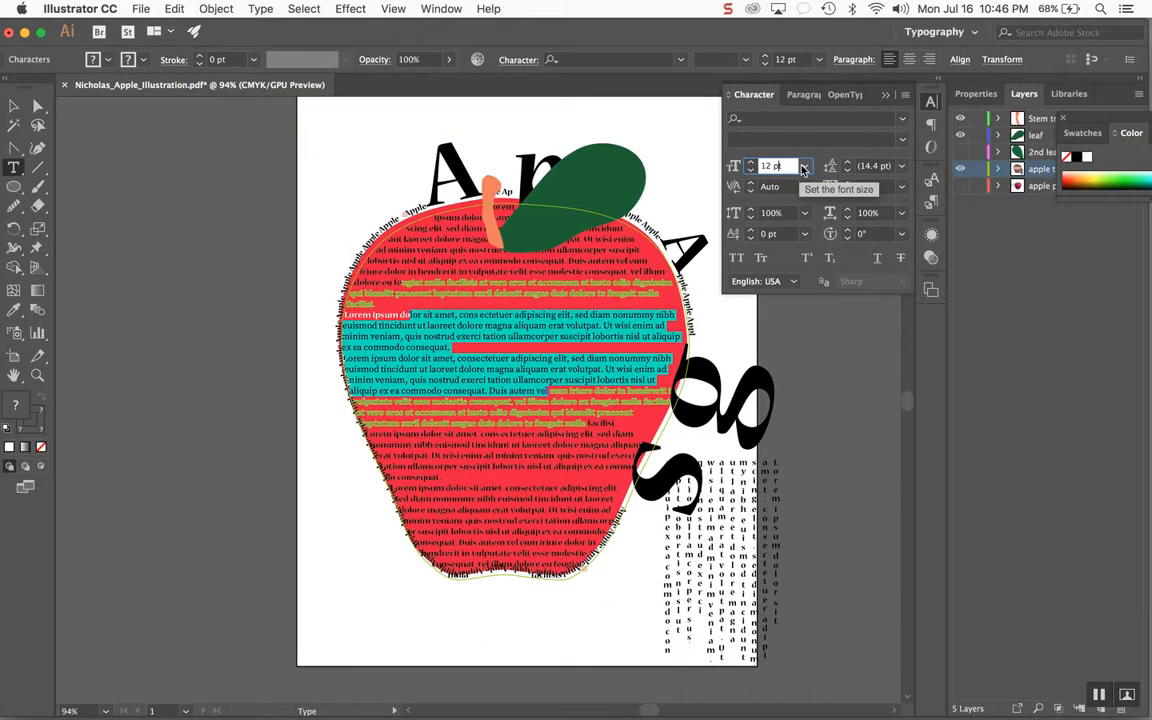
left_click(803, 168)
left_click(760, 348)
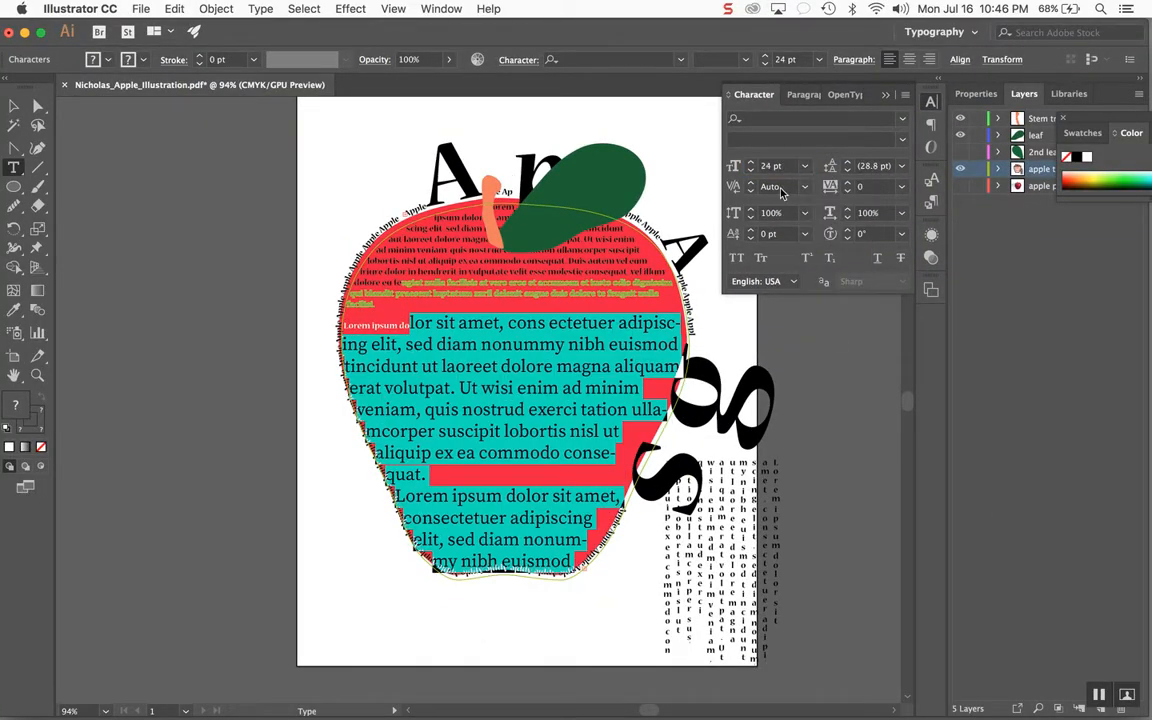
Vary the selected text's font size in 1 pt increments, trying sizes up to 31 pt and ending at 21 pt.
left_click(780, 167)
key("Up")
key("Up")
key("Up")
key("Up")
key("Up")
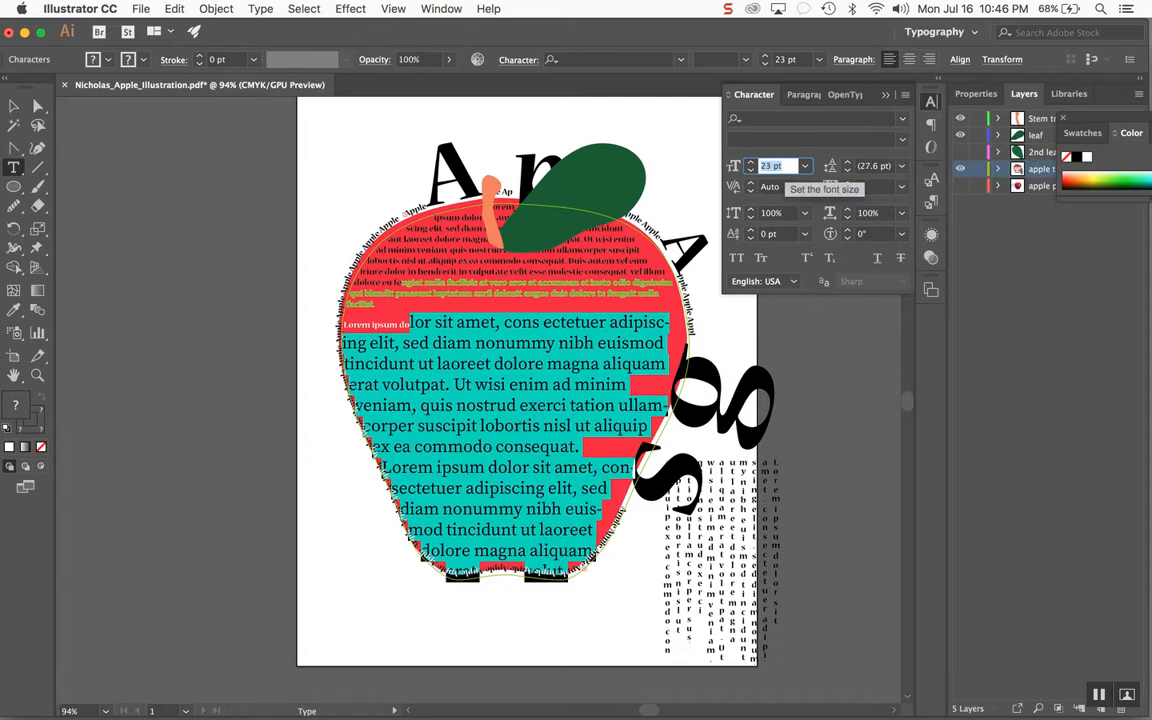
key("Down")
key("Down")
key("Down")
key("Down")
key("Down")
key("Down")
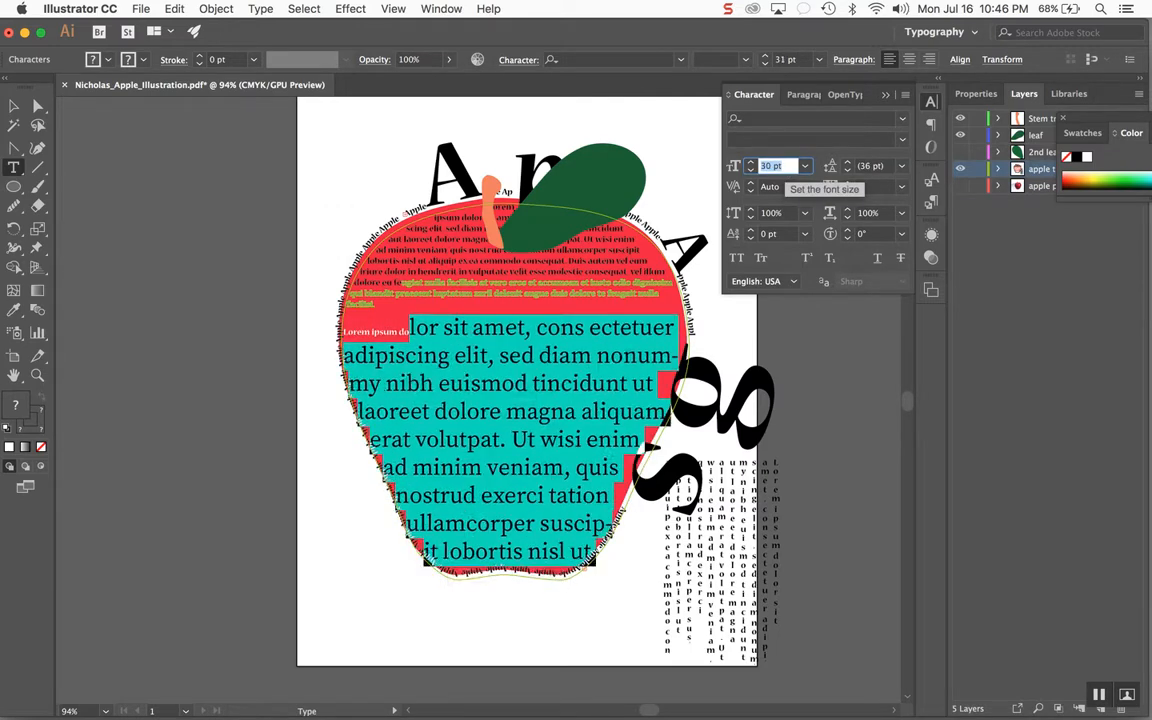
key("Down")
key("Down")
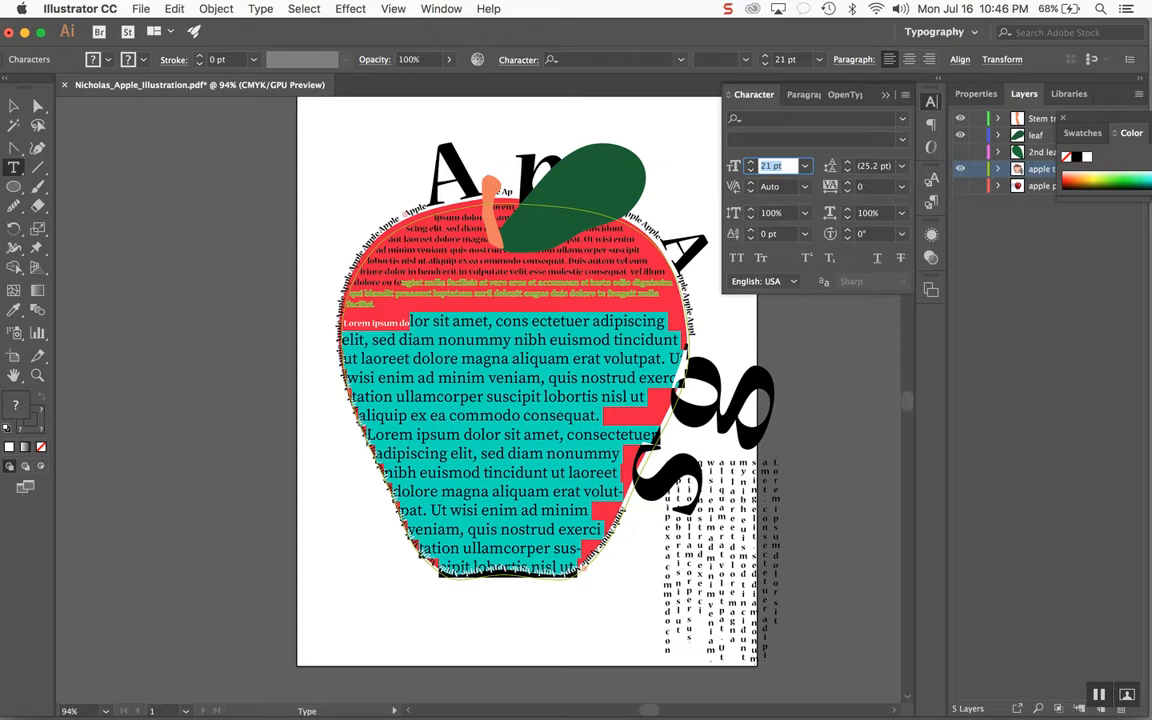
Try different leading values on the selected text, loosening it to 30 pt and tightening it to 11 pt.
left_click(873, 166)
type("26")
key("Return")
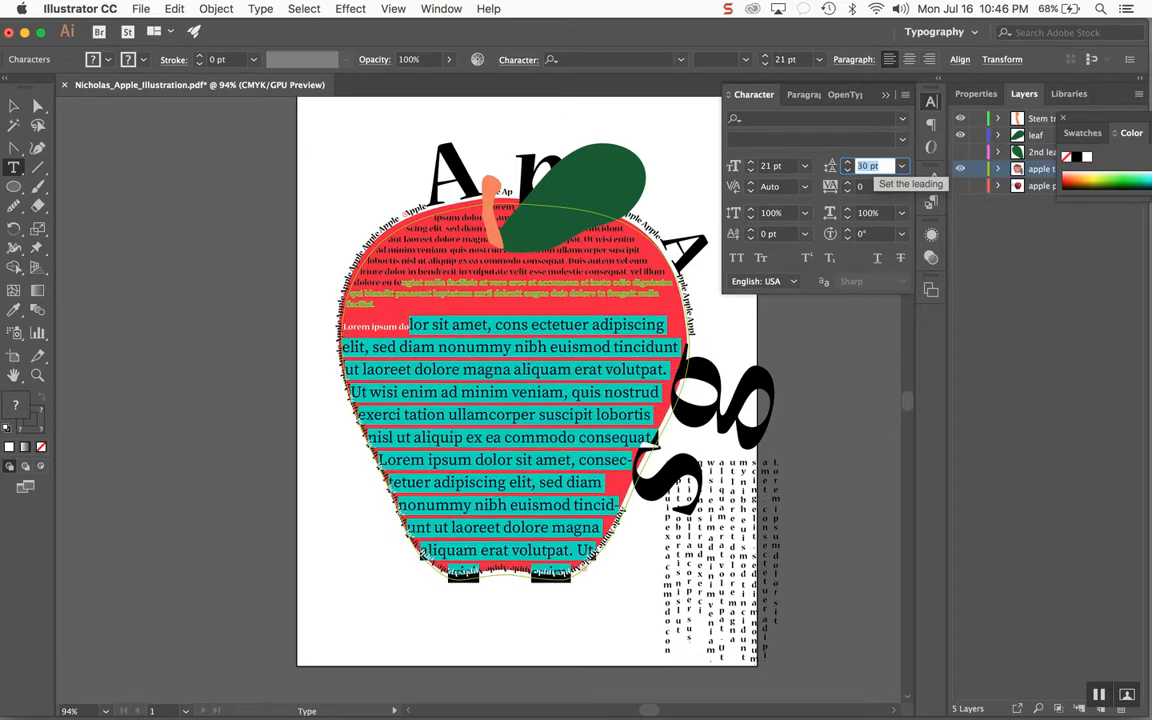
type("0.1")
key("Return")
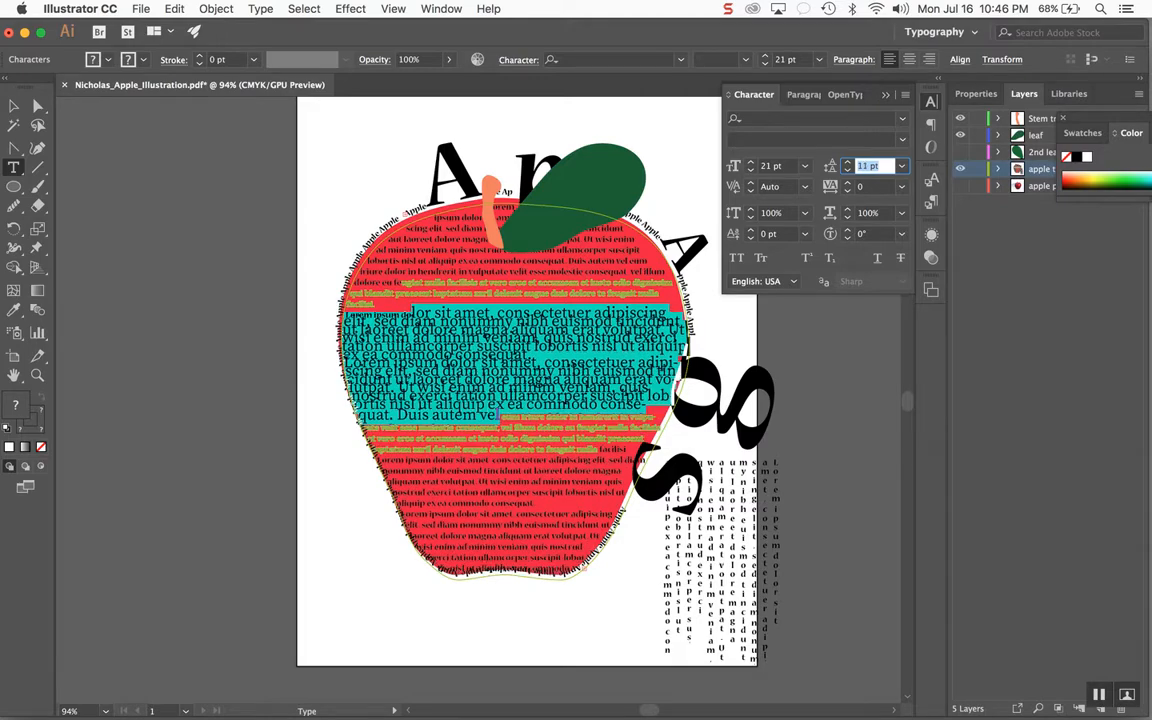
Increase the selected text's leading to 118 pt to exaggerate the space between lines.
key("Up")
key("Up")
key("Up")
key("Up")
key("Up")
key("Up")
key("Up")
key("Up")
key("shift+Up")
key("shift+Up")
key("shift+Up")
key("shift+Up")
key("shift+Up")
key("shift+Up")
key("shift+Up")
key("shift+Up")
key("shift+Up")
key("Up")
key("Up")
key("Up")
key("Up")
key("Up")
key("Up")
key("Up")
key("Up")
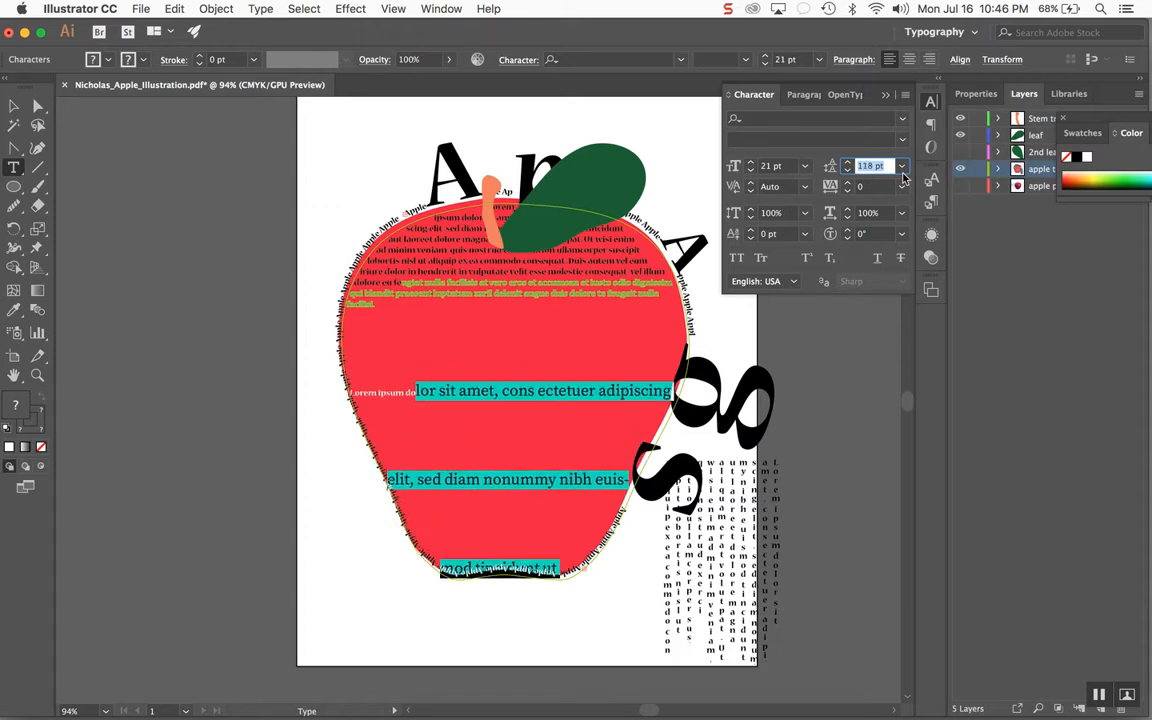
Reset the selected text's leading to Auto, then try values around 28 pt and end at 21 pt.
left_click(902, 166)
left_click(897, 184)
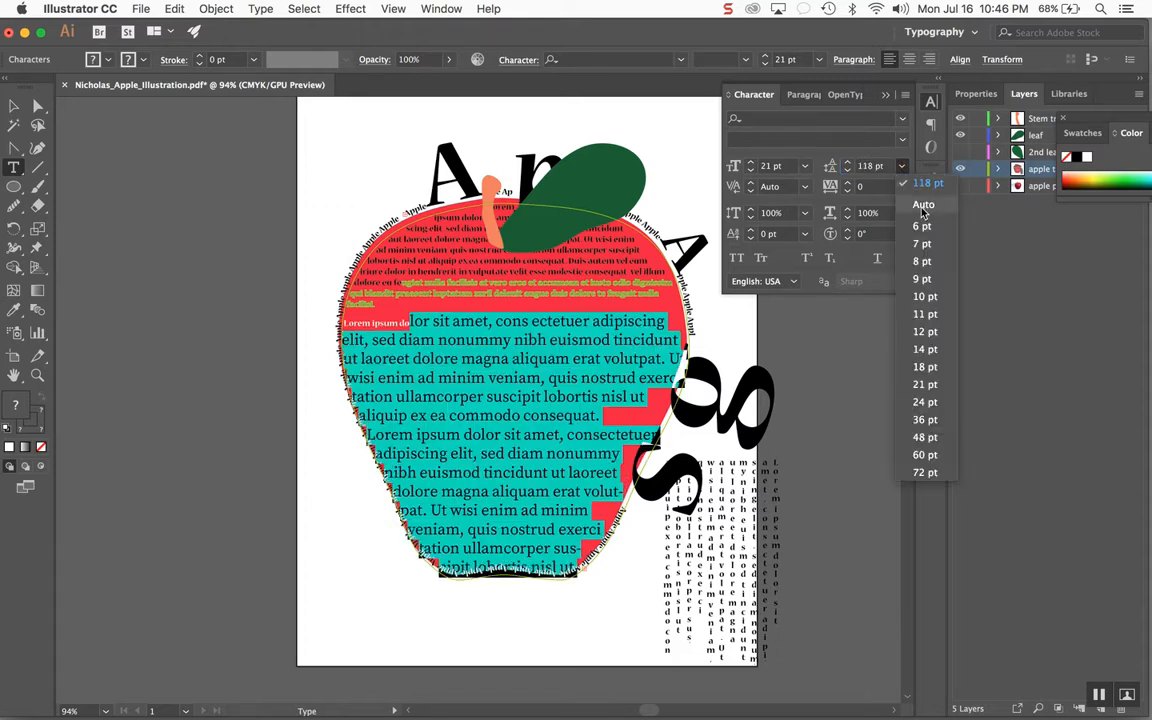
left_click(883, 170)
key("Up")
key("Up")
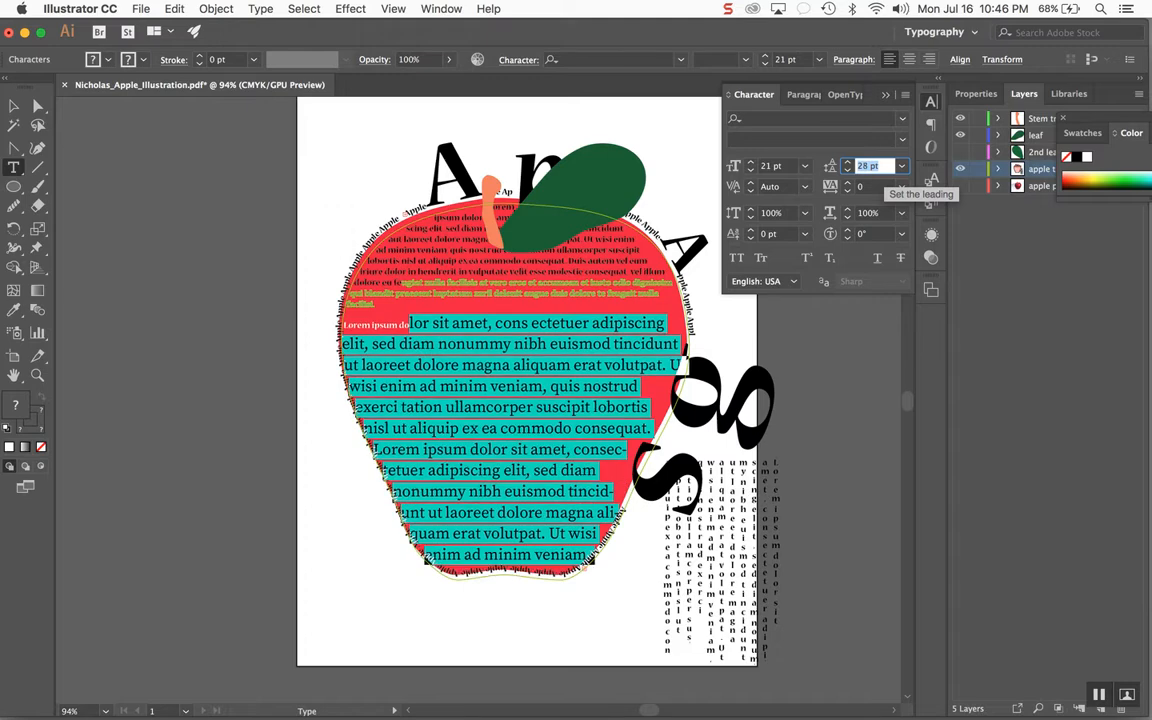
key("Down")
key("Down")
key("Down")
key("Down")
key("Down")
key("Down")
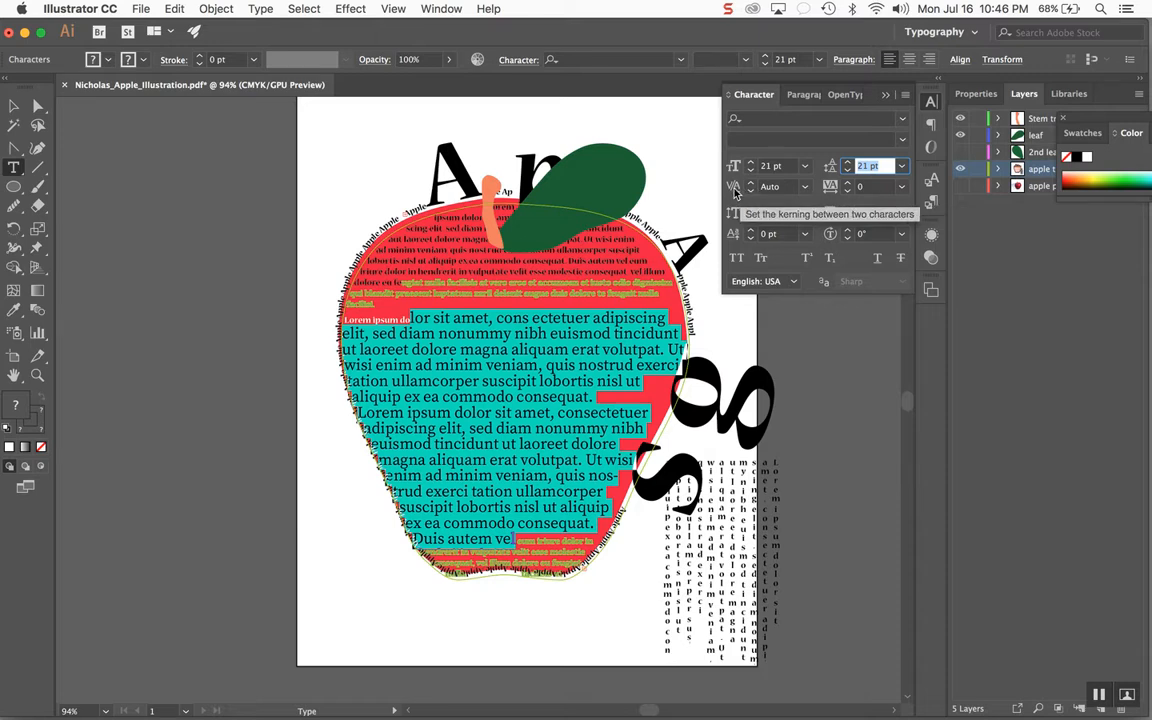
Set the kerning of the selected text to Optical.
left_click(804, 187)
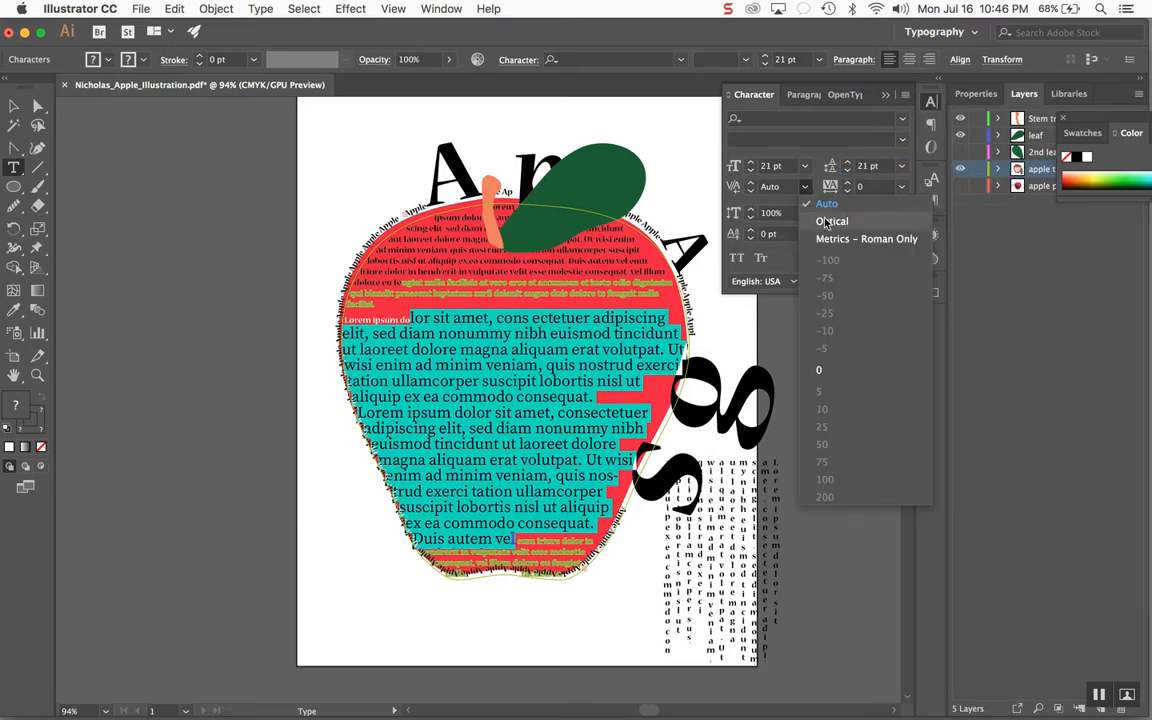
left_click(826, 222)
left_click(804, 187)
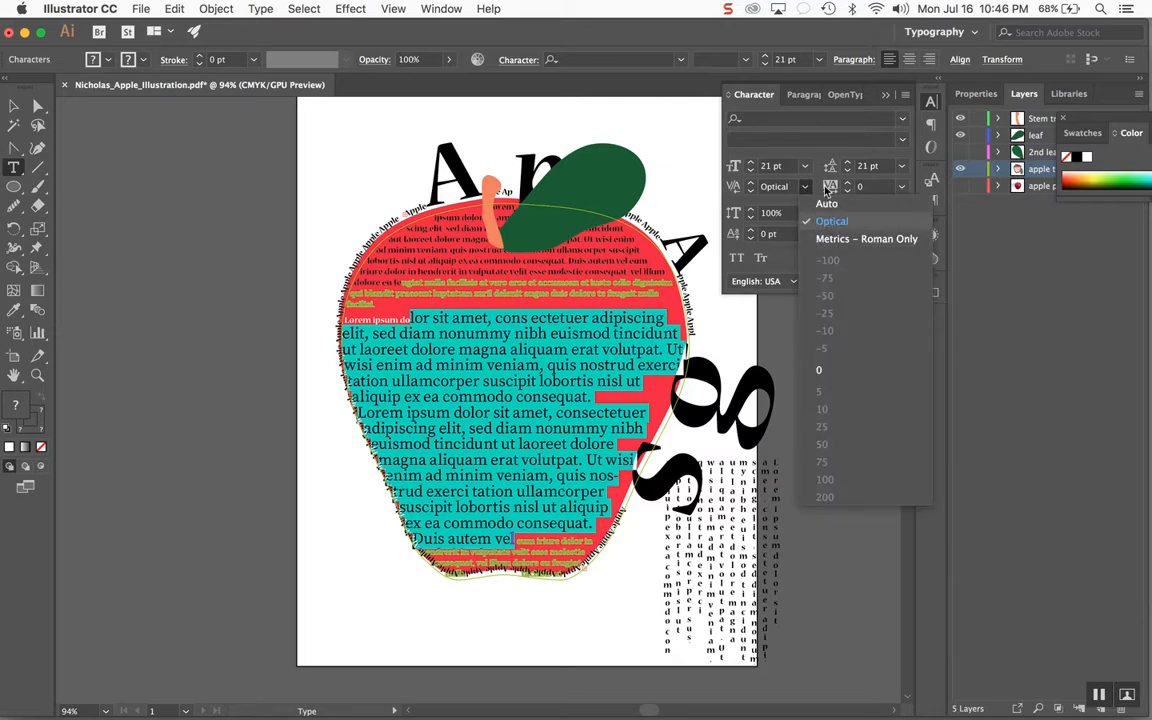
left_click(826, 216)
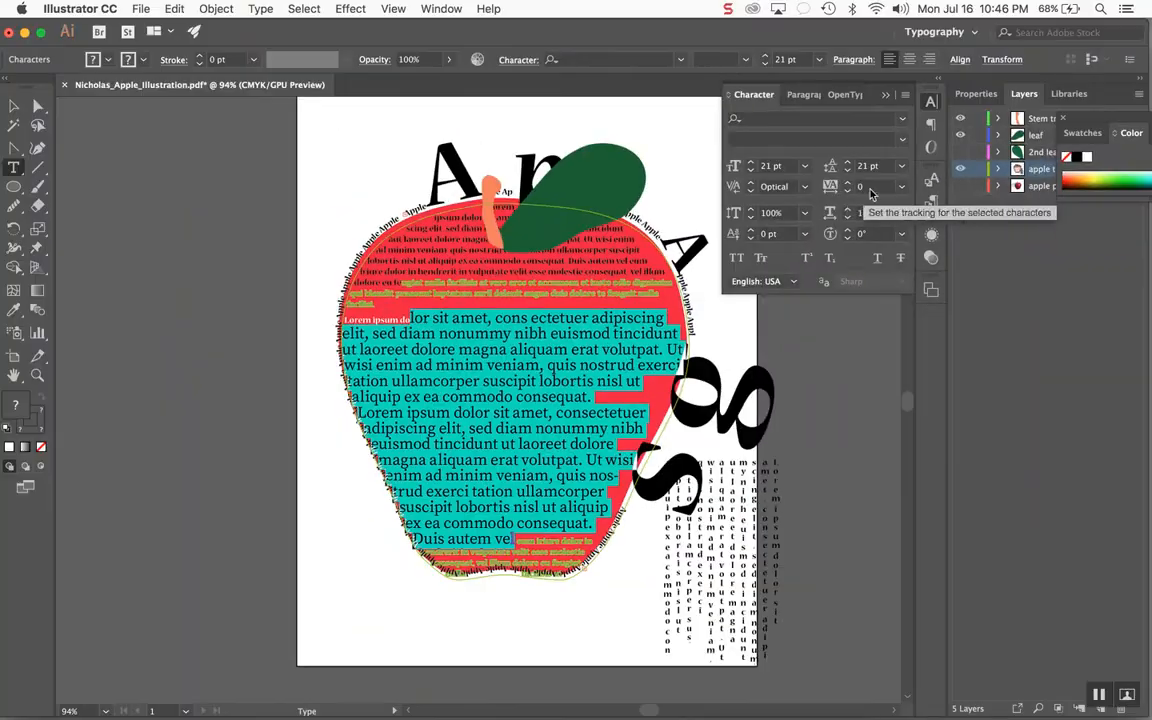
Try looser tracking on the selected text, raising it from 10 to 130 and lowering it to 110.
left_click(904, 188)
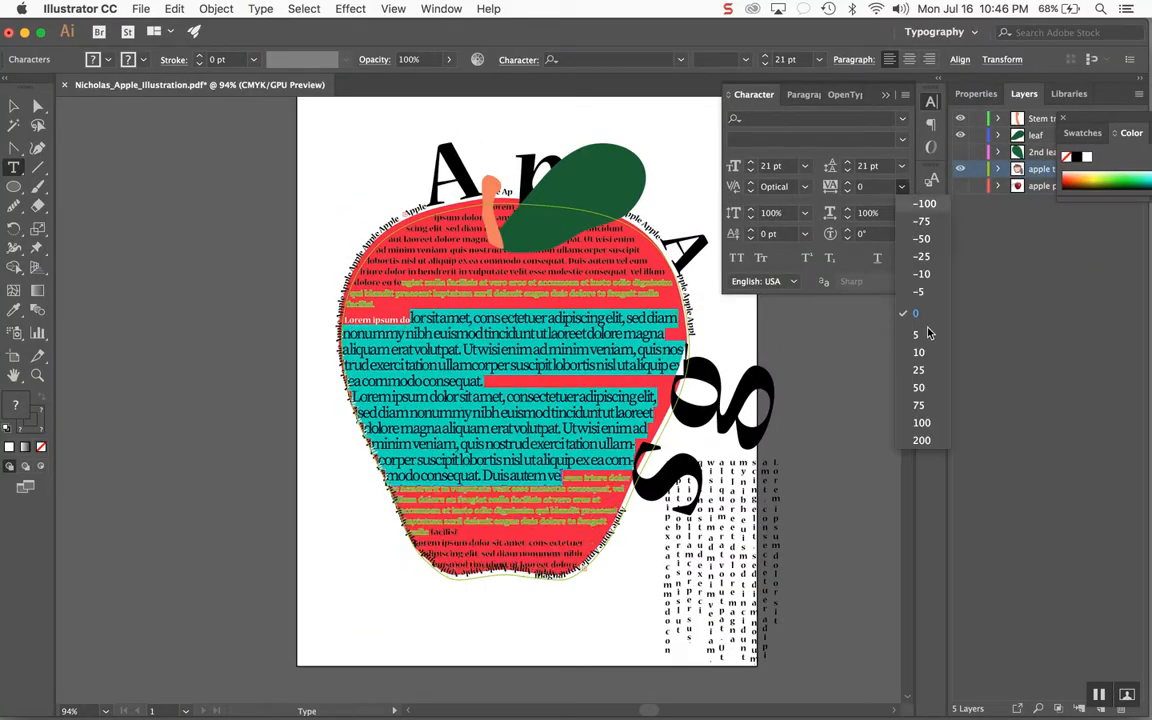
left_click(920, 353)
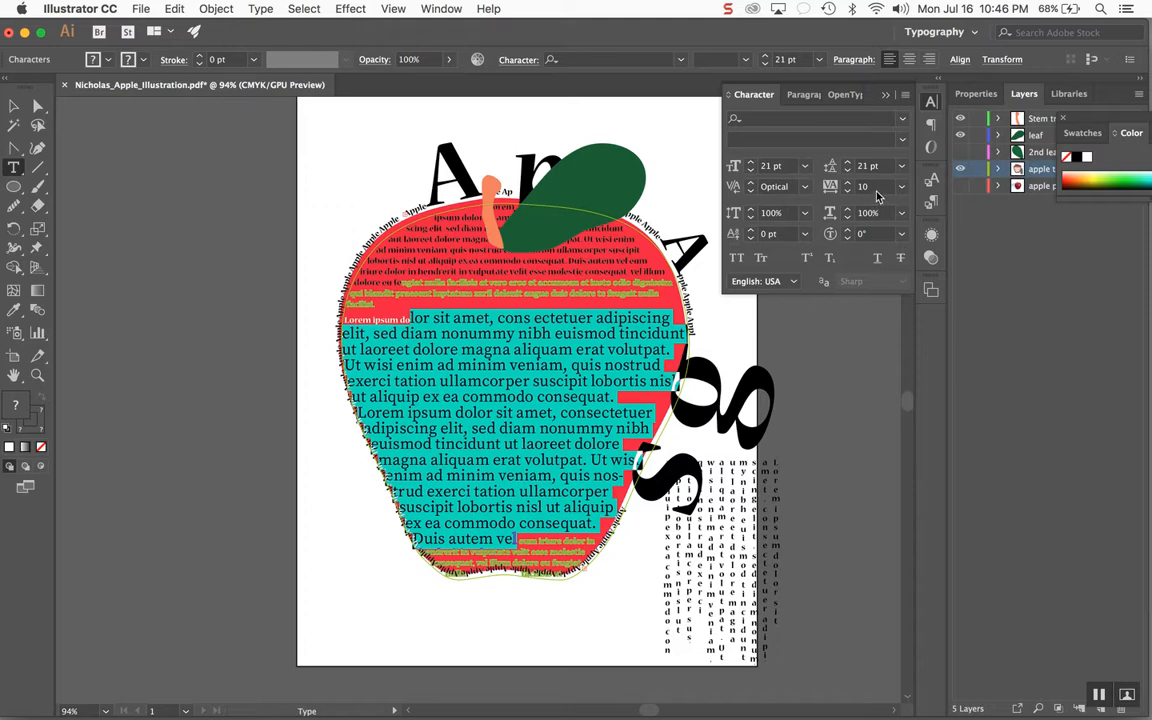
left_click(872, 187)
type("40")
key("Return")
key("Up")
key("Up")
key("Up")
key("Up")
key("Up")
key("Up")
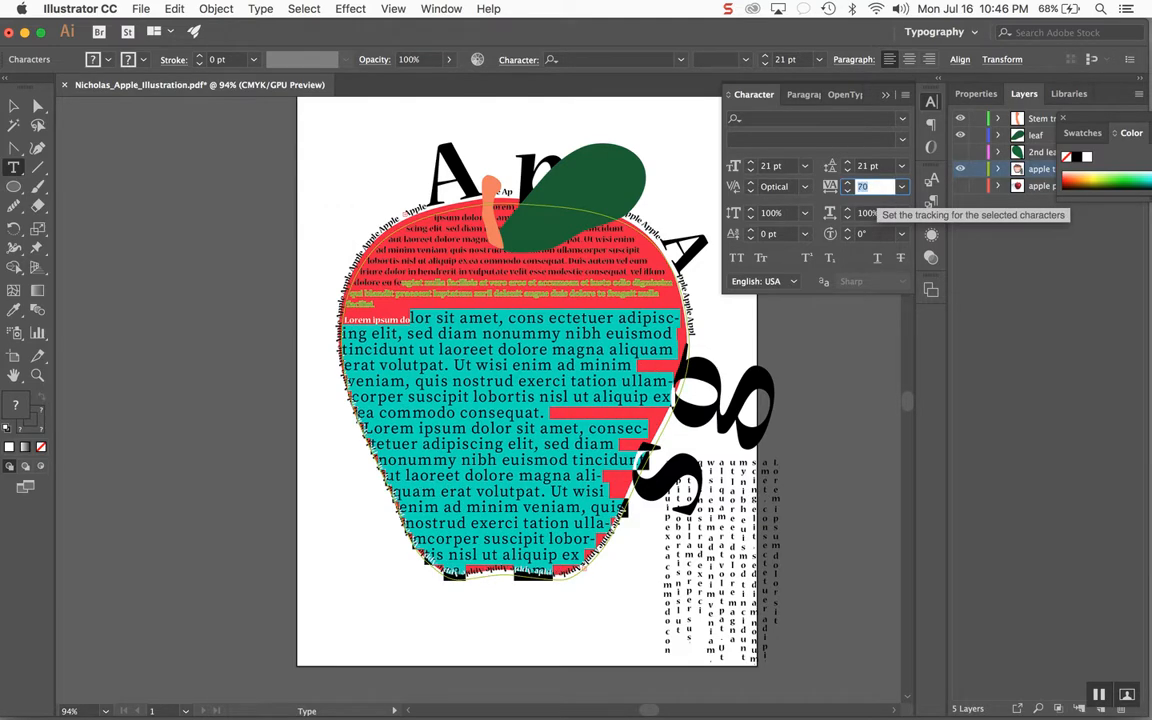
key("Up")
key("Up")
key("Up")
key("Up")
key("Up")
key("Up")
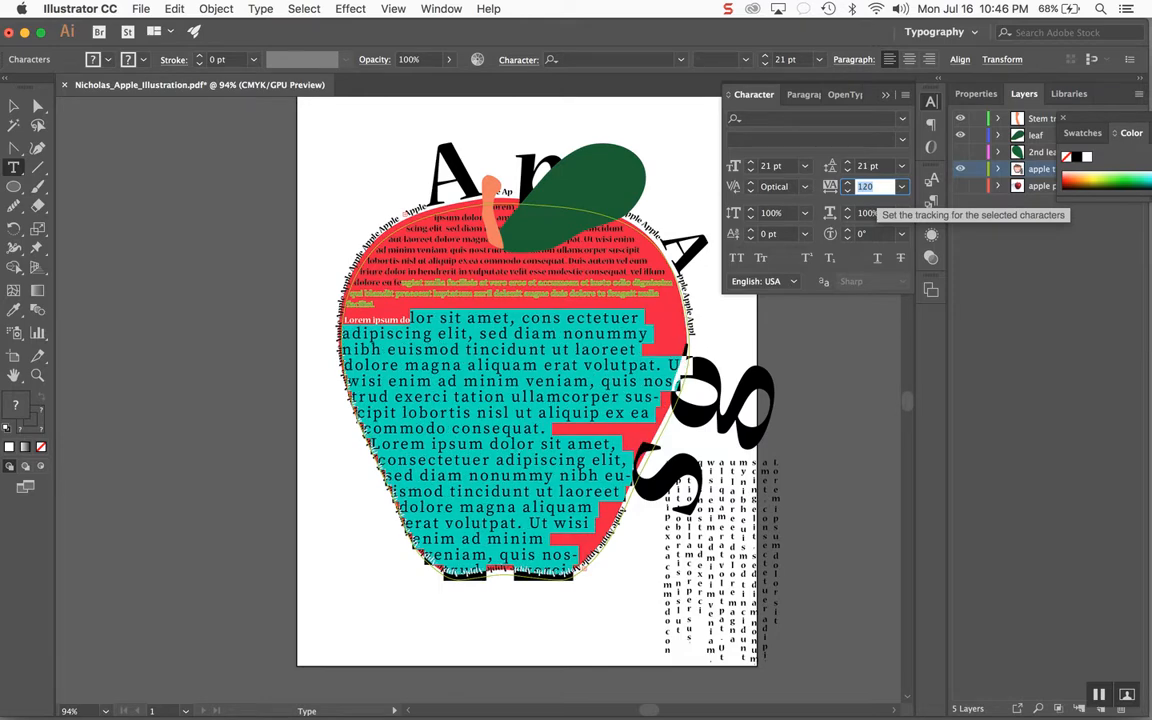
key("Down")
key("Down")
key("Down")
key("Down")
key("Down")
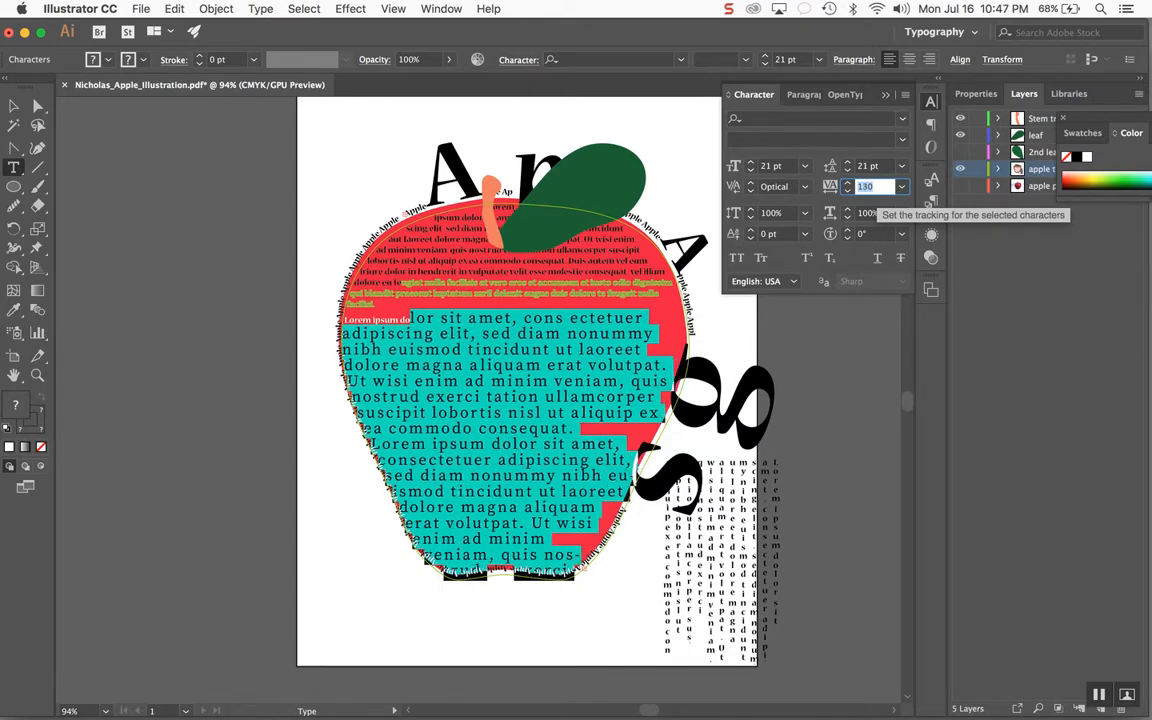
Set the selected text's tracking to -100, then tighten it further to at least -120.
left_click(904, 188)
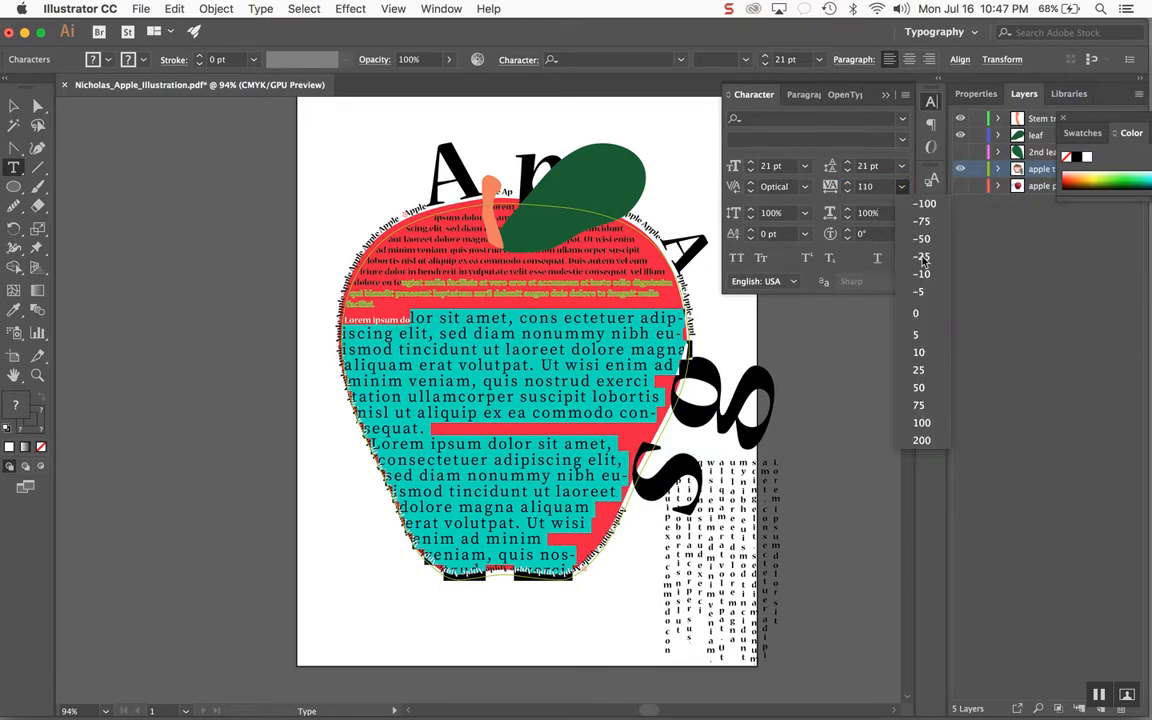
left_click(924, 204)
left_click(885, 188)
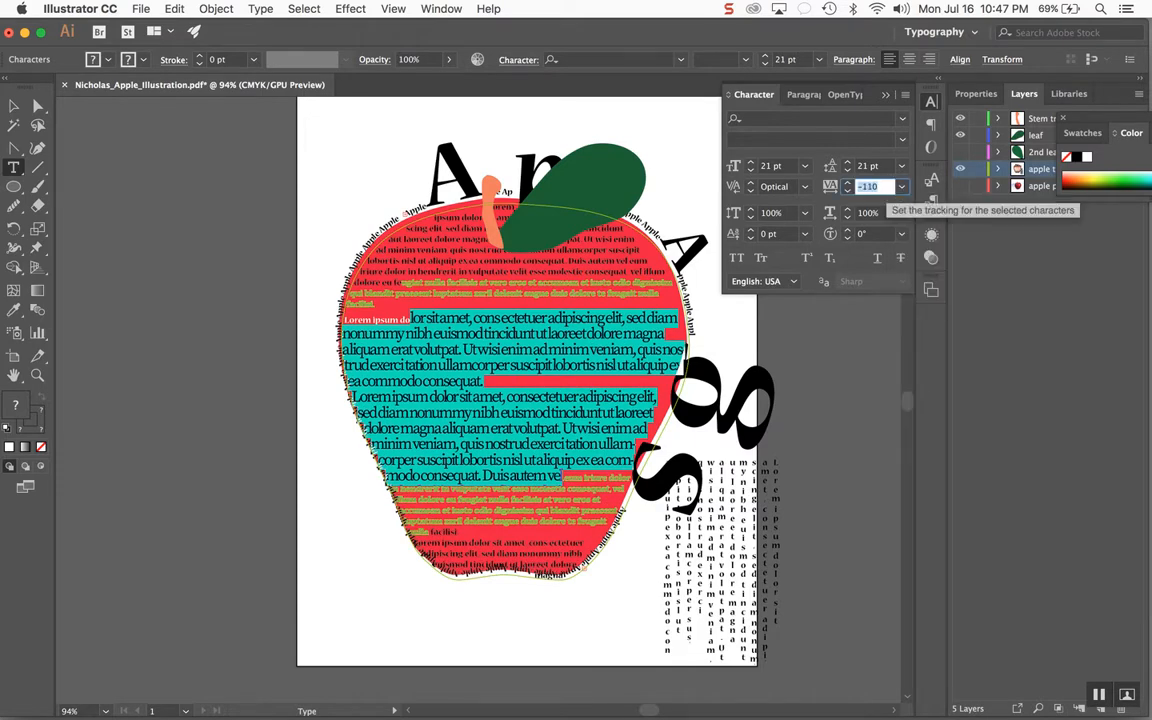
key("Down")
key("Down")
key("Down")
Loosen the selected text's tracking gradually from the negative values to 40.
key("Up")
key("Up")
key("Up")
key("Up")
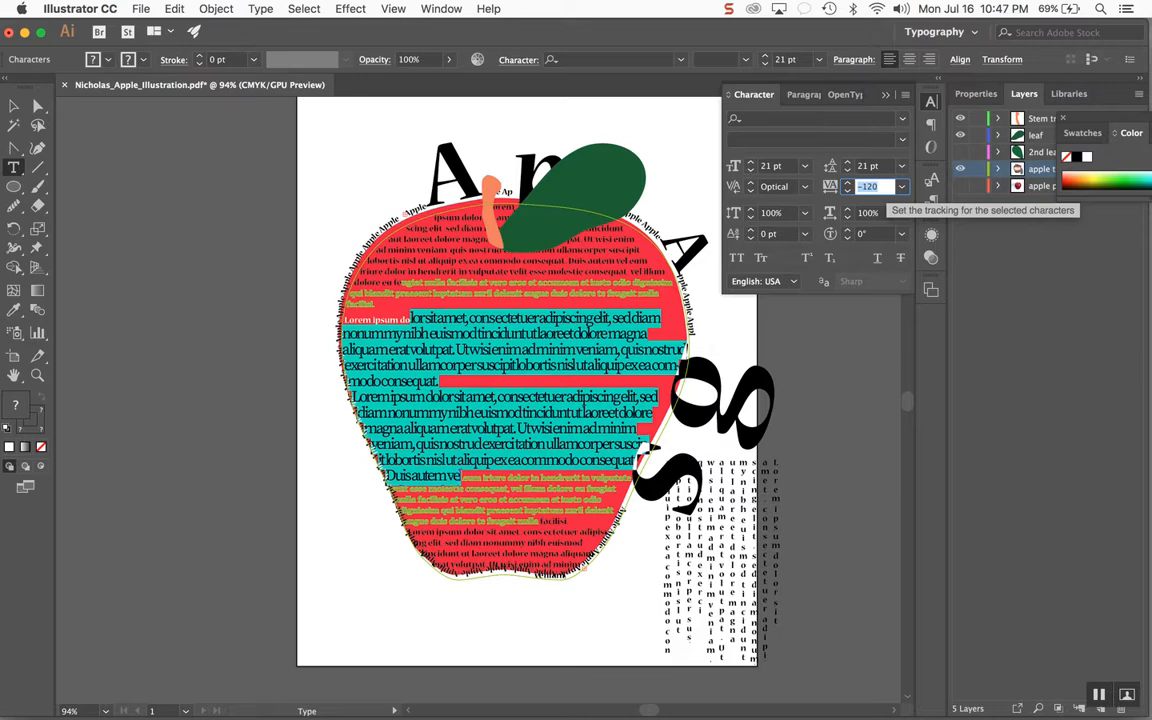
key("Up")
key("Up")
key("Up")
key("Up")
key("Up")
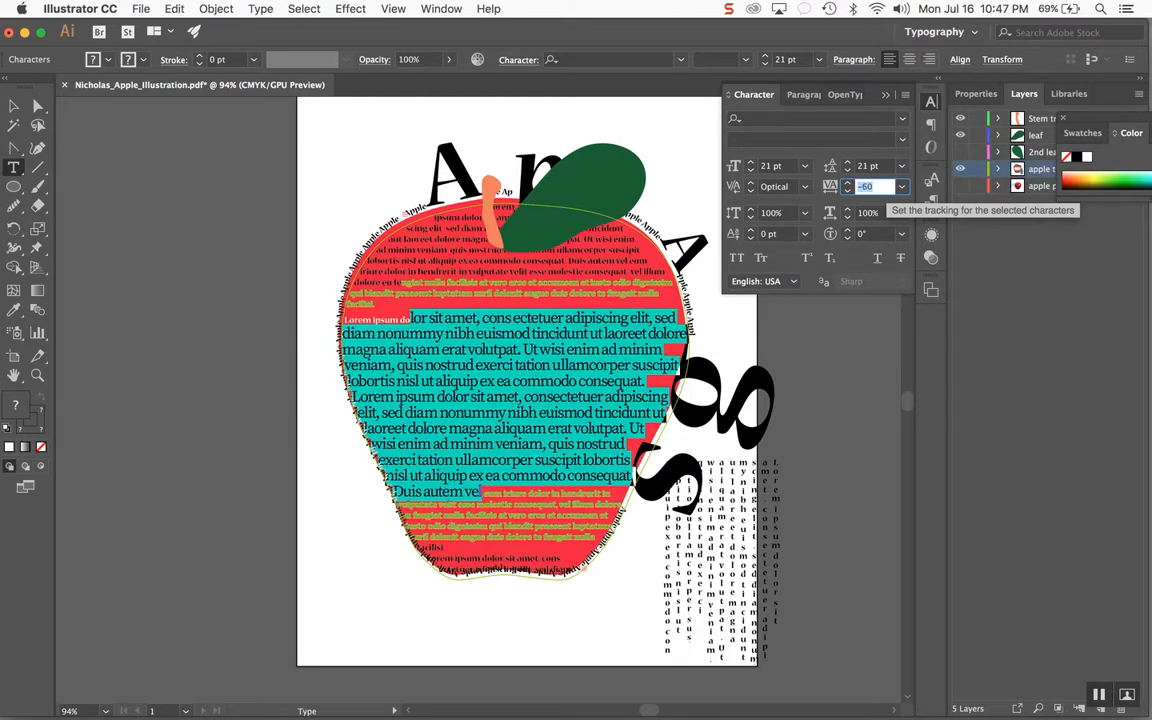
key("Up")
key("Up")
key("Up")
key("Up")
key("Up")
key("Up")
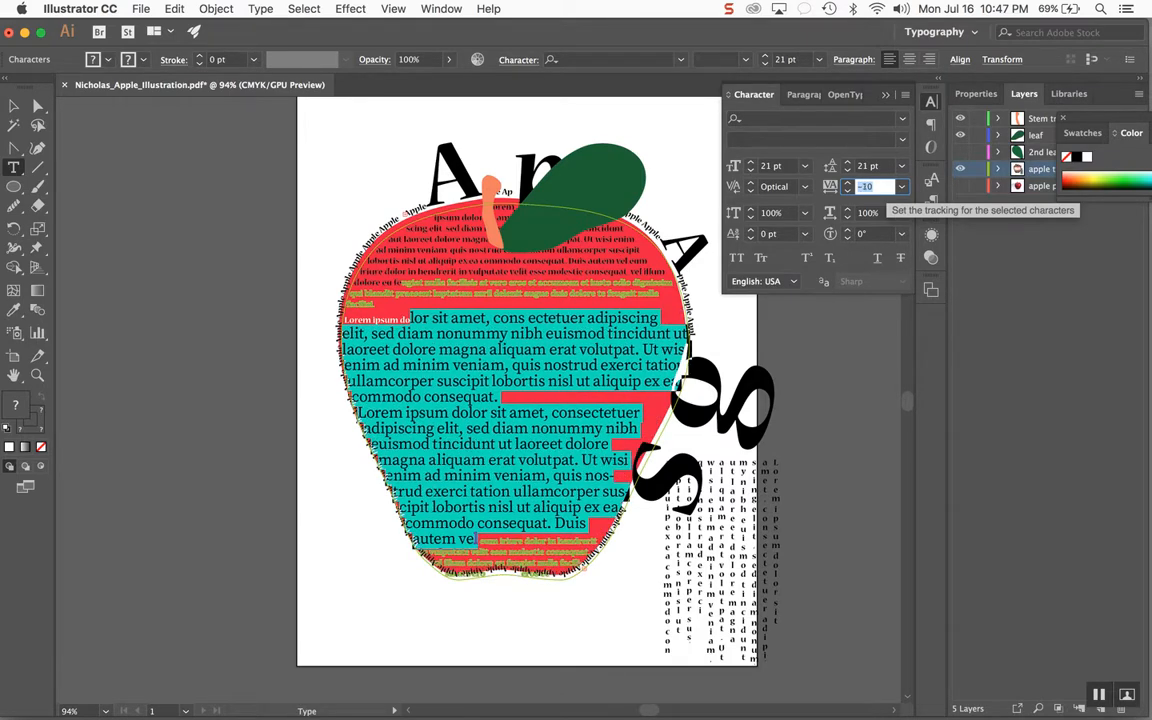
key("Up")
key("Up")
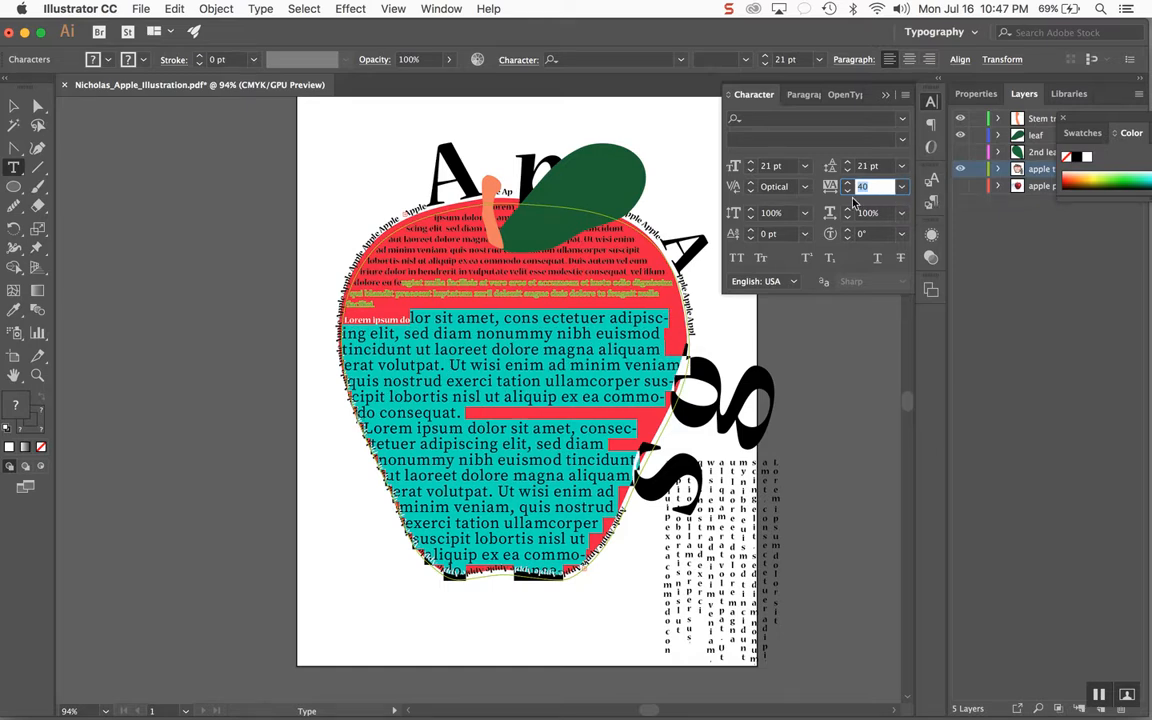
Place the insertion point between the c and t of "ectetuer" and raise that pair's kerning to 100.
left_click(560, 320)
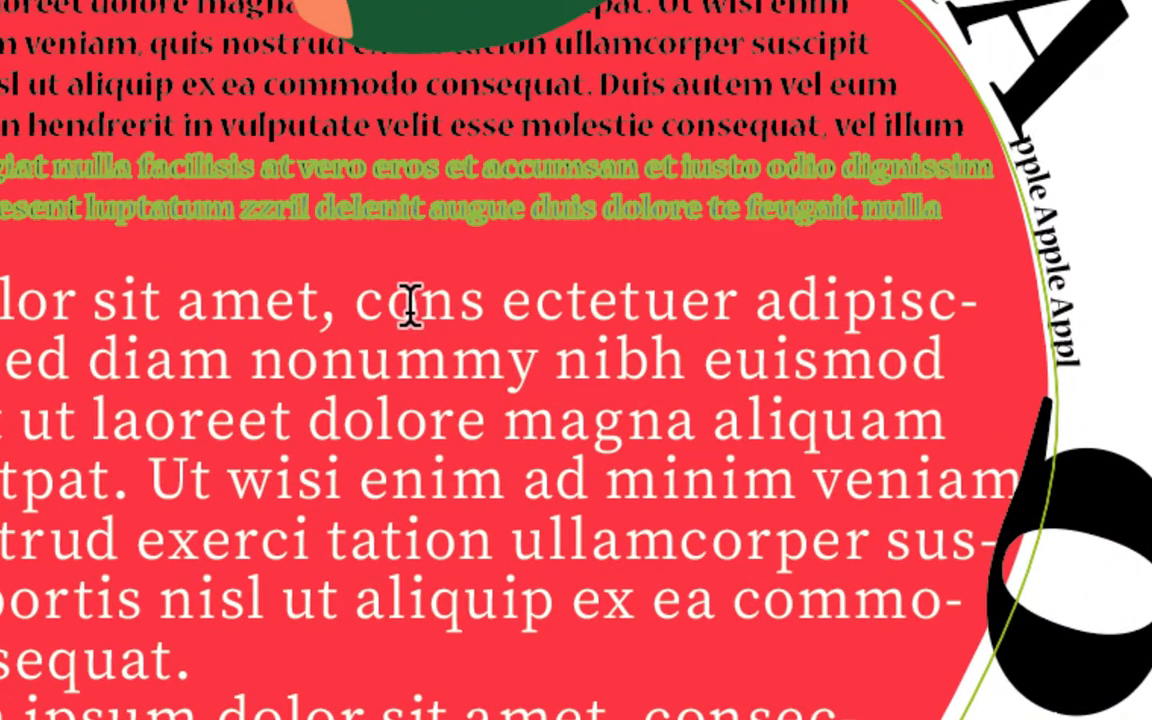
left_click(567, 303)
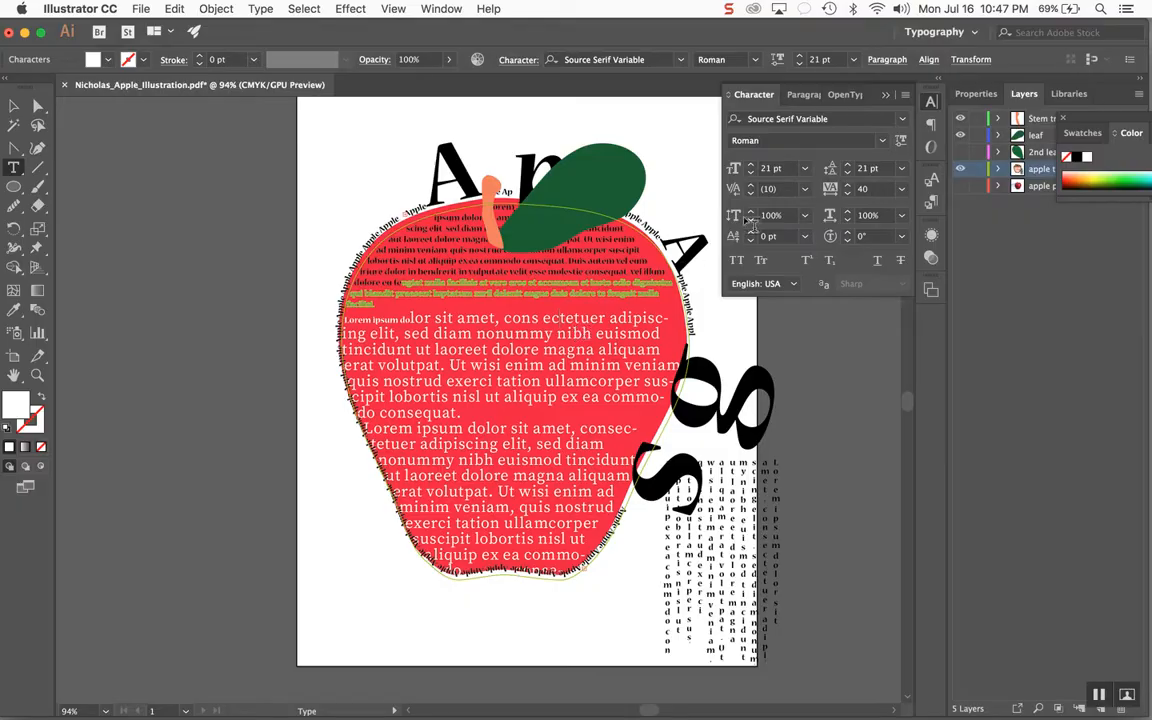
left_click(787, 192)
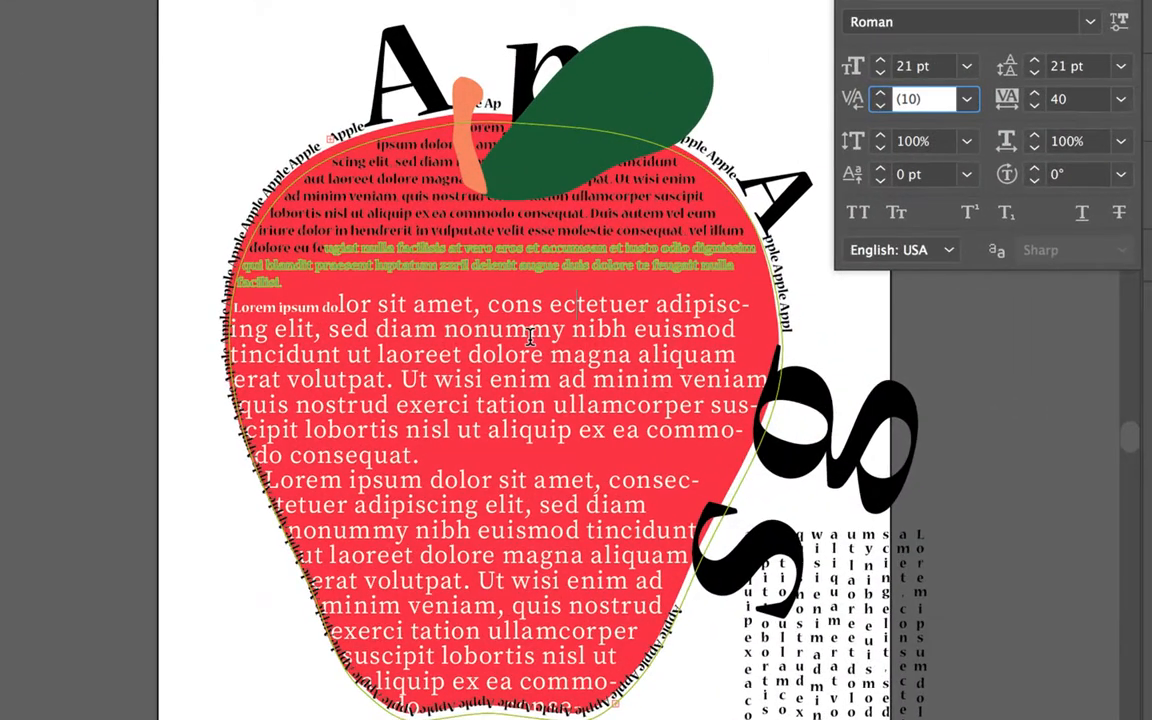
key("Up")
key("Up")
key("Up")
key("Up")
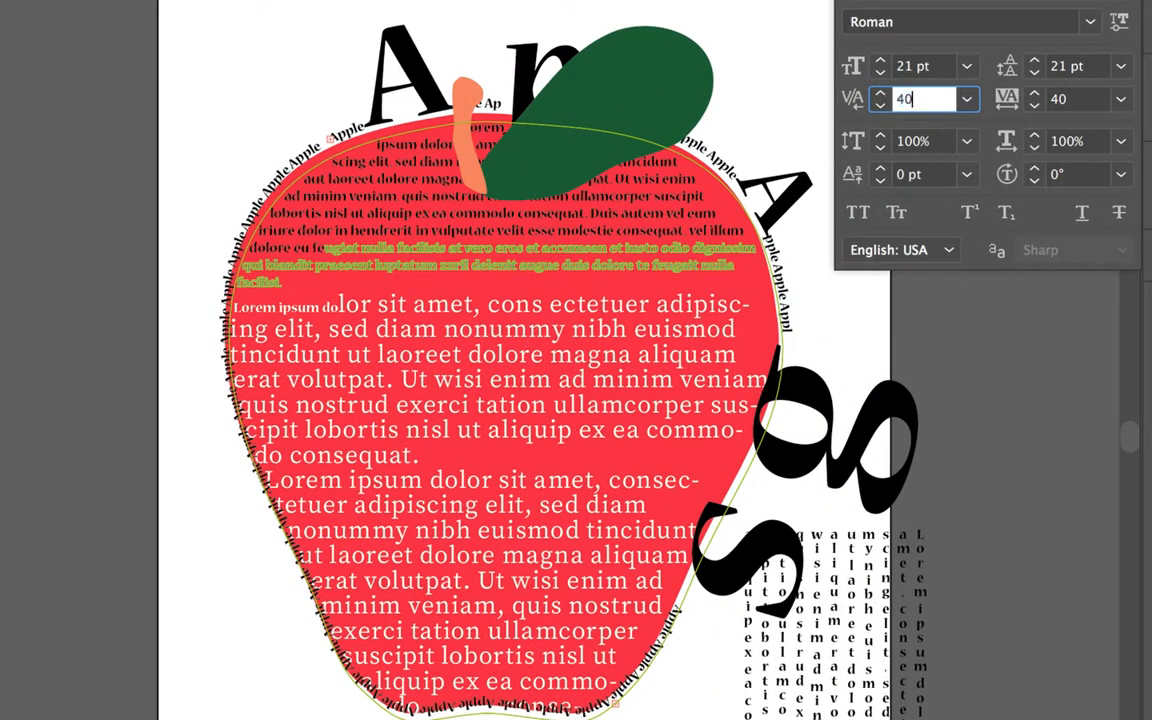
key("Up")
key("Up")
key("Up")
key("Up")
key("Up")
key("Up")
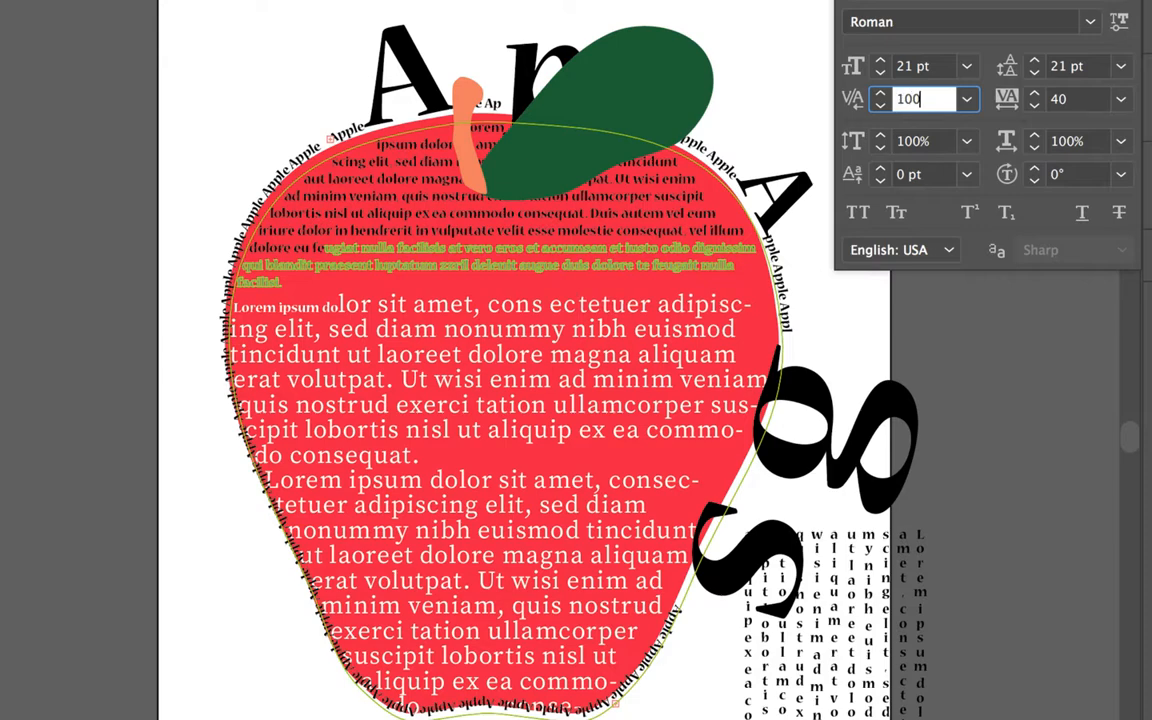
Widen the kerning between the c and t of "ectetuer" further, up to 380.
type("140")
key("Up")
key("Up")
key("Up")
key("Up")
key("Up")
key("Up")
key("Up")
key("Up")
key("Up")
key("Up")
key("Up")
key("Up")
key("Up")
key("Up")
key("Up")
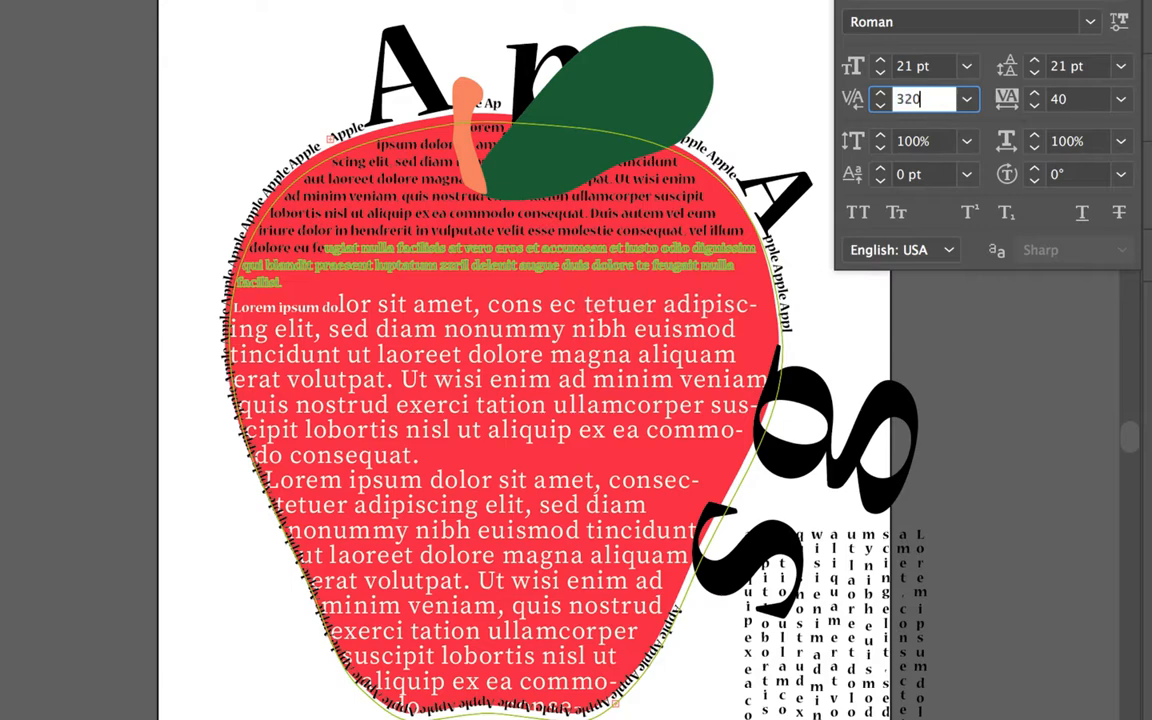
key("Up")
key("Up")
key("Up")
key("Up")
key("Up")
key("Up")
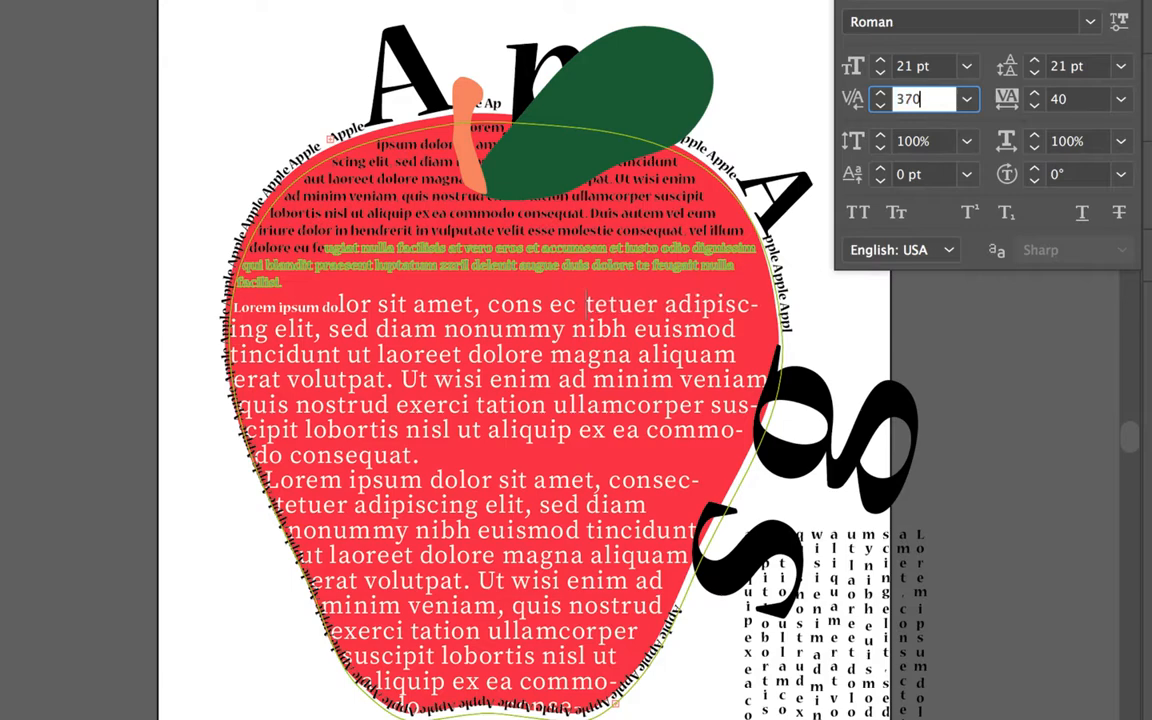
type("380")
Reduce the kerning between the c and t of "ectetuer" gradually to 270.
key("Down")
key("Down")
key("Down")
key("Down")
key("Down")
key("Down")
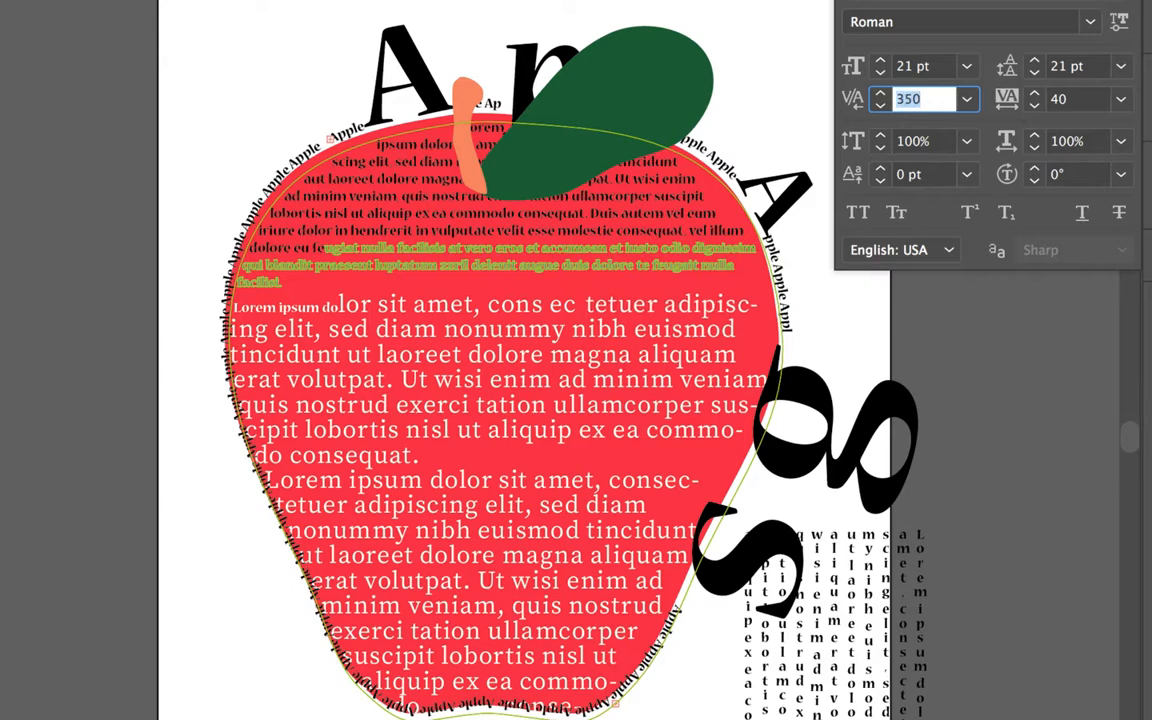
key("Down")
key("Down")
key("Down")
key("Down")
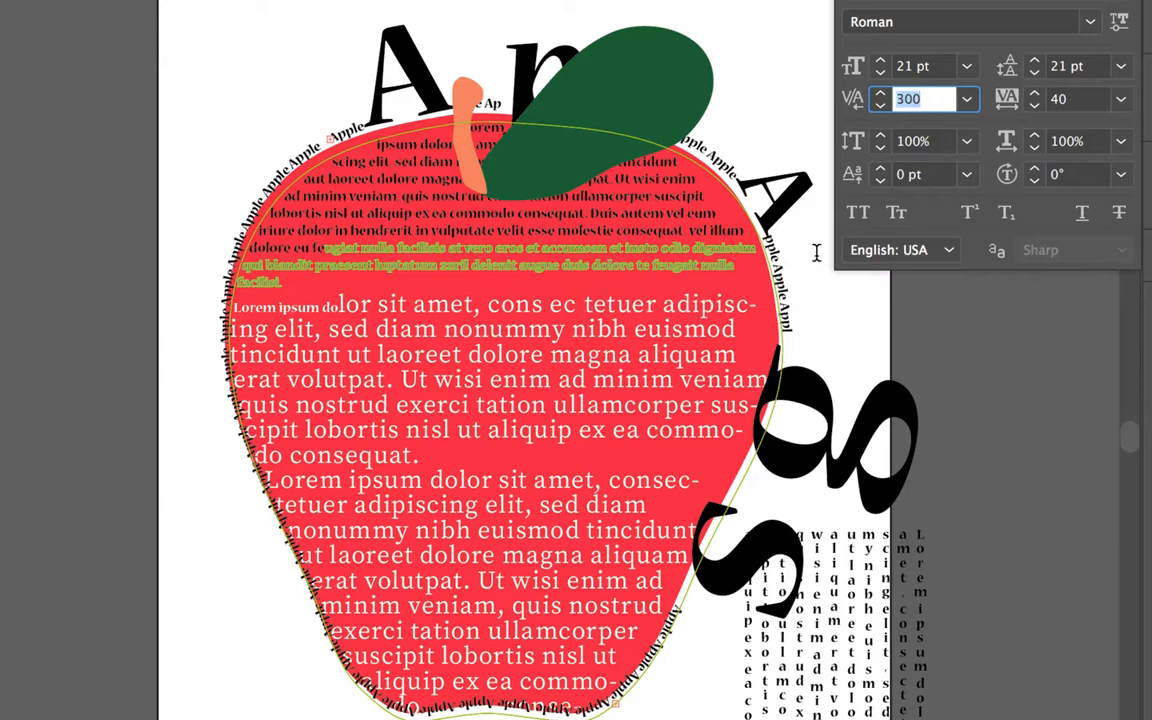
Apply the -100 kerning preset between the c and t of "ectetuer", and replace it with Optical kerning.
left_click(966, 98)
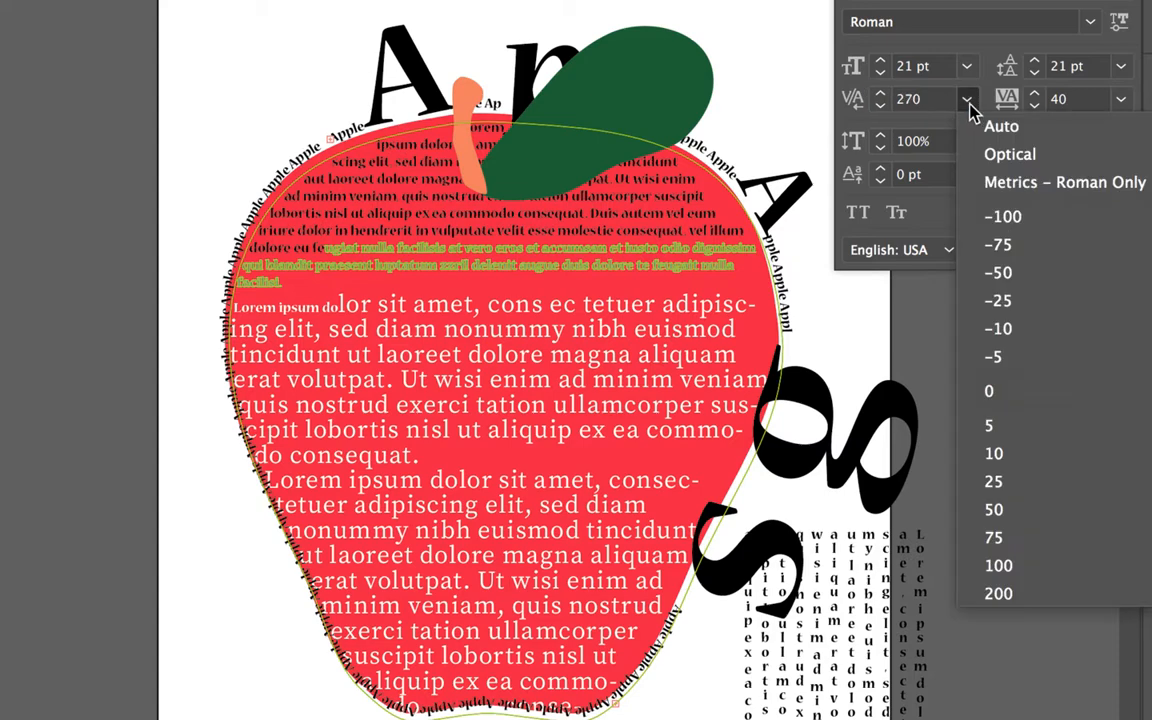
left_click(995, 218)
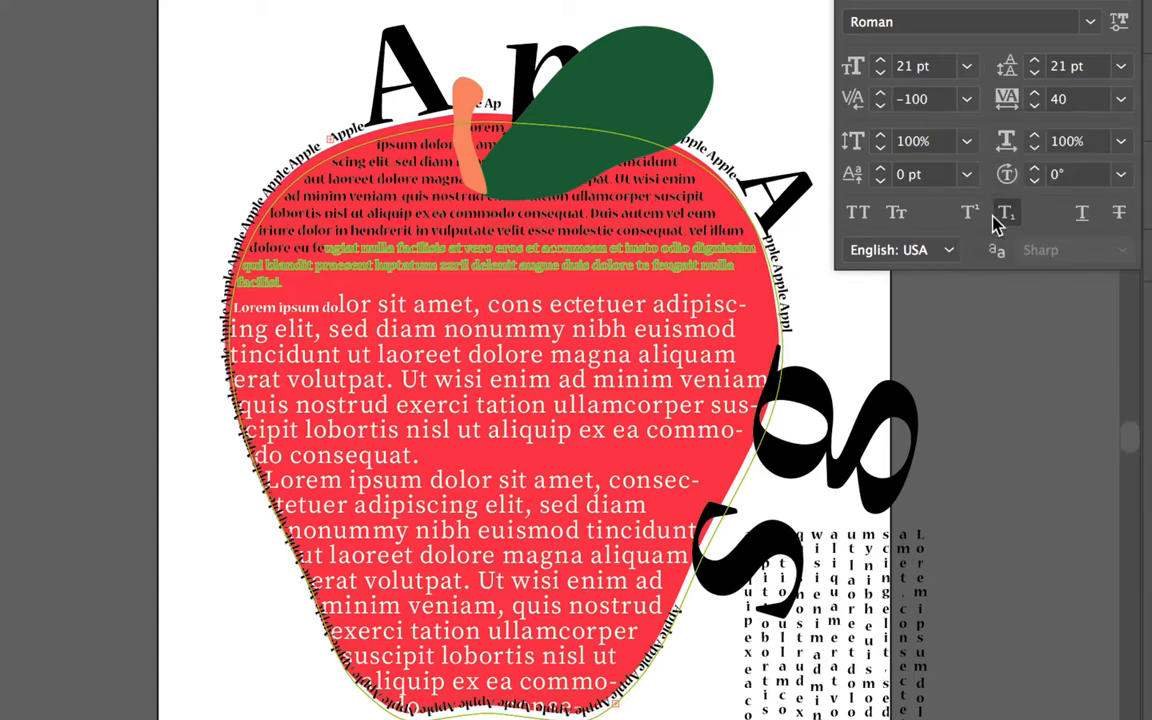
left_click(966, 98)
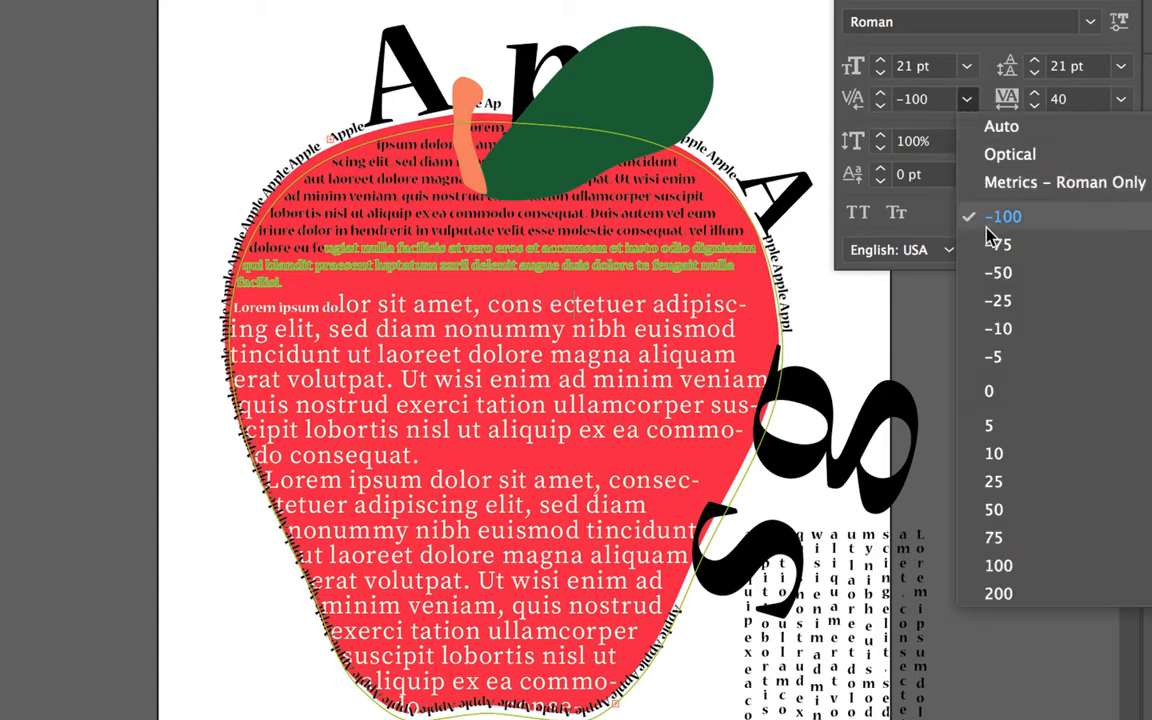
left_click(1006, 157)
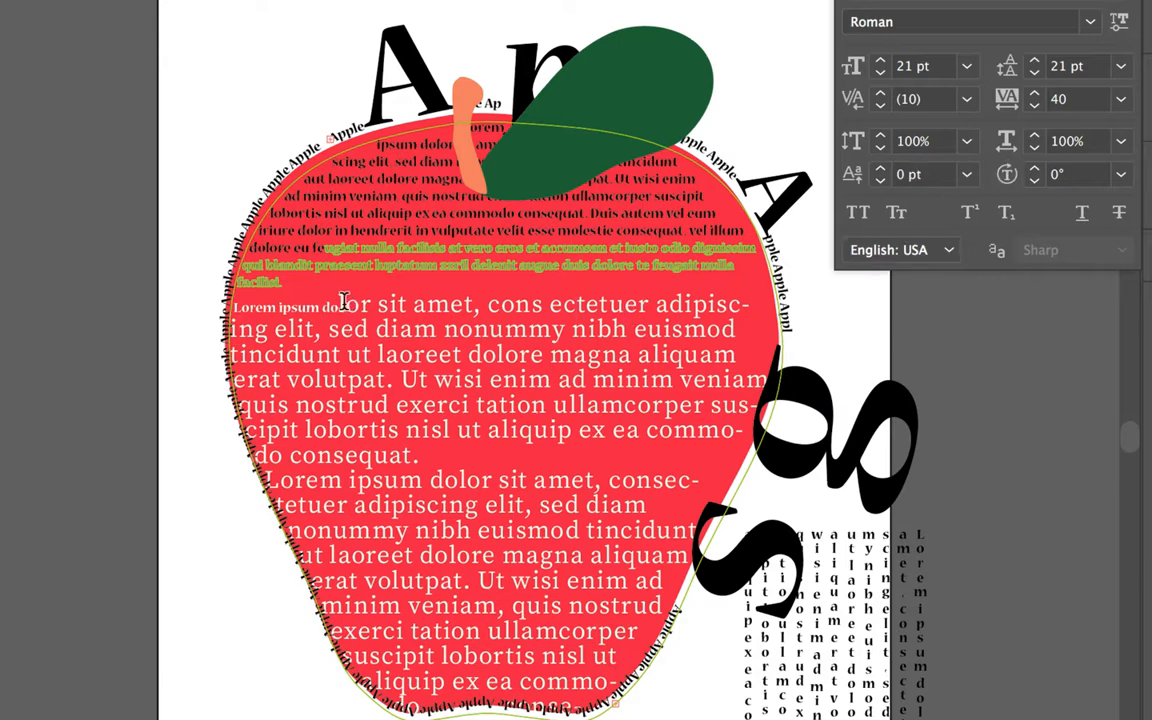
Select the white text from "am nonummy" through "ut laoreet dolore", stretch its vertical scale to 190% and deselect it.
left_click_drag(408, 323, 500, 556)
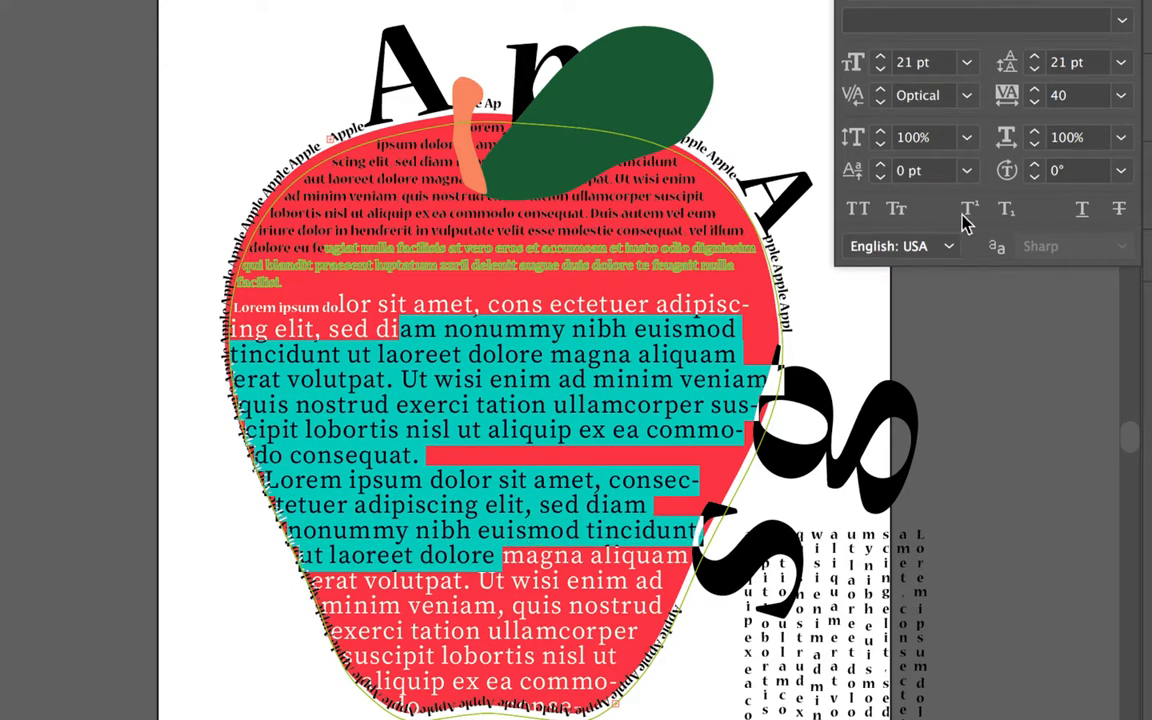
left_click(933, 143)
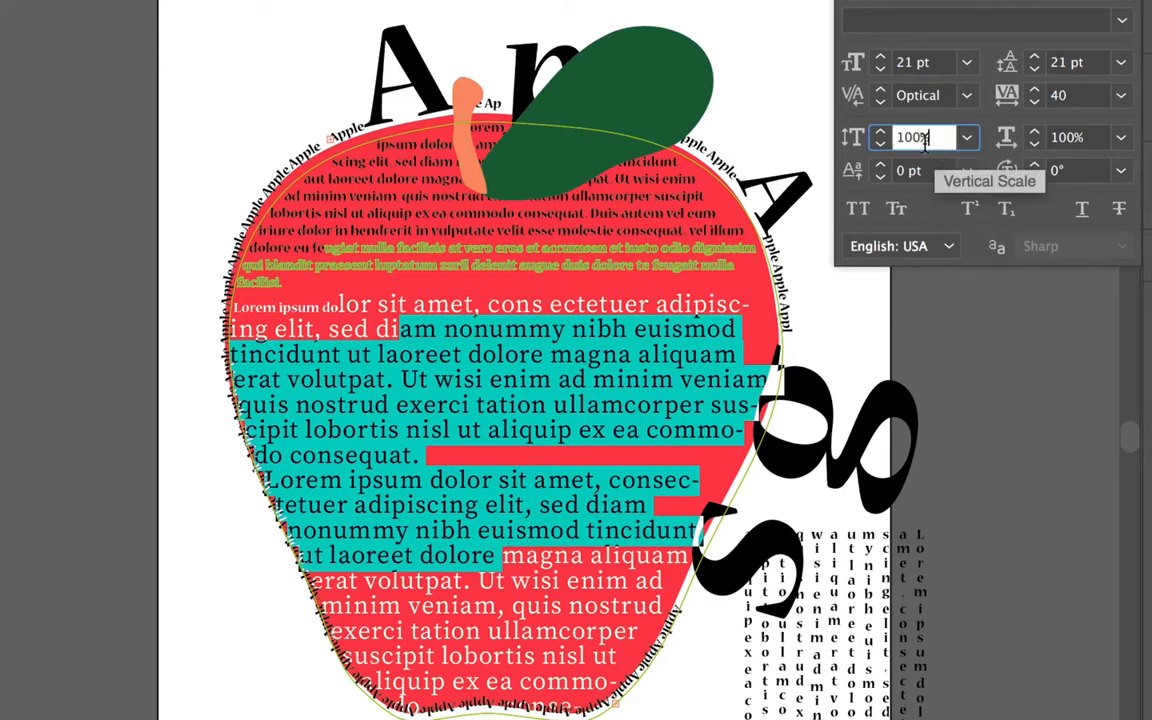
key("shift+Up")
key("shift+Up")
key("shift+Up")
key("shift+Up")
key("shift+Up")
key("shift+Up")
key("shift+Up")
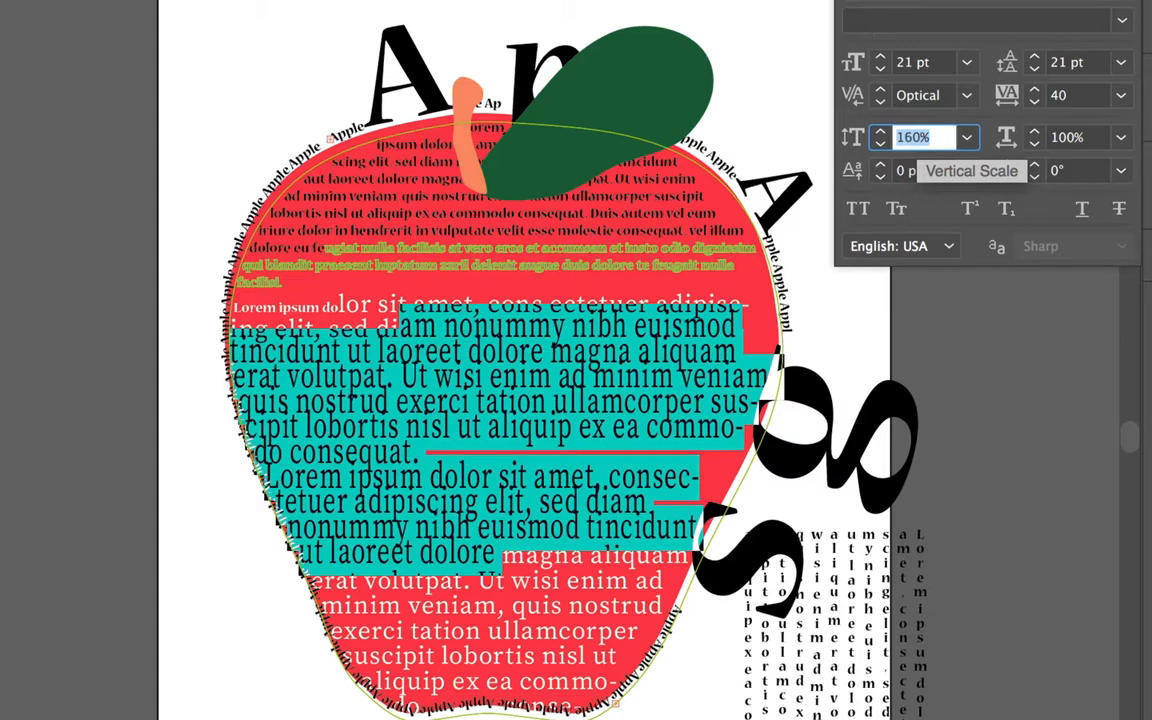
key("shift+Up")
key("shift+Up")
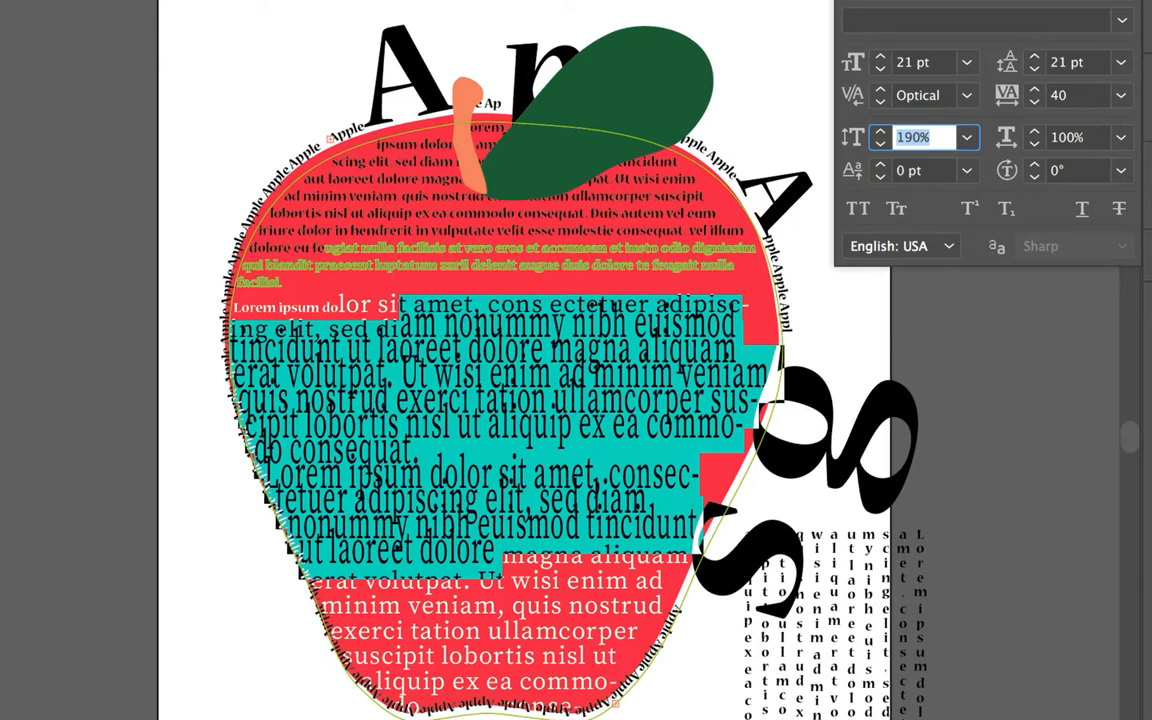
left_click(560, 254)
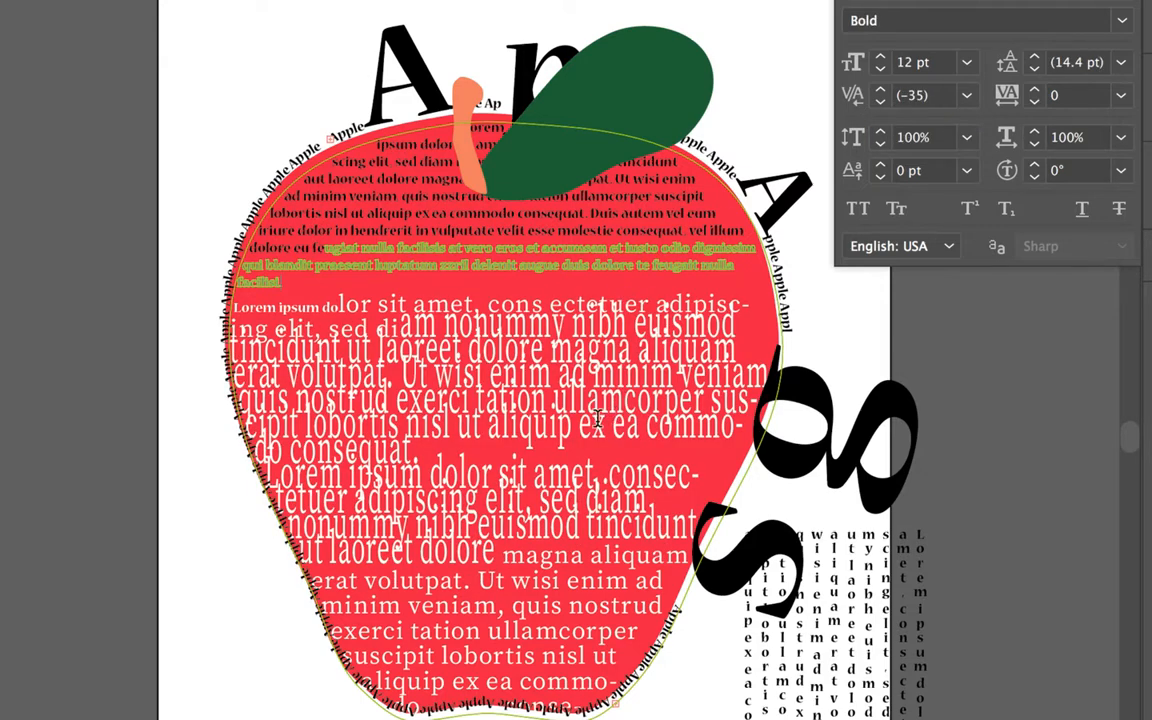
Select the stretched text from "wisi enim" through "Lorem ipsum dolor sit a" and narrow its horizontal scale to 30%.
left_click_drag(428, 345, 560, 463)
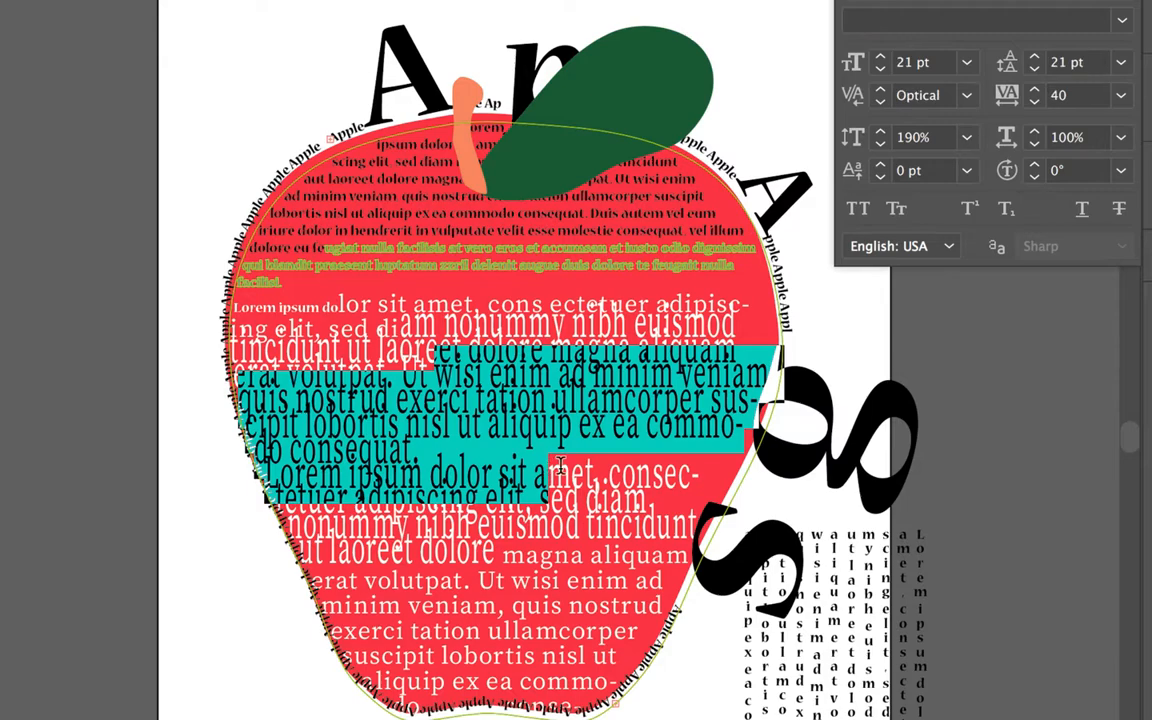
left_click(1070, 137)
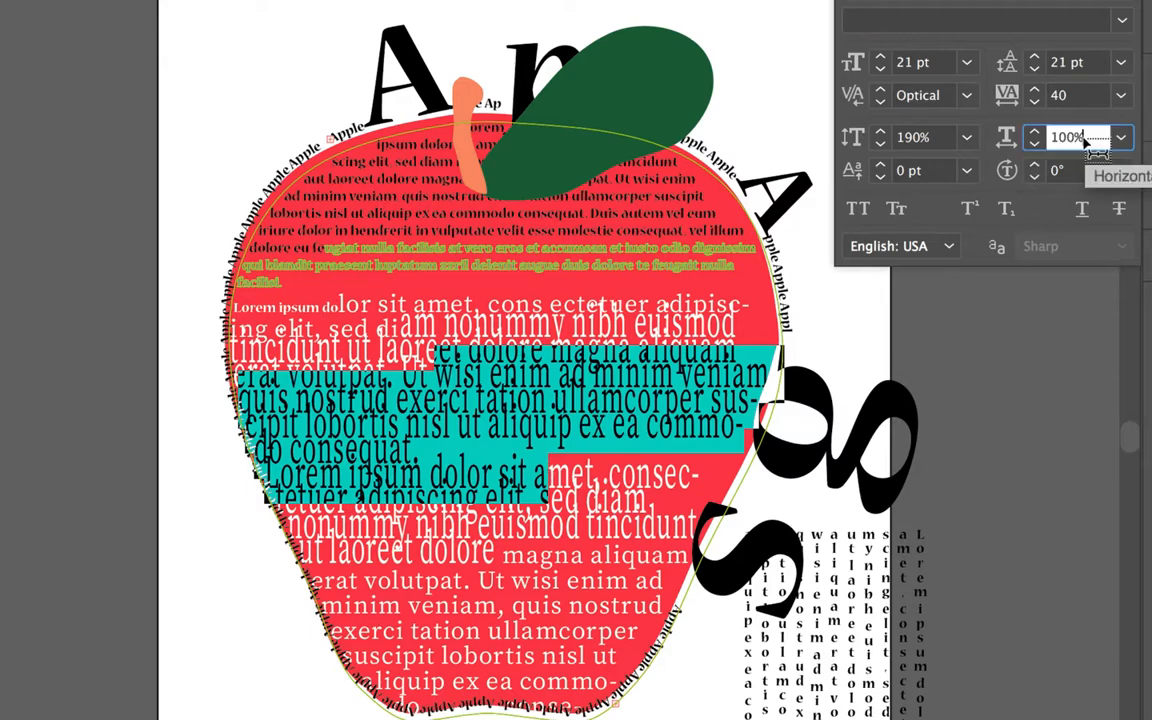
key("shift+Down")
key("shift+Down")
key("shift+Down")
key("shift+Down")
key("shift+Down")
key("shift+Down")
key("shift+Down")
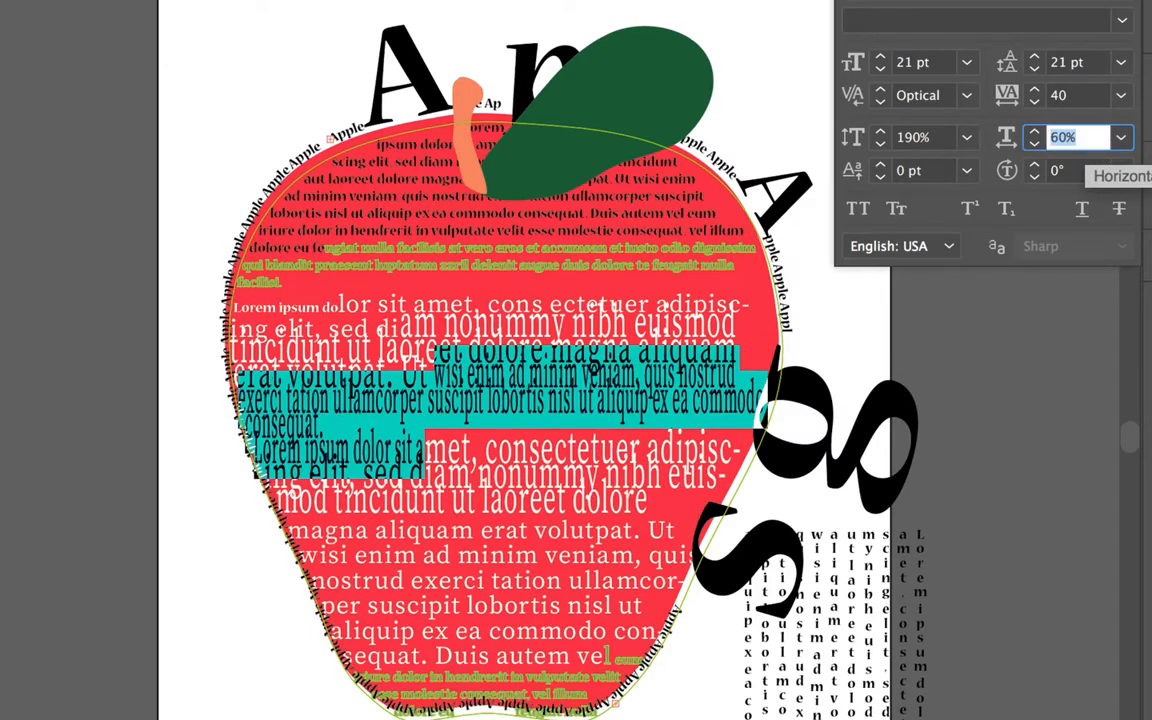
Raise the selected passage's vertical scale to 230%.
left_click(940, 139)
key("shift+Up")
key("shift+Up")
key("shift+Up")
key("shift+Up")
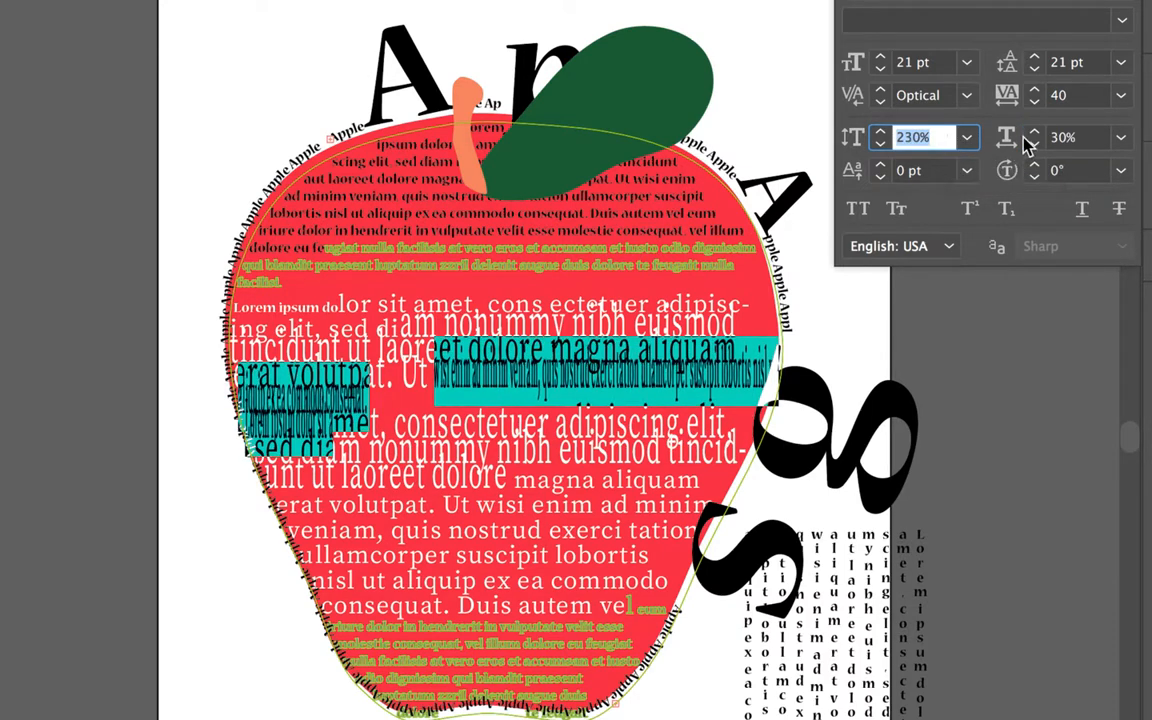
Widen the selected passage's horizontal scale gradually up to 150%.
left_click(1068, 140)
key("shift+Up")
key("shift+Up")
key("shift+Up")
key("shift+Up")
key("shift+Up")
key("shift+Up")
key("shift+Up")
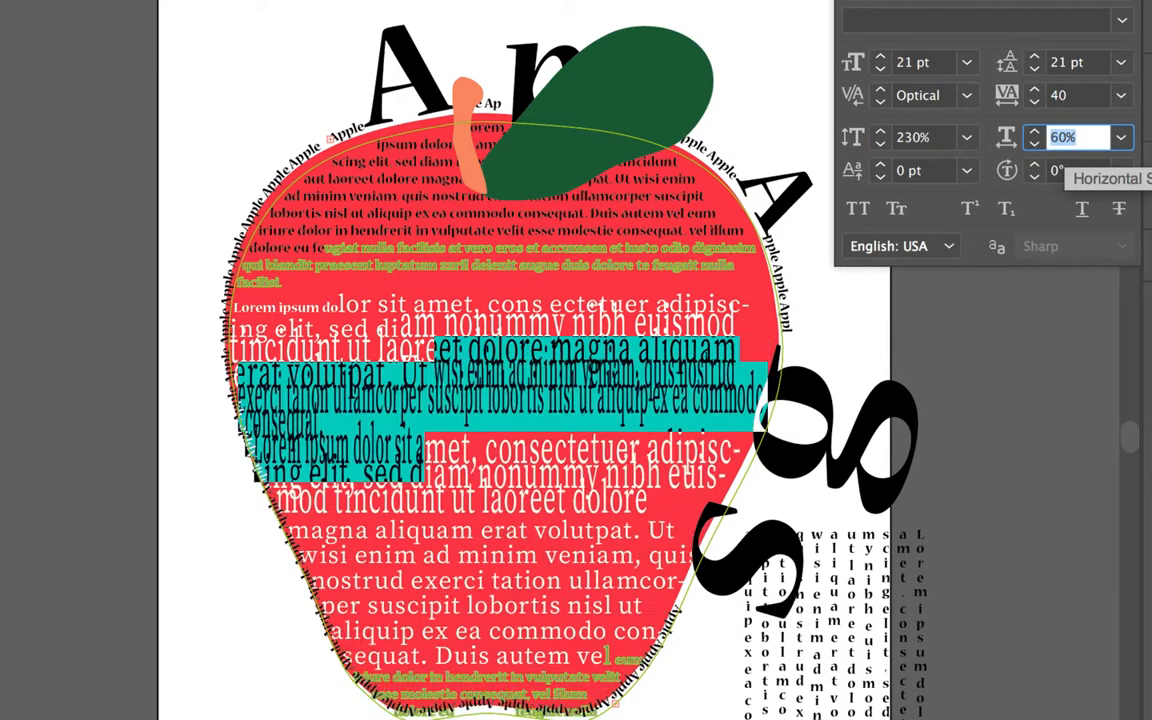
key("shift+Up")
key("shift+Up")
key("shift+Up")
key("shift+Up")
key("shift+Up")
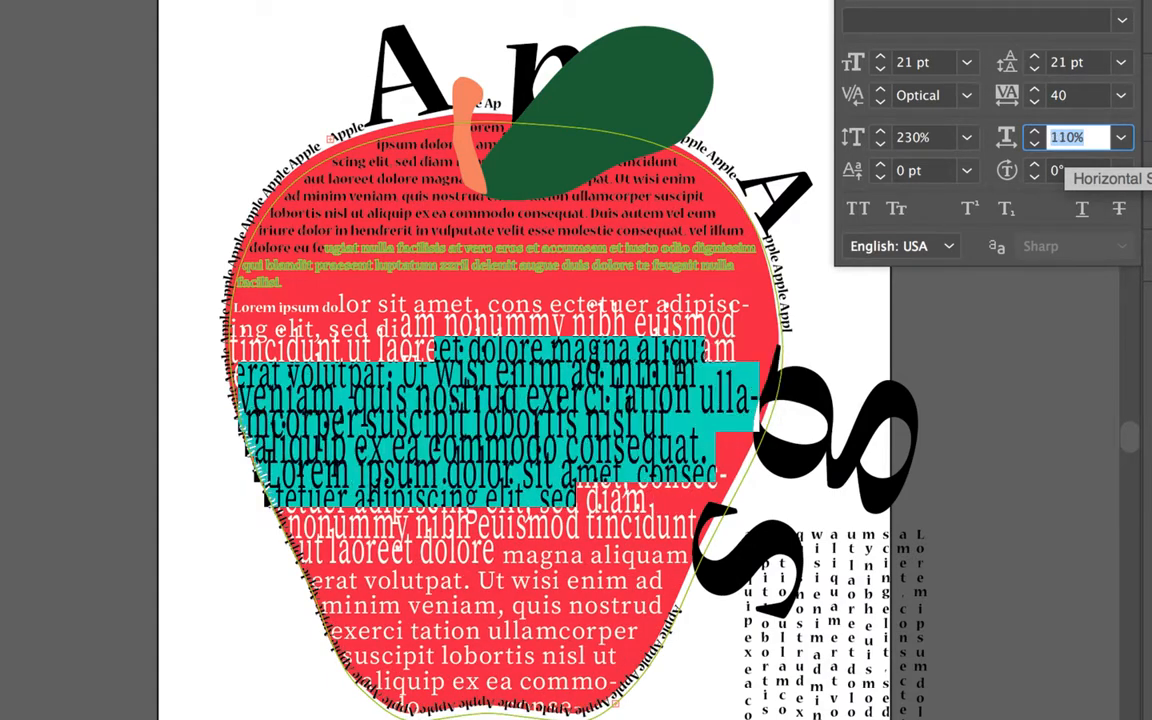
left_click(1087, 95)
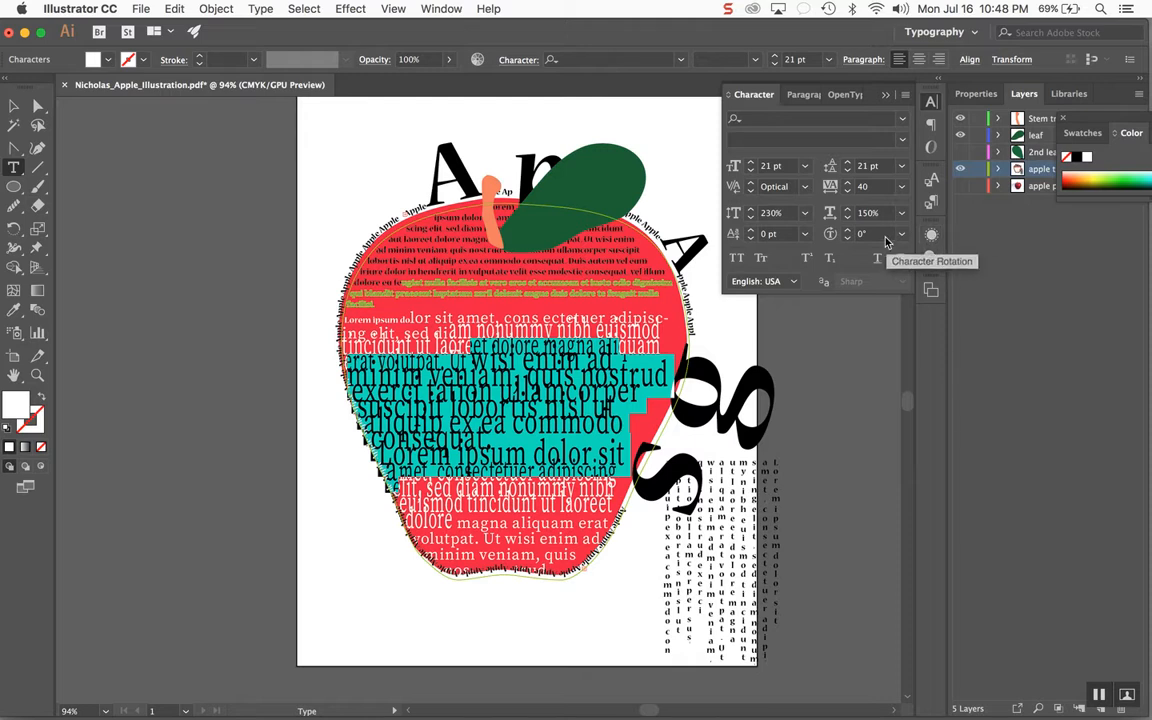
Reset both the horizontal and vertical scale of the selected passage to 100%.
left_click(884, 240)
left_click(868, 213)
type("100")
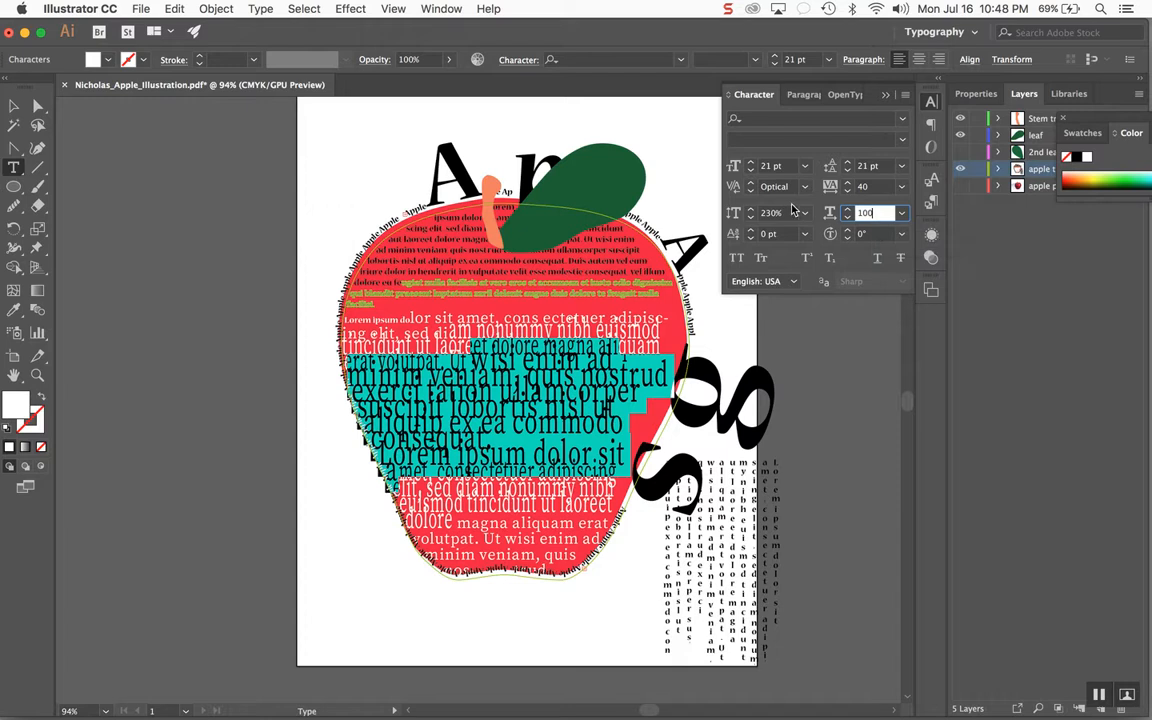
left_click(740, 216)
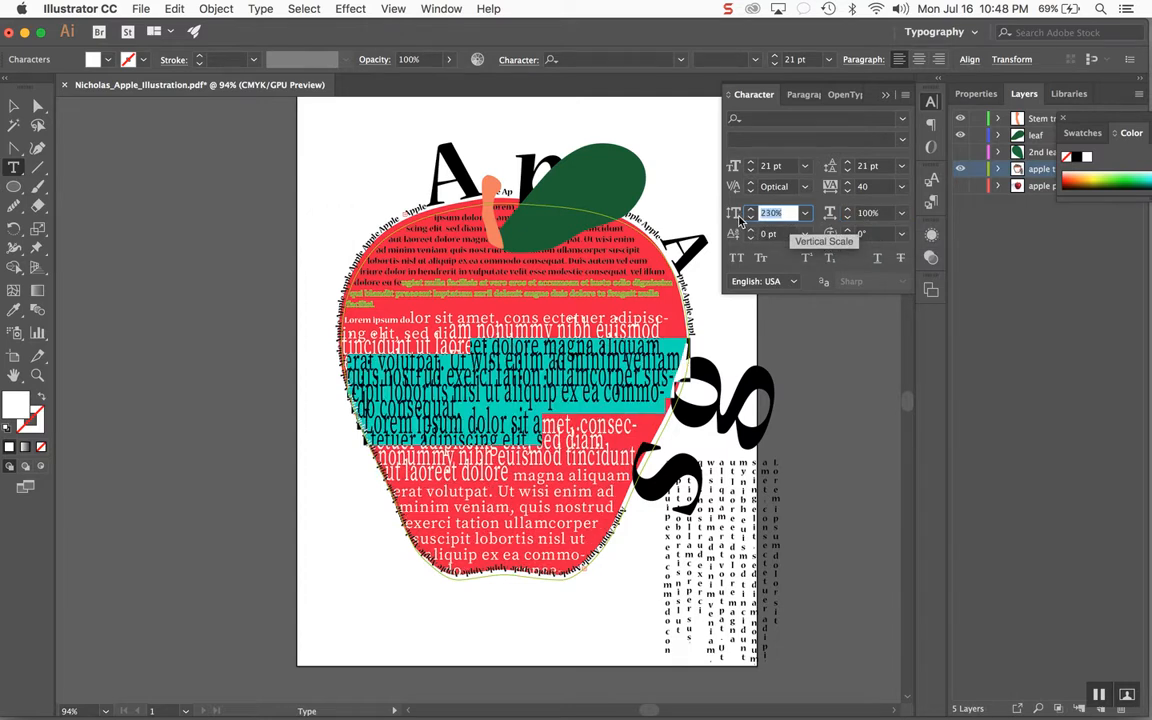
type("100")
key("Return")
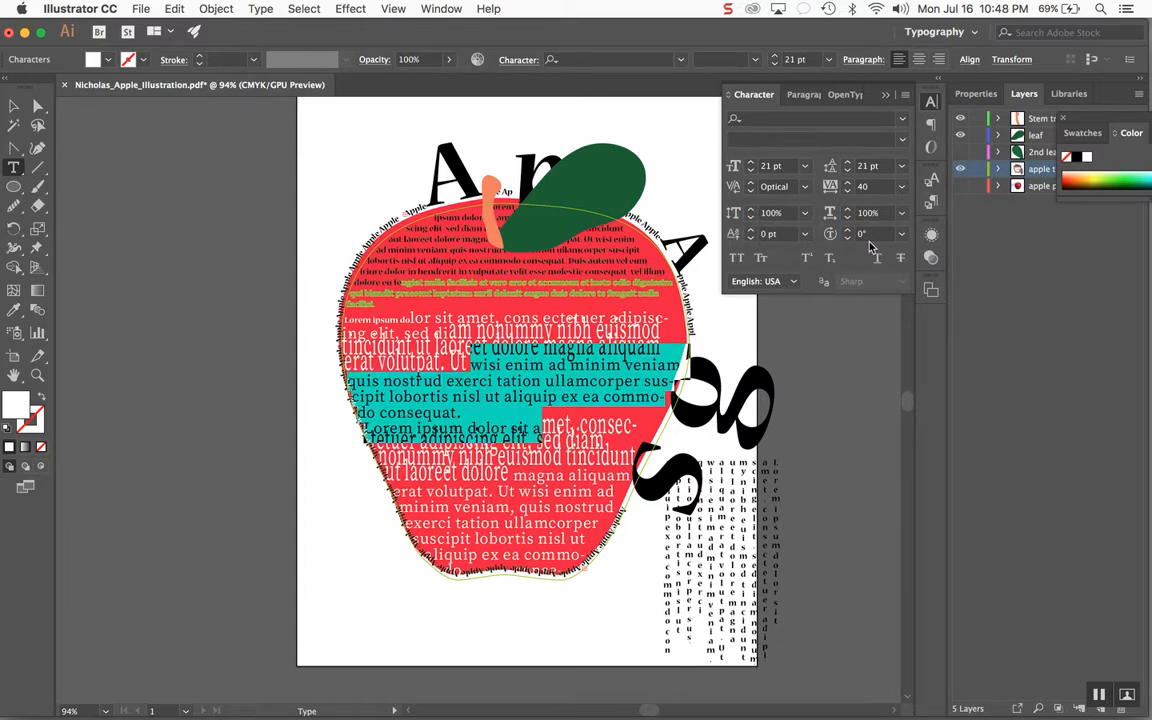
Try character rotations of 10° and -10° on the selected passage, and lower the rotation further to -12°.
left_click(872, 235)
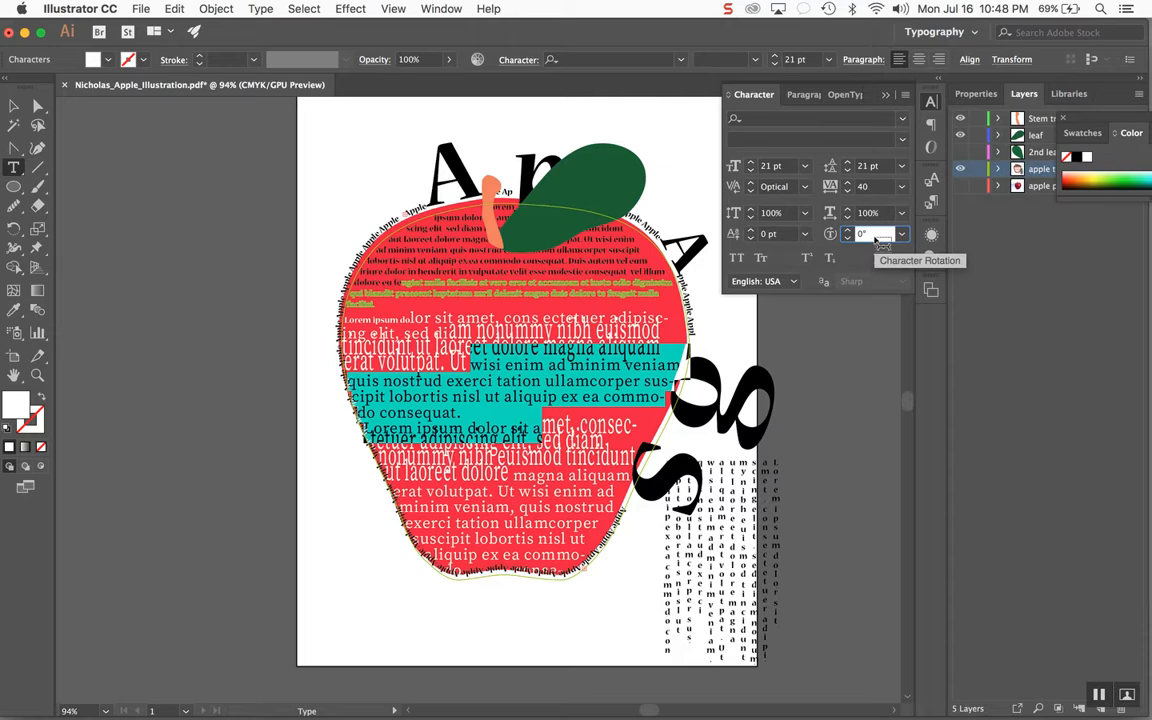
type("10")
key("Return")
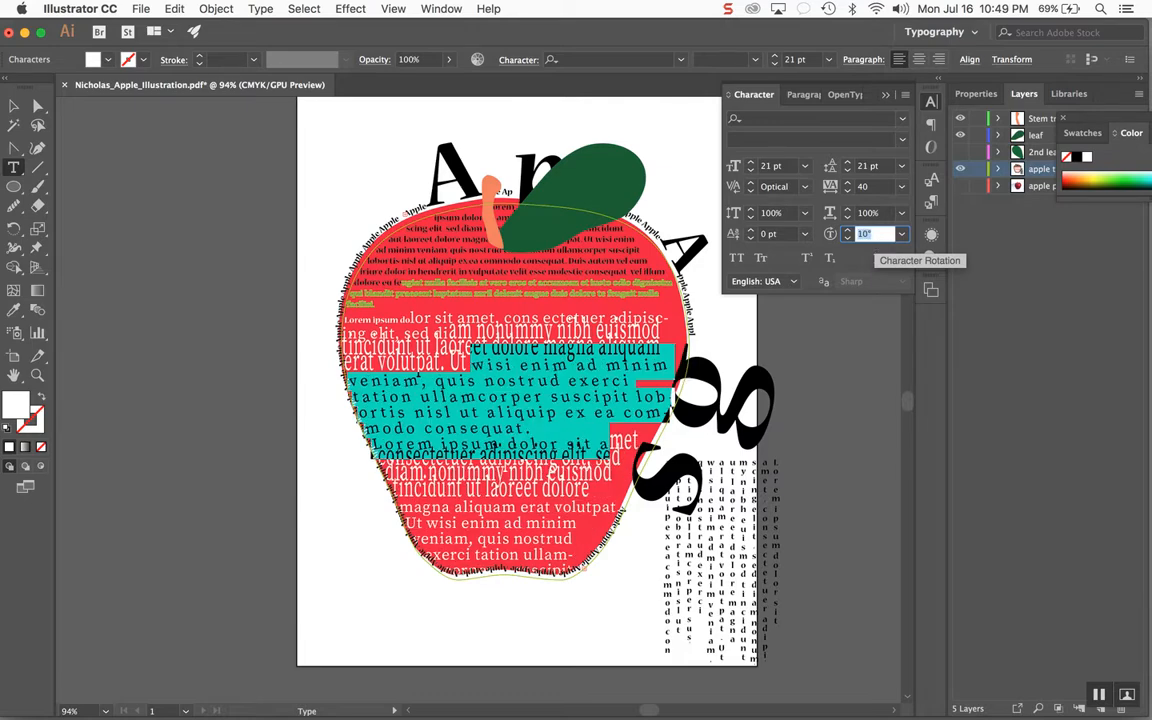
type("-10")
key("Return")
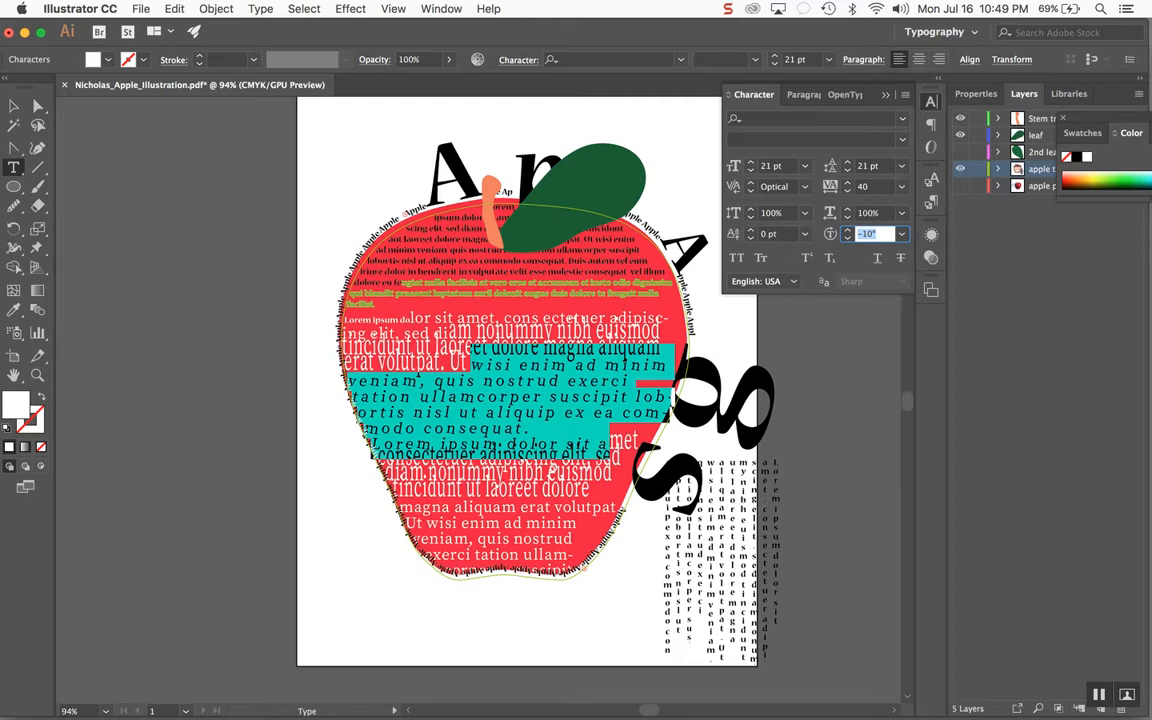
key("Down")
key("Down")
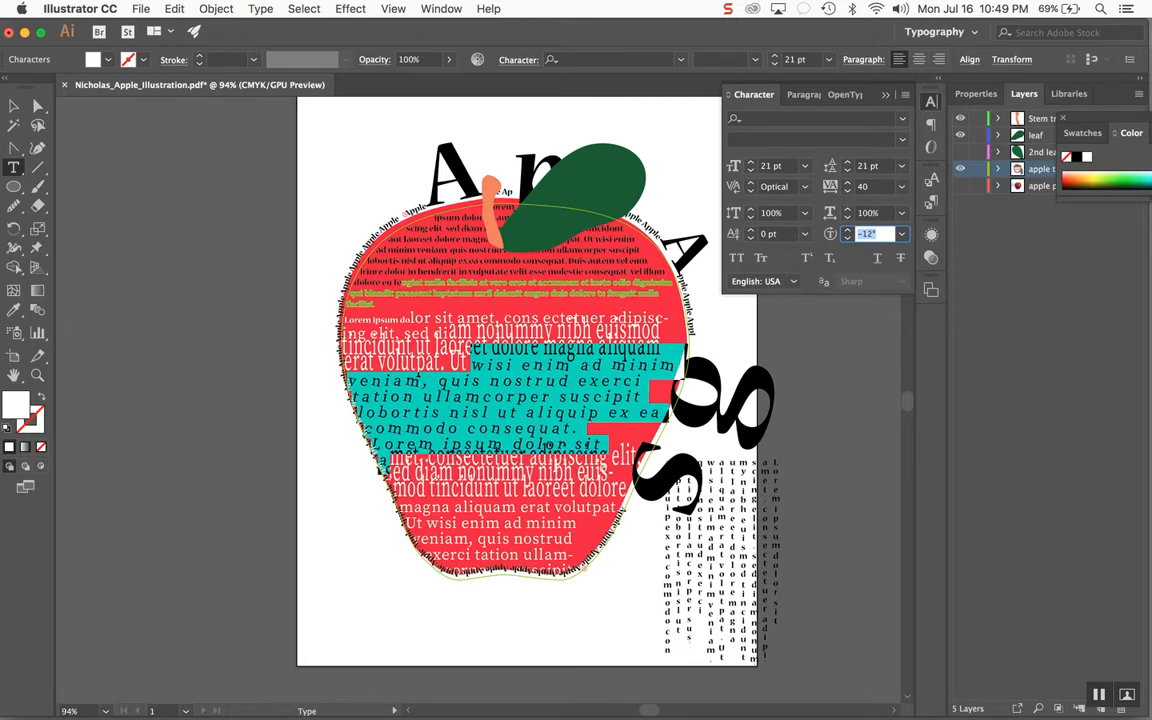
Tighten the selected passage's tracking gradually to -80.
left_click(866, 188)
key("Down")
key("Down")
key("Down")
key("Down")
key("Down")
key("Down")
key("Down")
key("Down")
key("Down")
key("Down")
key("Down")
key("Down")
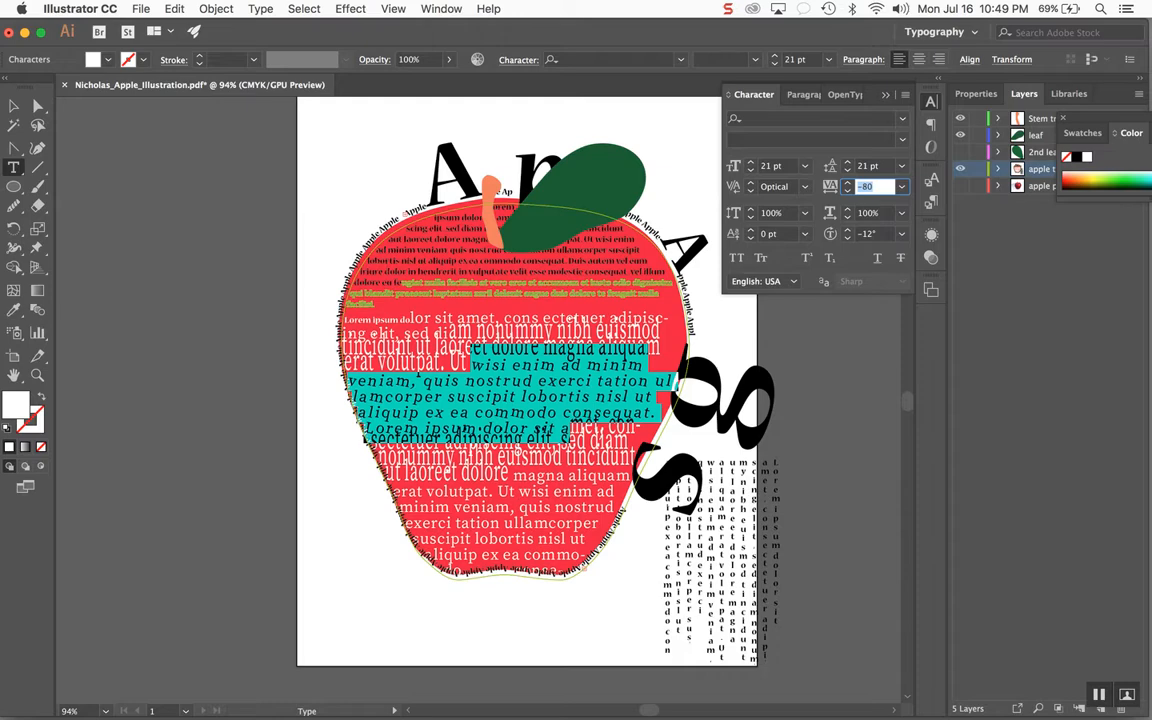
Increase the selected passage's character rotation up to 160°, bring it back to 140° and deselect the text.
left_click(884, 238)
key("shift+Up")
key("shift+Up")
key("shift+Up")
key("shift+Up")
key("shift+Up")
key("shift+Up")
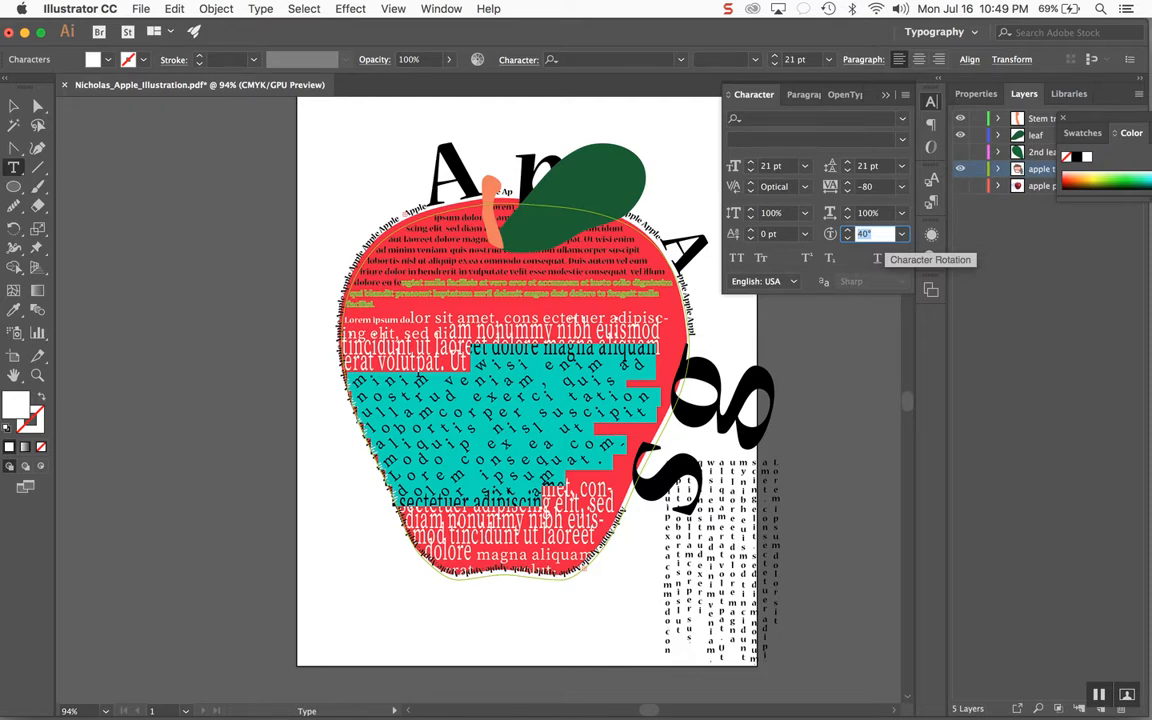
key("shift+Up")
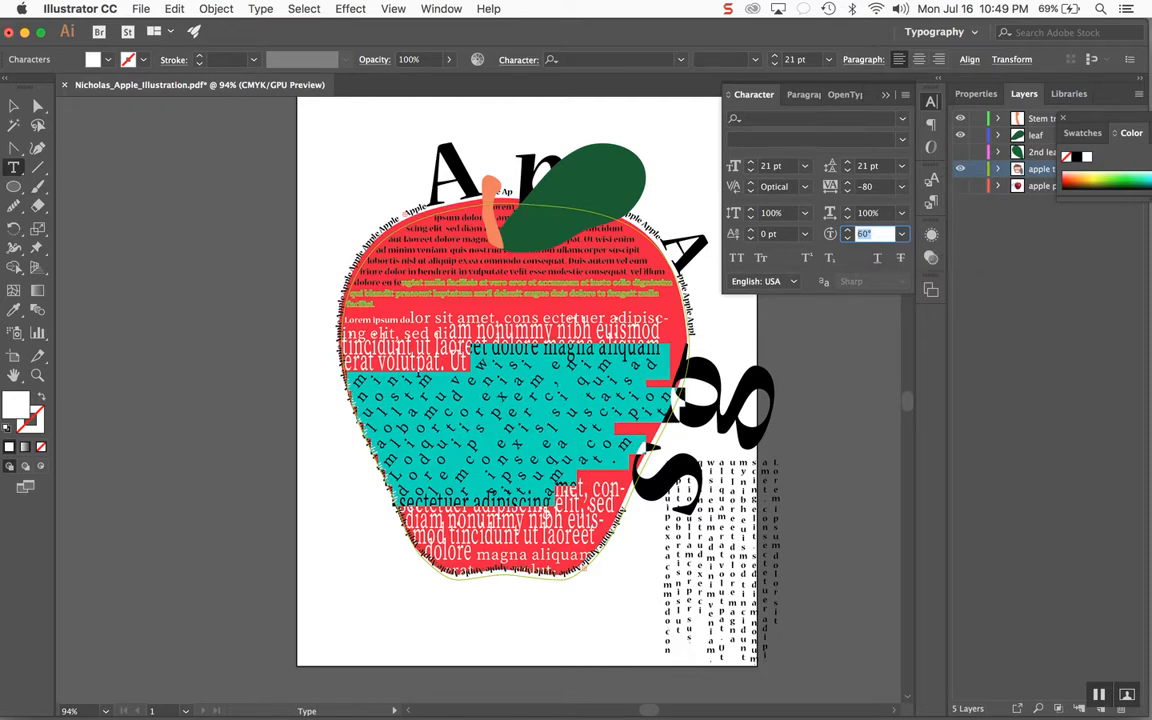
key("shift+Up")
key("shift+Up")
key("shift+Up")
key("shift+Up")
key("shift+Up")
key("shift+Up")
key("shift+Up")
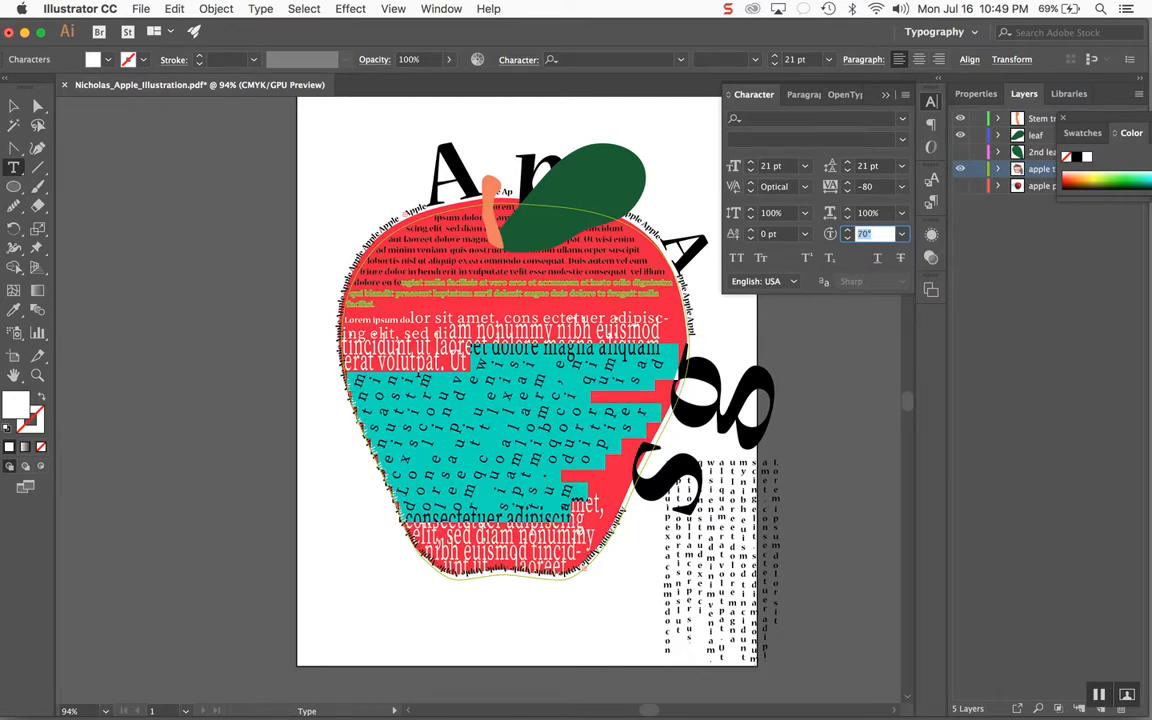
key("shift+Up")
key("shift+Up")
key("shift+Up")
key("shift+Up")
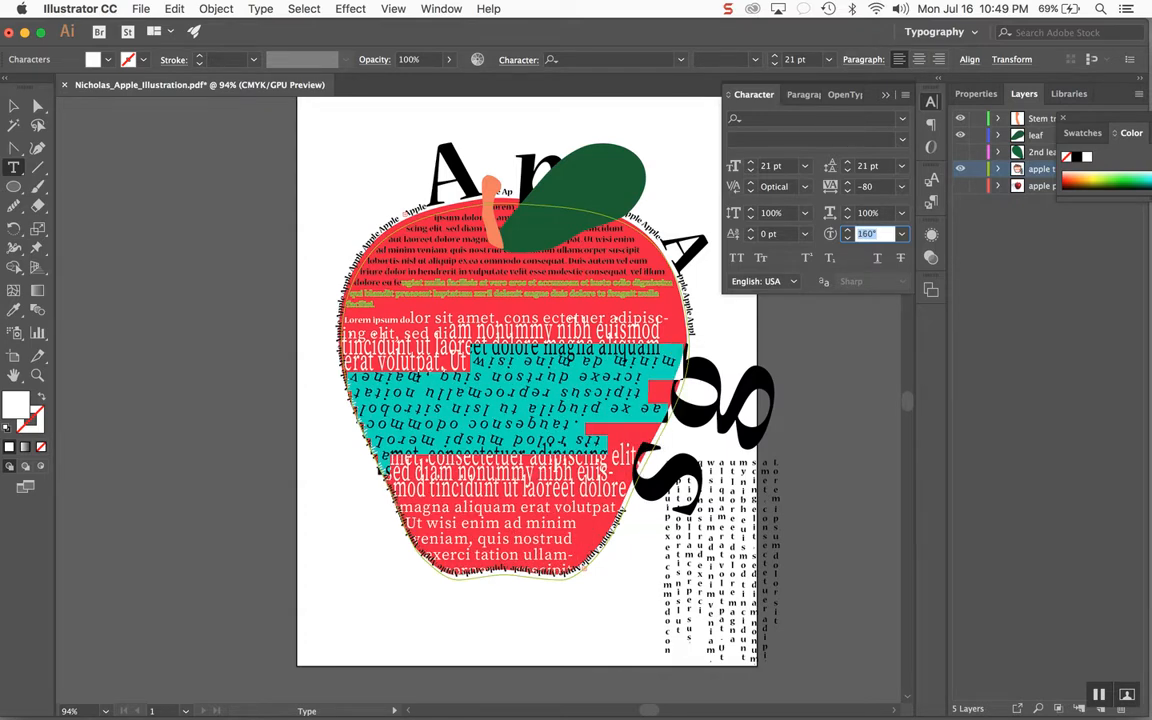
key("shift+Down")
key("shift+Down")
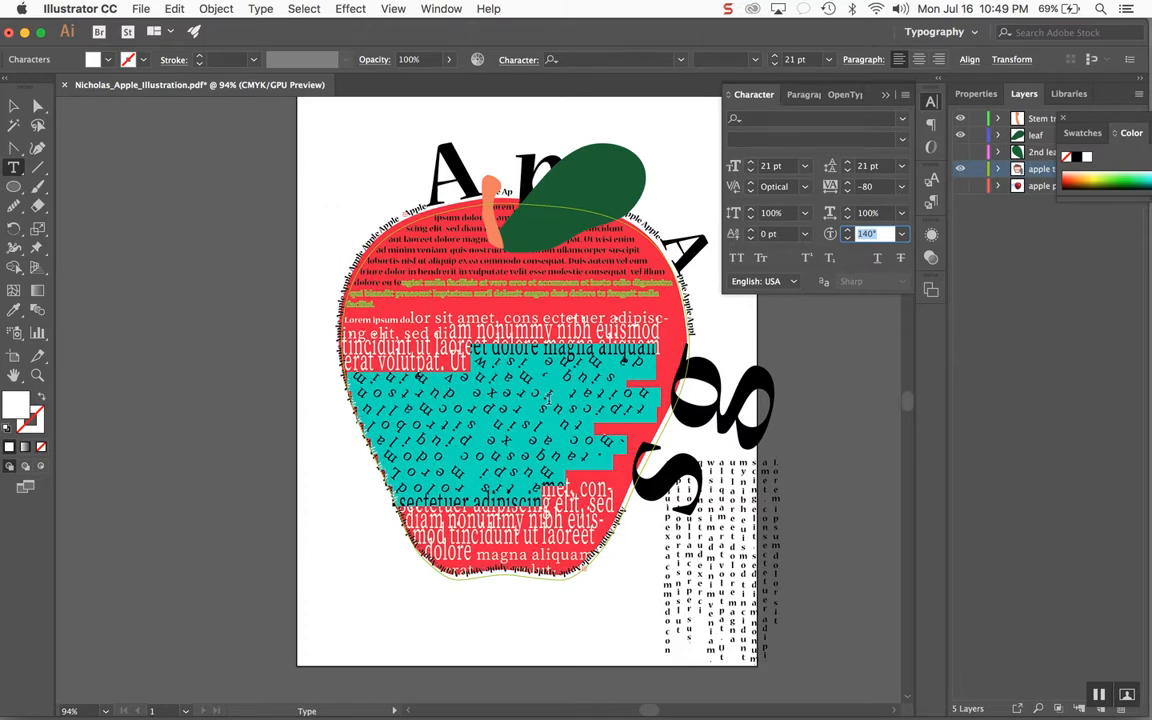
left_click(546, 408)
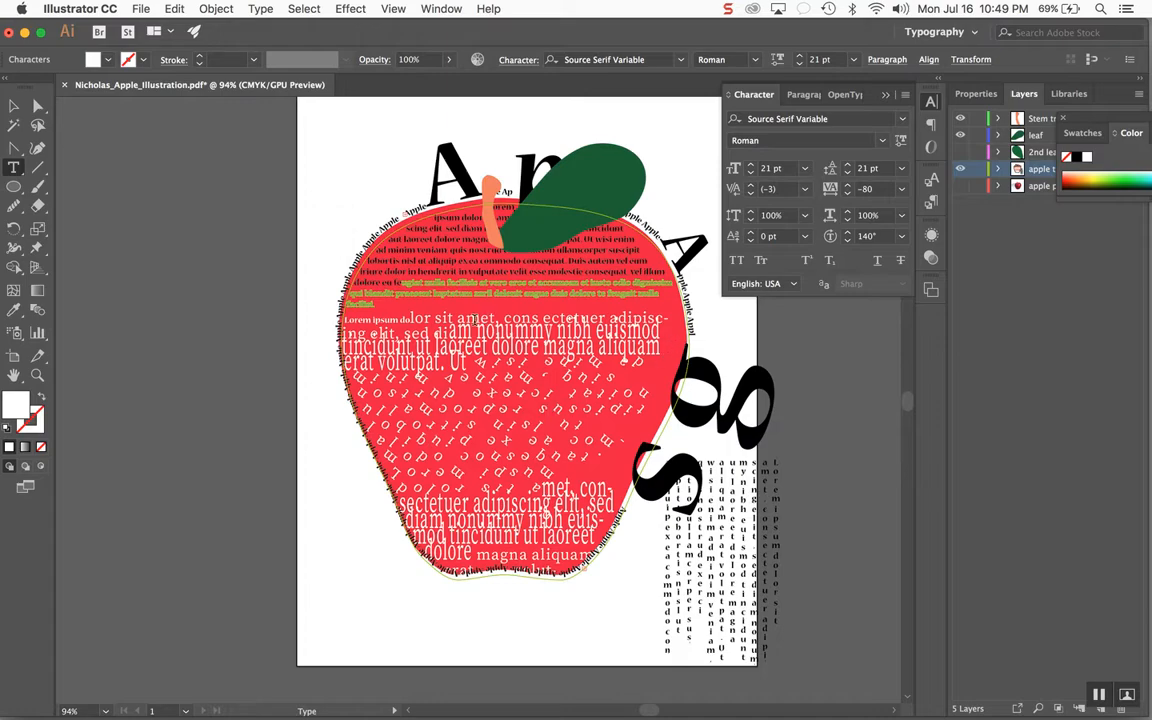
Select the text from "magna" in the upper black paragraph through "am nonum" and raise its baseline shift to 240 pt.
left_click_drag(463, 240, 660, 296)
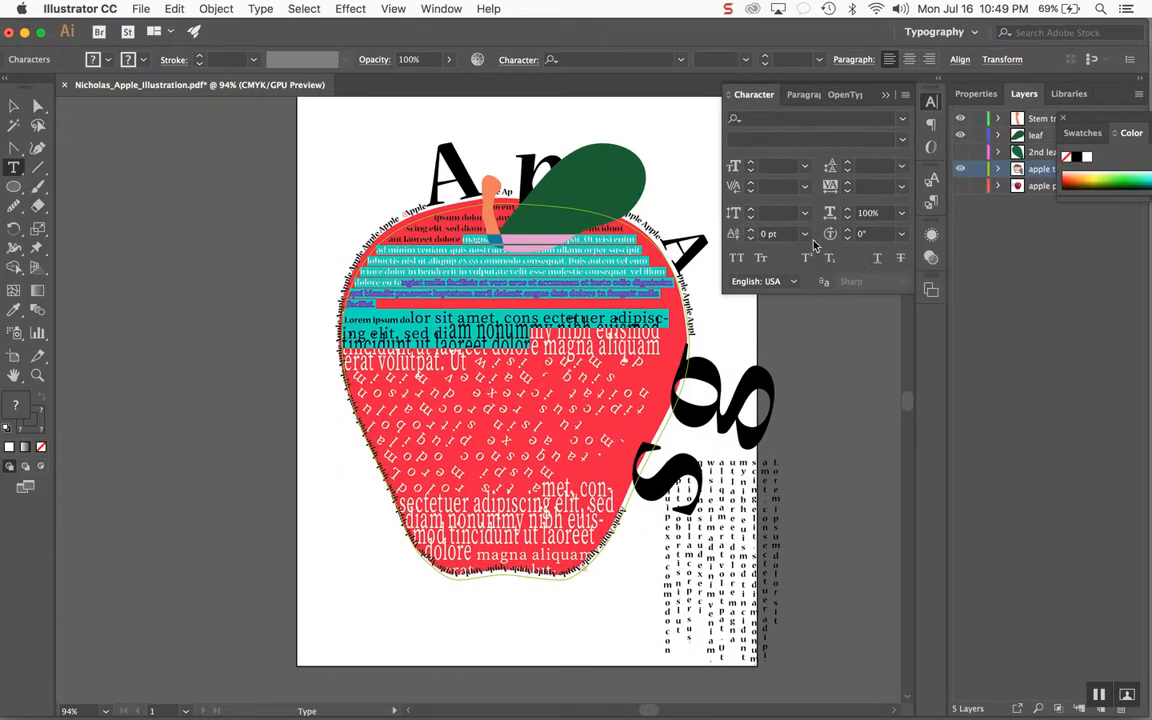
left_click(783, 237)
key("shift+Up")
key("shift+Up")
key("shift+Up")
key("shift+Up")
key("shift+Up")
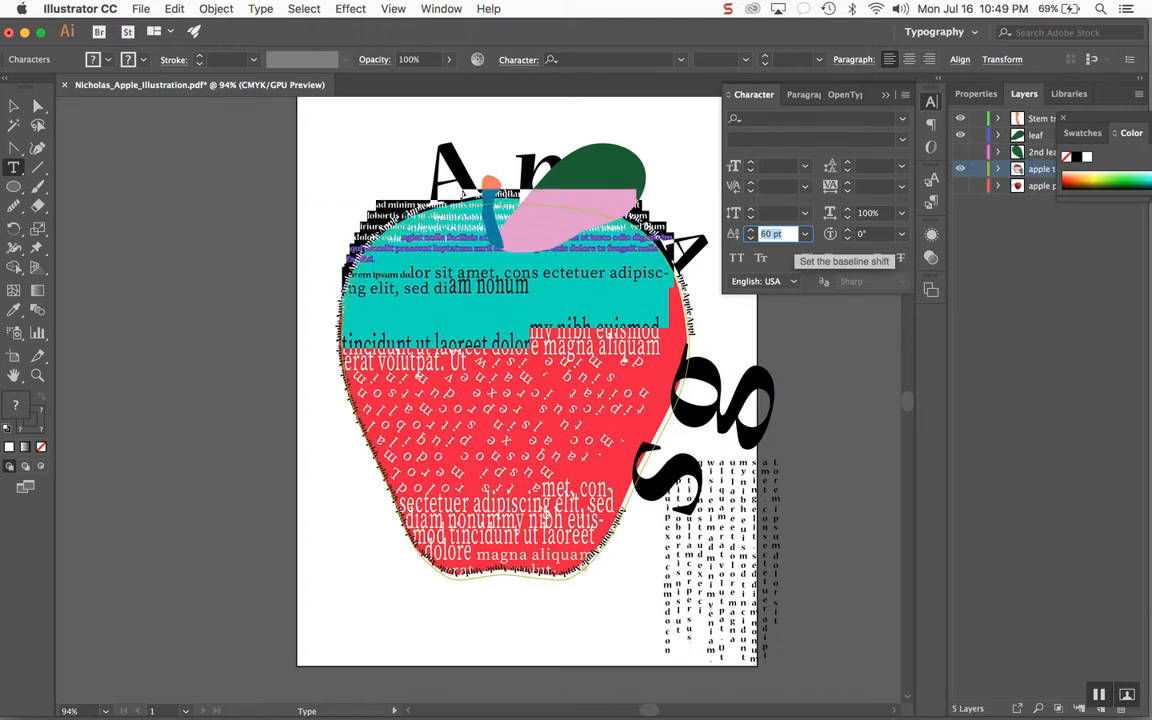
key("shift+Up")
key("shift+Up")
key("shift+Up")
key("shift+Up")
key("shift+Up")
key("shift+Up")
key("shift+Up")
key("shift+Up")
key("shift+Up")
key("shift+Up")
key("shift+Up")
key("shift+Up")
key("shift+Up")
key("shift+Up")
key("shift+Up")
key("shift+Up")
key("shift+Up")
key("shift+Up")
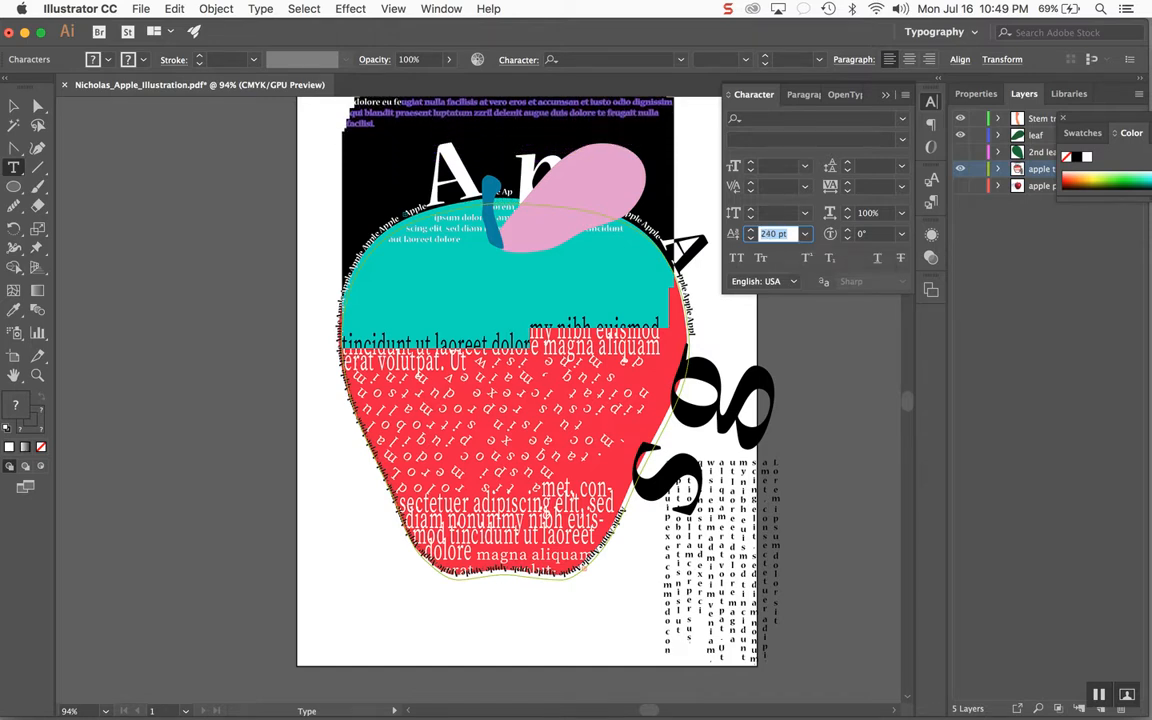
Lower the selected text's baseline shift to 230 pt, and cut it to 12 pt.
key("shift+Down")
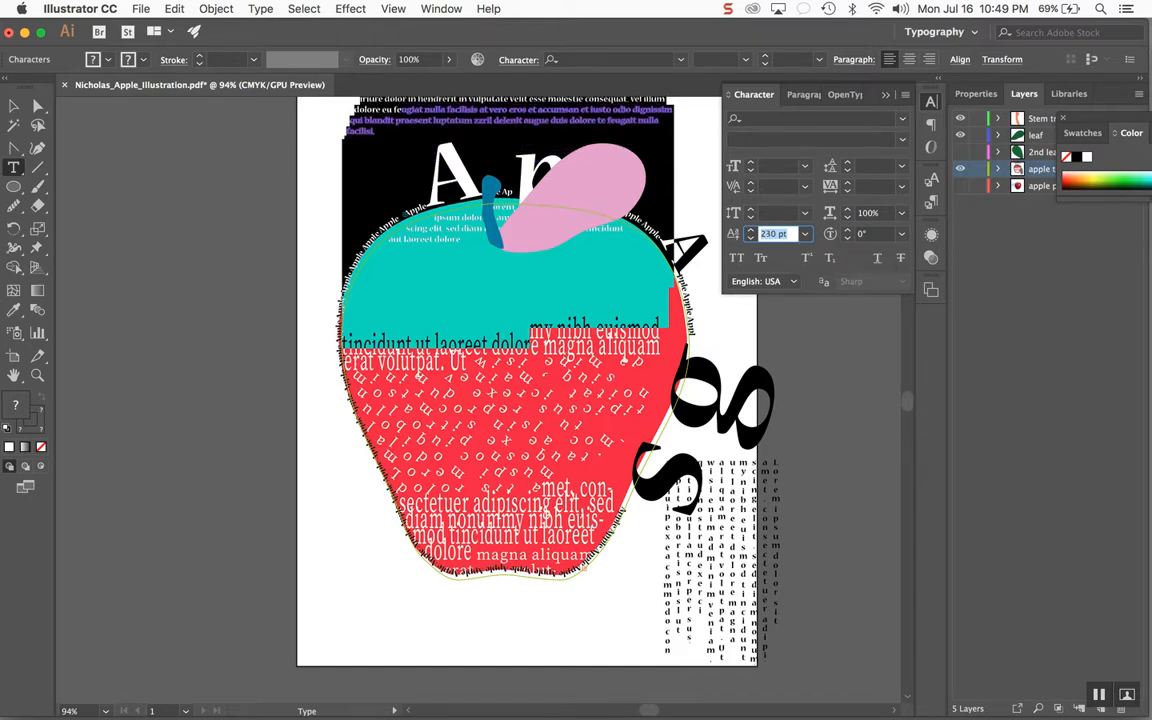
left_click(804, 233)
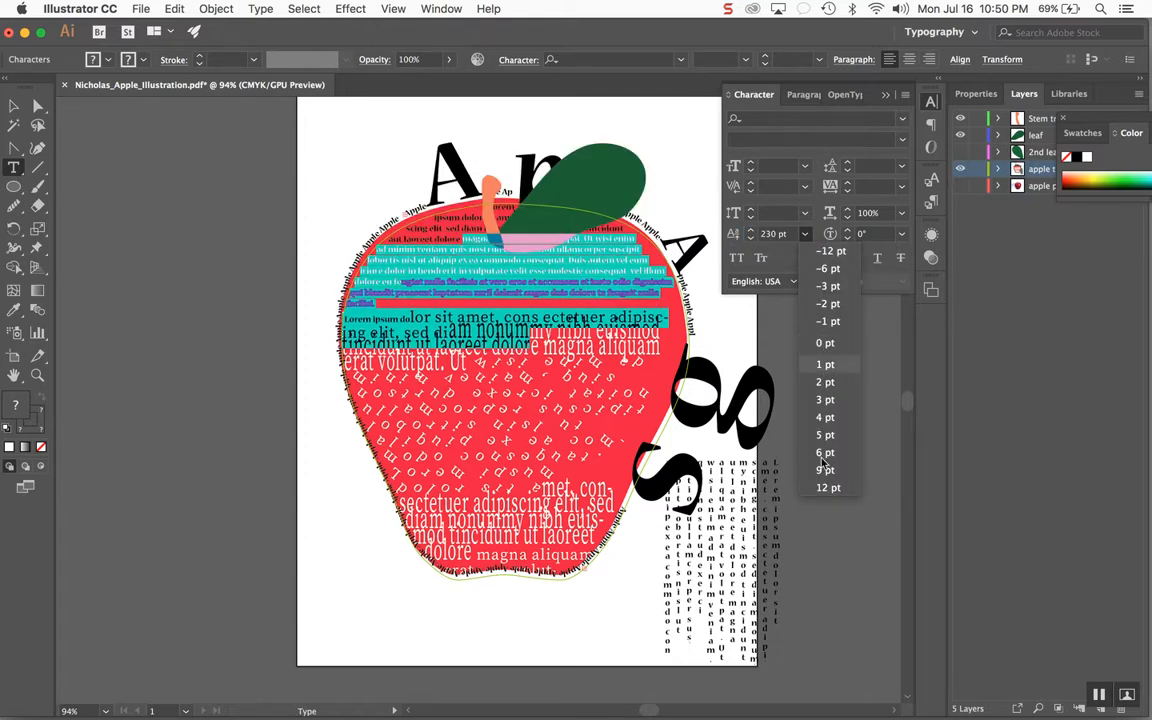
left_click(828, 488)
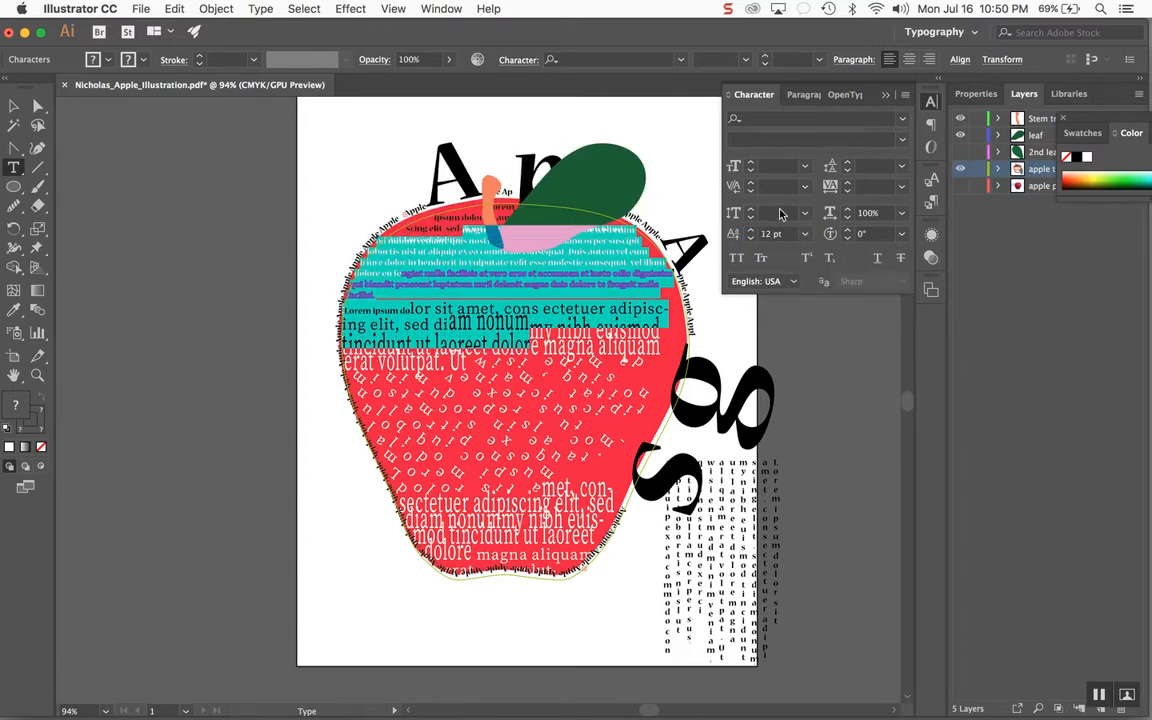
Raise the selected text's baseline shift gradually to 150 pt and leave text editing.
left_click(782, 237)
key("shift+Up")
key("shift+Up")
key("shift+Up")
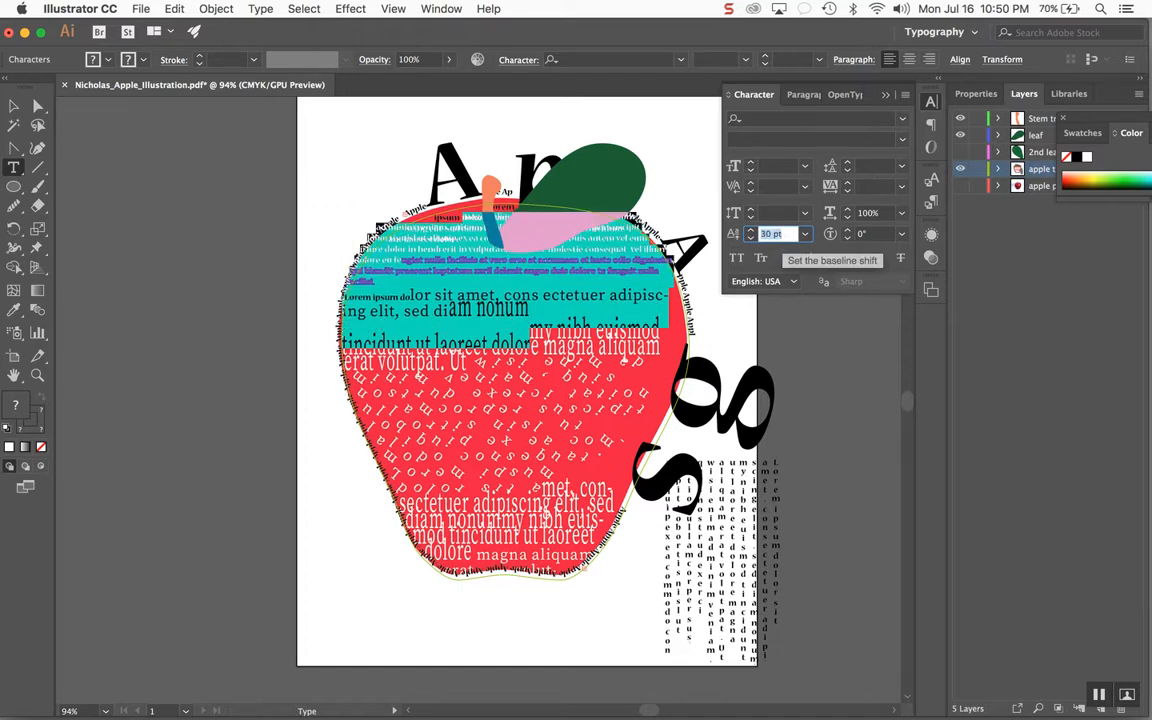
key("shift+Up")
key("shift+Up")
key("shift+Up")
key("shift+Up")
key("shift+Up")
key("shift+Up")
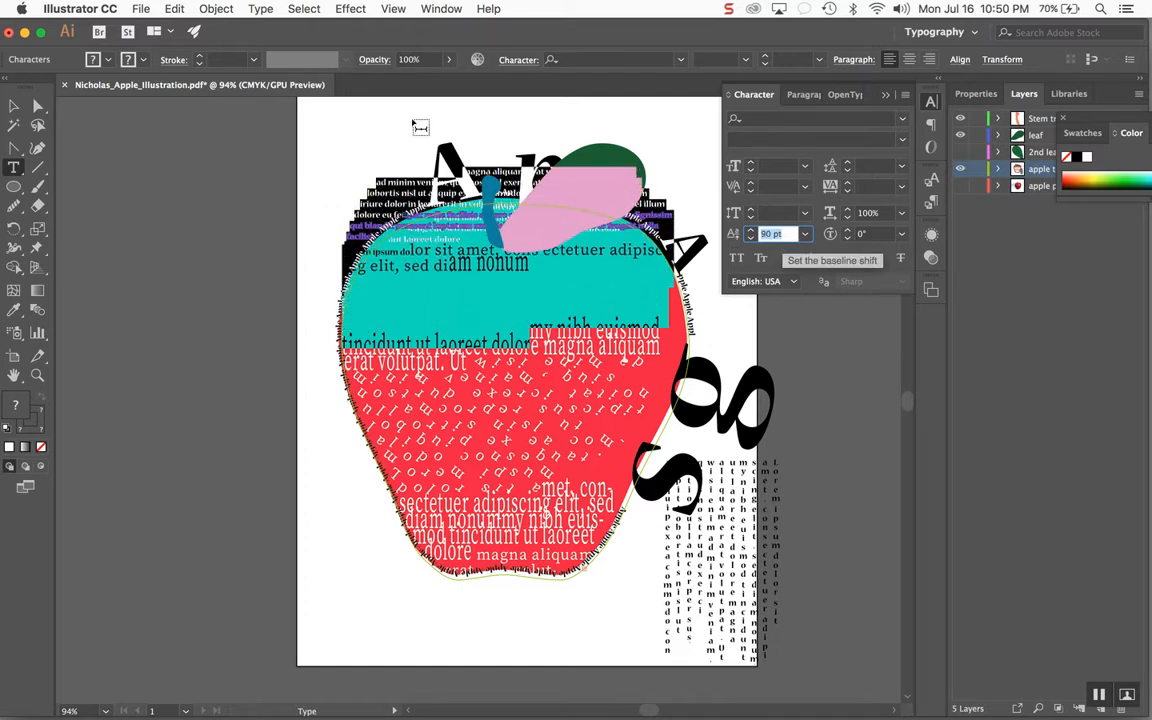
key("shift+Up")
key("shift+Up")
key("shift+Up")
key("shift+Up")
key("shift+Up")
key("shift+Up")
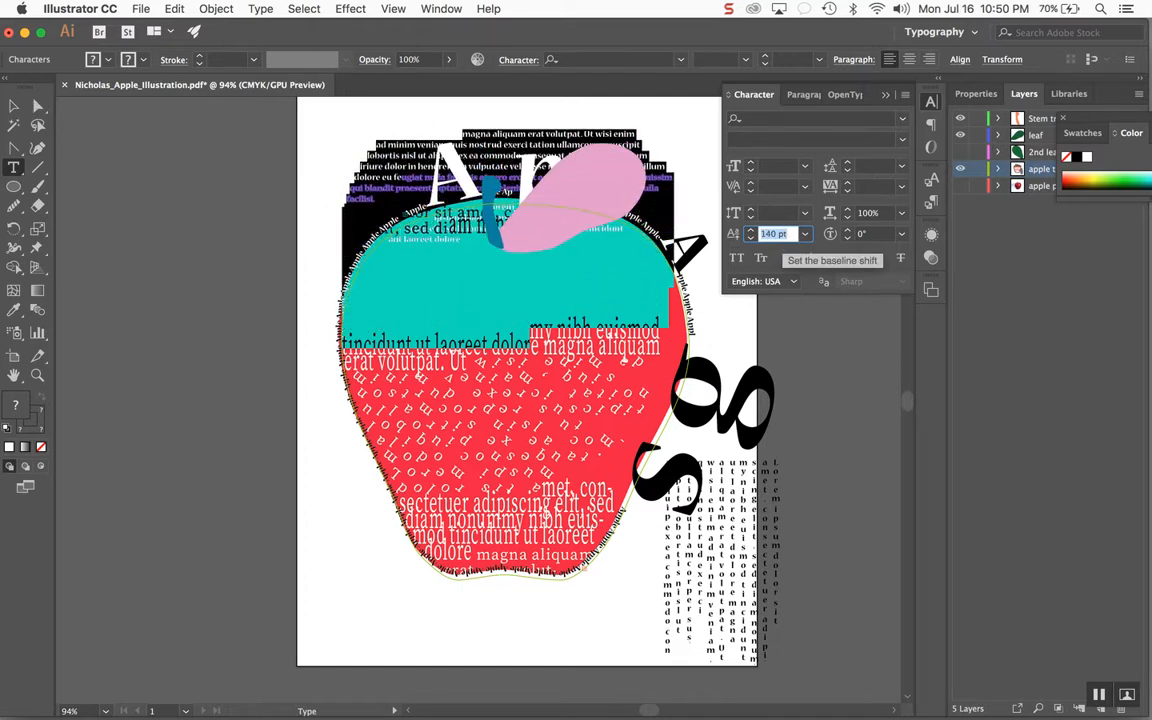
key("Escape")
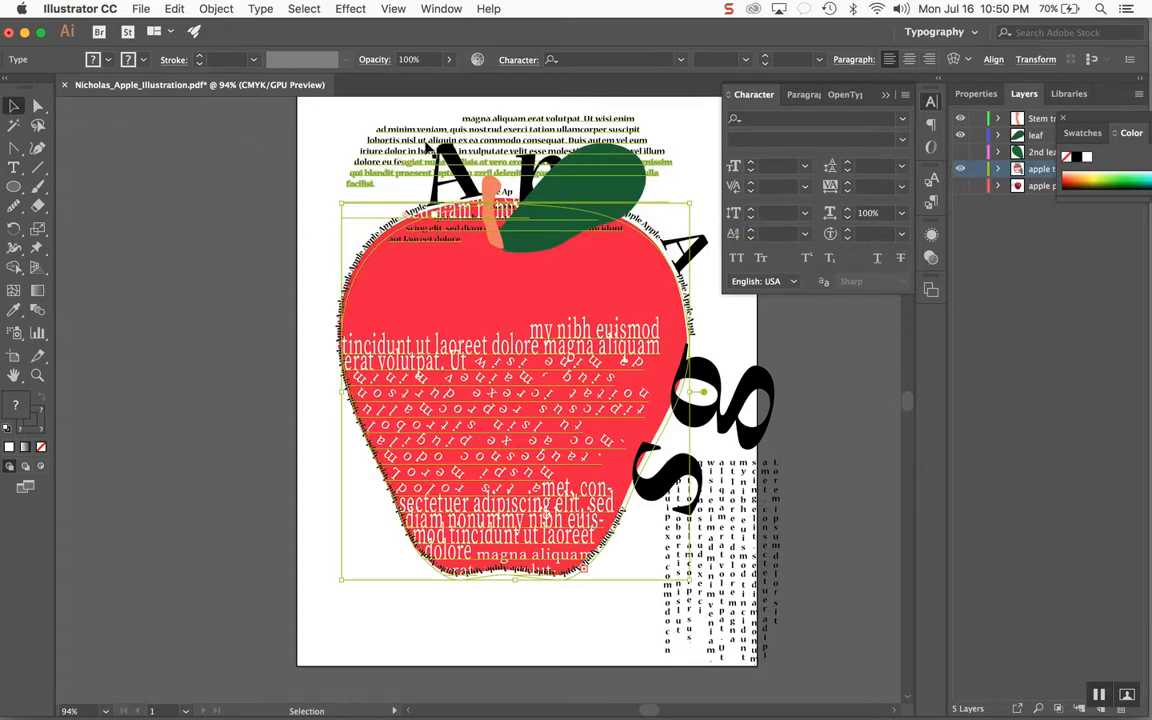
Undo the recent type-style changes on the apple's text and reset the selected passage's baseline shift to 0 pt.
left_click(14, 168)
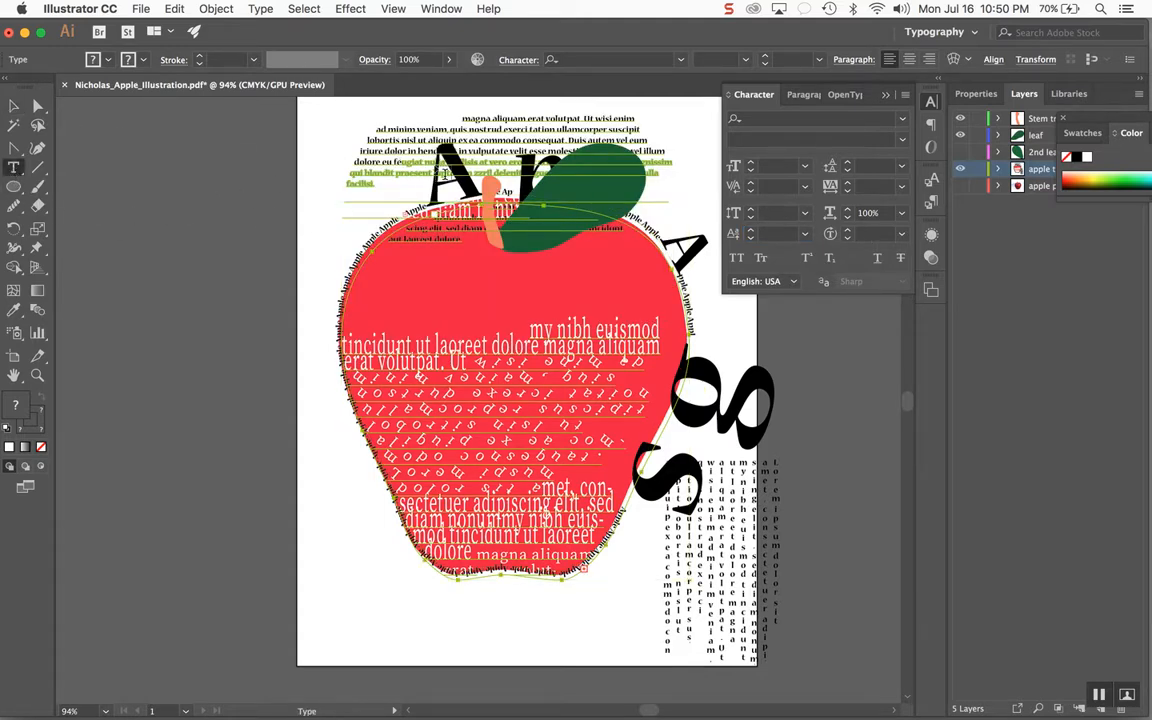
left_click_drag(415, 146, 511, 281)
left_click(453, 266)
left_click(176, 9)
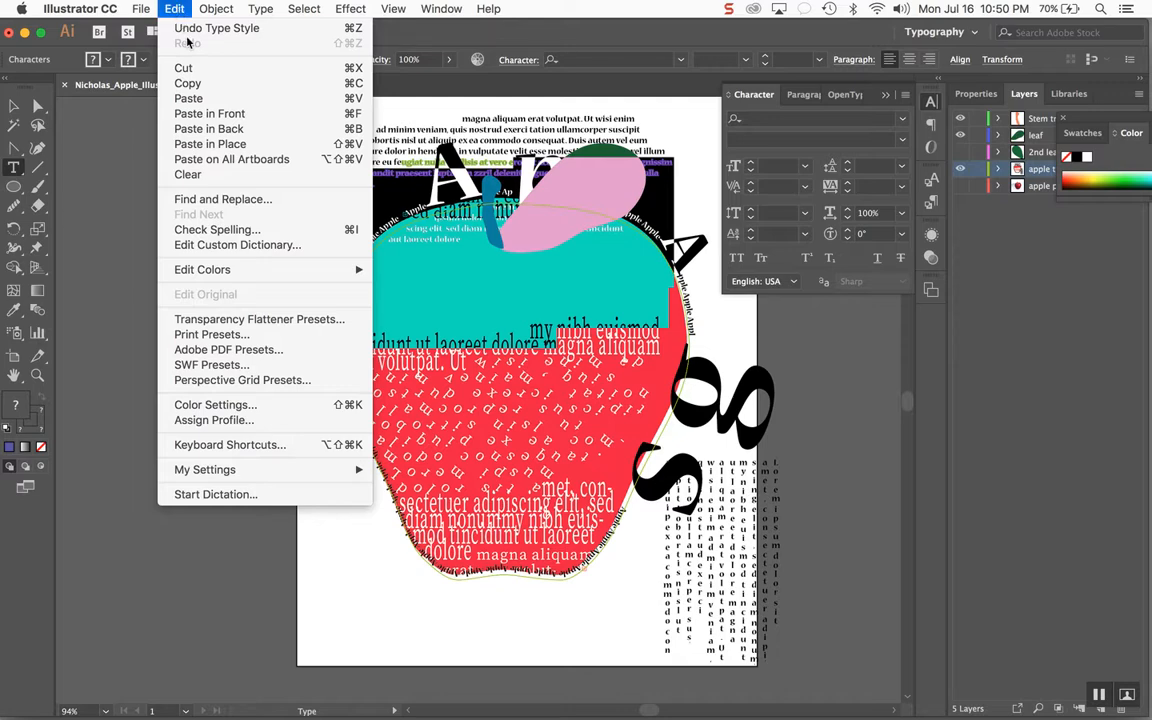
left_click(192, 28)
left_click(175, 9)
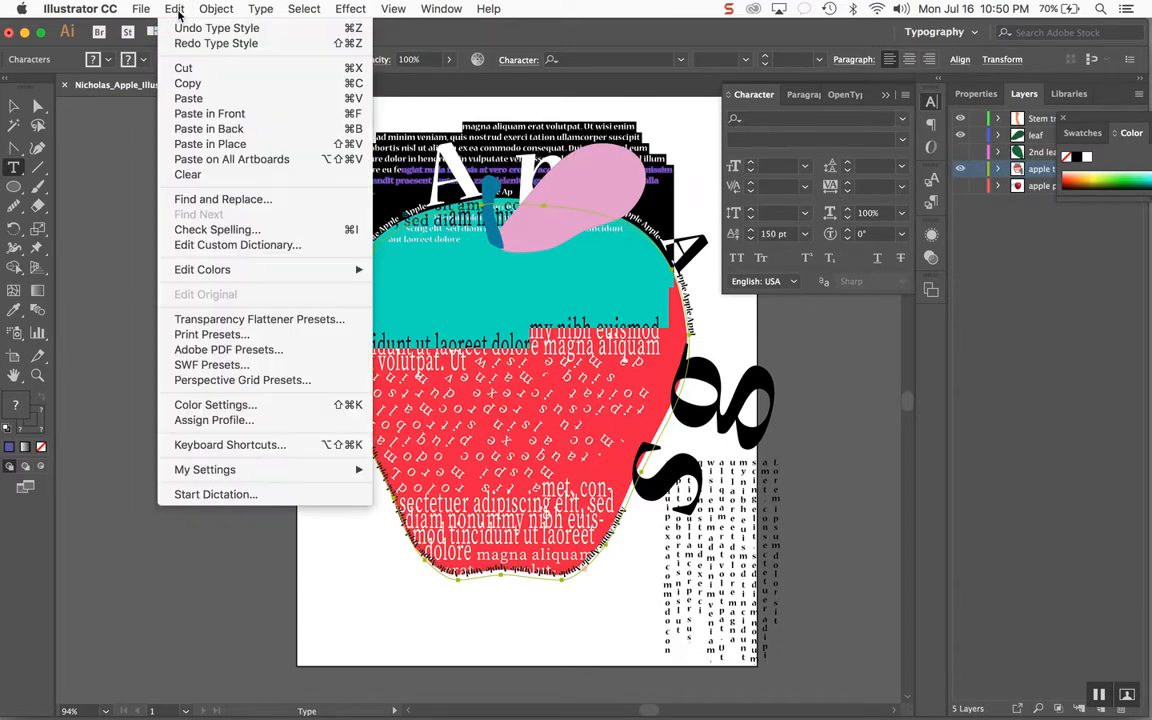
left_click(192, 28)
key("super+z")
key("super+z")
key("super+z")
key("super+z")
key("super+z")
key("super+z")
left_click(807, 235)
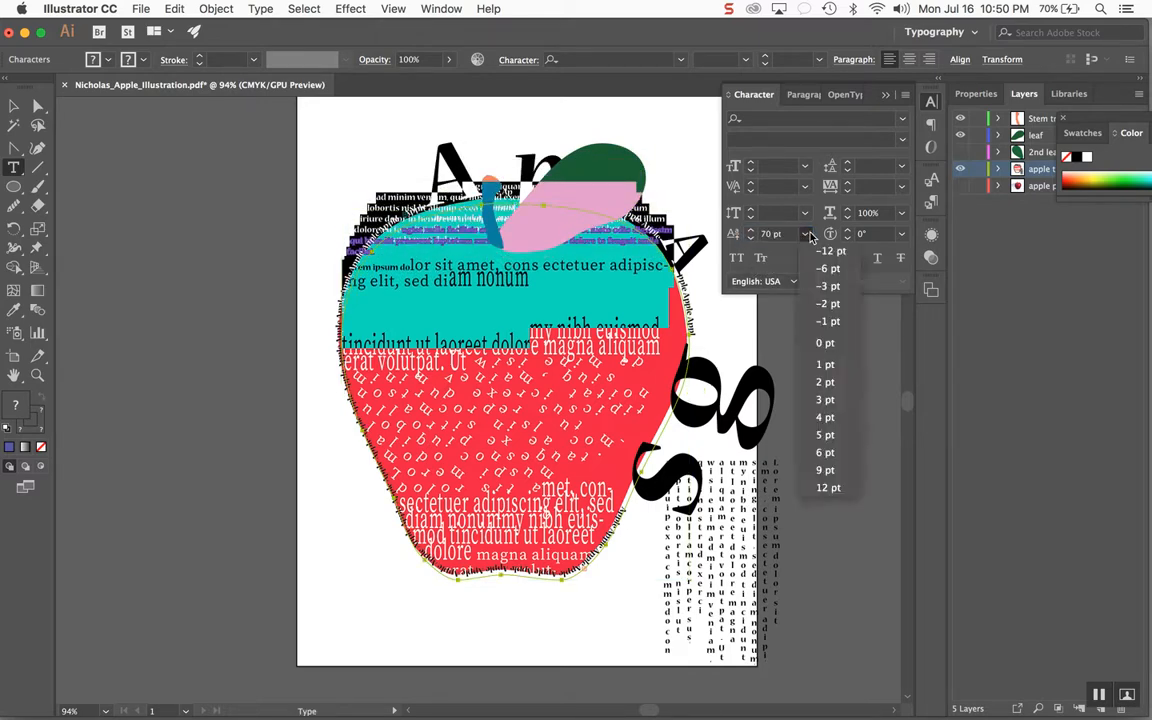
left_click(825, 345)
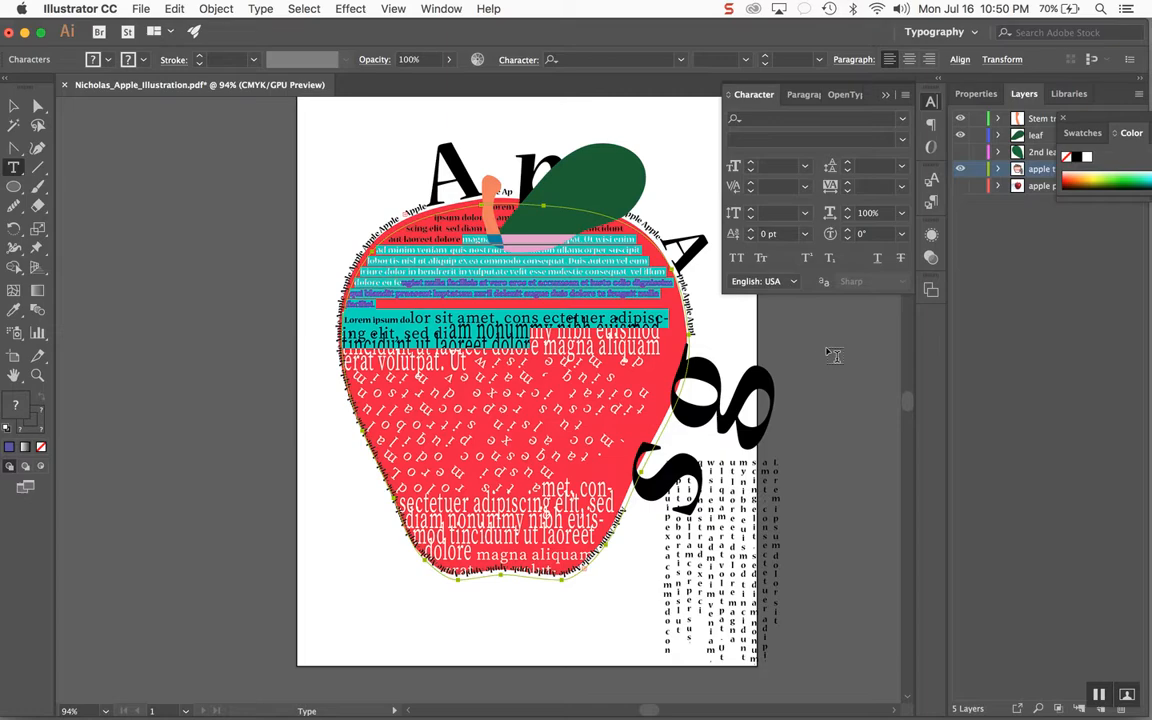
Try All Caps and Small Caps on the selected passage and turn both off again.
left_click(736, 262)
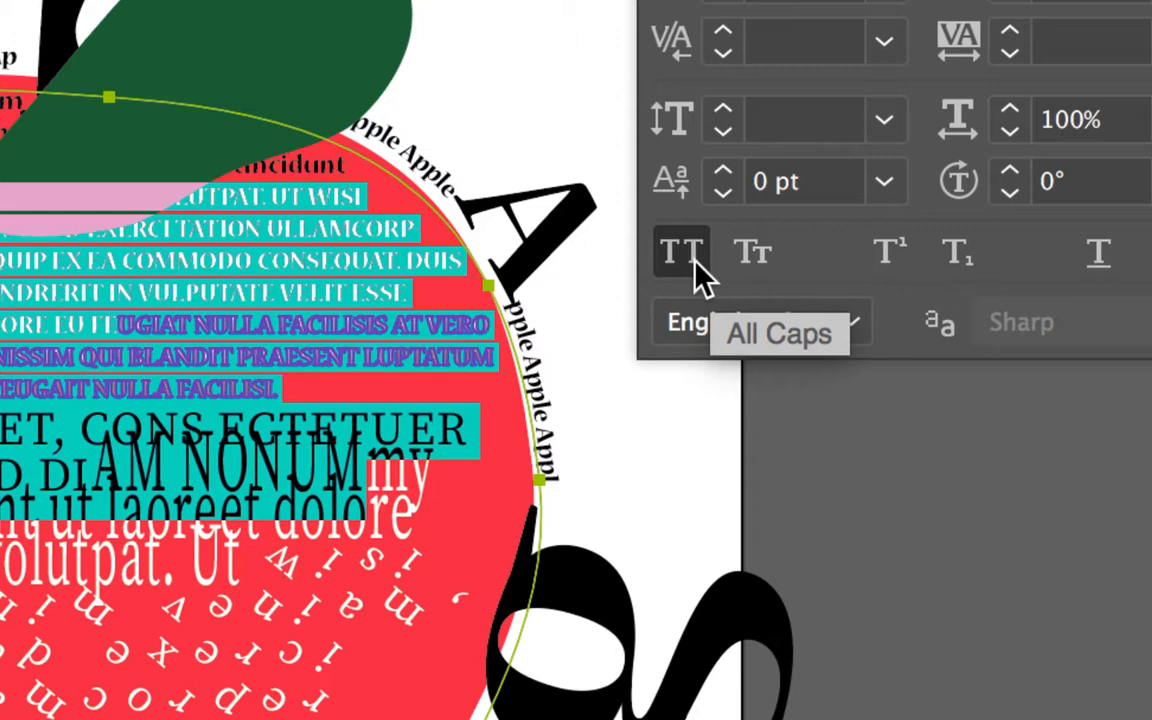
left_click(752, 256)
left_click(688, 258)
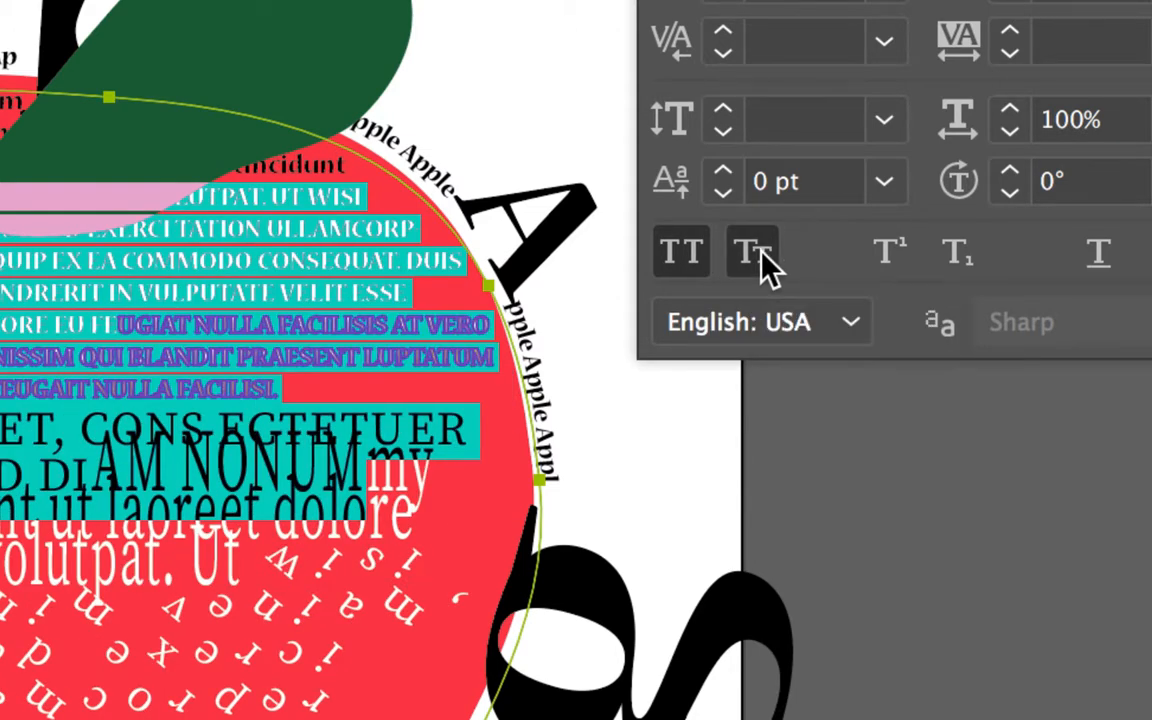
left_click(758, 256)
left_click(757, 253)
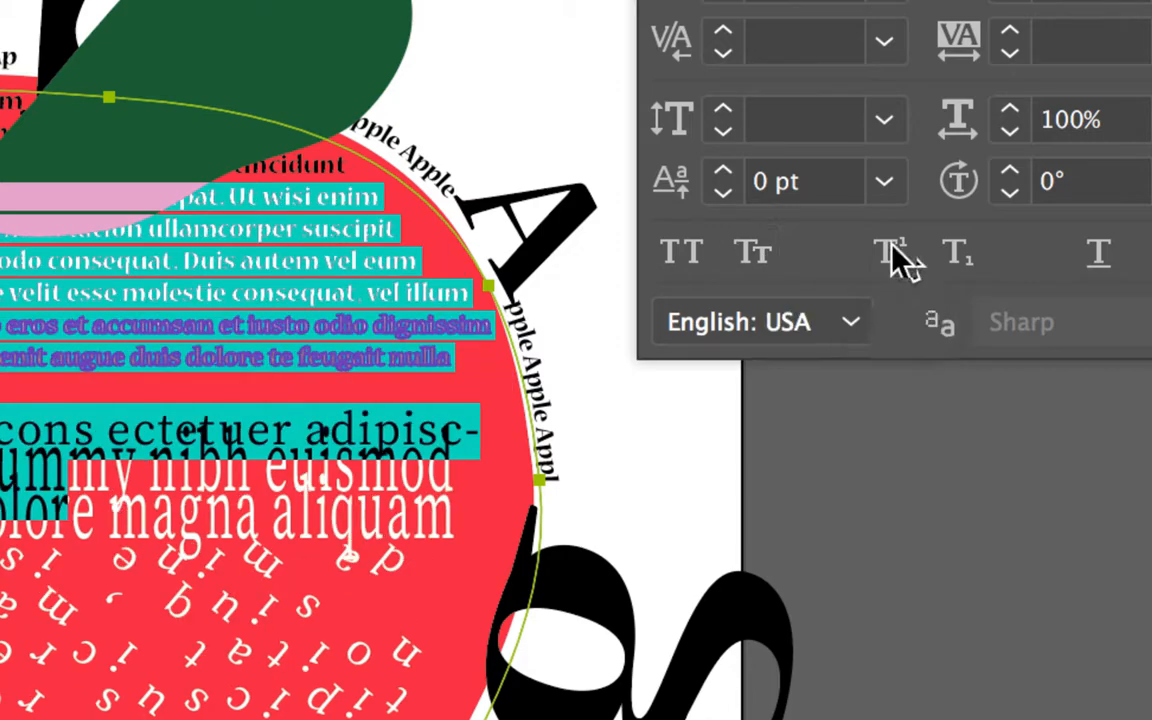
Try Superscript and Subscript on the selected passage and return it to normal position.
left_click(896, 260)
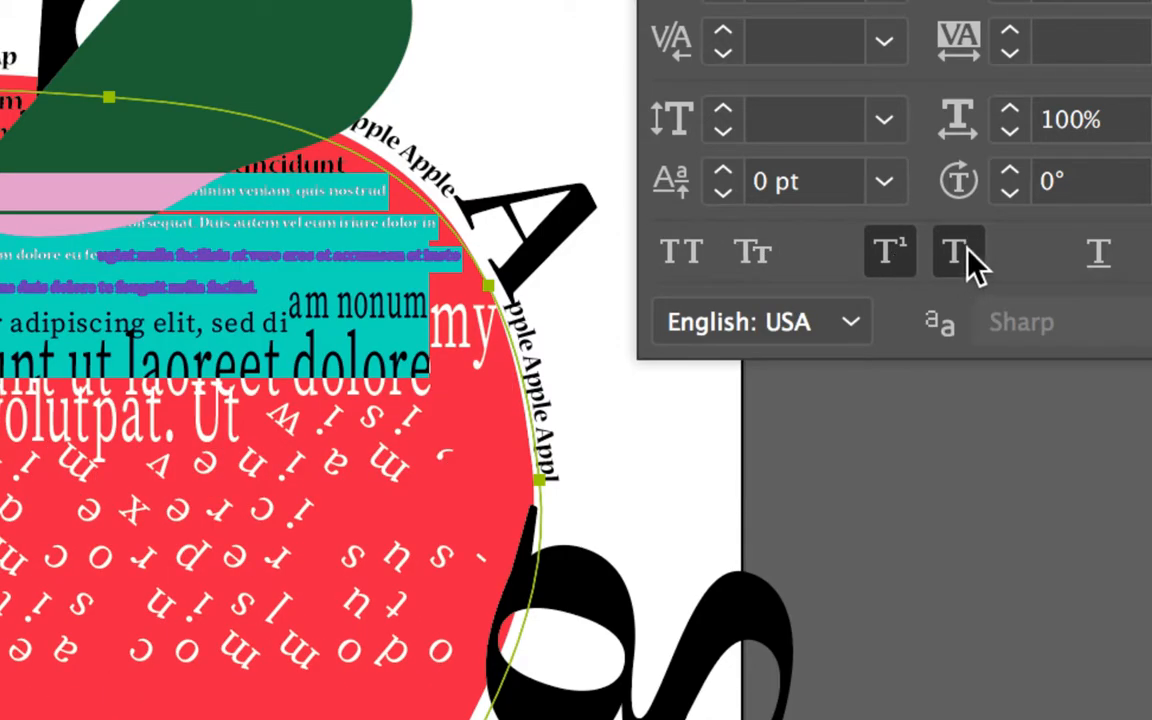
left_click(968, 262)
left_click(972, 262)
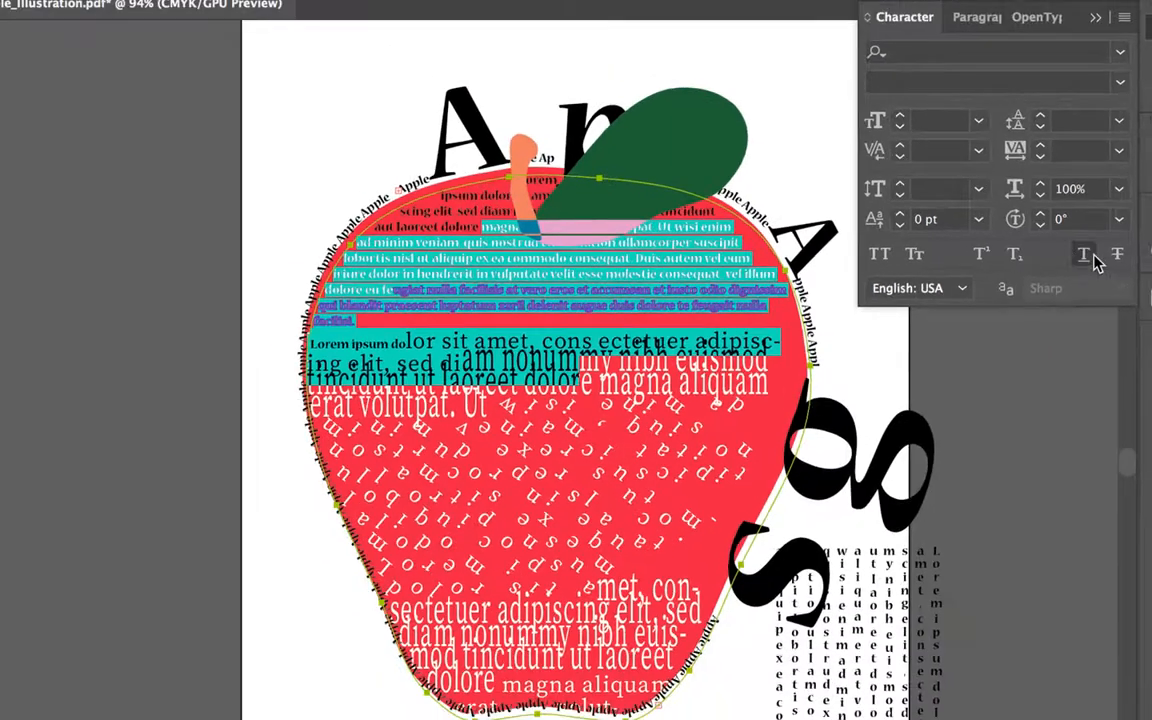
Try Underline and Strikethrough on the selected passage.
left_click(1087, 258)
left_click(1119, 258)
left_click(1083, 258)
left_click(1119, 258)
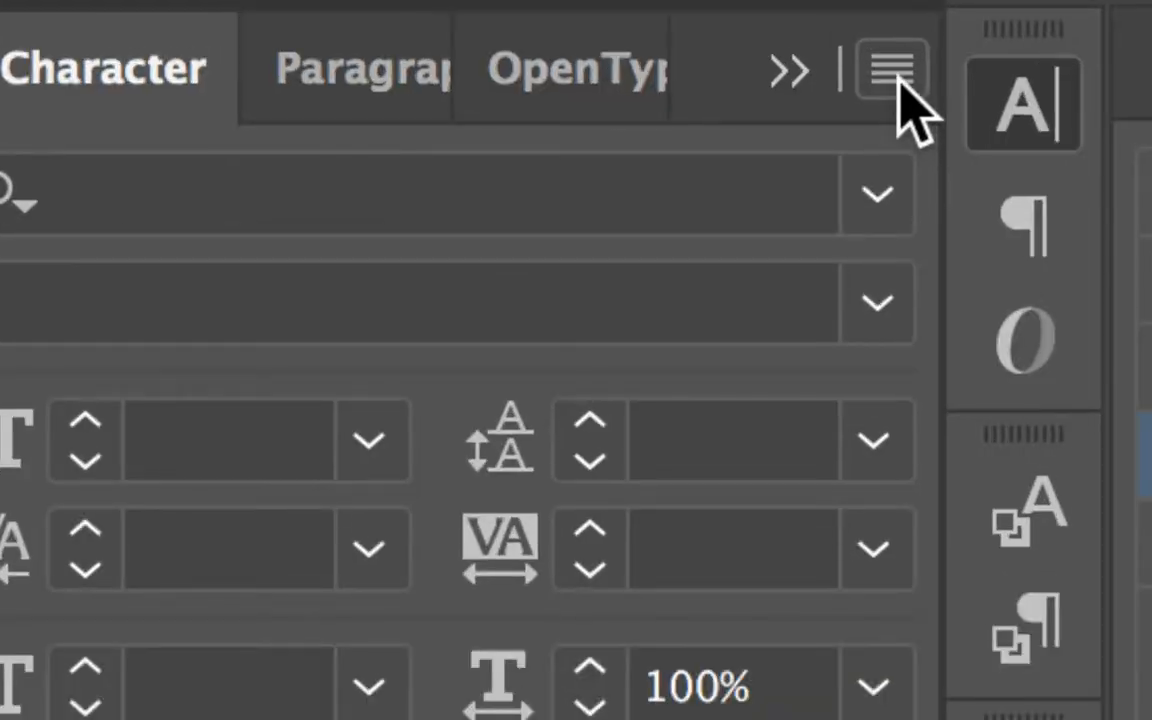
Show the Touch Type Tool among the Character settings.
left_click(896, 76)
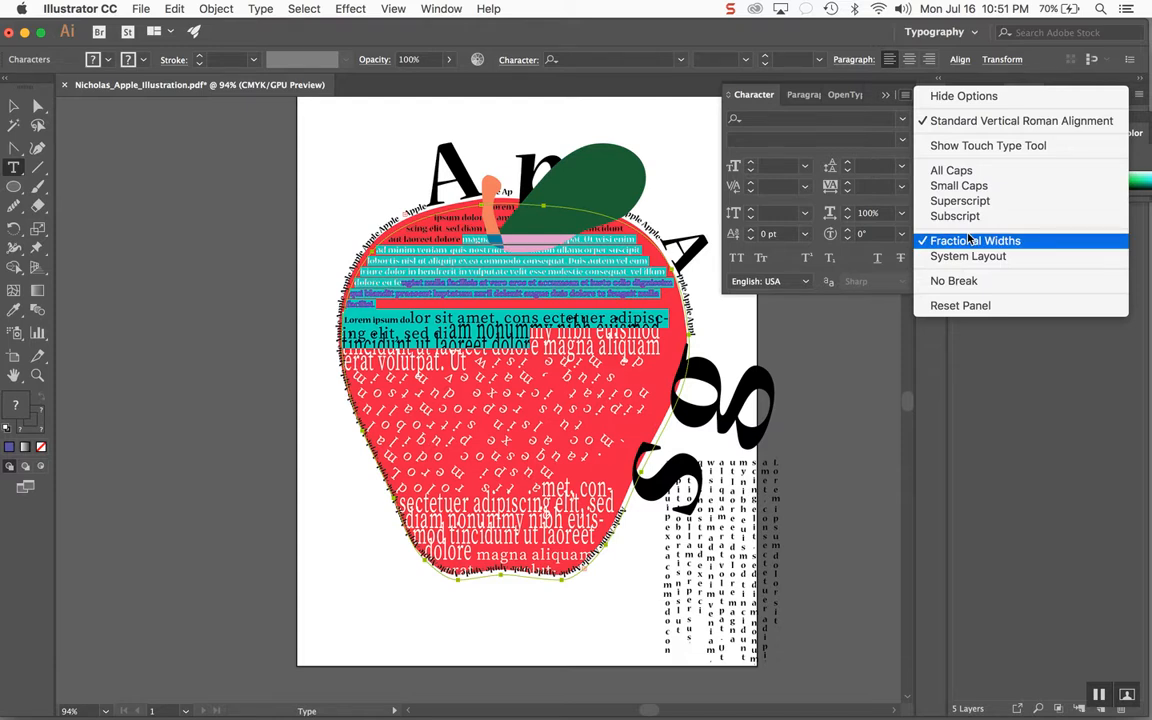
left_click(968, 148)
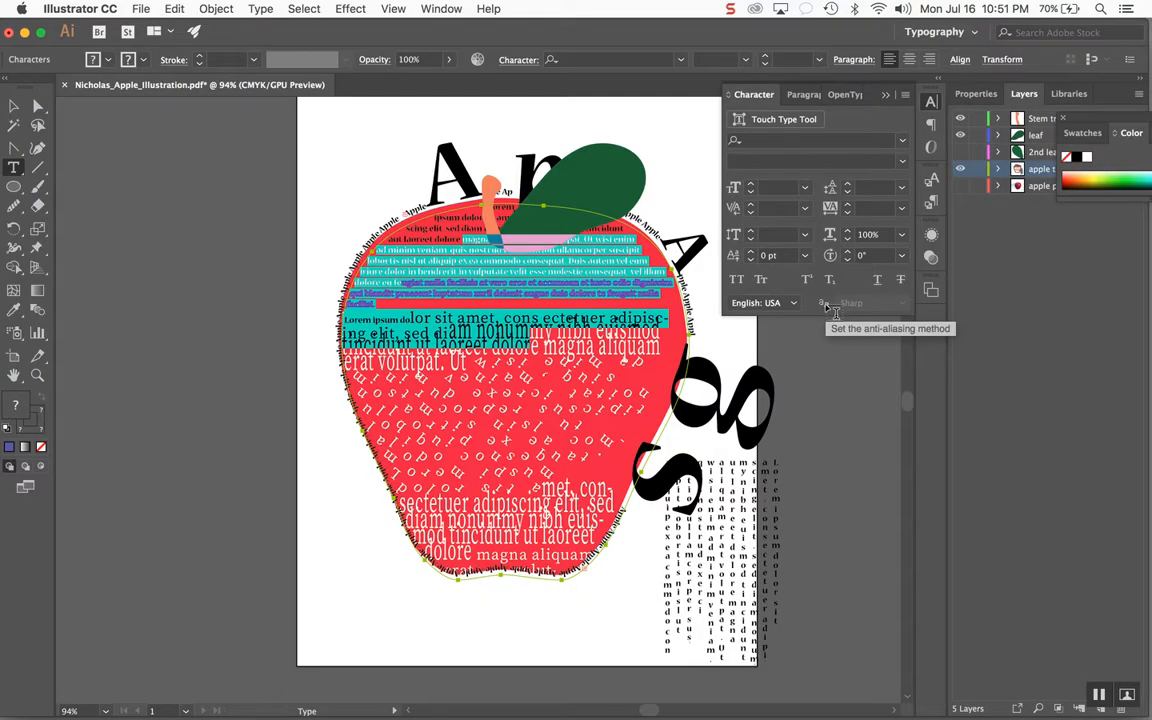
left_click(906, 96)
left_click(847, 298)
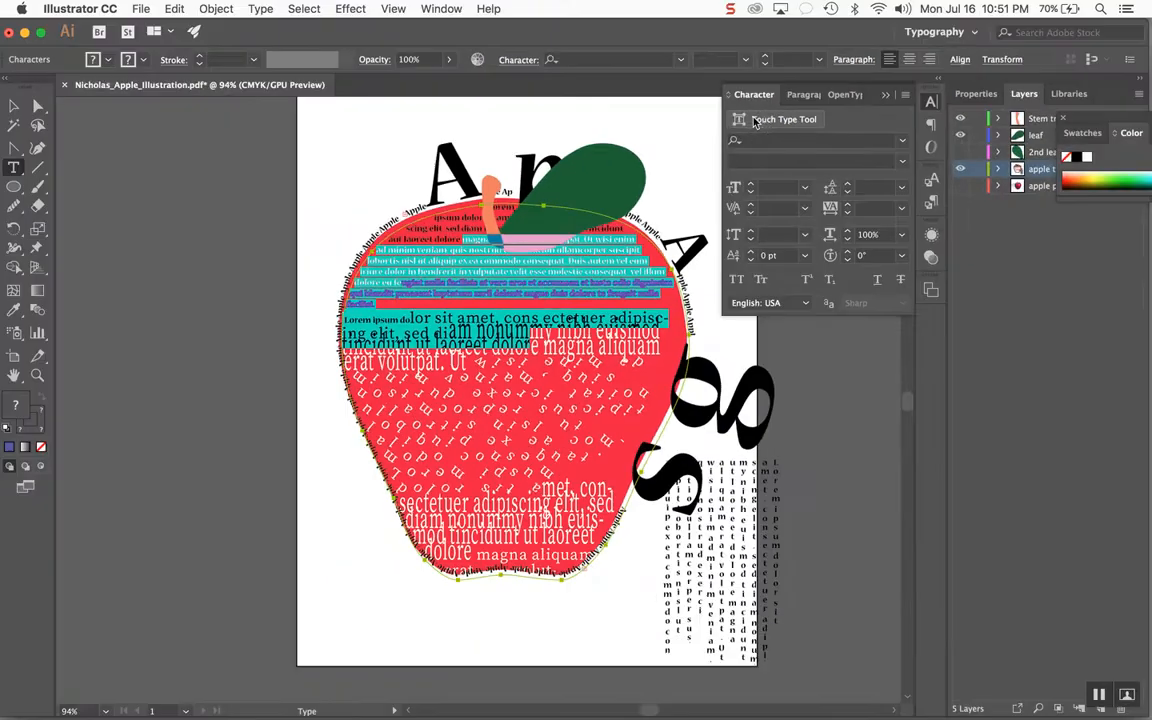
Enlarge the "e" in "consequat" below the leaf to about 300% horizontal and vertical scale with the Touch Type Tool.
left_click(755, 121)
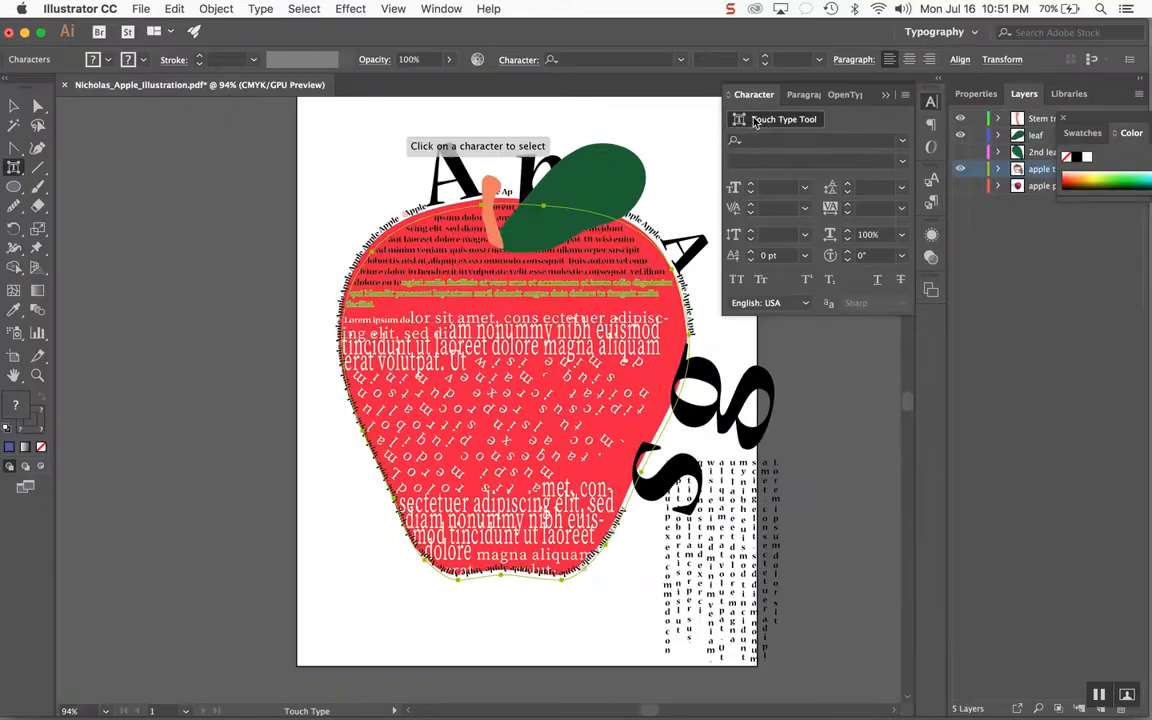
left_click(550, 278)
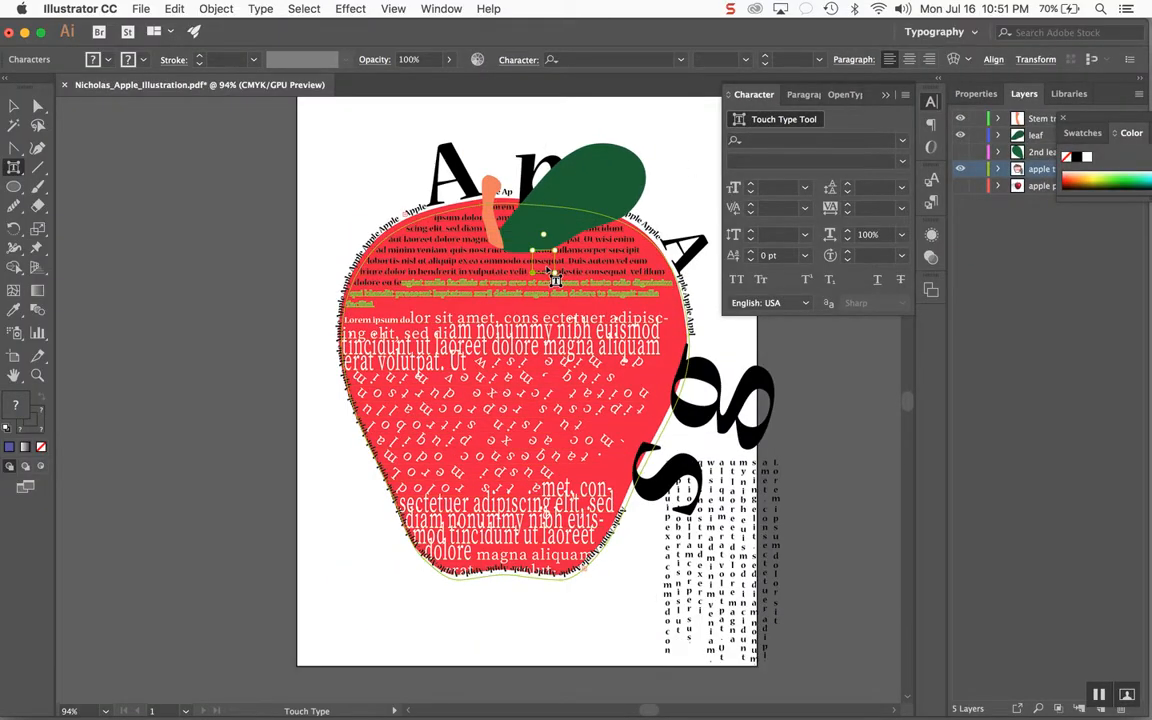
left_click_drag(556, 249, 664, 238)
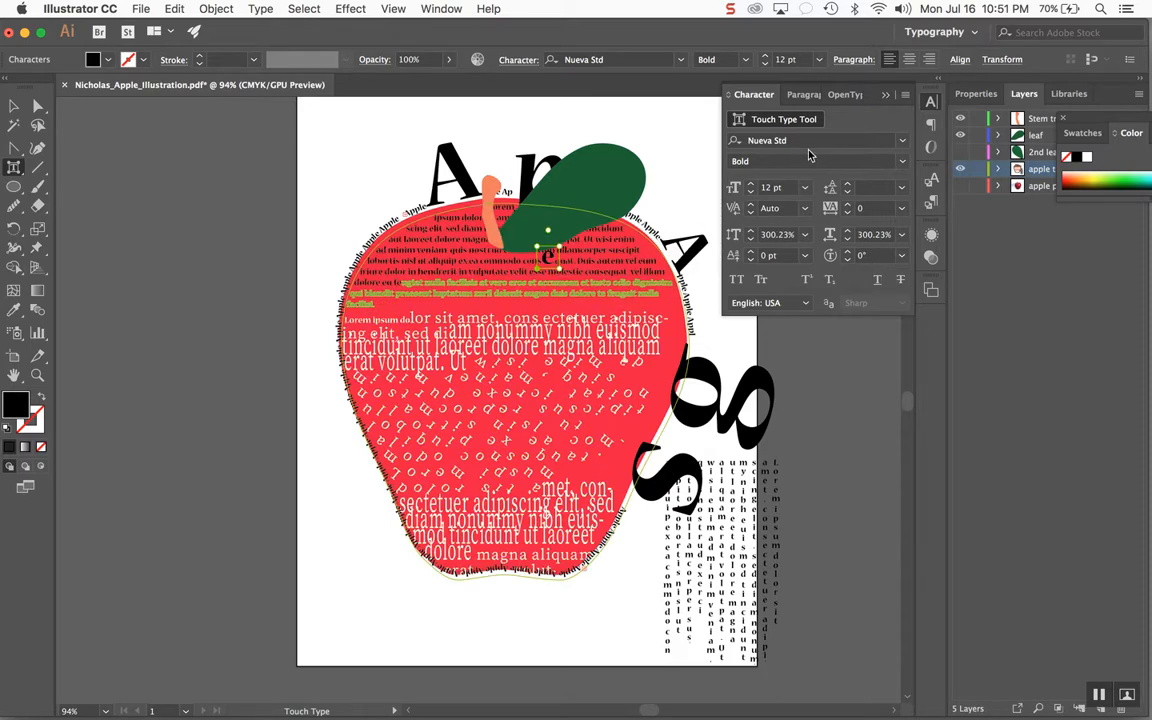
Try centred and justified alignment on the apple's upper black paragraph and return it to left alignment.
left_click(800, 96)
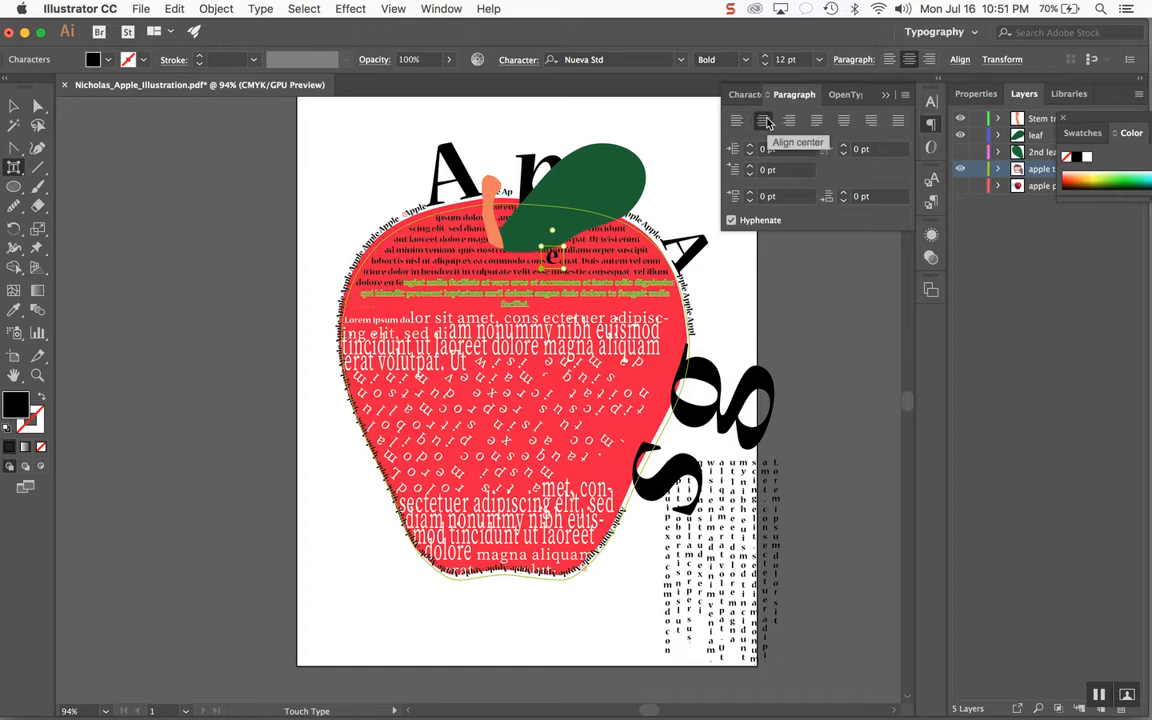
left_click(798, 127)
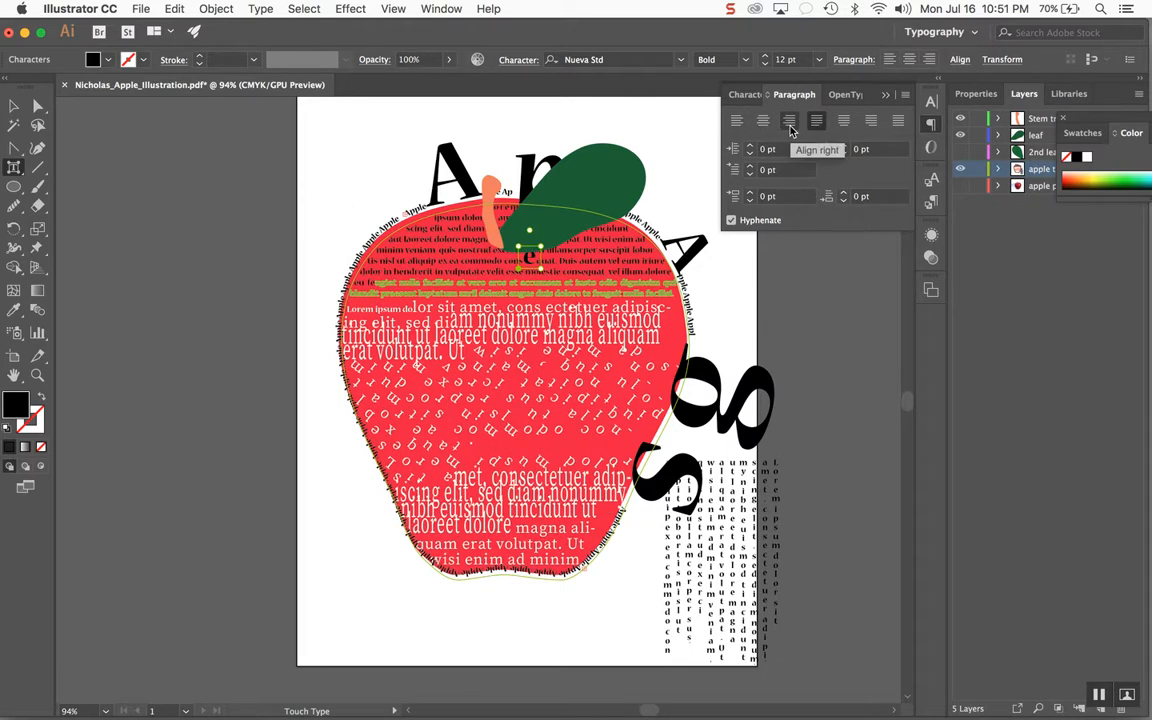
left_click(736, 121)
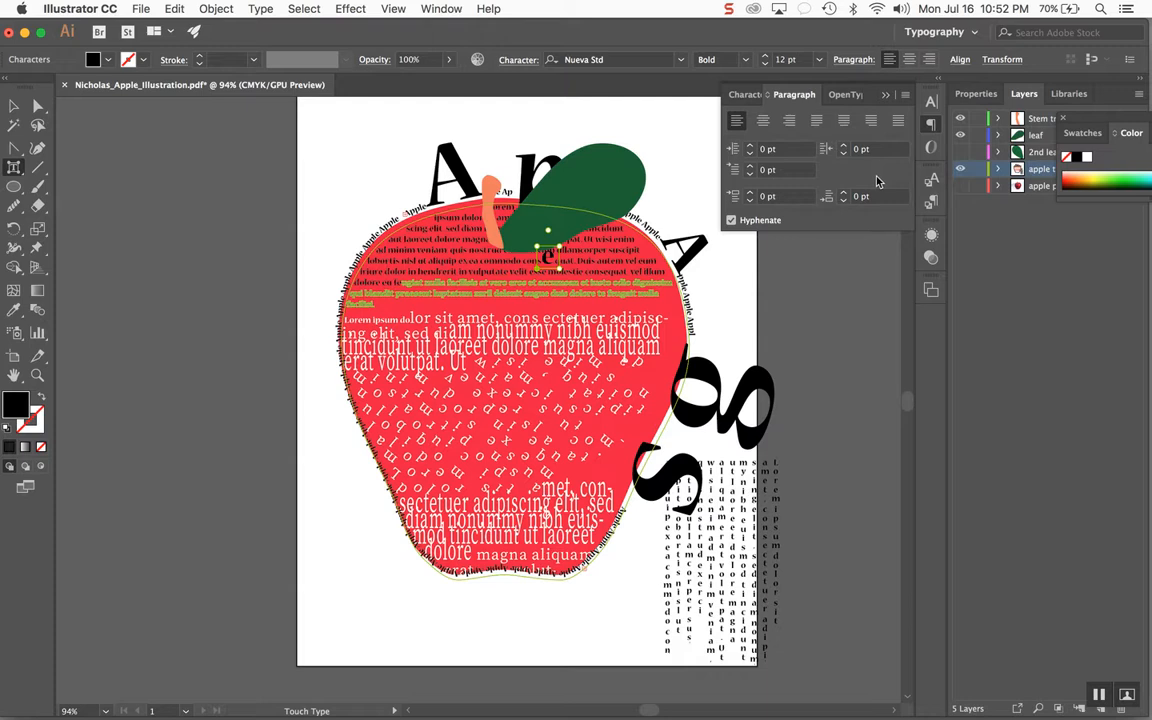
Move the "Apple" path text with its large letters off the artboard onto the empty canvas to its left.
left_click(17, 106)
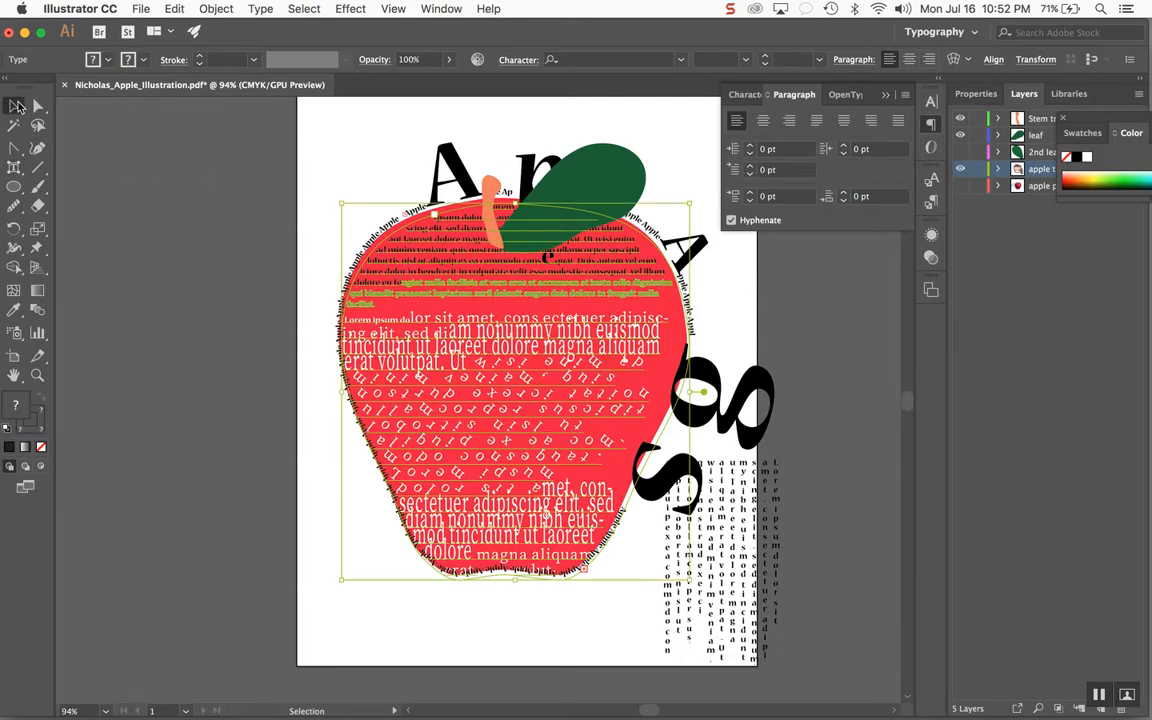
left_click(329, 219)
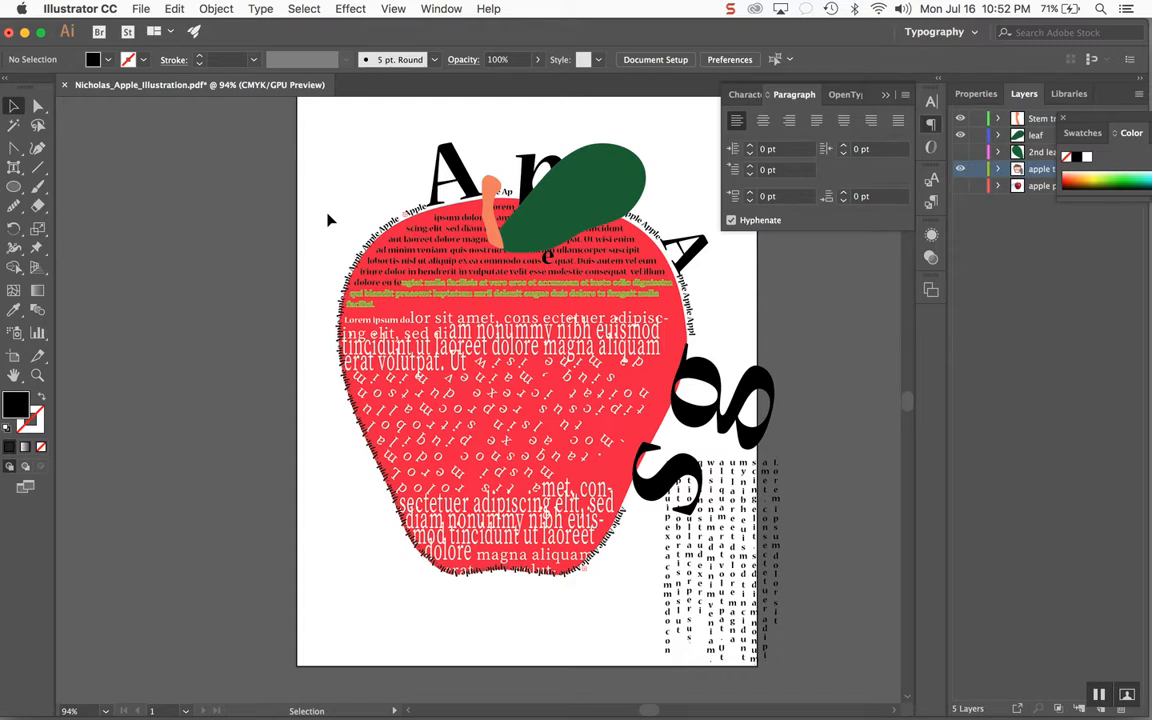
left_click_drag(474, 191, 160, 196)
left_click_drag(259, 220, 620, 172)
left_click_drag(527, 112, 414, 205)
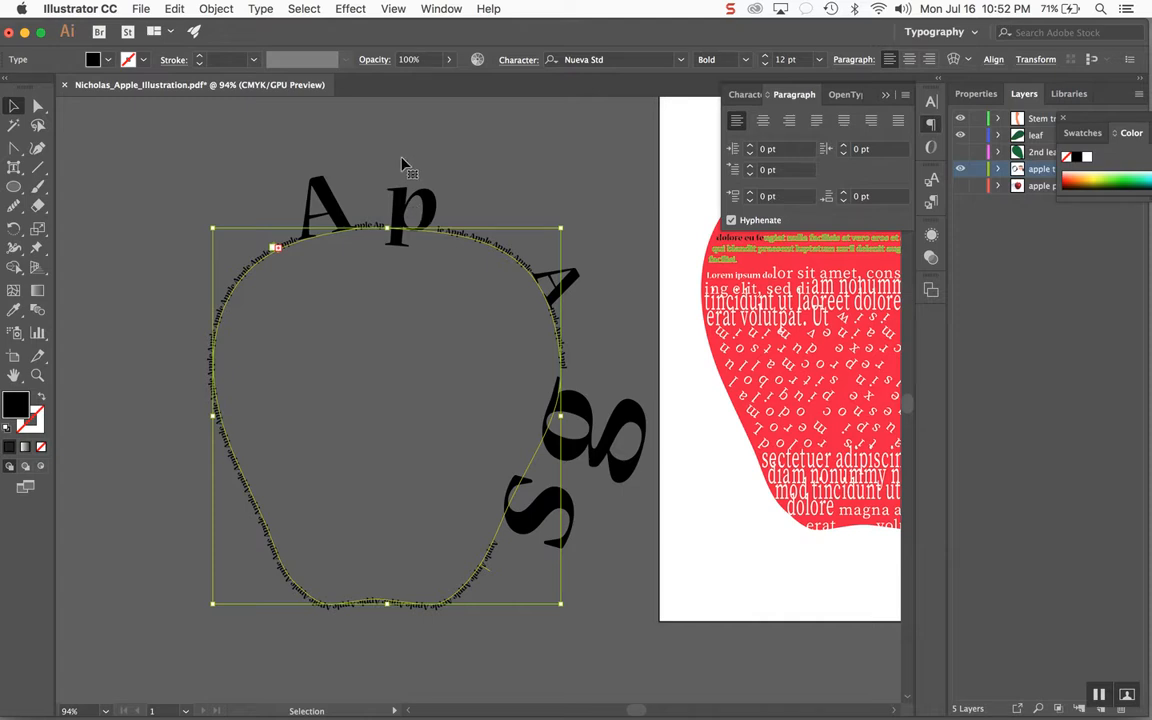
Expand the "Apple" path text into vector shapes with Object and Fill enabled.
left_click(217, 9)
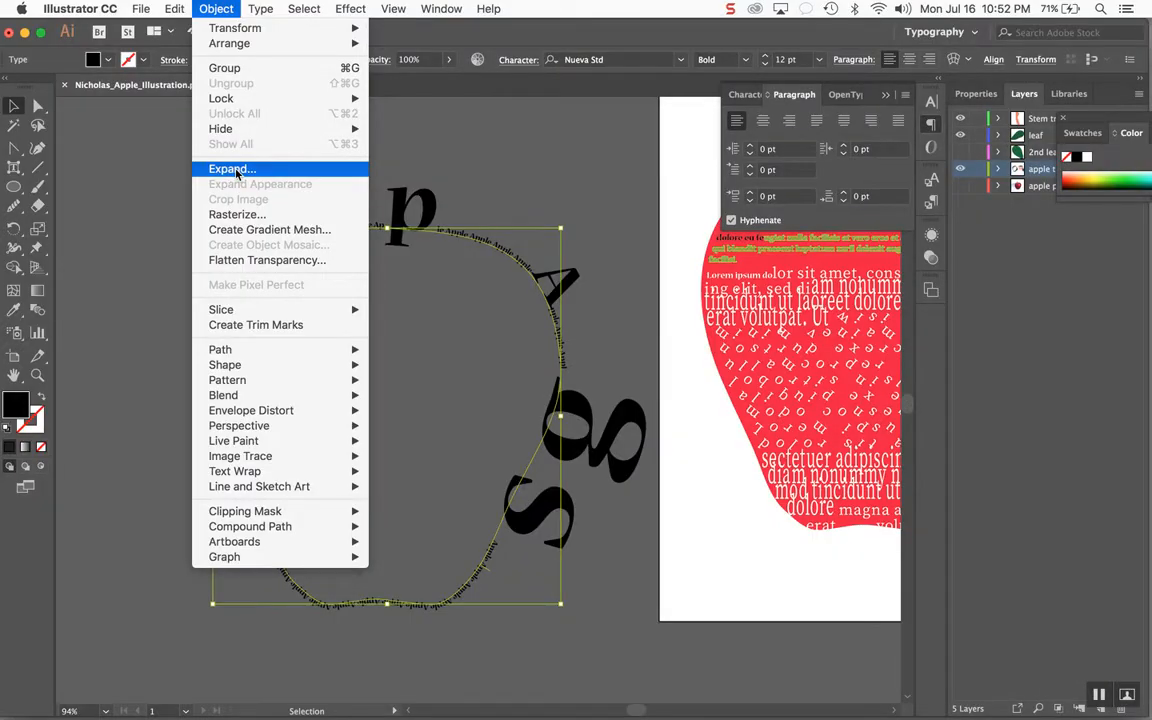
left_click(237, 174)
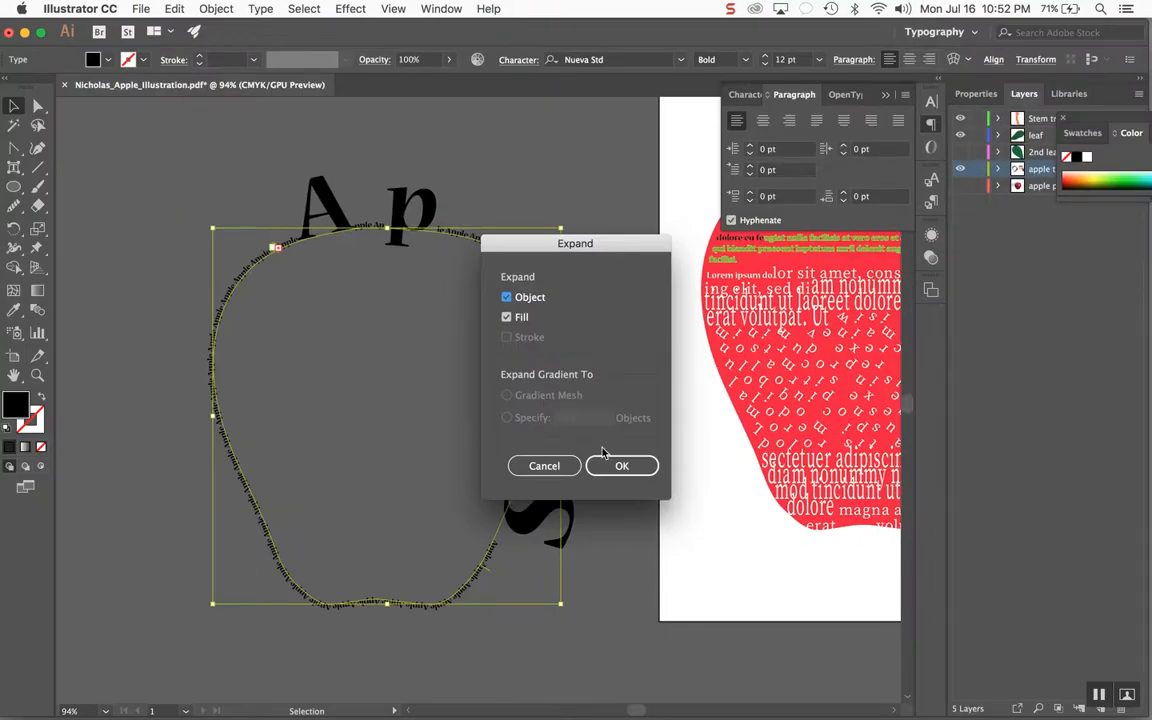
left_click(620, 466)
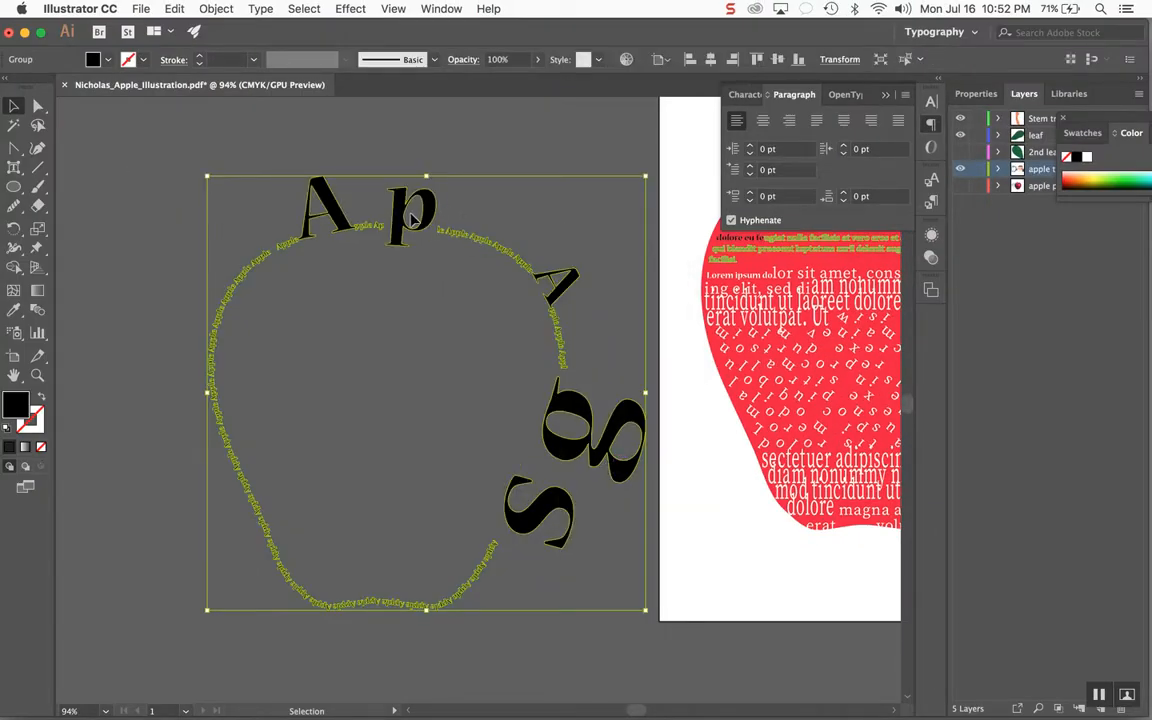
Pull anchor points of the large "p" outward with direct selection, forming spikes at its top, left side, base and bowl.
left_click(421, 271)
key("super+space")
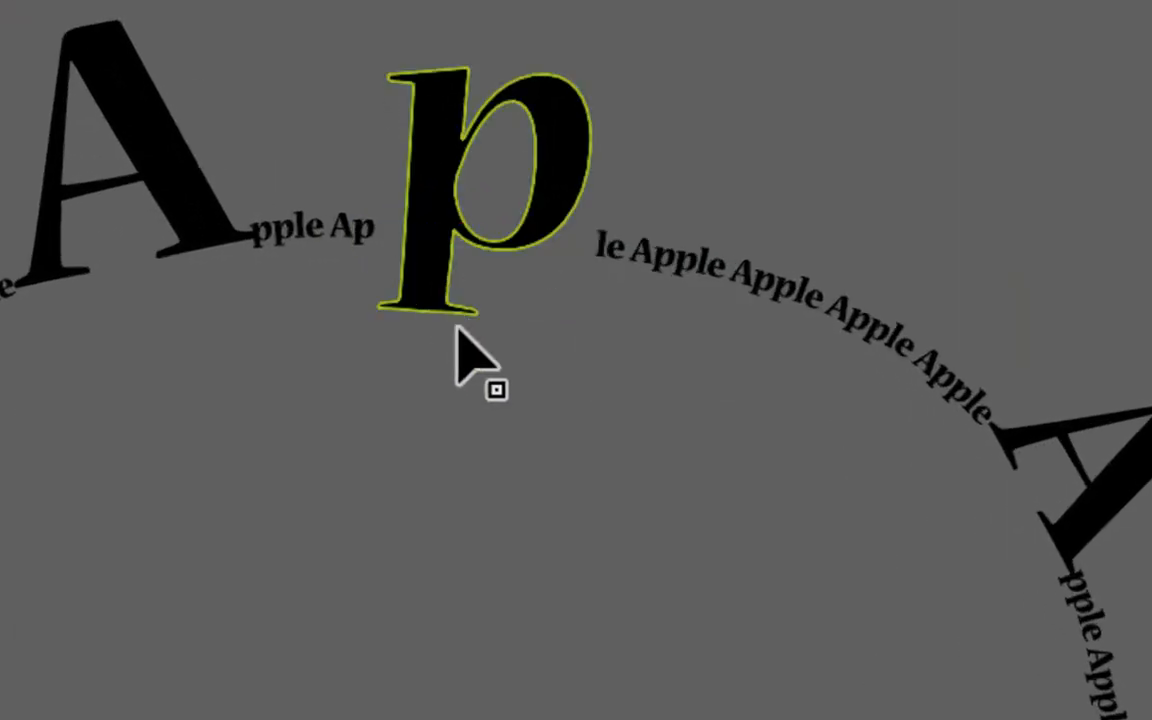
left_click(468, 326)
left_click_drag(476, 312, 585, 326)
left_click_drag(422, 314, 424, 418)
left_click_drag(405, 203, 340, 210)
left_click_drag(476, 77, 505, 8)
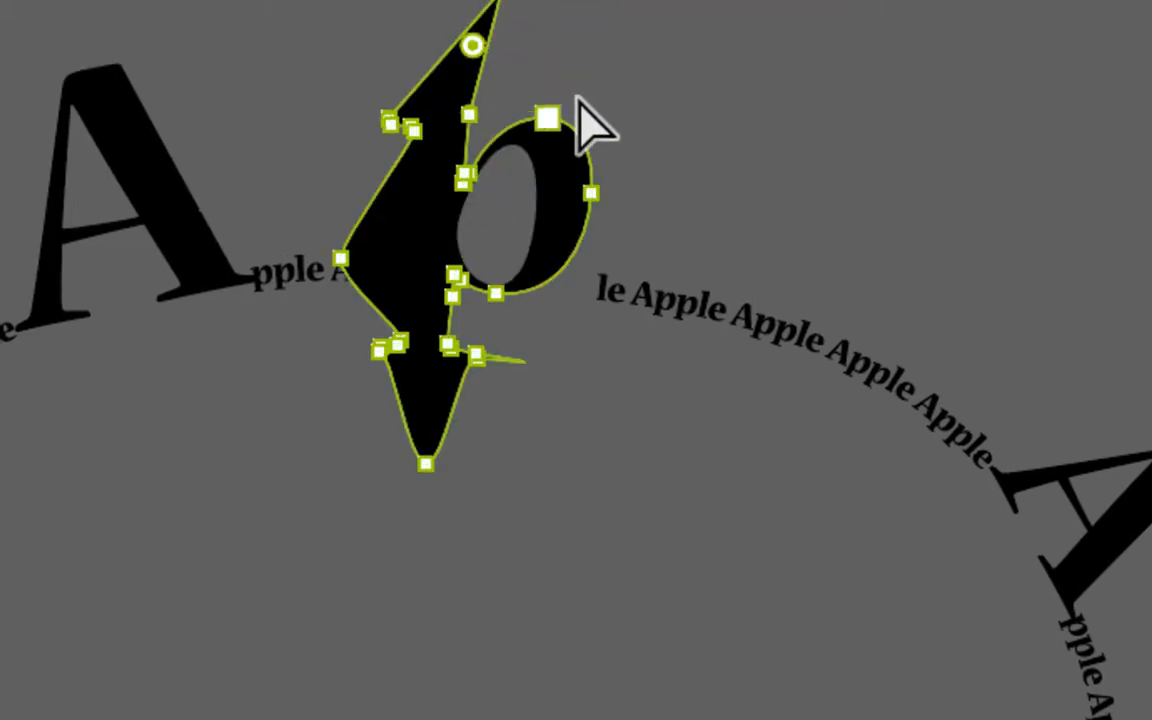
left_click_drag(549, 118, 640, 65)
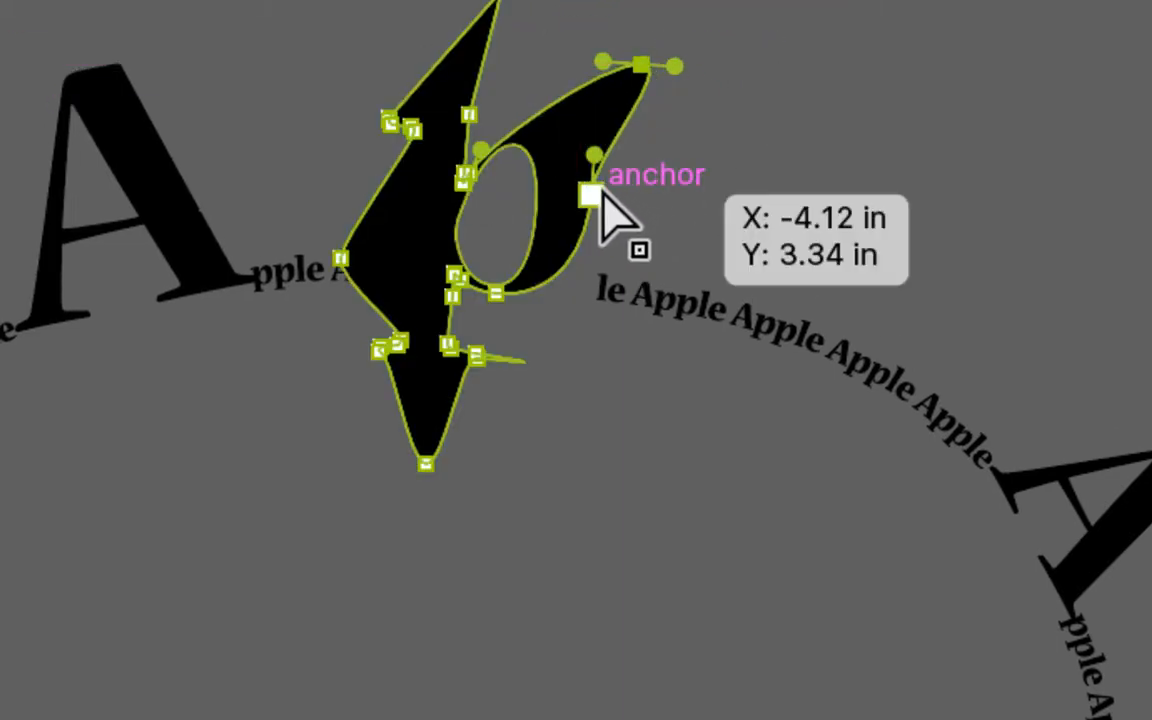
Reshape the right edge of the distorted "p" with the Pencil tool, deselect it and switch to Direct Selection.
key("n")
mouse_move(529, 285)
left_mouse_down()
mouse_move(594, 258)
mouse_move(614, 183)
left_mouse_up()
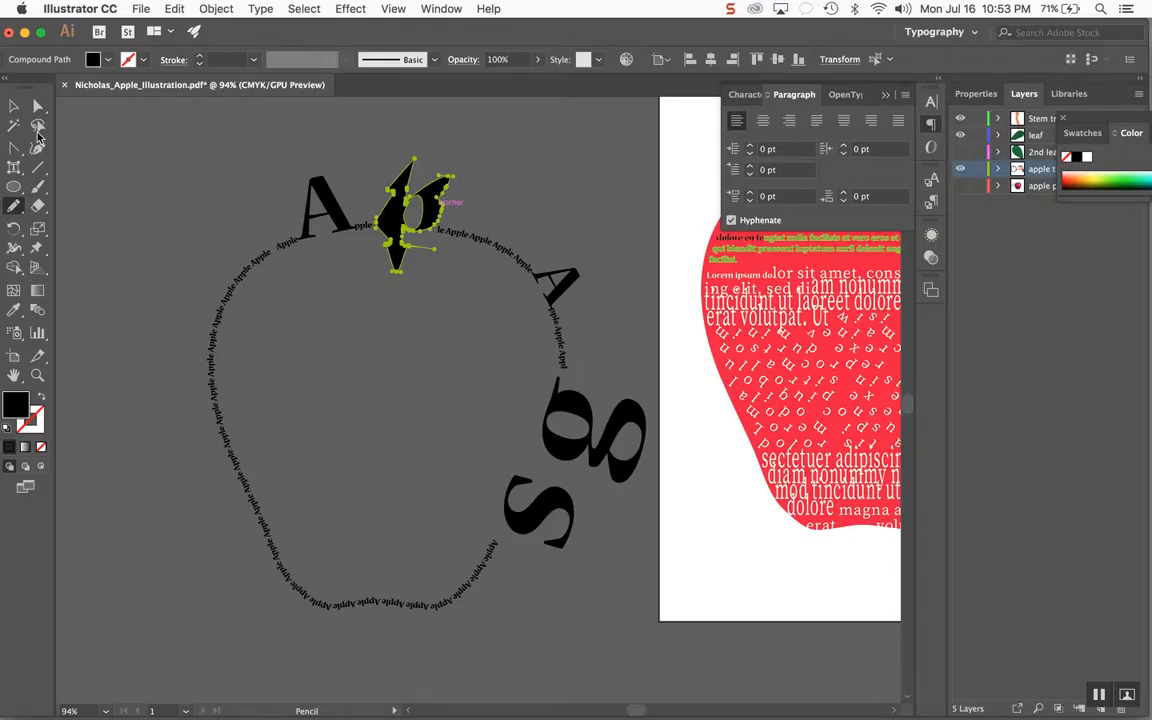
left_click(13, 103)
left_click(378, 314)
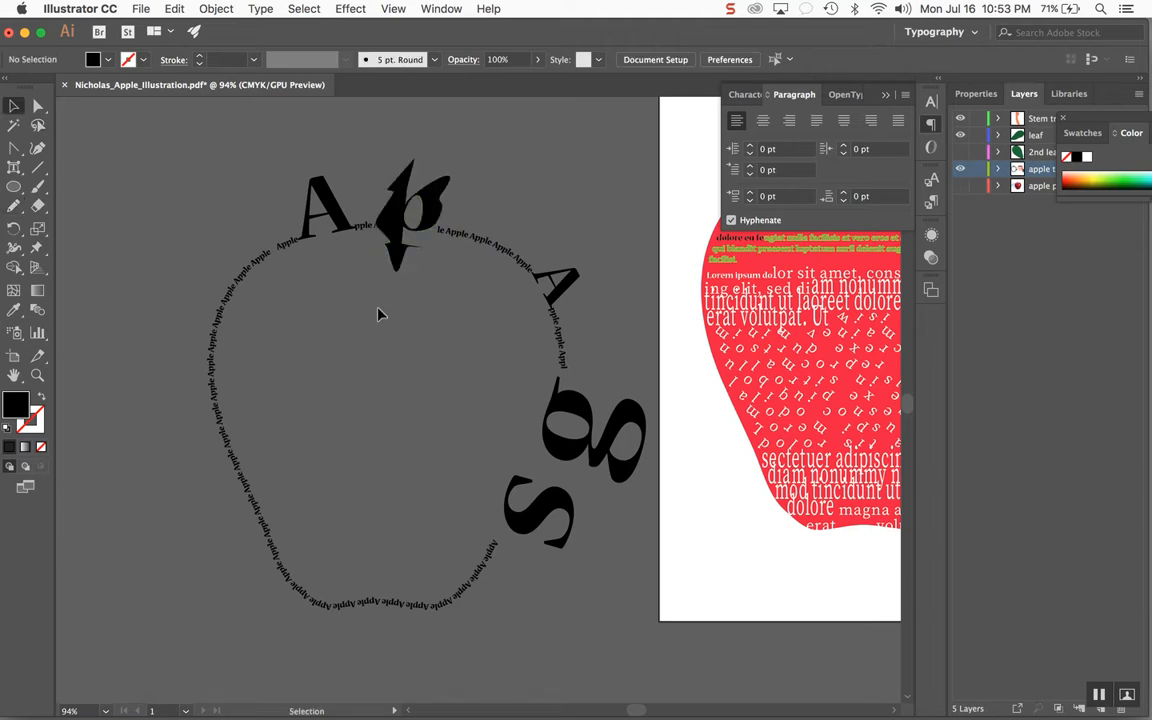
key("a")
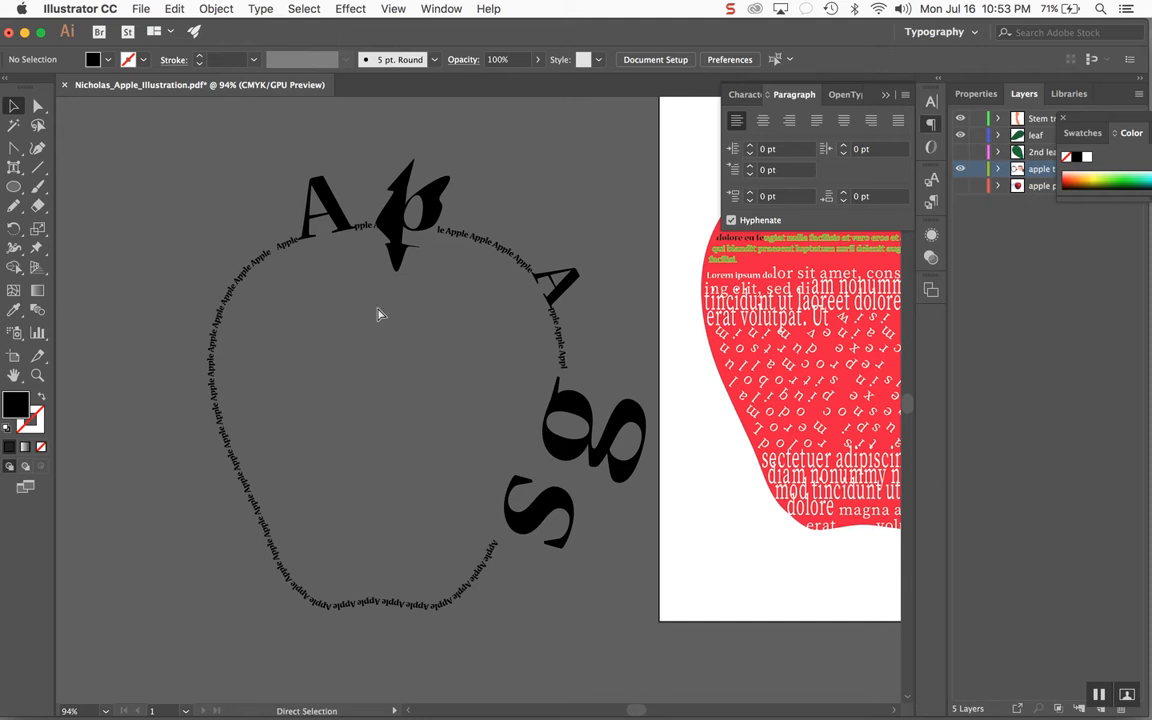